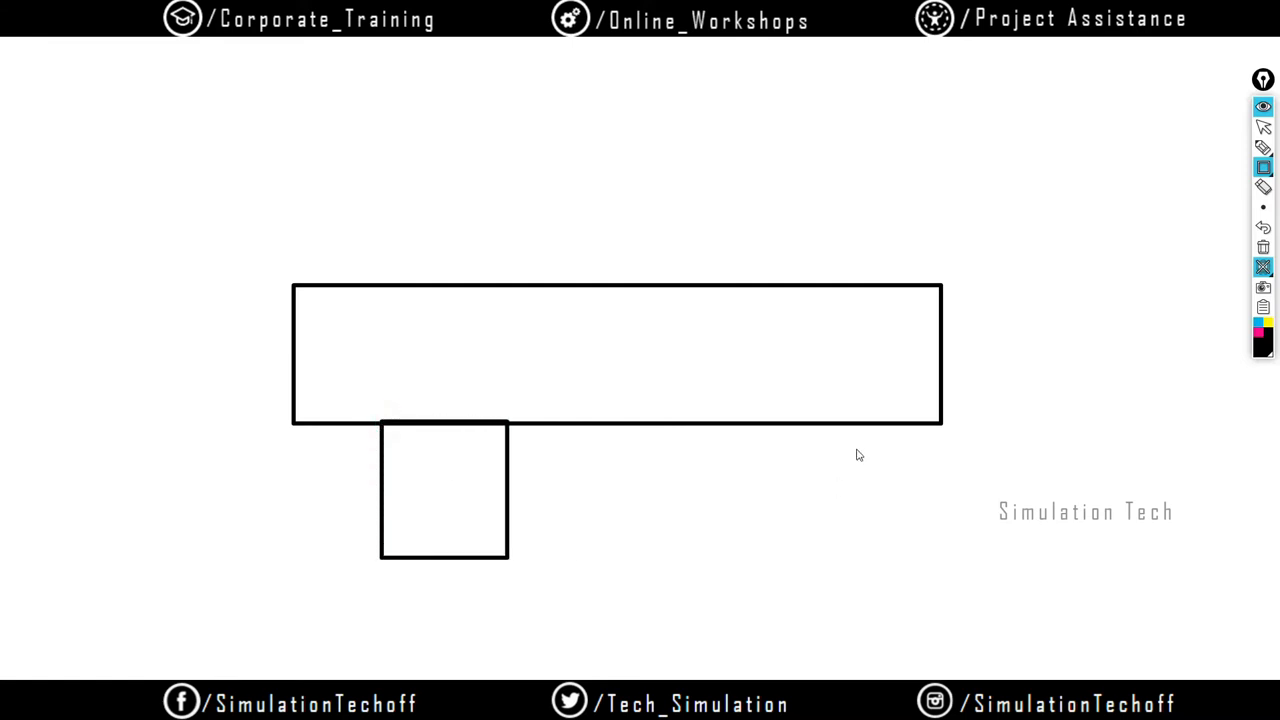
Draw a second rectangular support under the deck's right end and outline a small vehicle on top of the deck with straight lines
left_click_drag(749, 424, 867, 559)
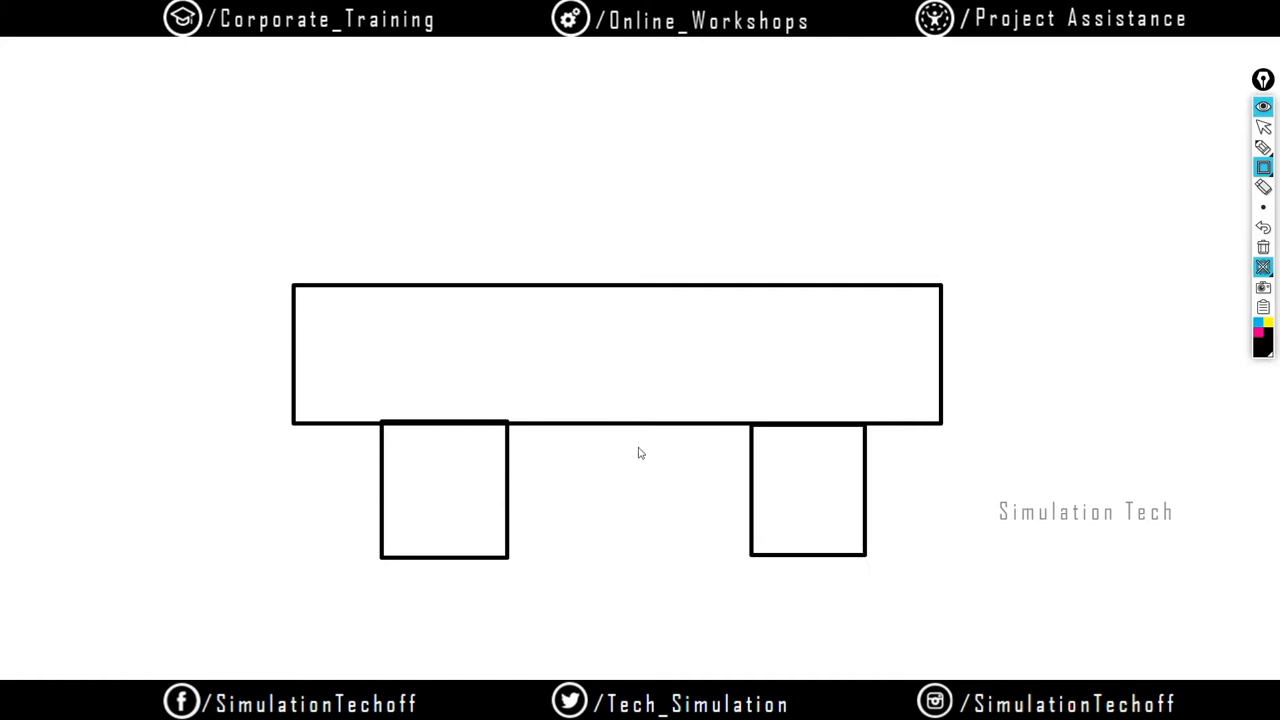
mouse_move(1274, 152)
left_click(1263, 147)
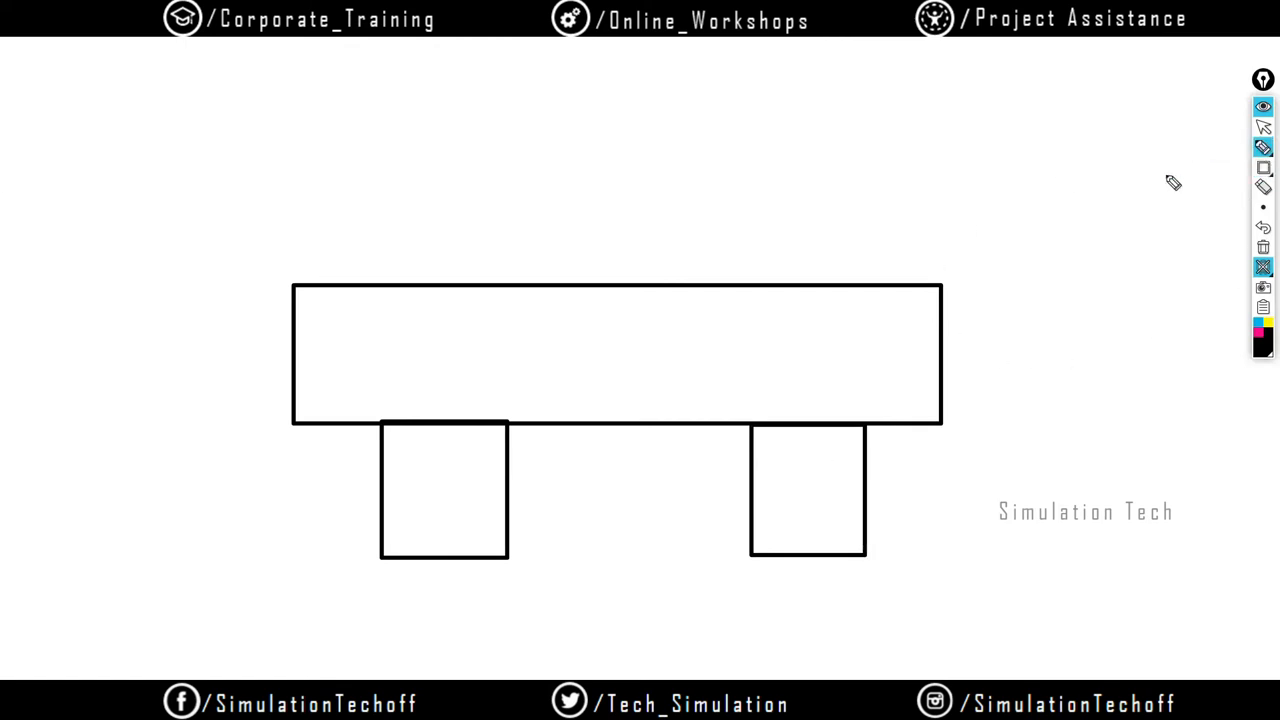
left_click(1263, 166)
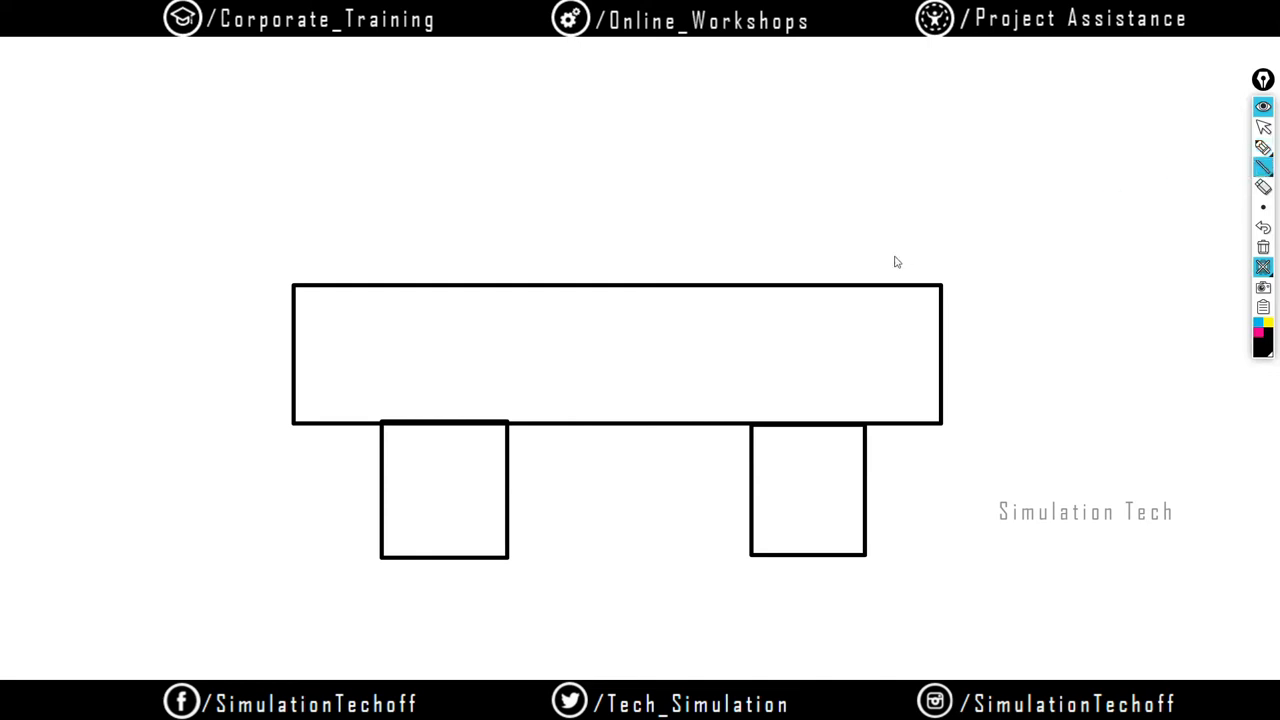
mouse_move(831, 280)
left_mouse_down()
mouse_move(864, 236)
mouse_move(920, 236)
mouse_move(936, 270)
mouse_move(831, 280)
left_mouse_up()
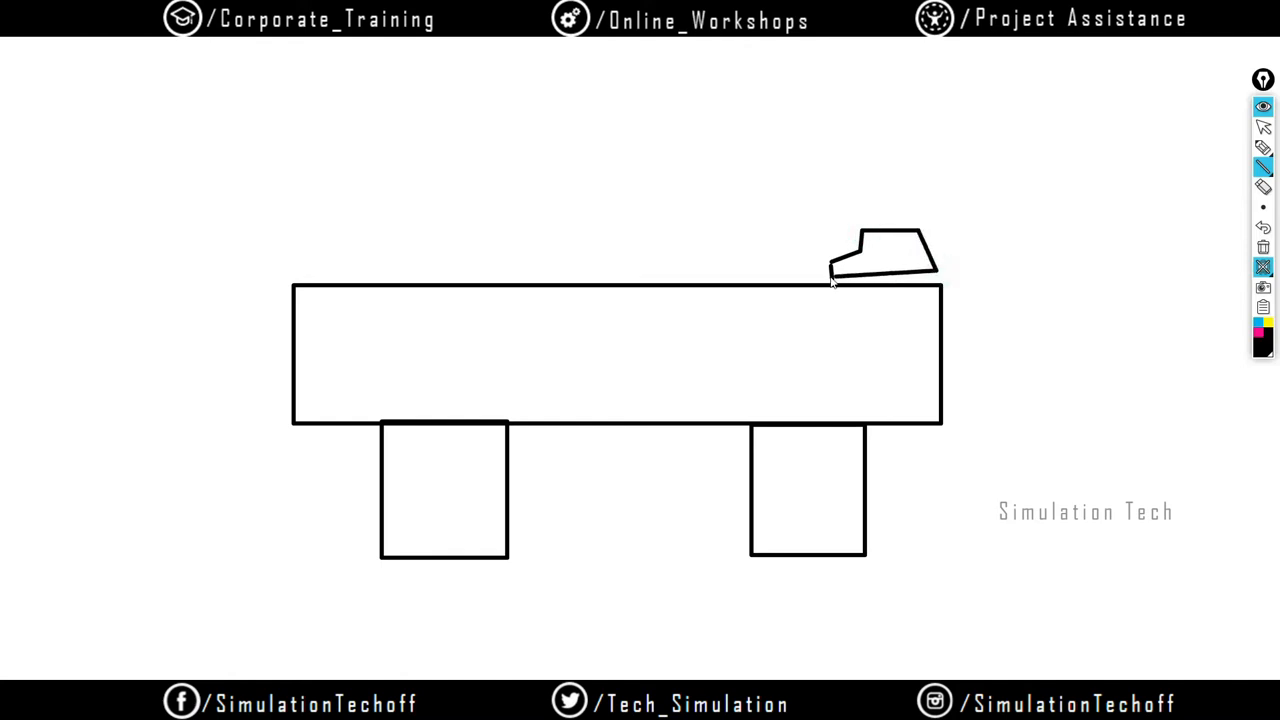
Sketch a freehand travel path from the vehicle along the top of the deck, ending in a cross near the left edge
left_click(1262, 148)
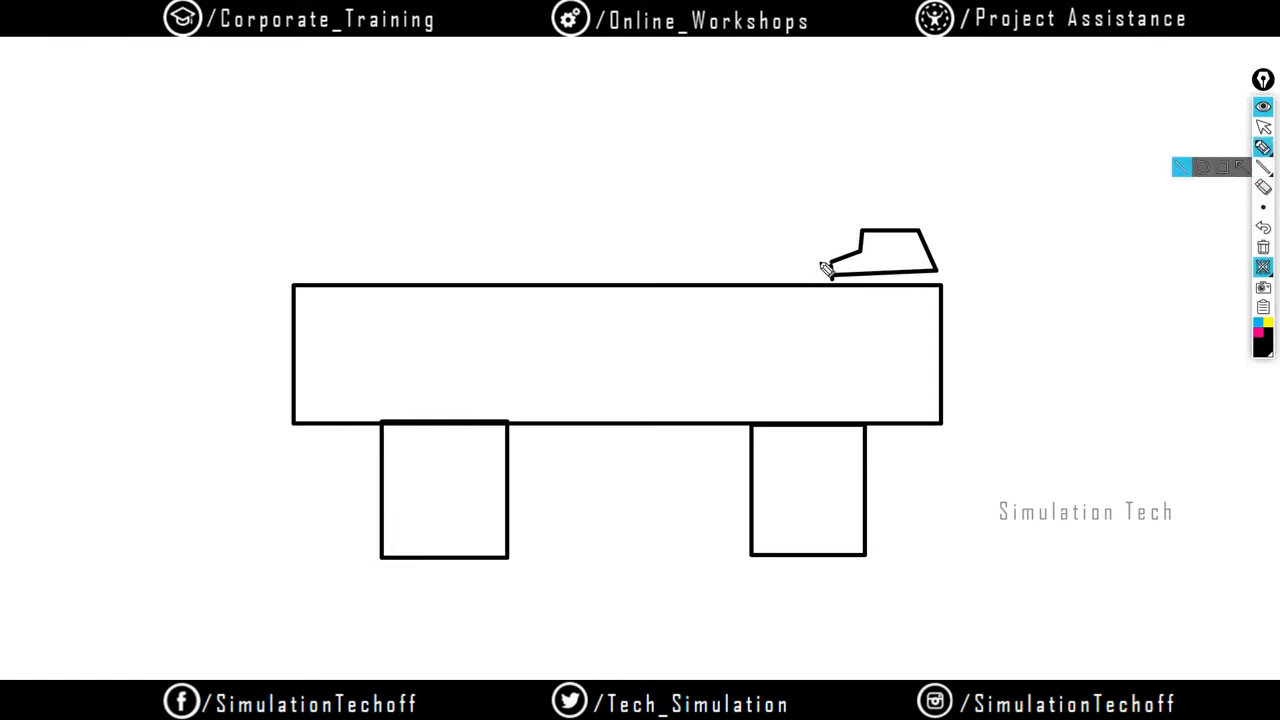
mouse_move(886, 258)
left_mouse_down()
mouse_move(340, 264)
mouse_move(357, 271)
mouse_move(328, 279)
left_mouse_up()
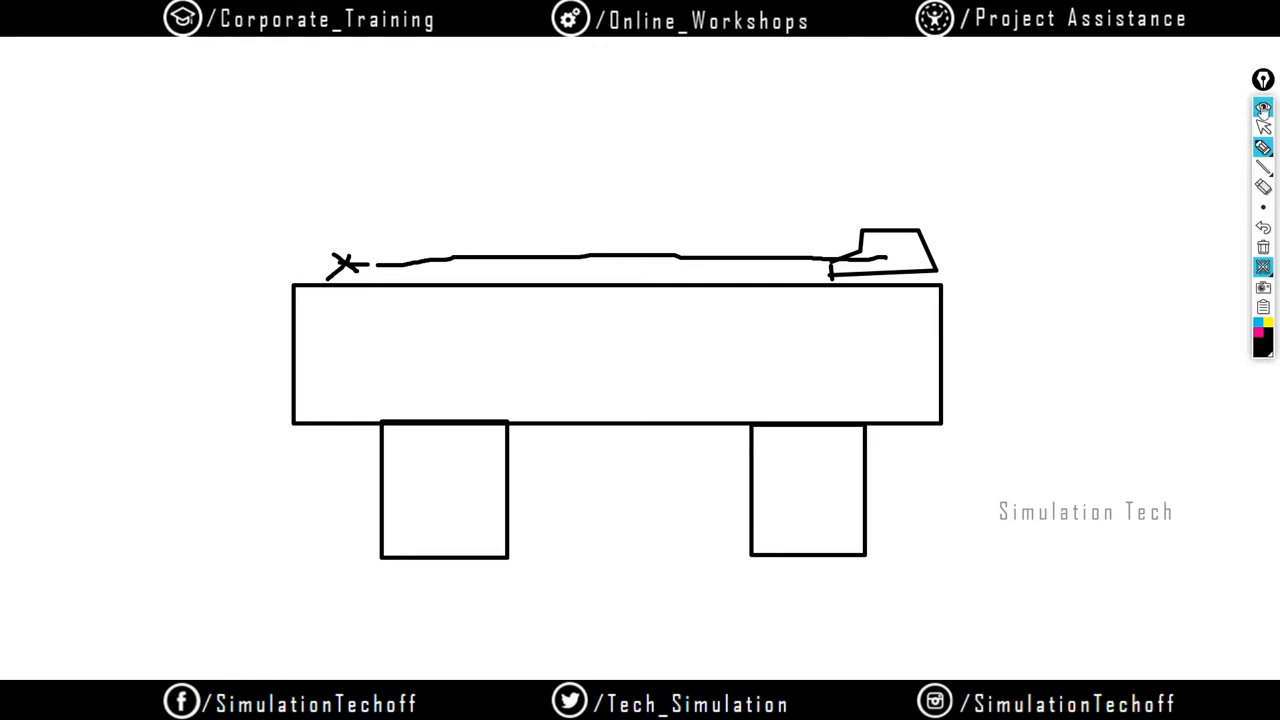
Switch to the Google Meet call, admit the waiting participant and hide the call window
left_click(1263, 108)
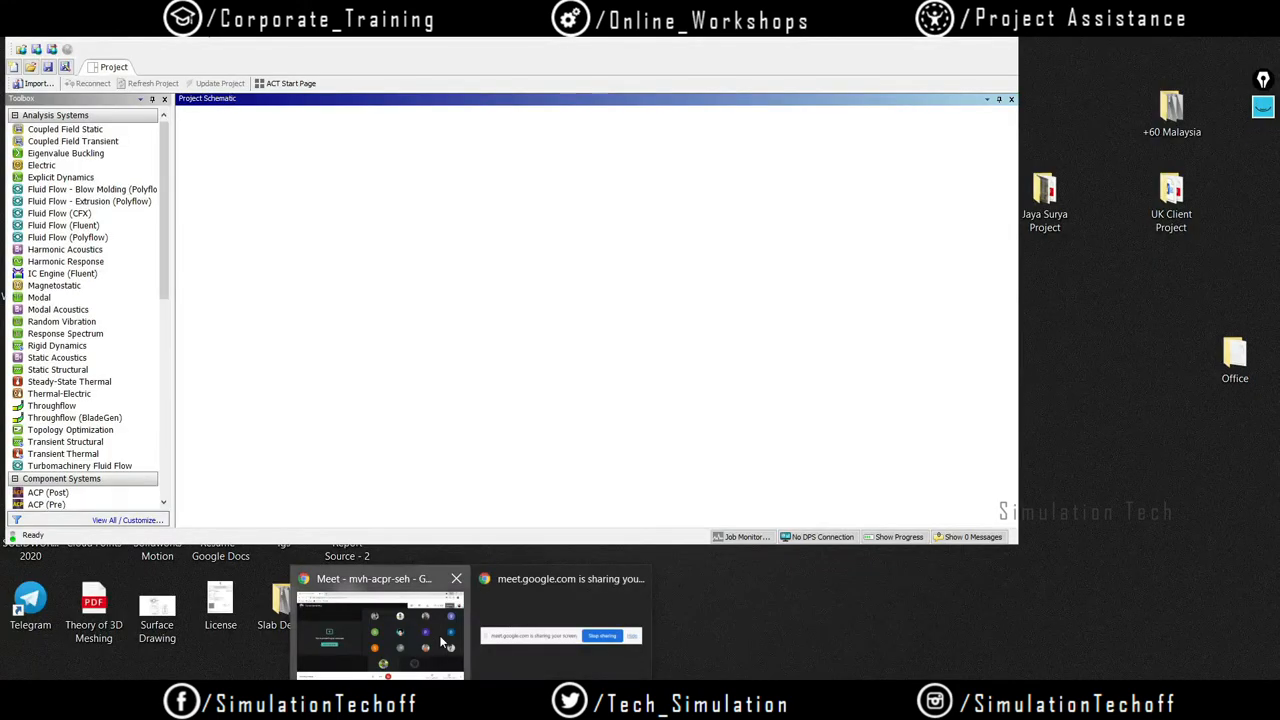
left_click(392, 540)
left_click(811, 188)
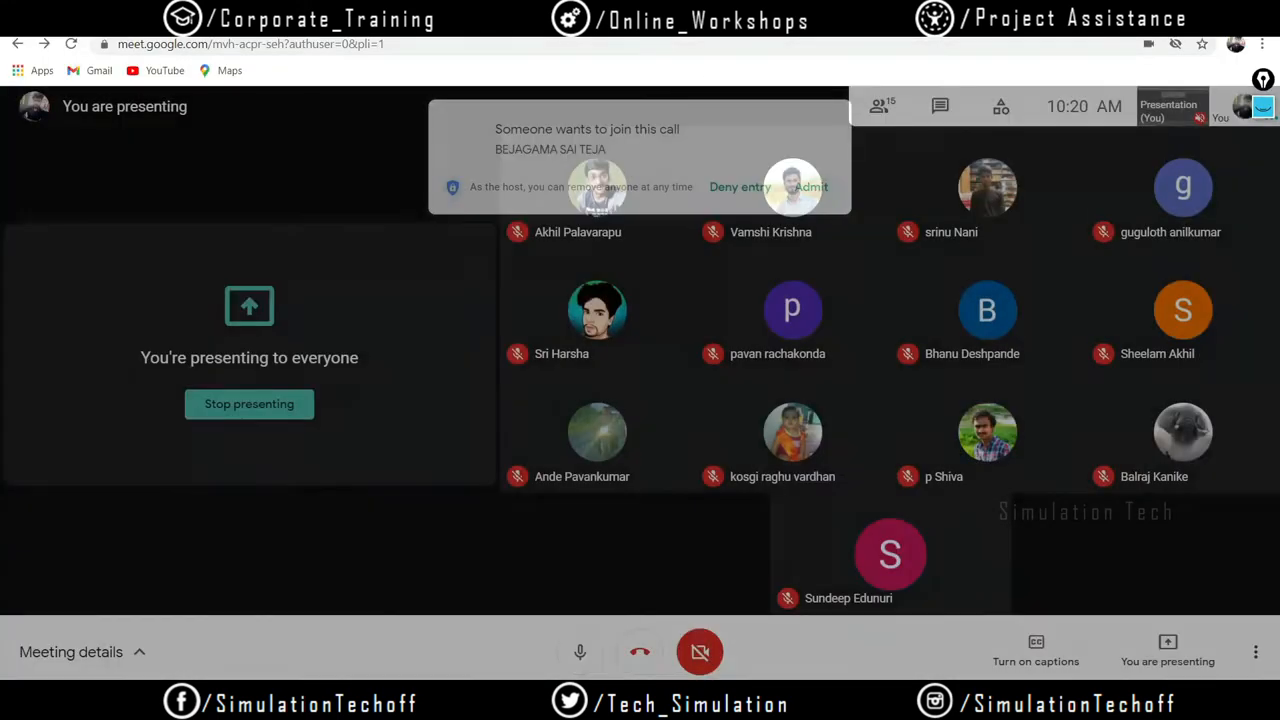
left_click(1184, 12)
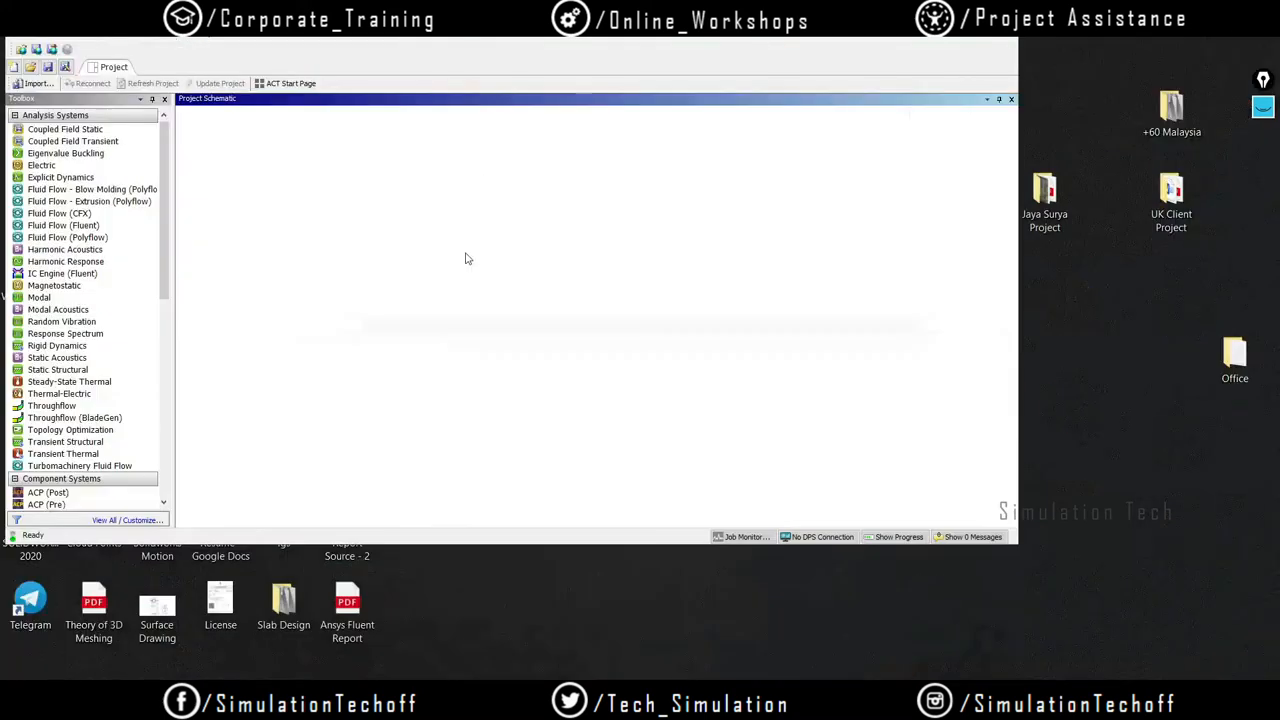
Maximize the Ansys Workbench window and bring back the whiteboard sketch
left_click(963, 15)
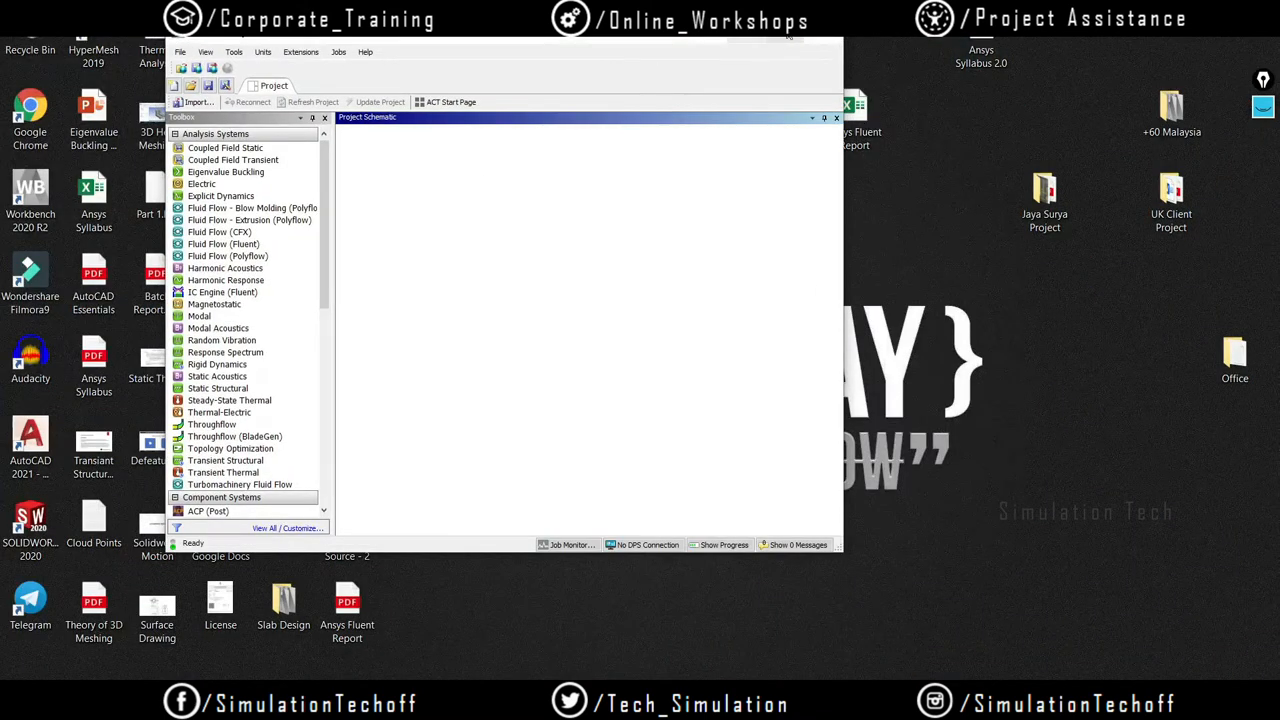
left_click(784, 33)
left_click(1264, 113)
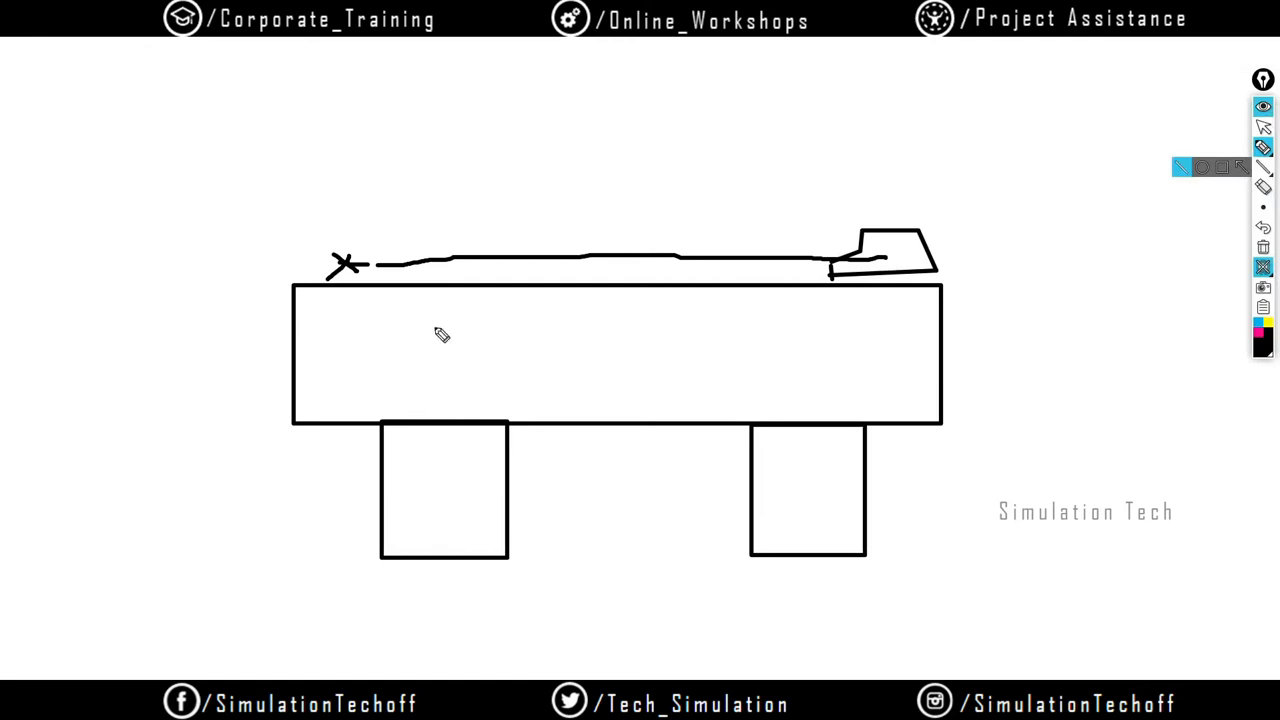
Review the join requests in the Google Meet call, admit the people waiting, and return to the whiteboard sketch
left_click(1263, 106)
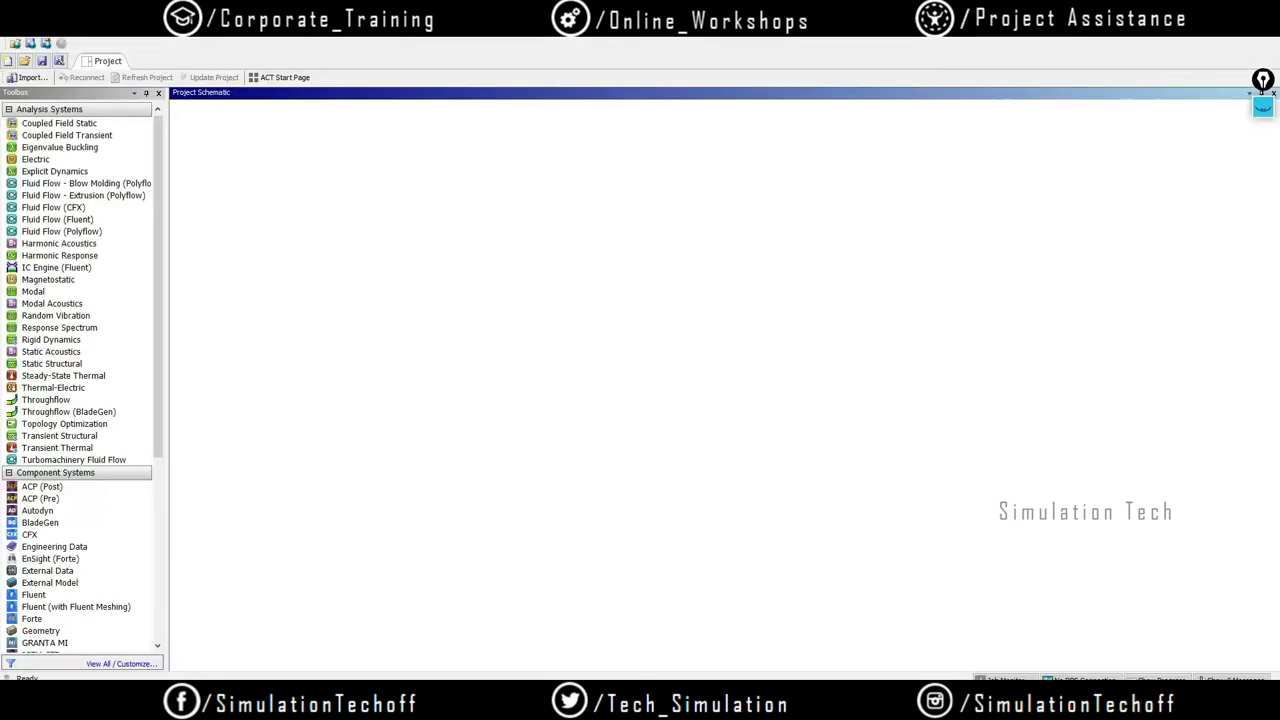
left_click(380, 622)
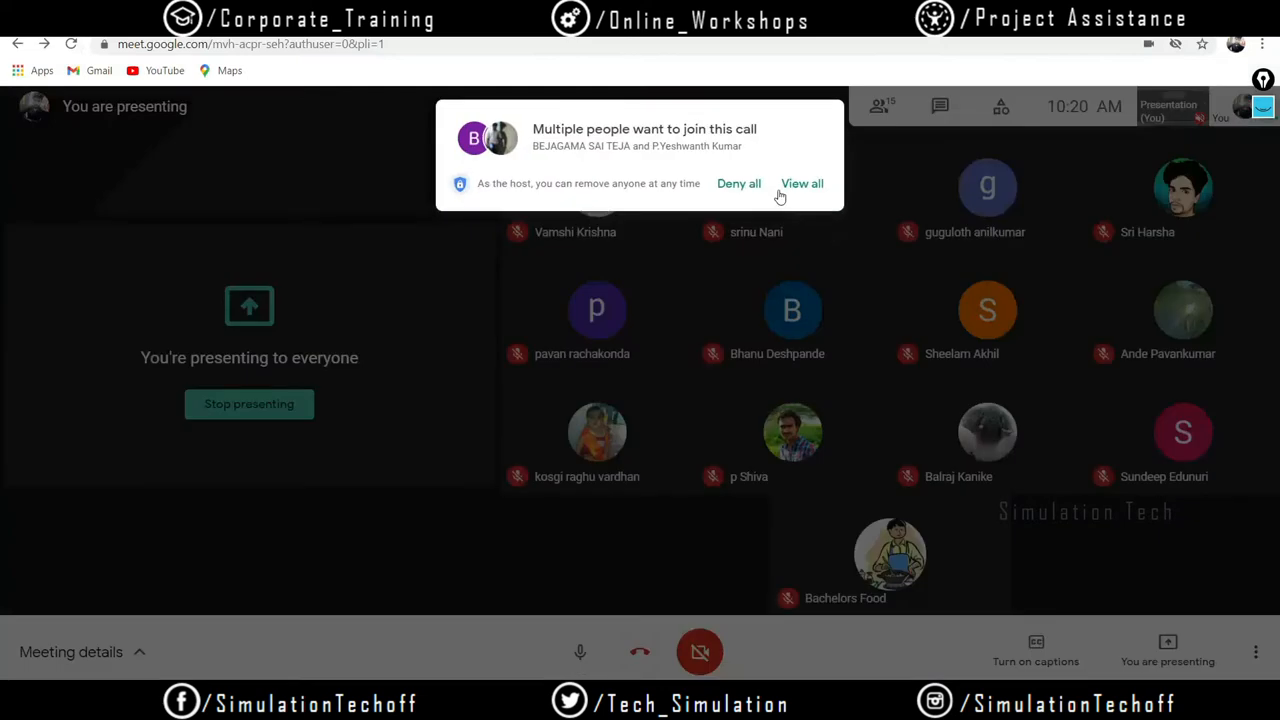
left_click(803, 184)
left_click(816, 291)
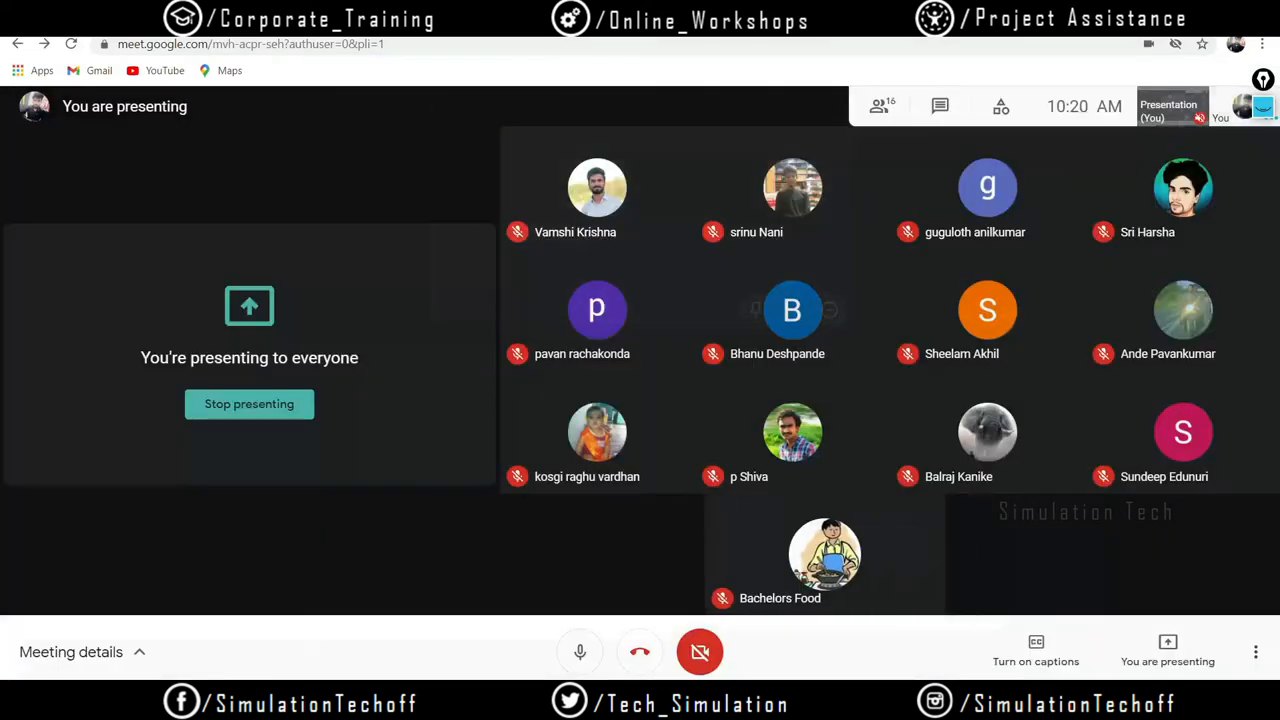
key("alt+Tab")
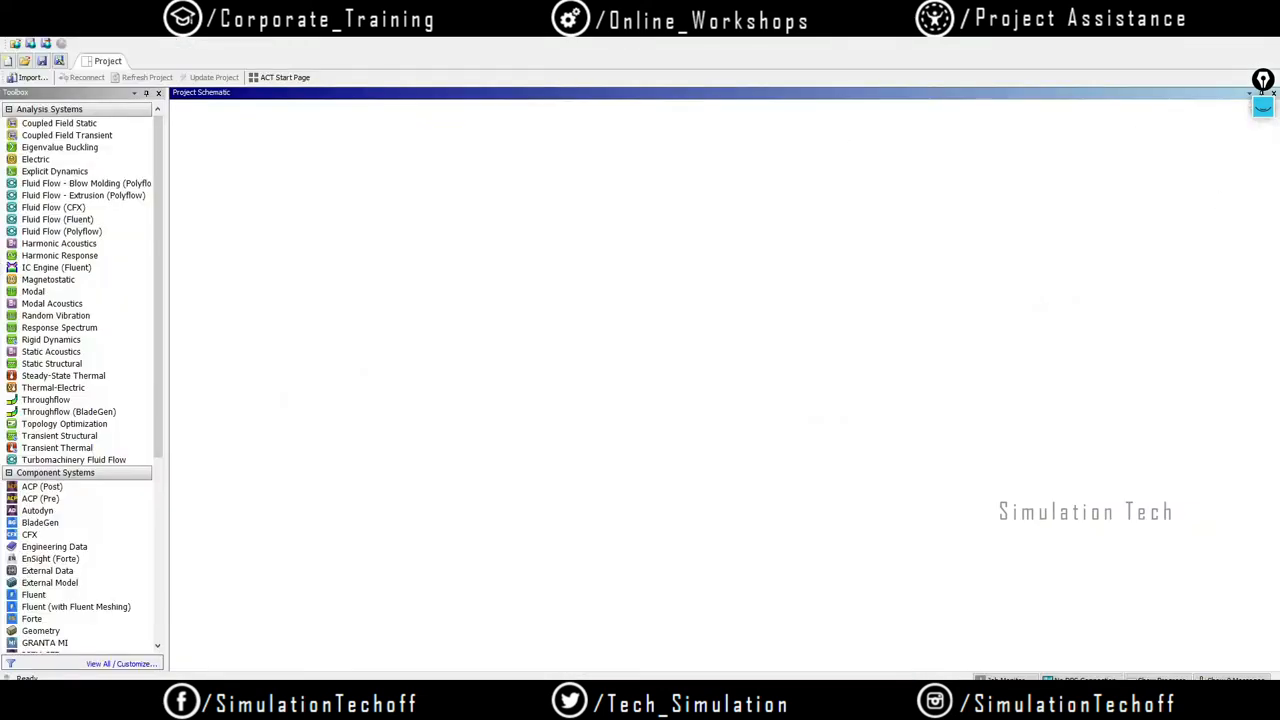
left_click(1263, 118)
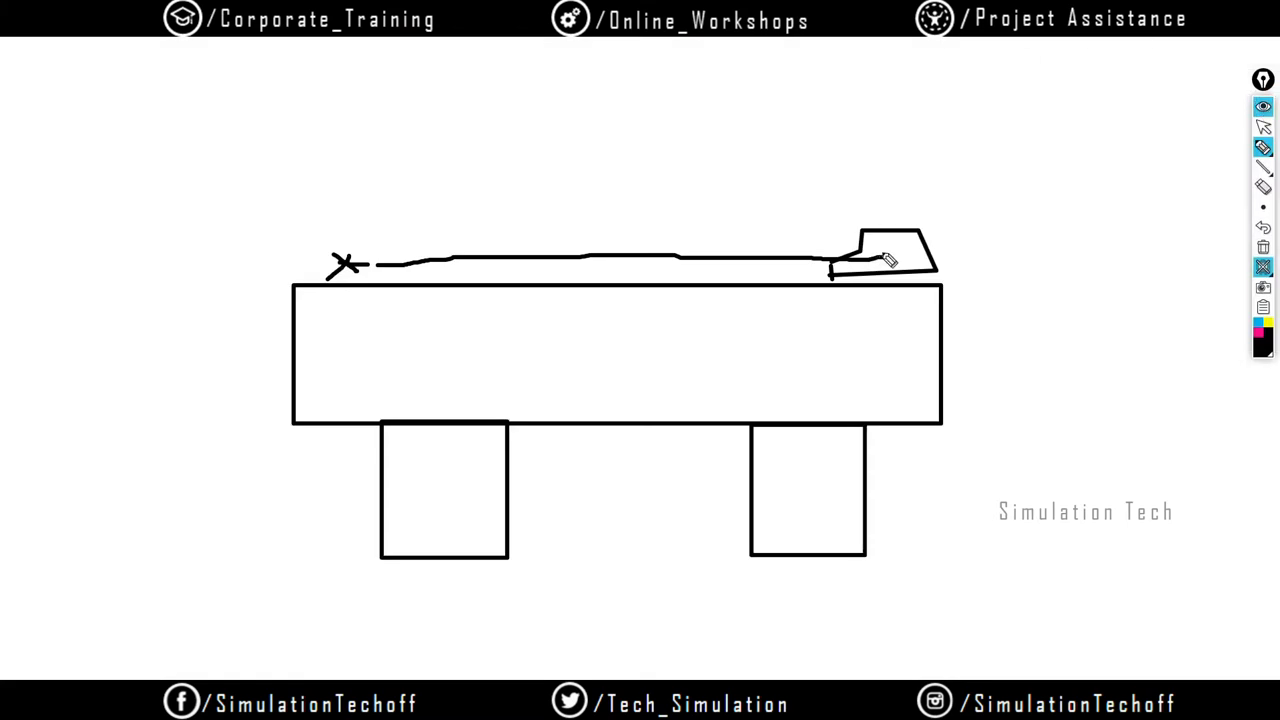
Draw a downward arrow from the vehicle into the deck and write "5sec" as the travel time beside the sketch
mouse_move(895, 263)
left_mouse_down()
mouse_move(897, 309)
mouse_move(899, 288)
left_mouse_up()
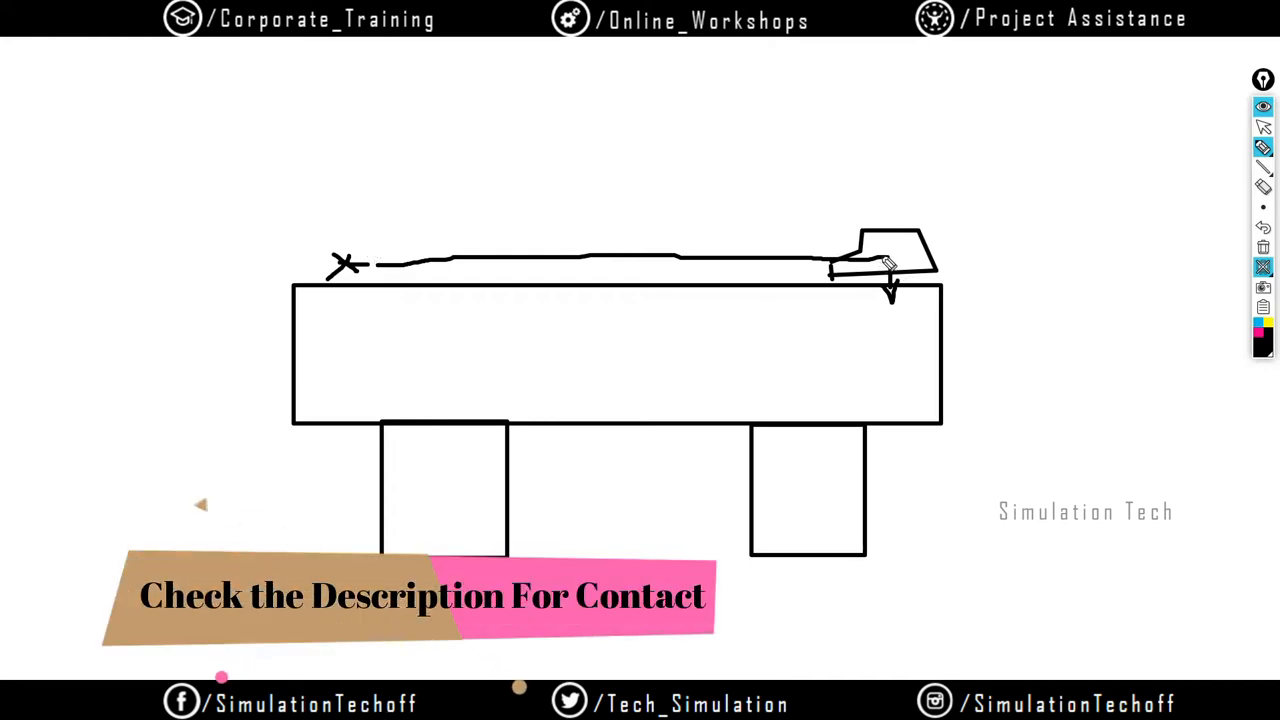
mouse_move(1130, 131)
left_mouse_down()
mouse_move(1104, 138)
mouse_move(1107, 183)
left_mouse_up()
mouse_move(1165, 146)
left_mouse_down()
mouse_move(1136, 178)
mouse_move(1207, 172)
left_mouse_up()
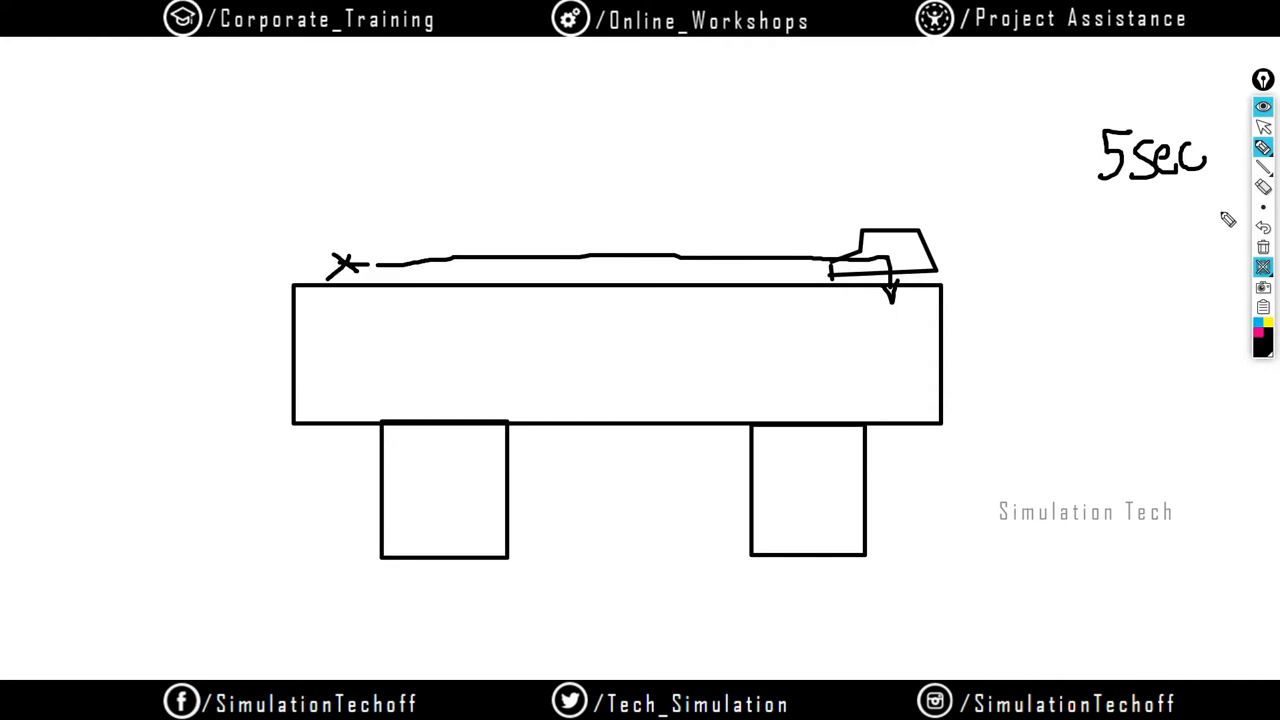
Divide the deck's top edge into segments with four pink vertical tick marks along the vehicle's path
left_click(1259, 335)
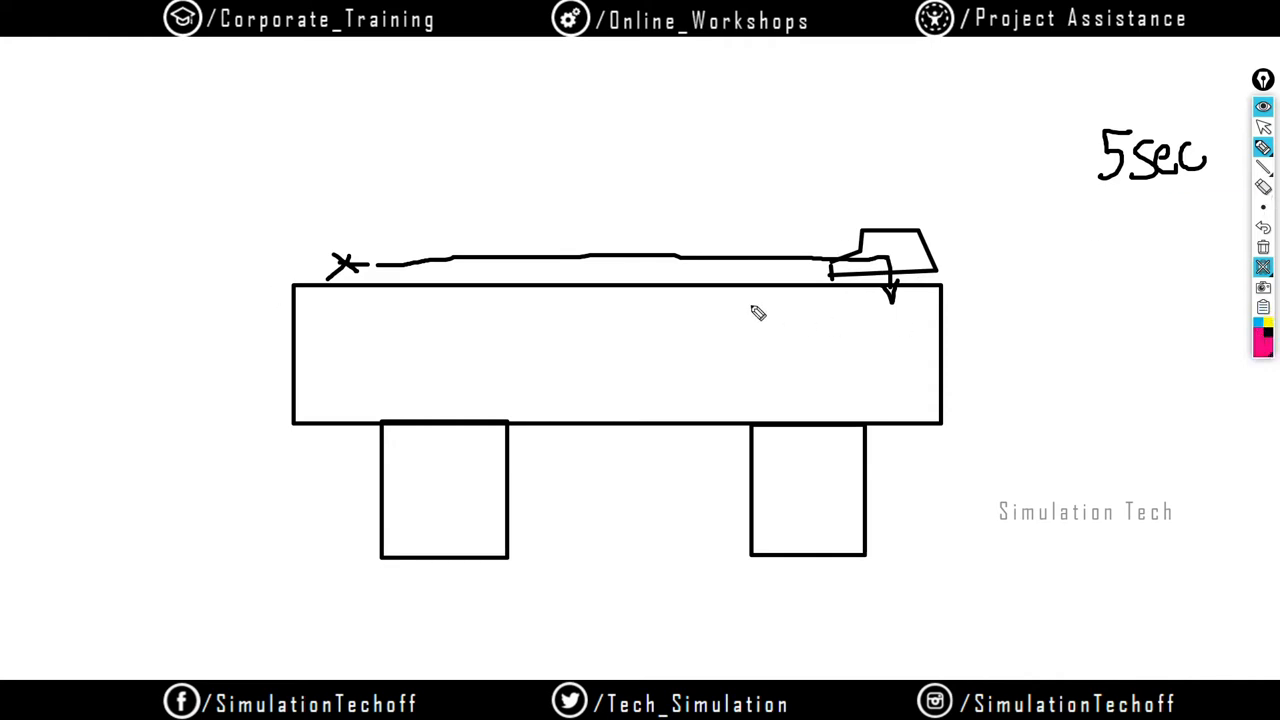
left_click_drag(783, 268, 783, 296)
left_click_drag(642, 268, 642, 297)
left_click_drag(504, 268, 508, 305)
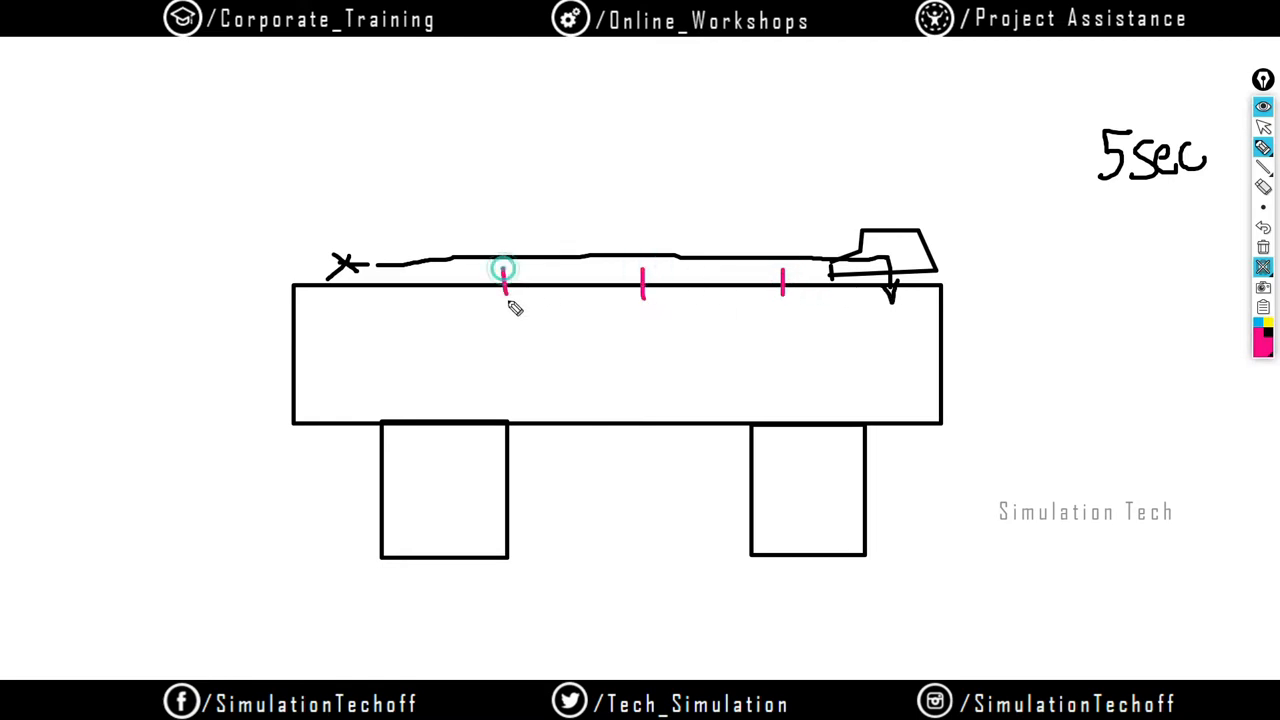
left_click_drag(392, 267, 386, 328)
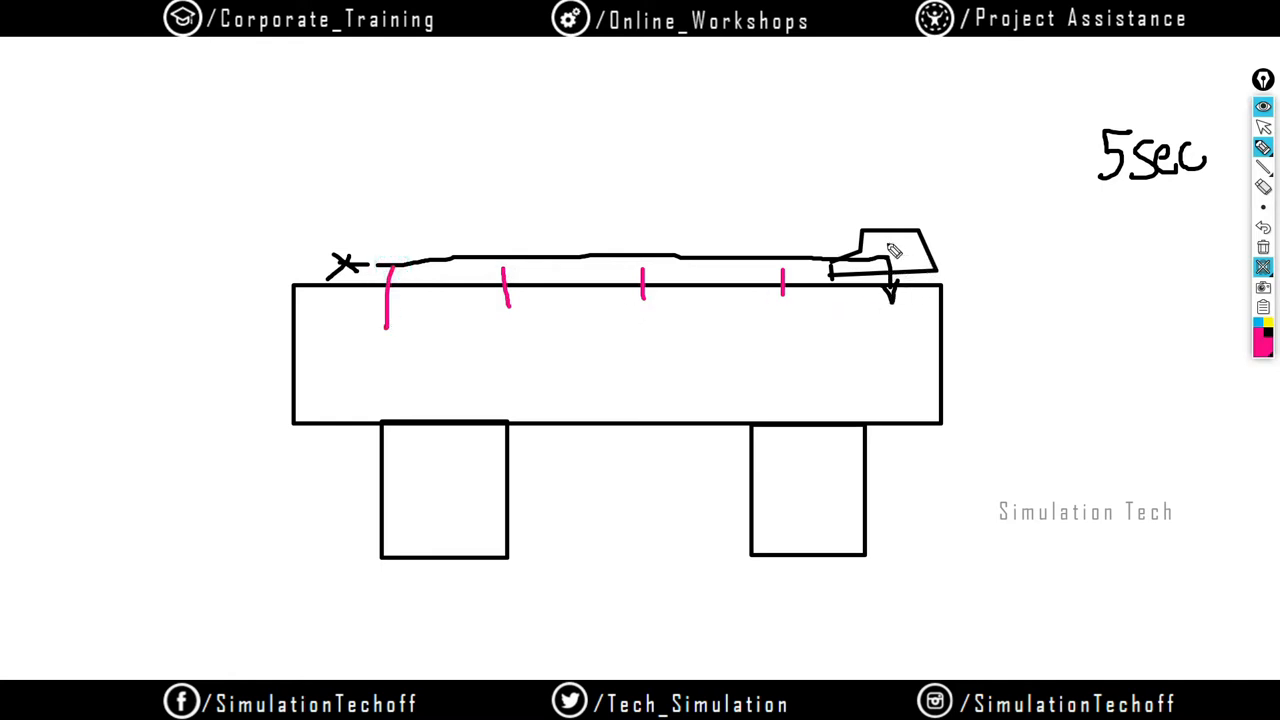
Label the deck segments in pink from the vehicle to the far end as 0,1, 2, 3, 4 and 5
mouse_move(885, 132)
left_mouse_down()
mouse_move(895, 158)
mouse_move(940, 146)
left_mouse_up()
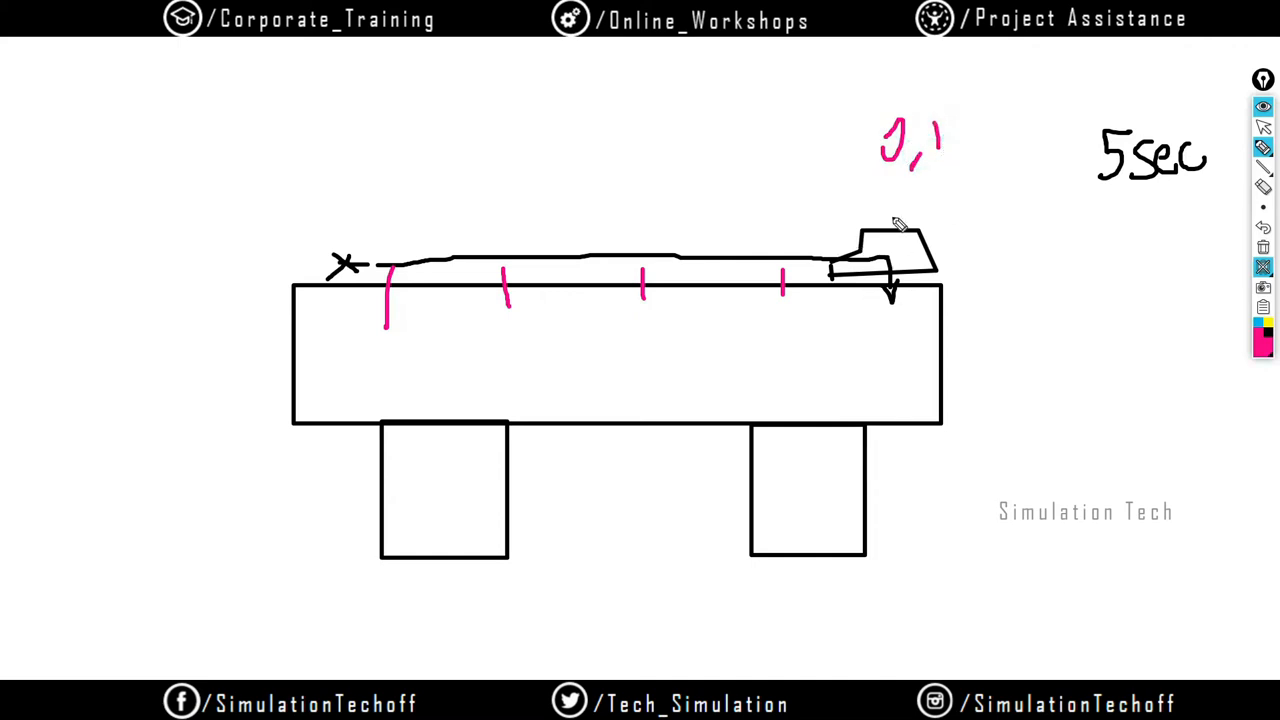
left_click_drag(710, 200, 746, 228)
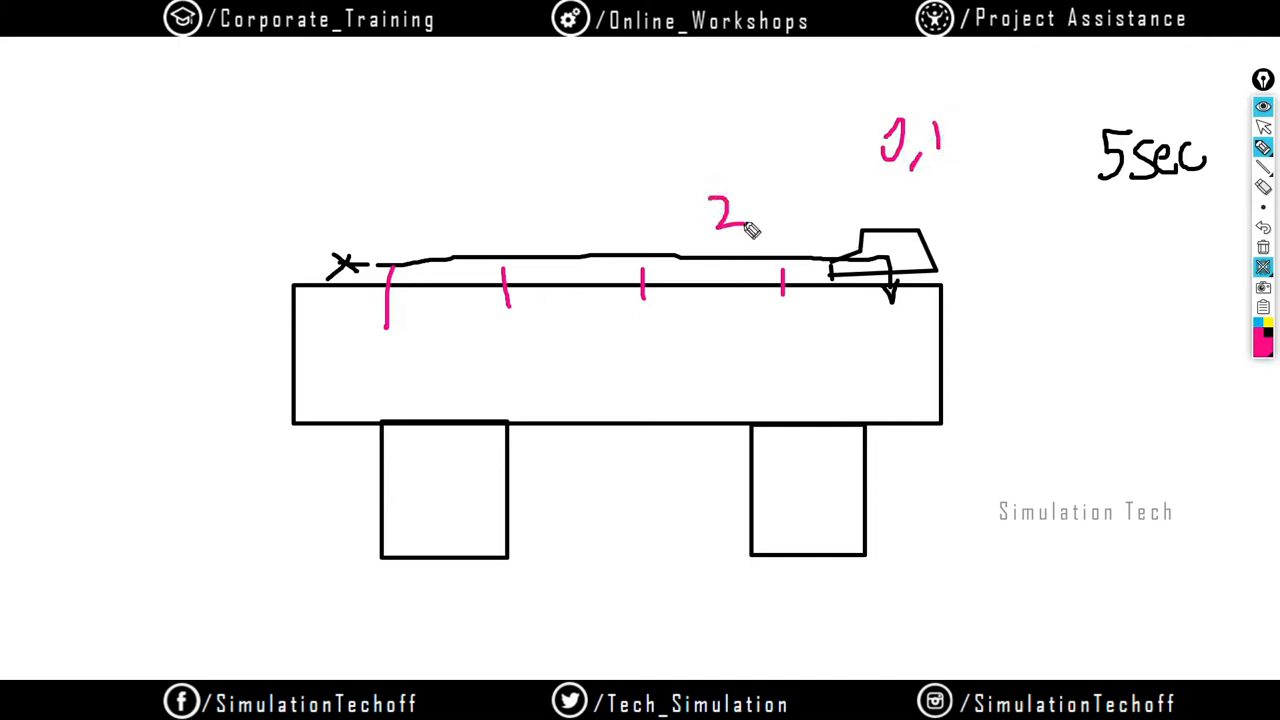
mouse_move(568, 214)
left_mouse_down()
mouse_move(591, 243)
mouse_move(570, 238)
left_mouse_up()
left_click_drag(431, 197, 445, 228)
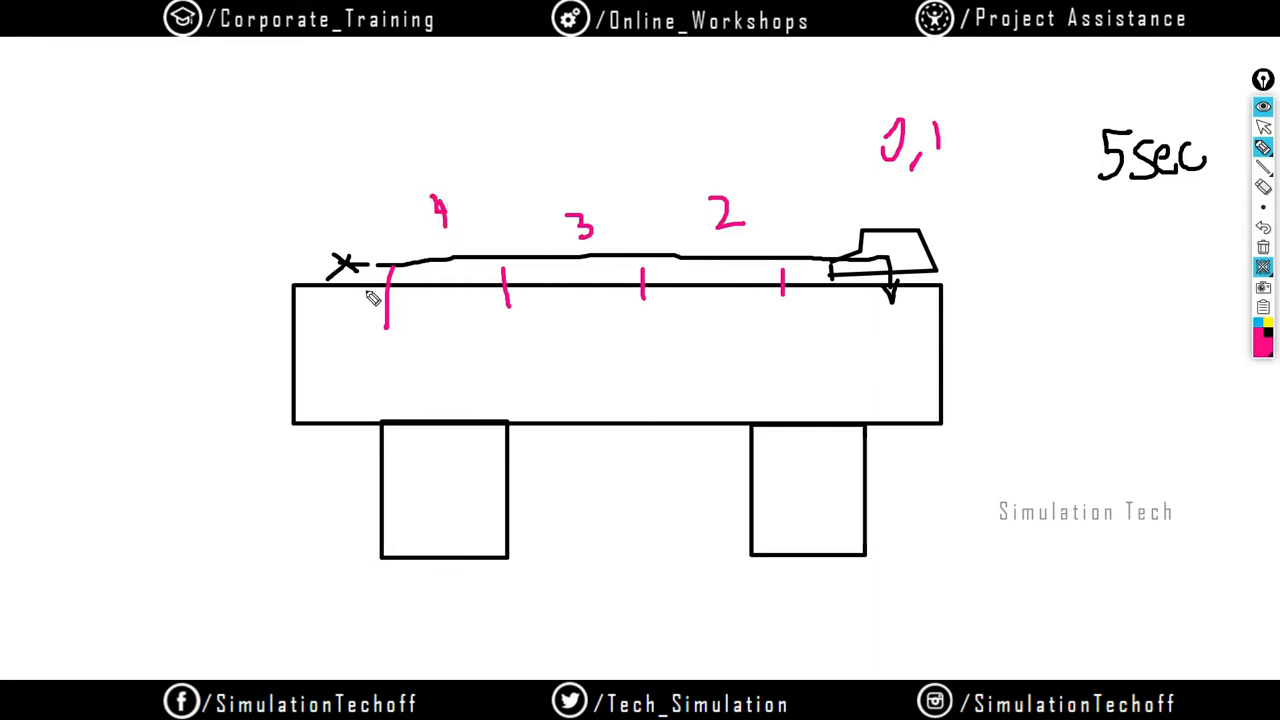
left_click_drag(333, 217, 318, 245)
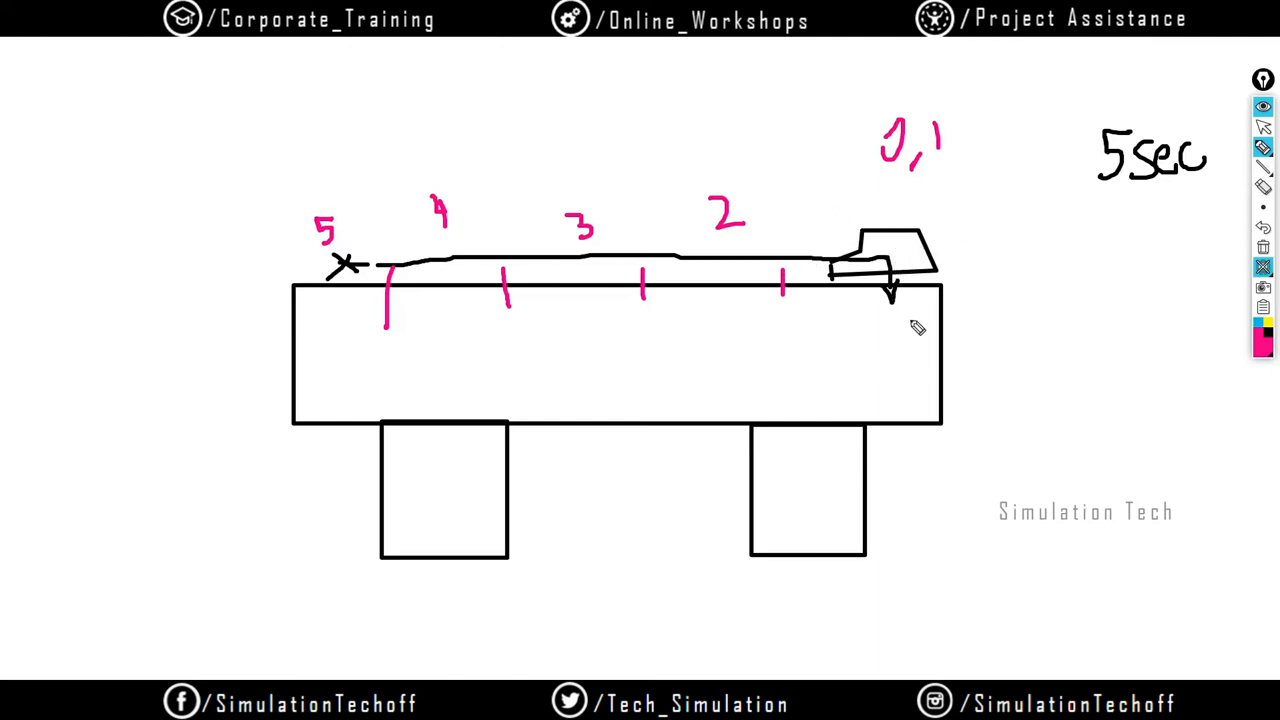
Write the load as "1e5 N" beside the deck and mark it with a pink downward arrow at the vehicle's front
mouse_move(1030, 378)
left_mouse_down()
mouse_move(1029, 400)
mouse_move(1070, 343)
mouse_move(1062, 378)
mouse_move(1123, 382)
mouse_move(1151, 347)
left_mouse_up()
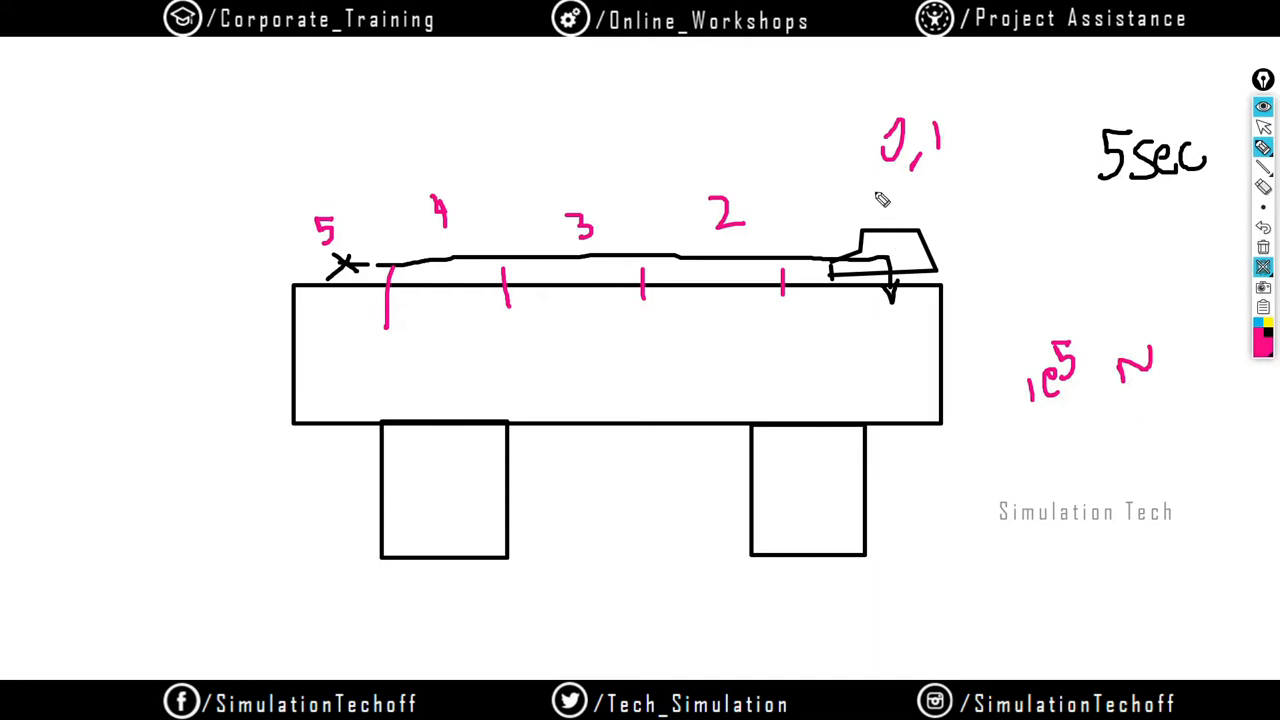
left_click_drag(828, 218, 830, 283)
left_click_drag(830, 283, 844, 257)
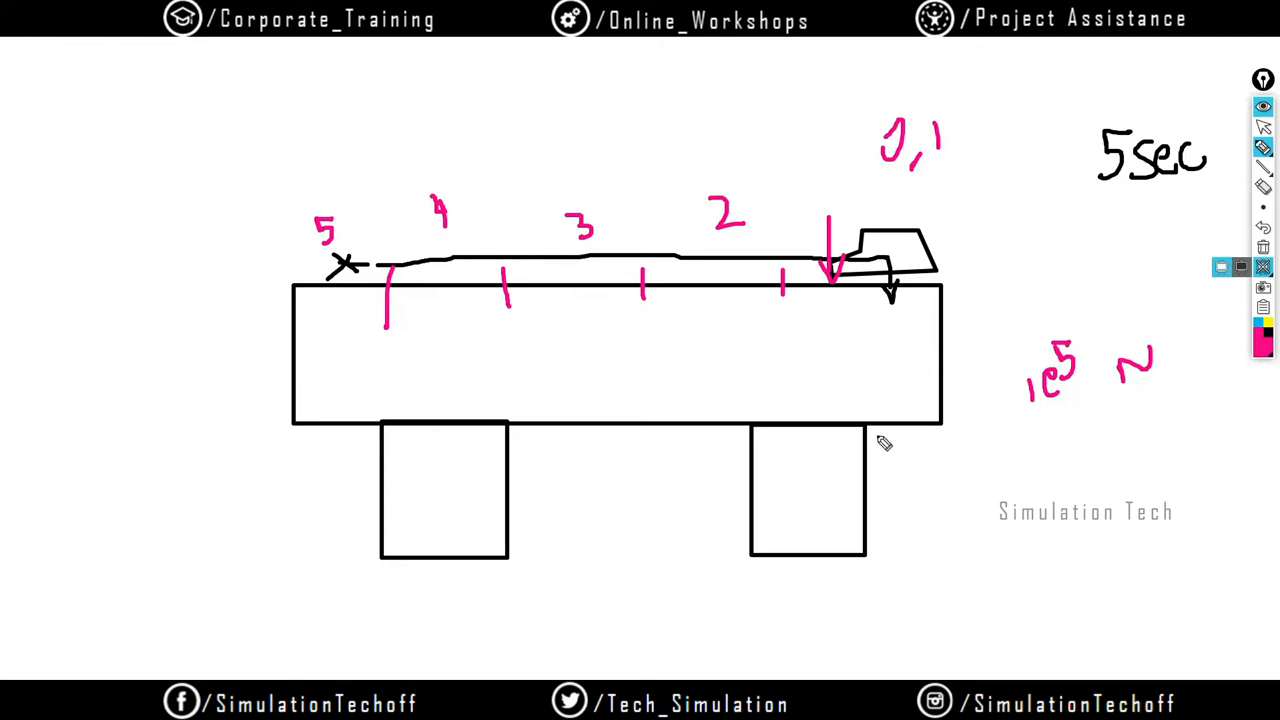
left_click_drag(206, 358, 243, 312)
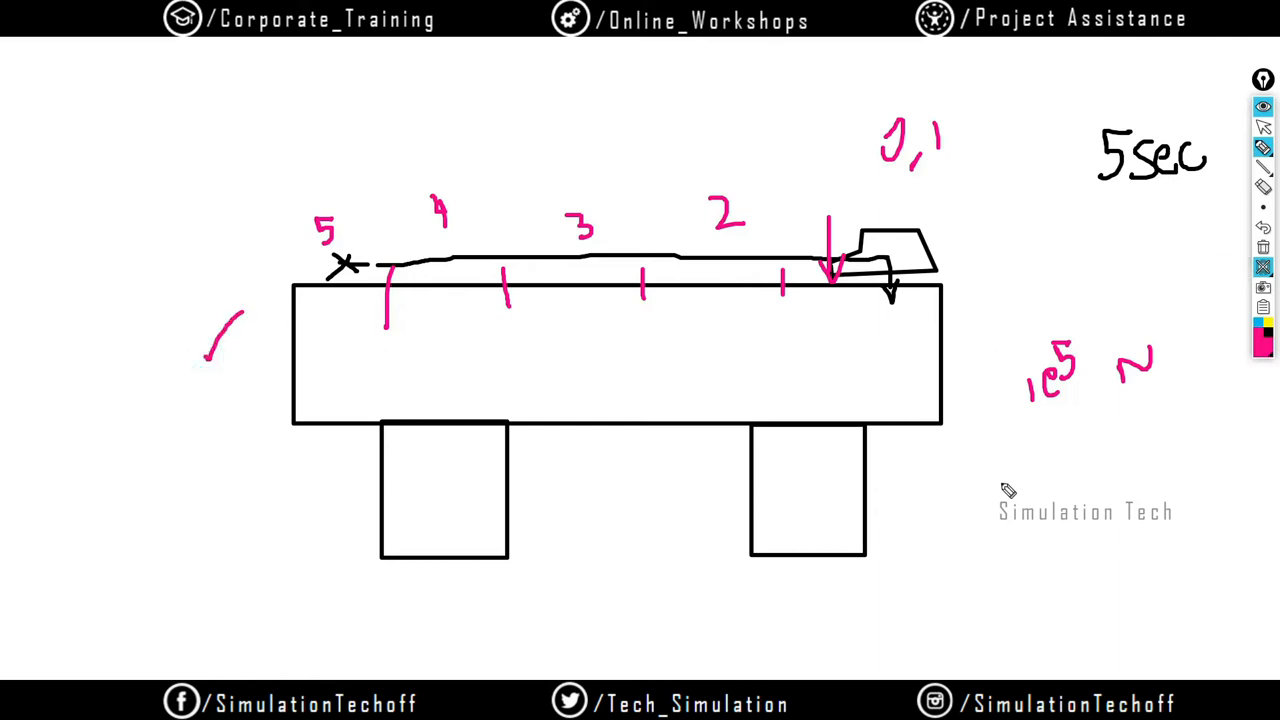
Switch to Ansys Workbench and add a standalone Transient Structural system to the project schematic
left_click(1262, 107)
left_click(44, 377)
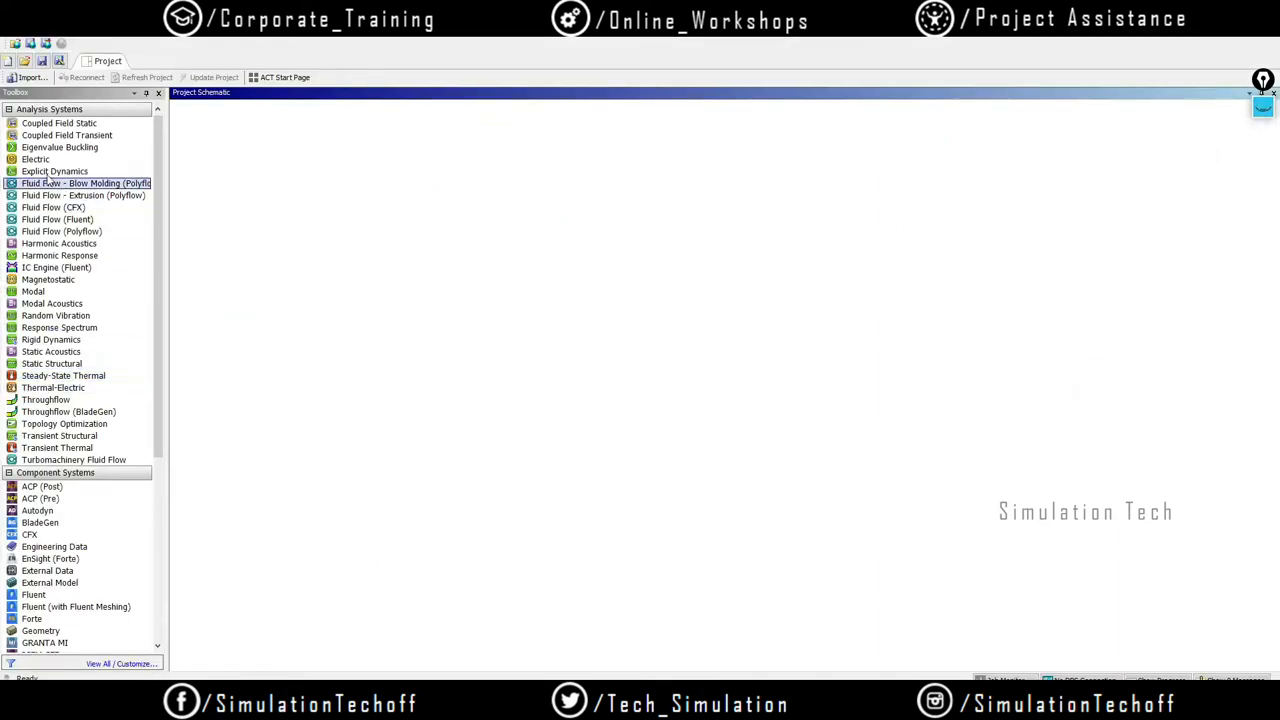
left_click(50, 437)
left_click_drag(52, 447, 250, 177)
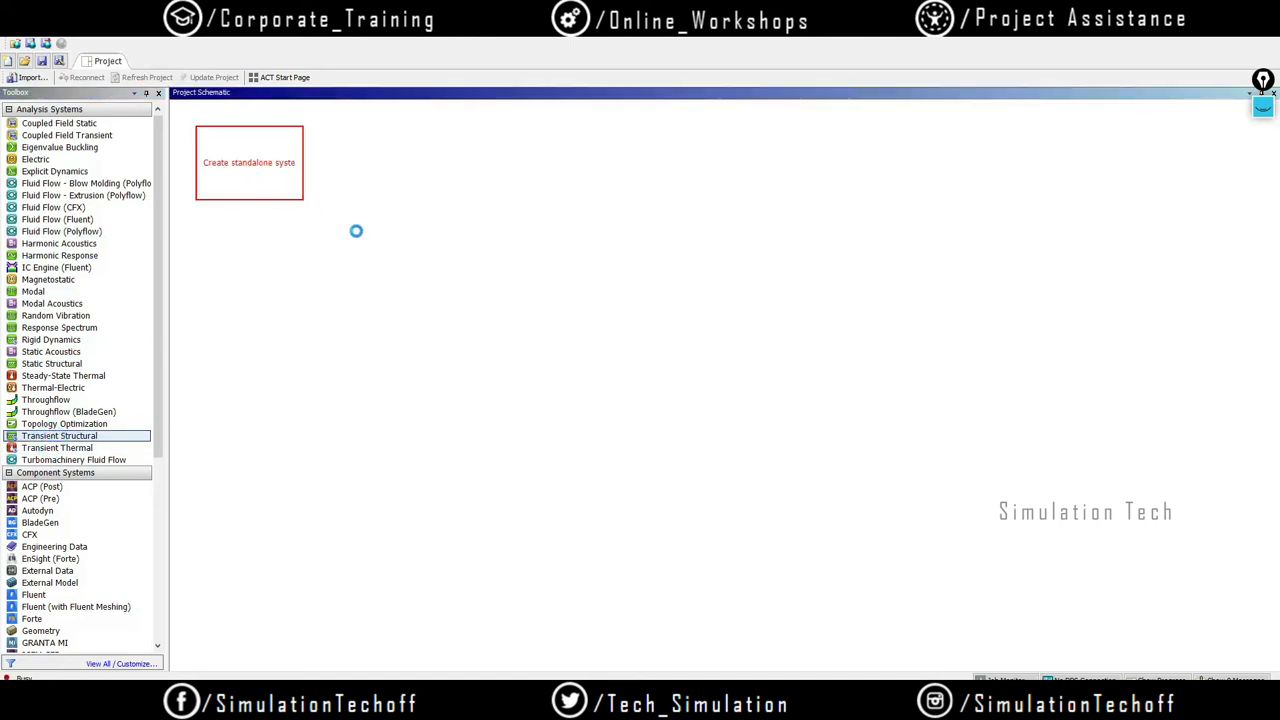
left_click(467, 296)
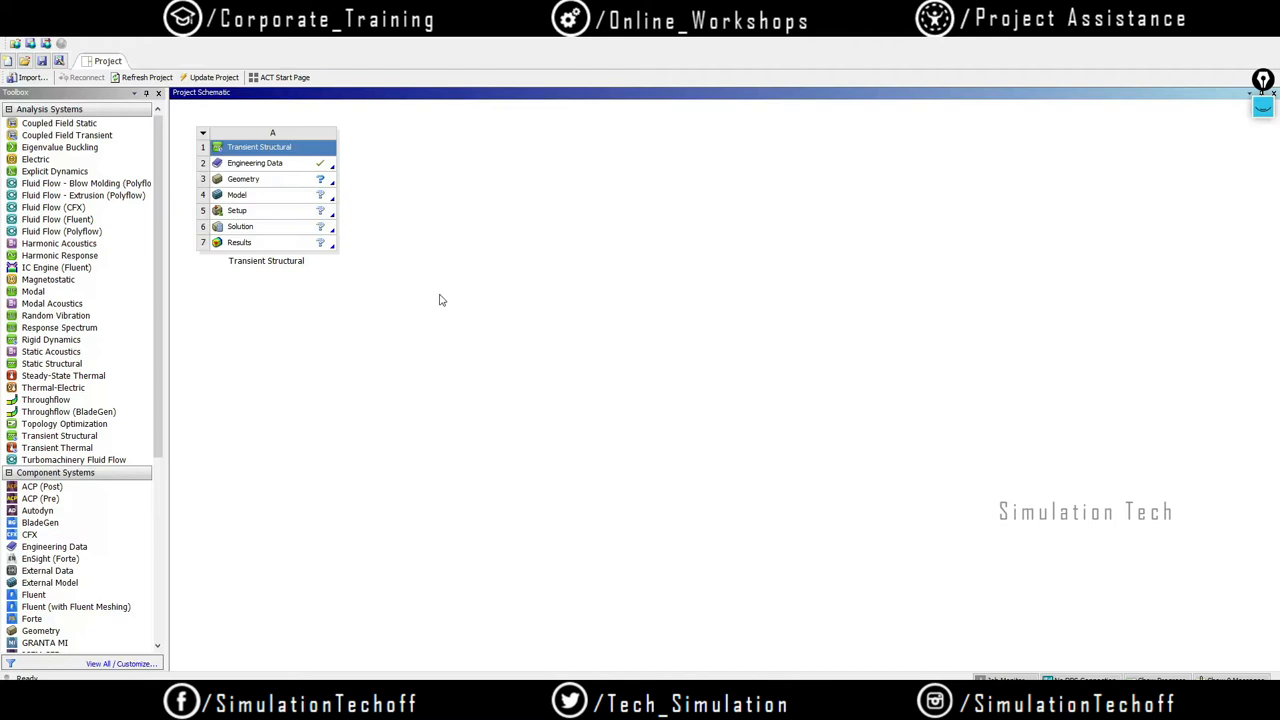
Open the Transient Structural system's Engineering Data and widen the material outline and properties area
double_click(277, 163)
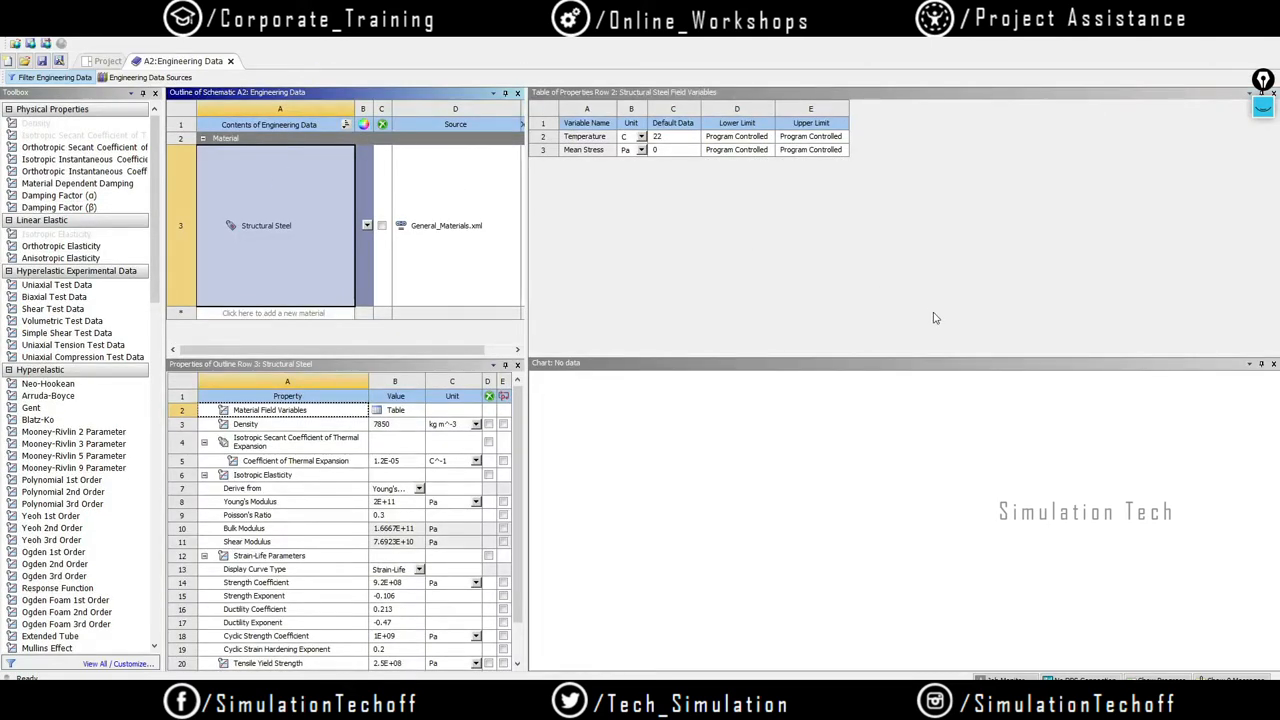
left_click_drag(528, 321, 660, 320)
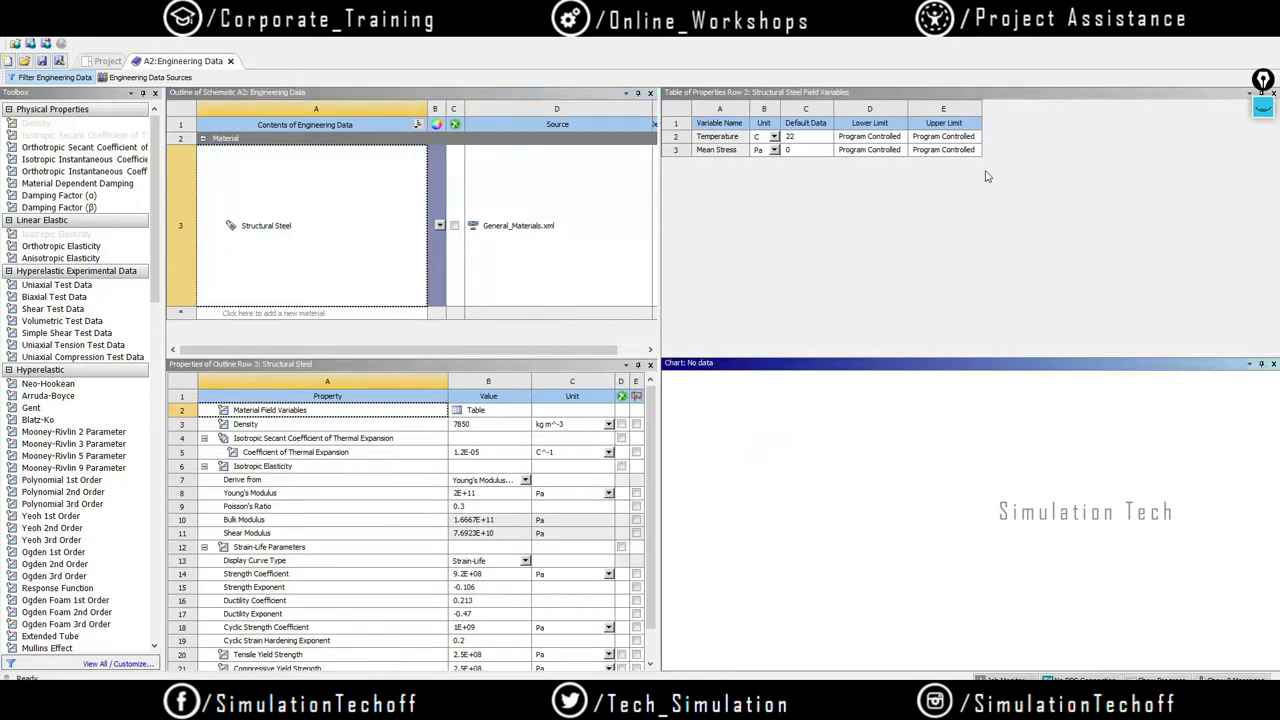
left_click(1262, 110)
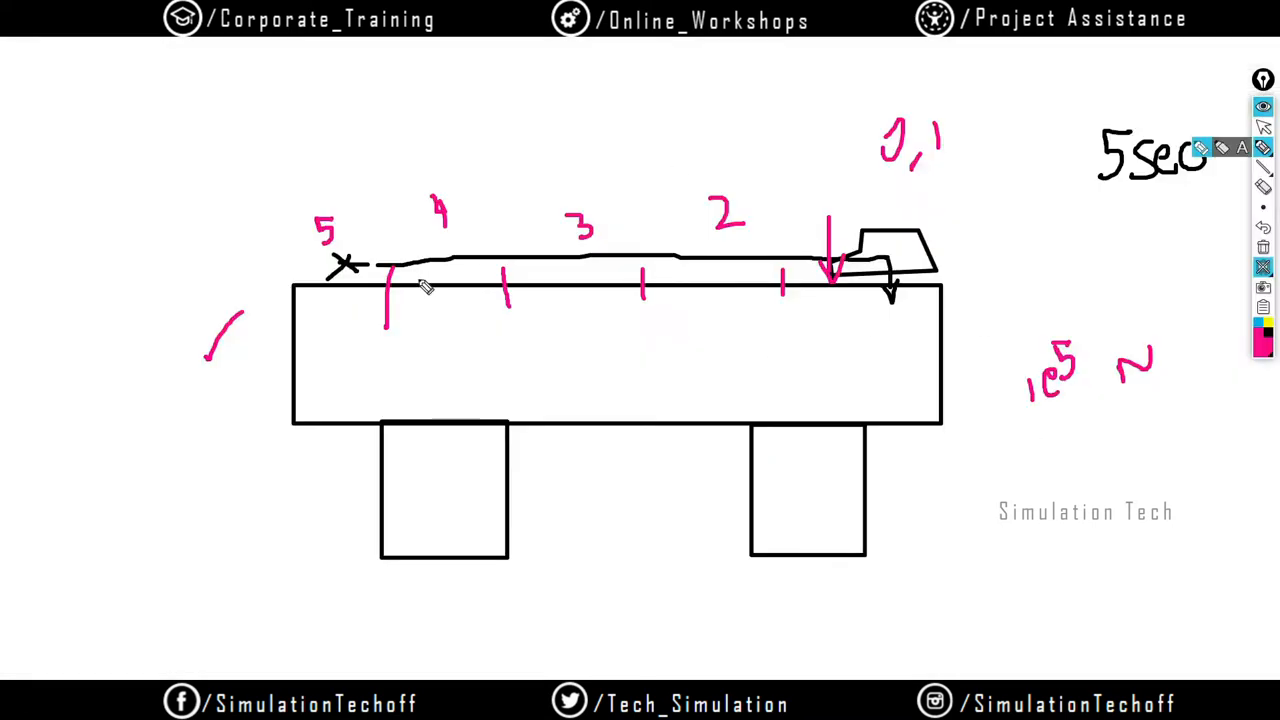
left_click(1263, 108)
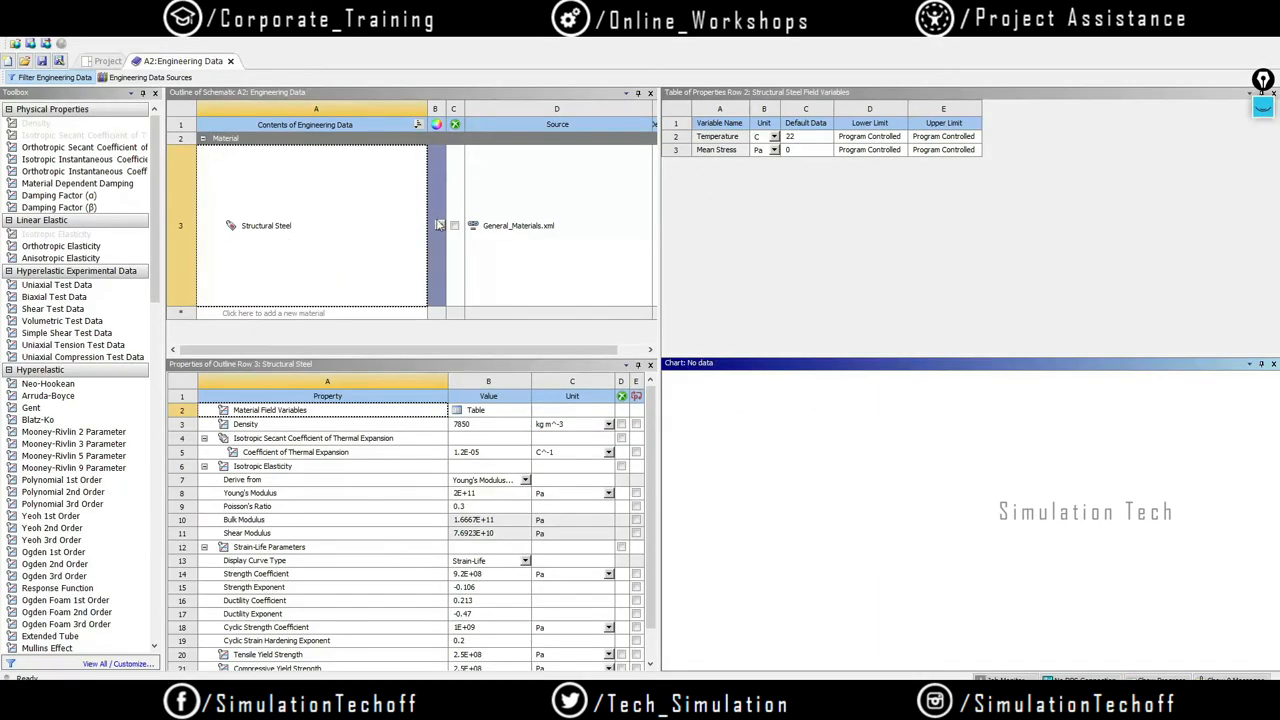
Close Engineering Data, open the Transient Structural system's geometry in DesignModeler and set the length unit to millimeter
left_click(231, 62)
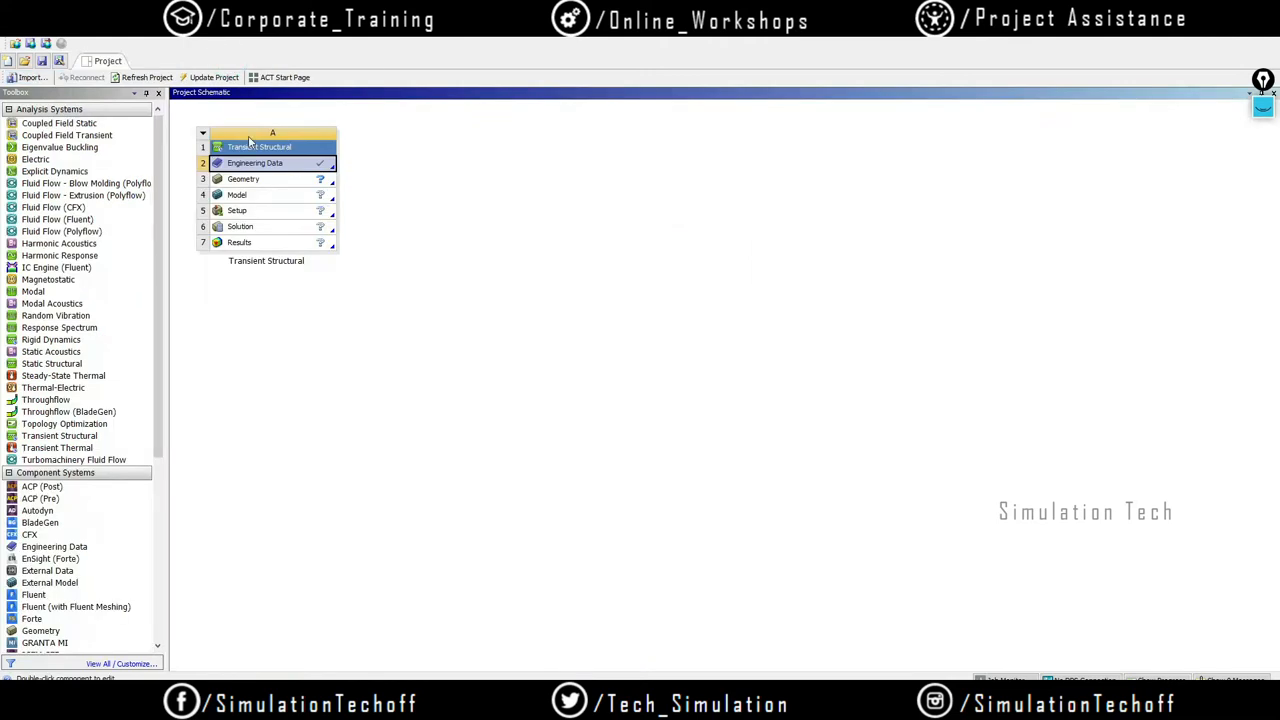
double_click(275, 182)
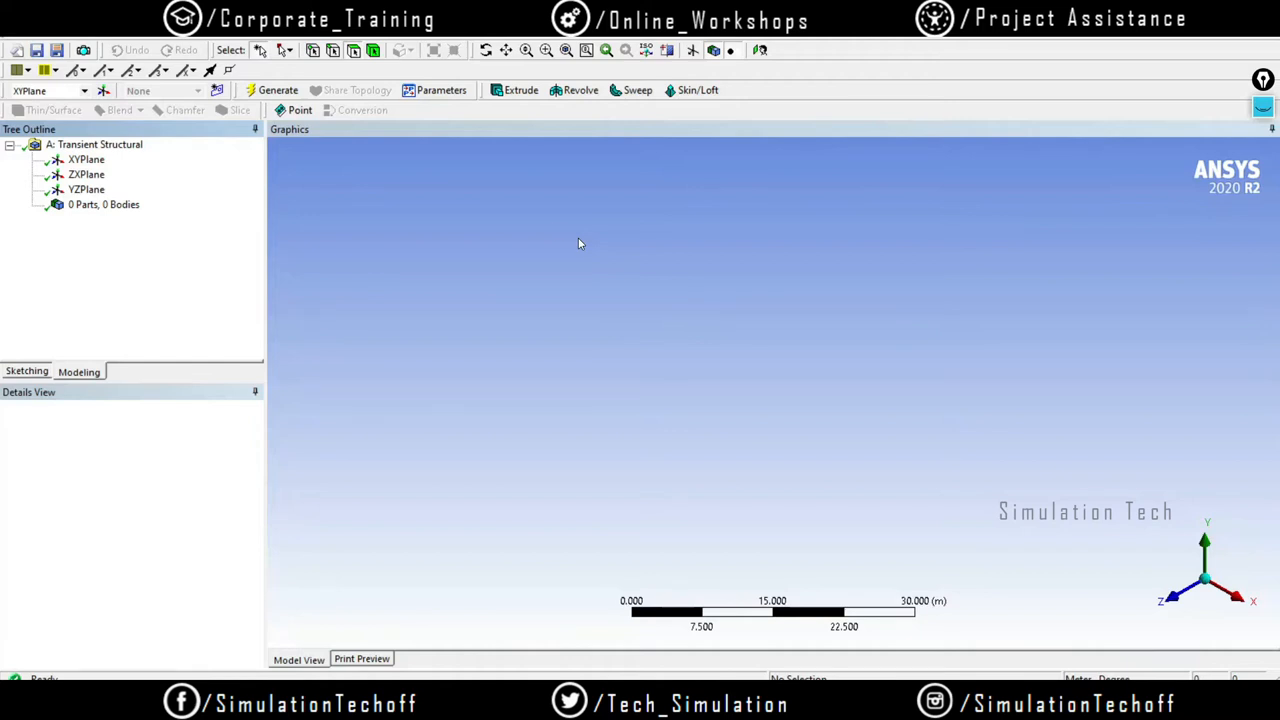
left_click(166, 37)
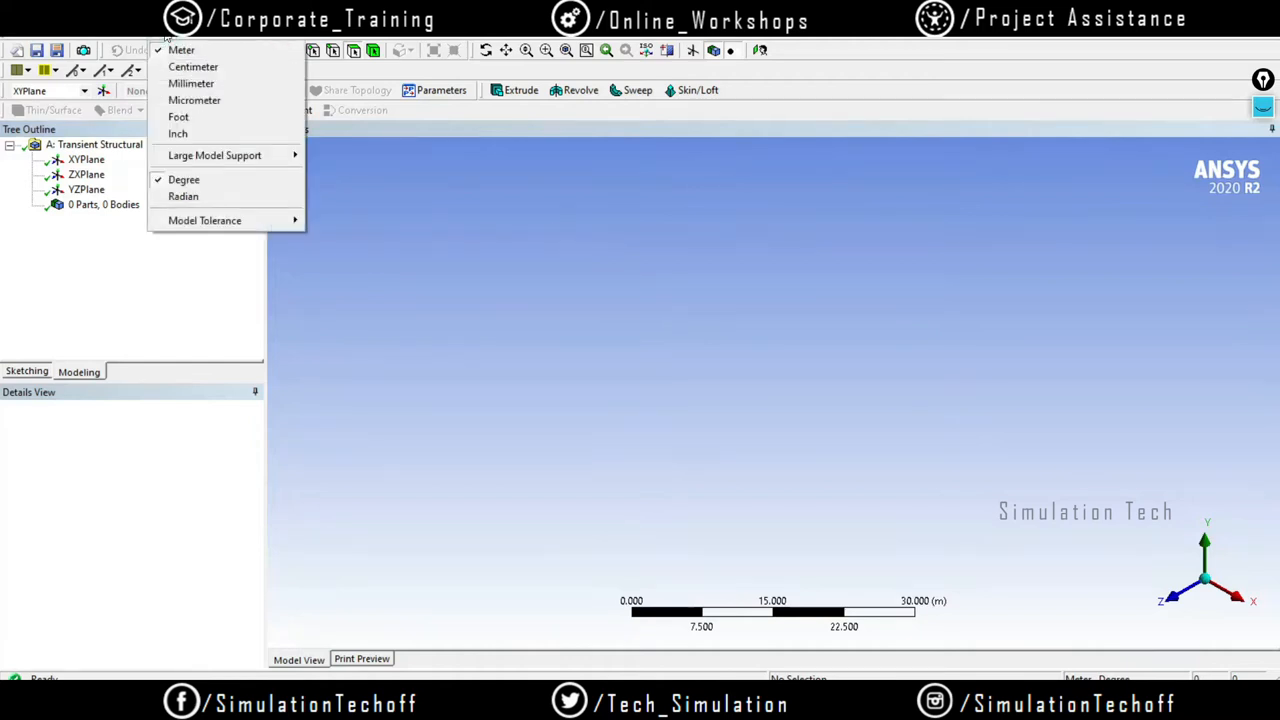
left_click(184, 86)
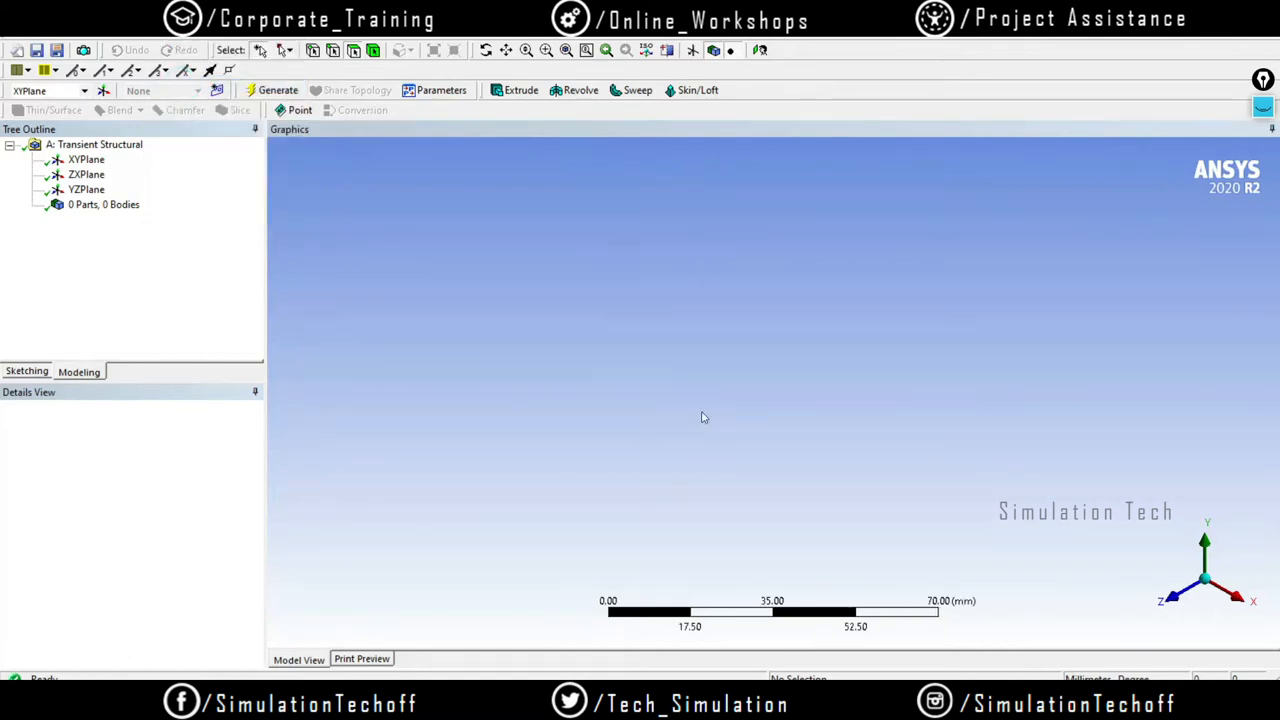
Sketch a wide rectangle for the deck on the XY plane, spanning the Y axis with its lower edge on the X axis
left_click(85, 161)
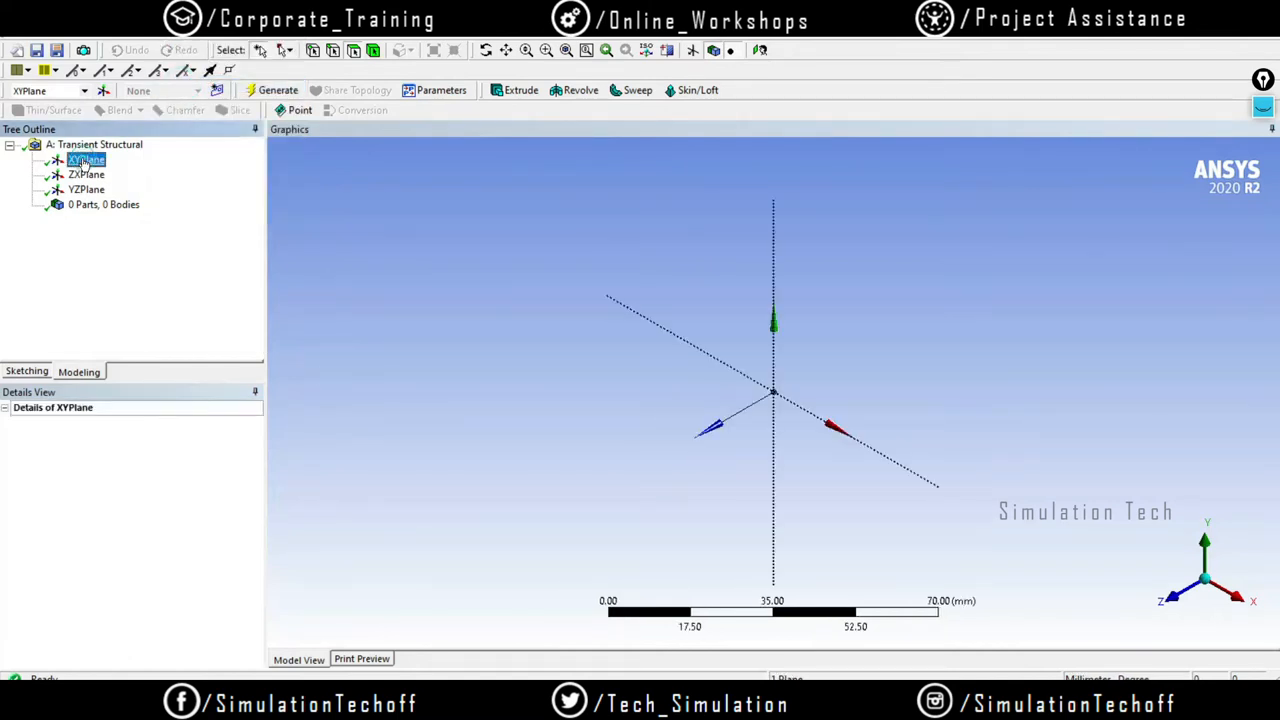
right_click(84, 163)
left_click(120, 170)
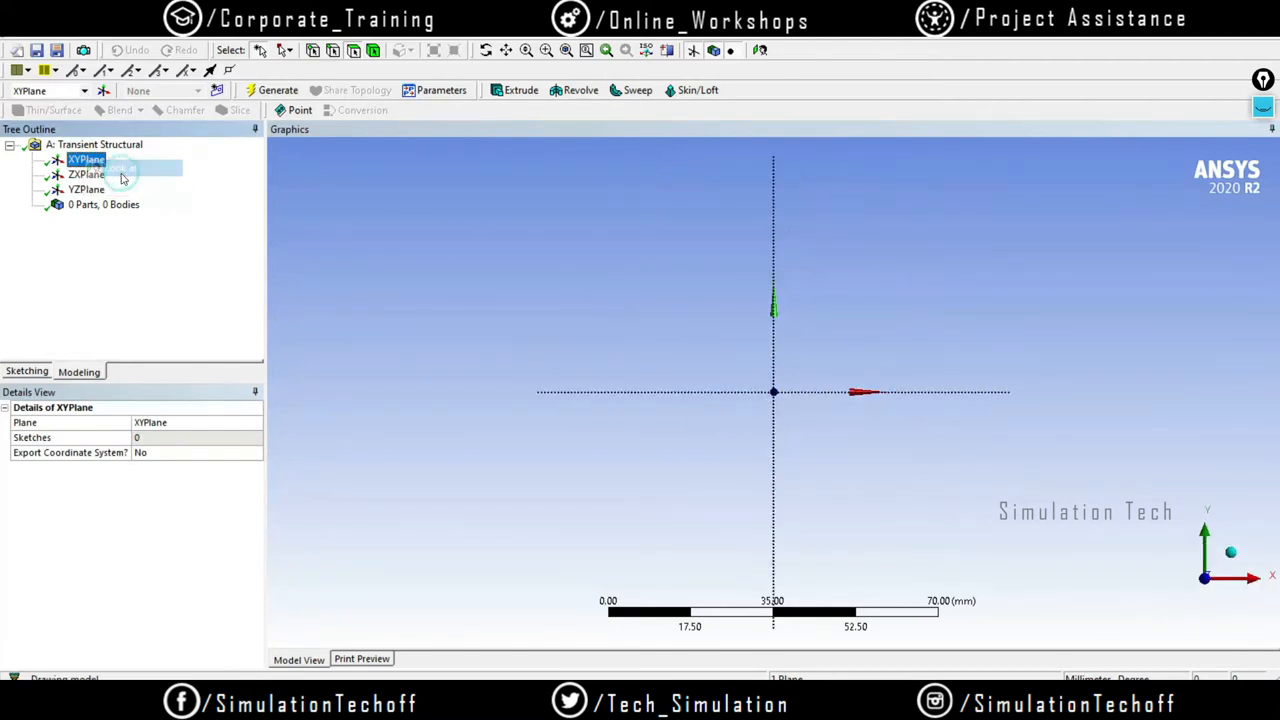
left_click(27, 371)
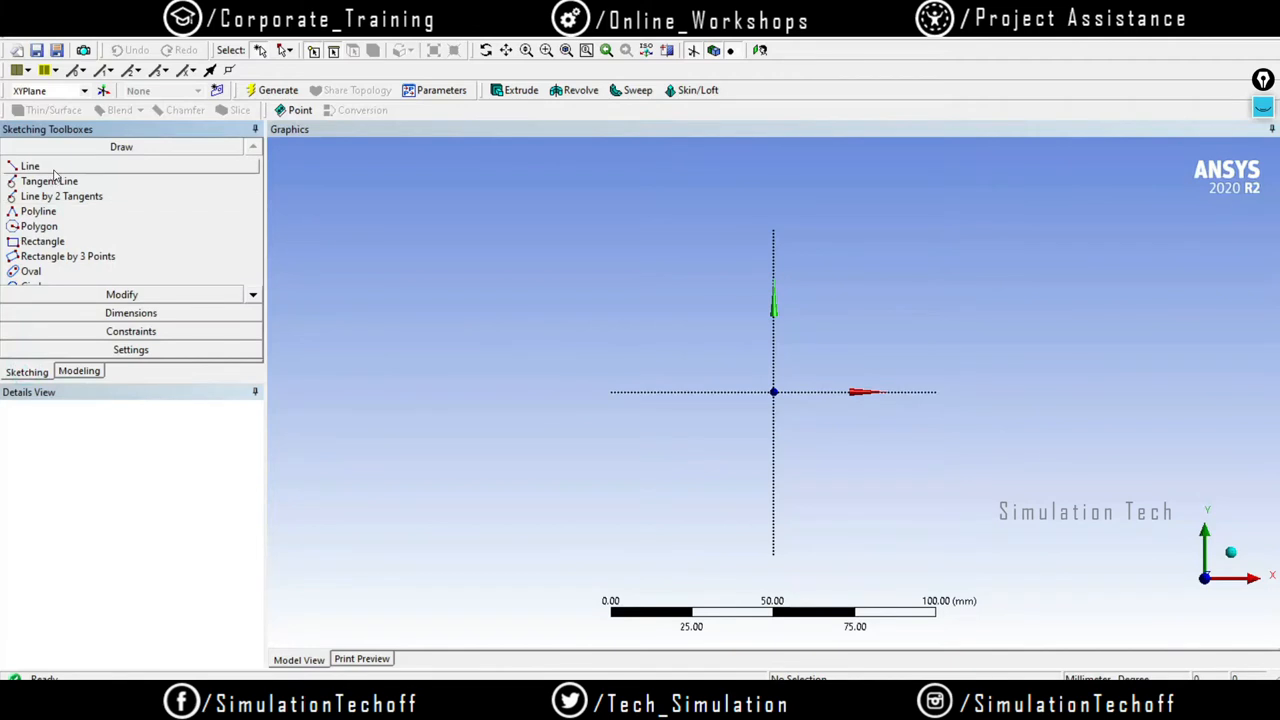
left_click(42, 241)
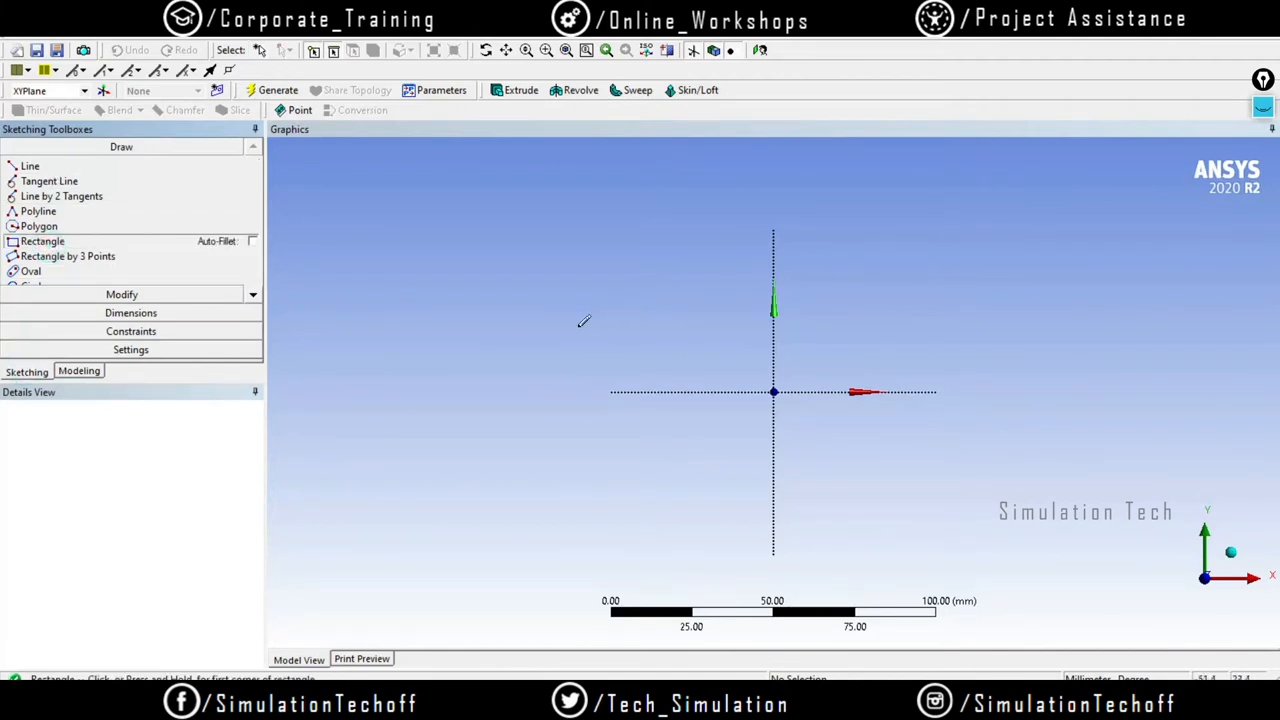
left_click(581, 310)
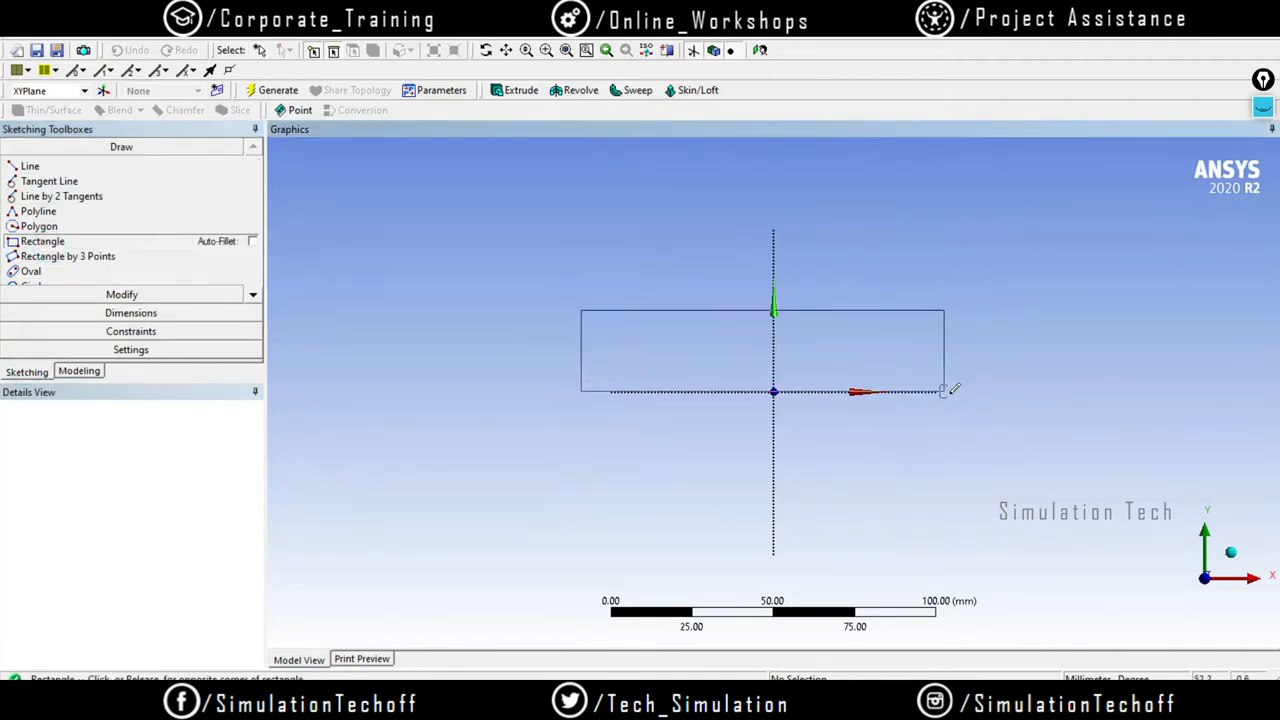
left_click(983, 390)
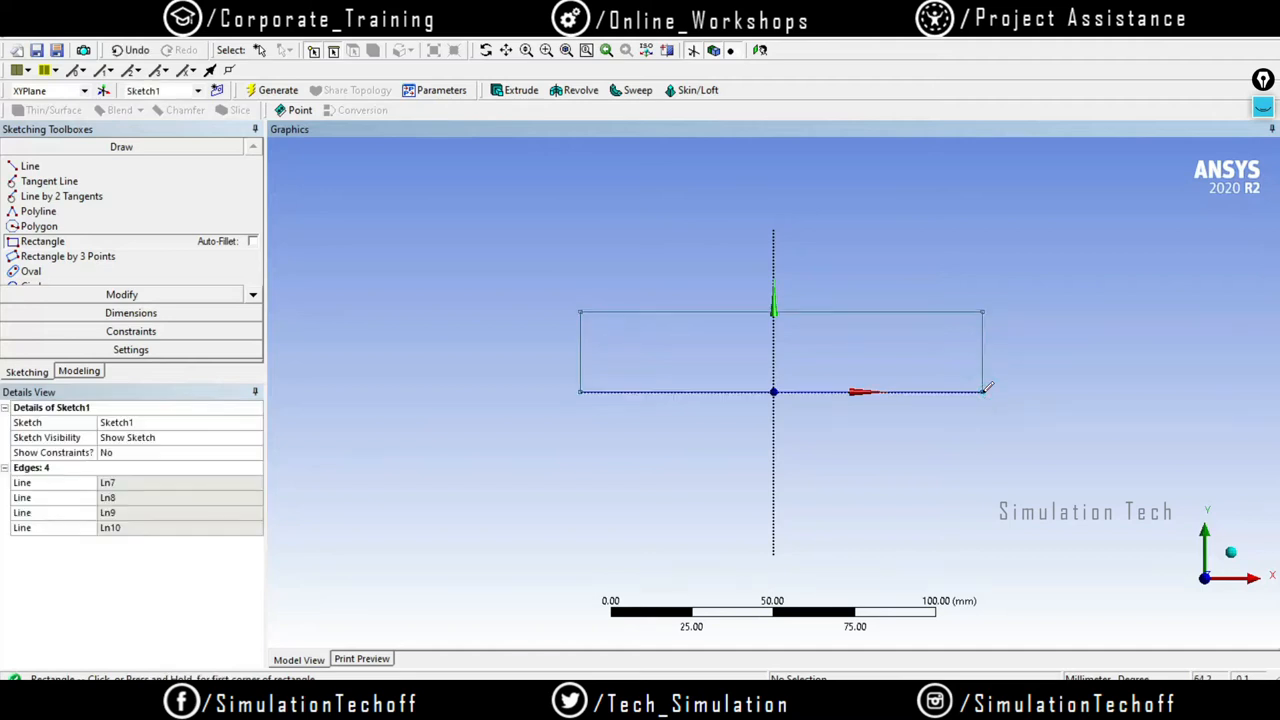
Dimension the deck rectangle's left edge and set its height to 30 mm
left_click(157, 315)
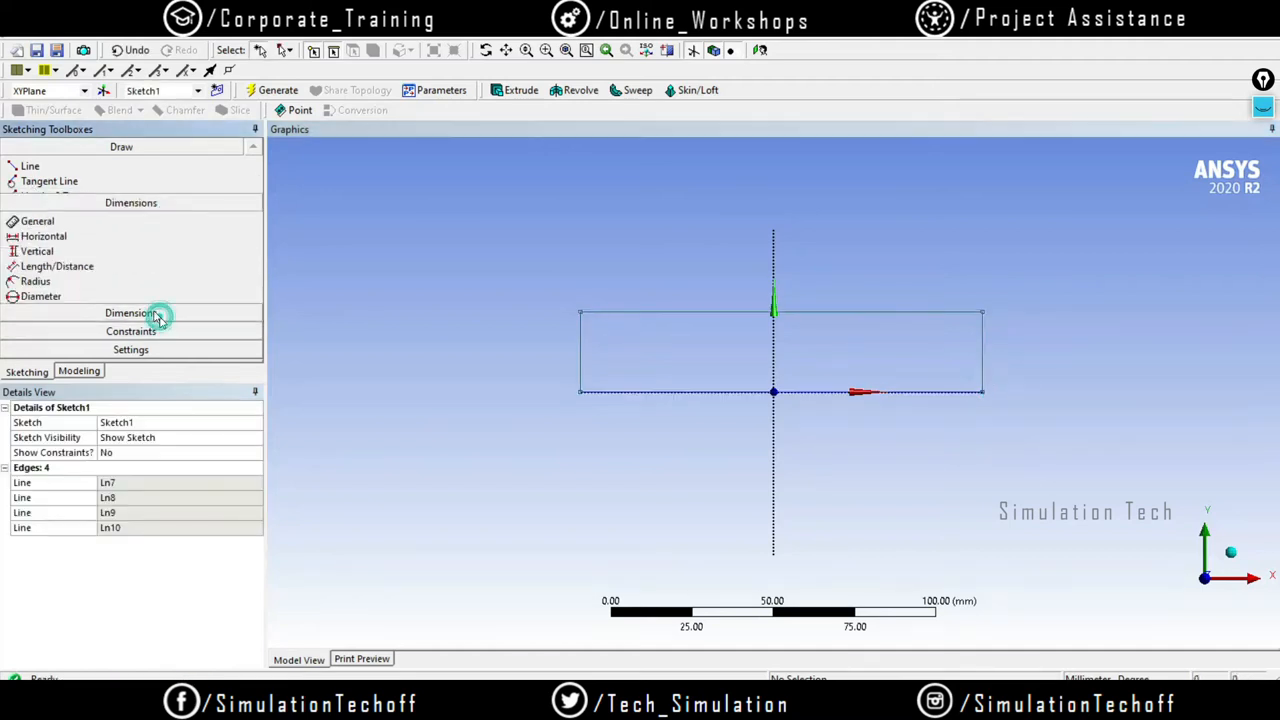
left_click(577, 352)
left_click(528, 352)
left_click(173, 483)
type("30")
key("Return")
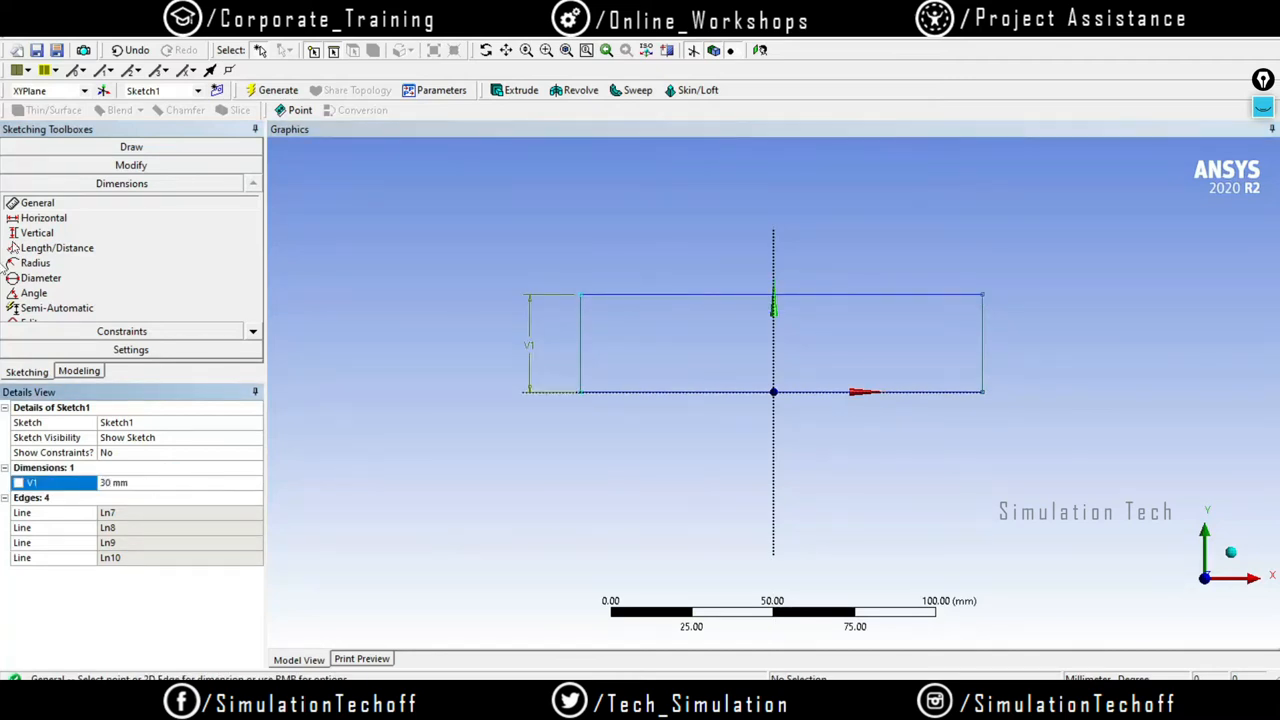
Dimension the deck rectangle's upper edge and set its width to 150 mm
left_click(664, 294)
left_click(676, 258)
left_click(150, 483)
type("15")
key("Return")
left_click(150, 483)
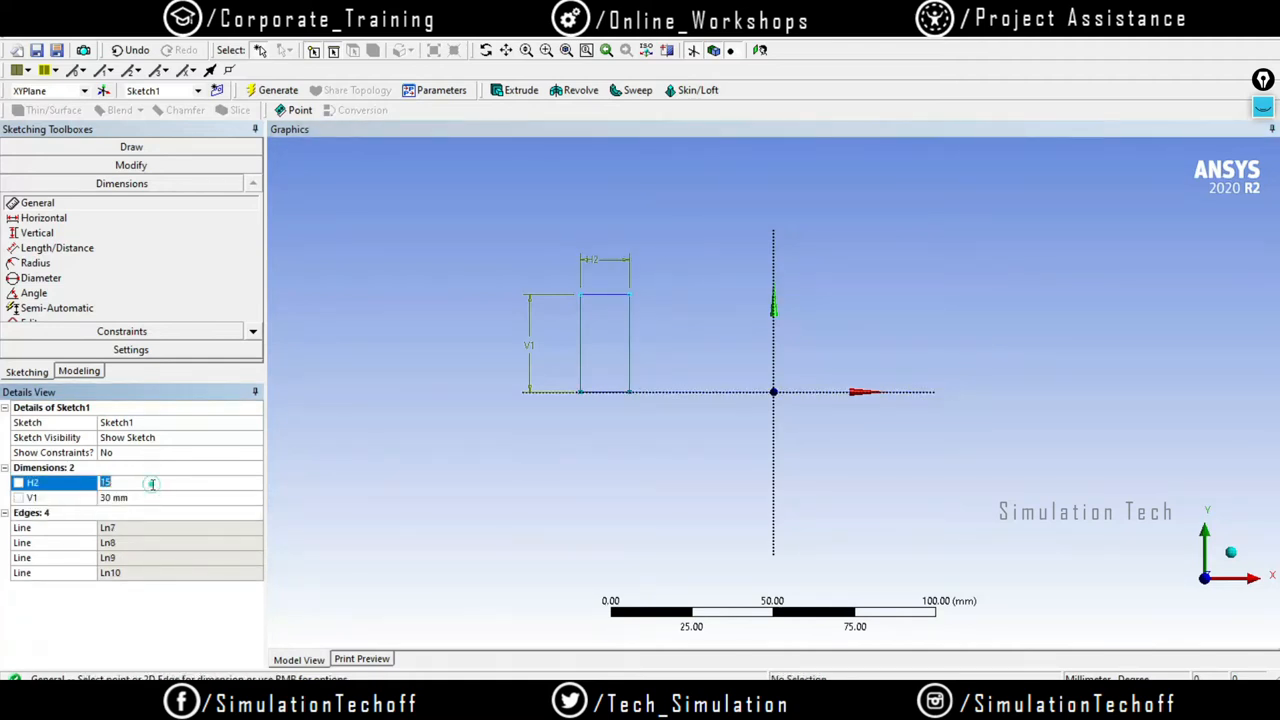
type("150")
key("Return")
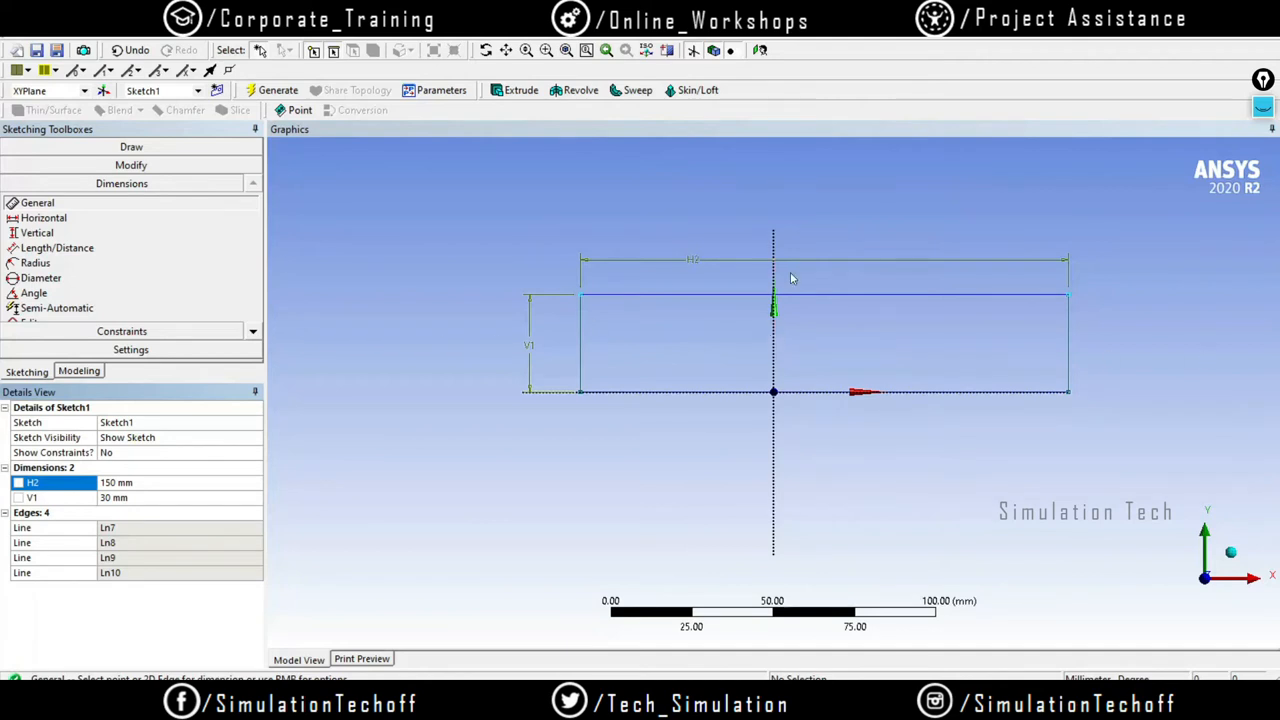
Constrain the deck rectangle's left and right edges to be symmetric about the Y axis
left_click(84, 349)
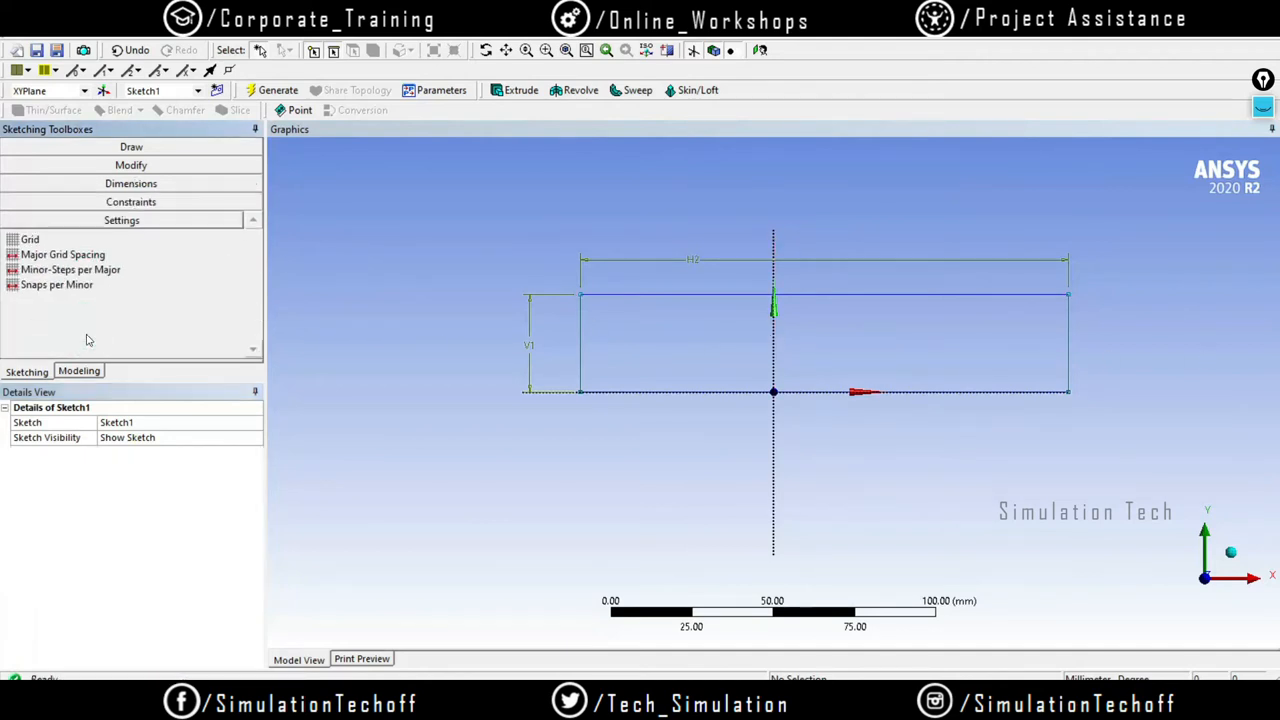
left_click(165, 203)
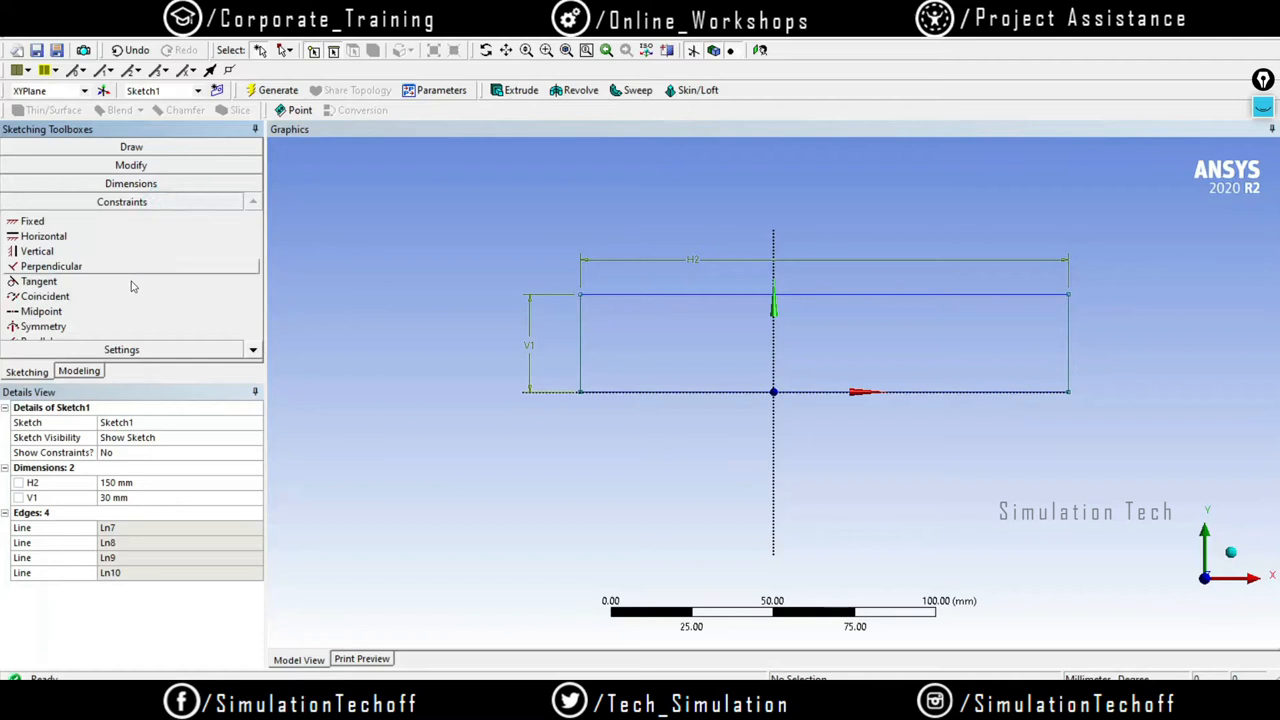
left_click(130, 326)
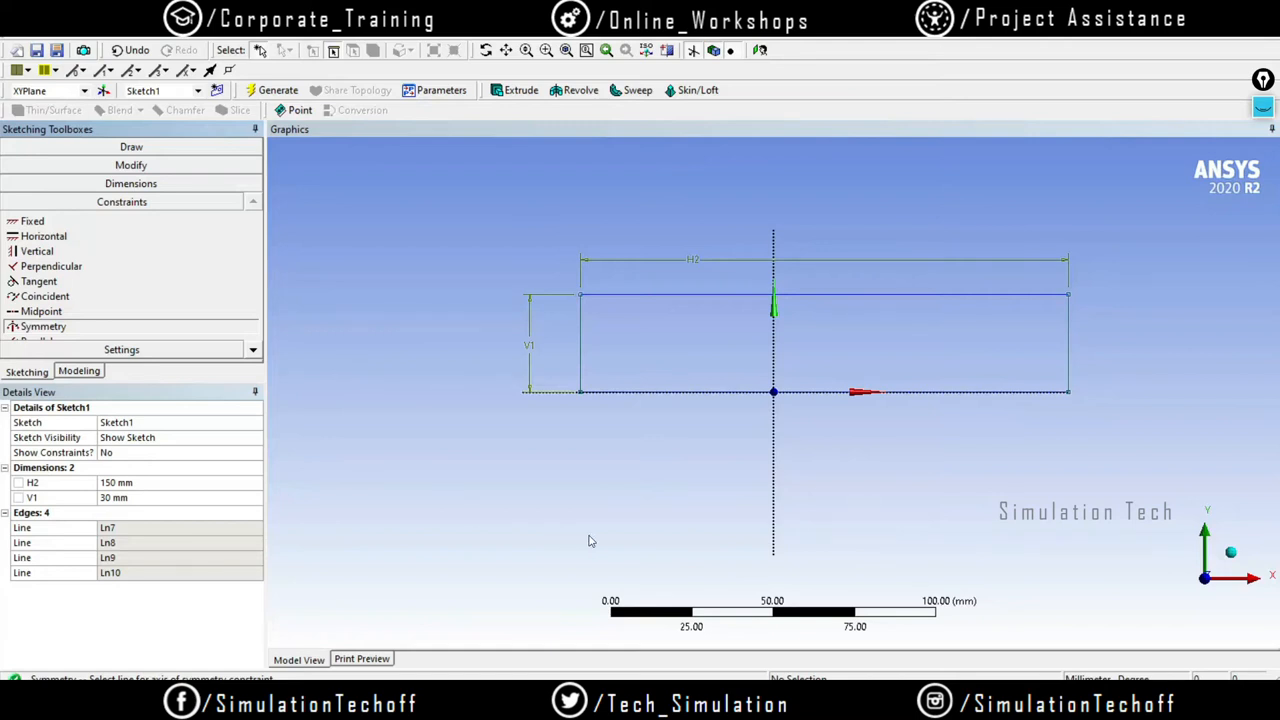
left_click(773, 531)
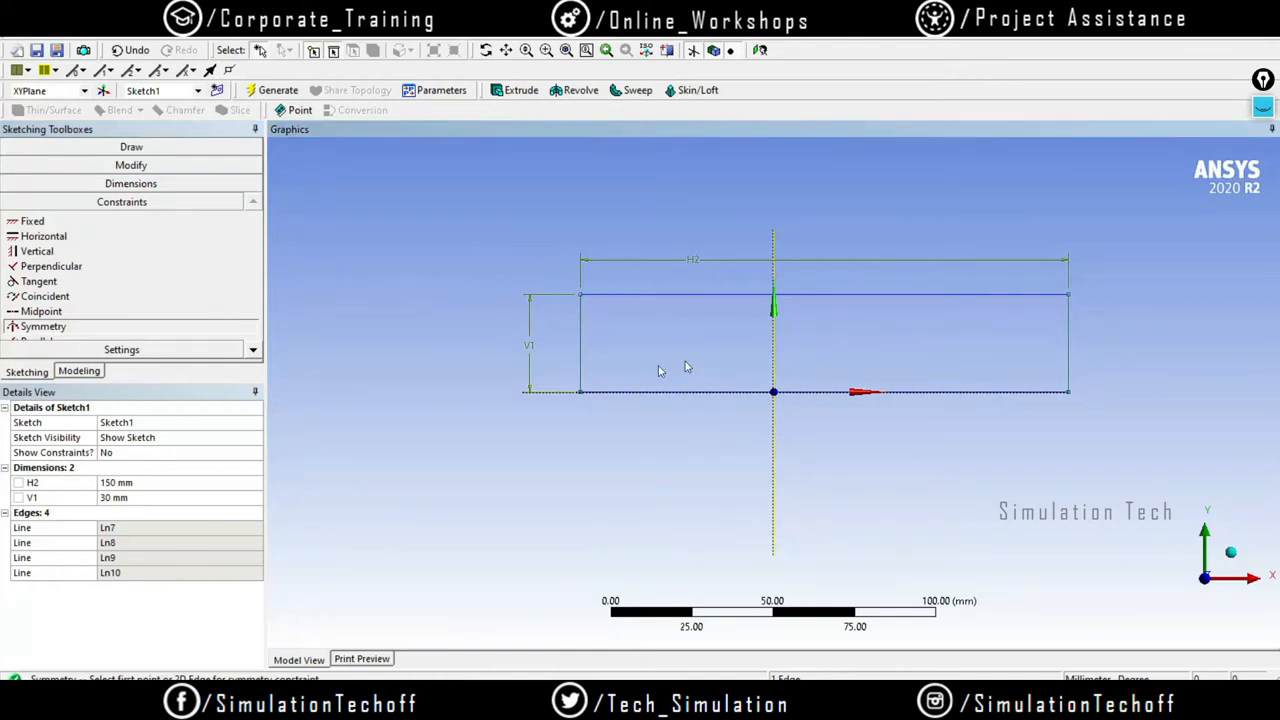
left_click(579, 331)
left_click(1067, 335)
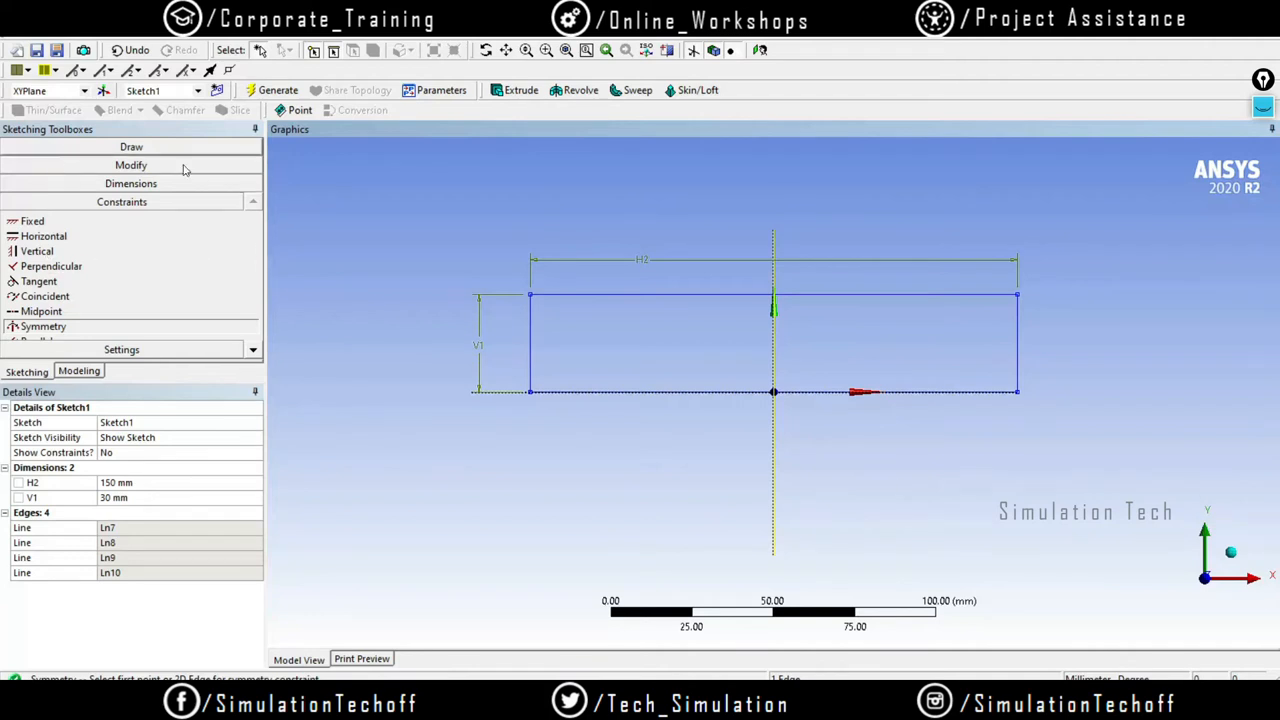
Sketch two rectangular legs below the deck, one on each side of the Y axis, the left one about 26 mm wide and 33 mm tall
left_click(45, 147)
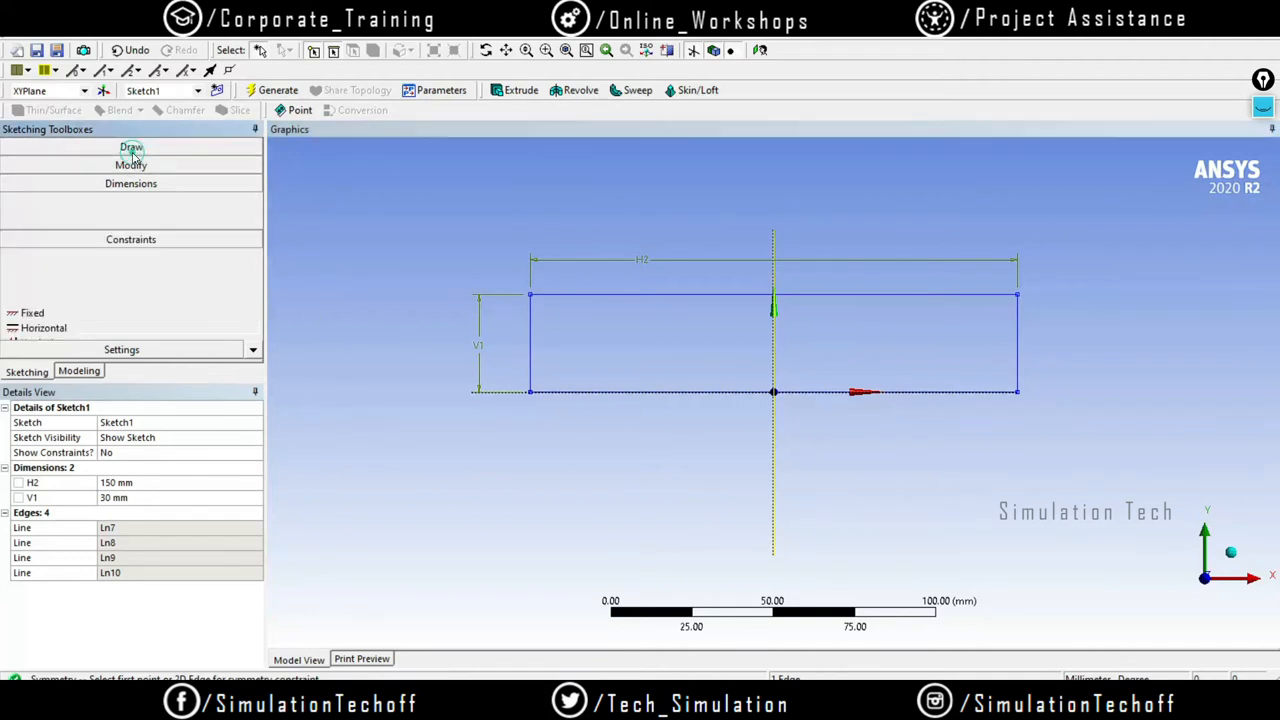
left_click(51, 243)
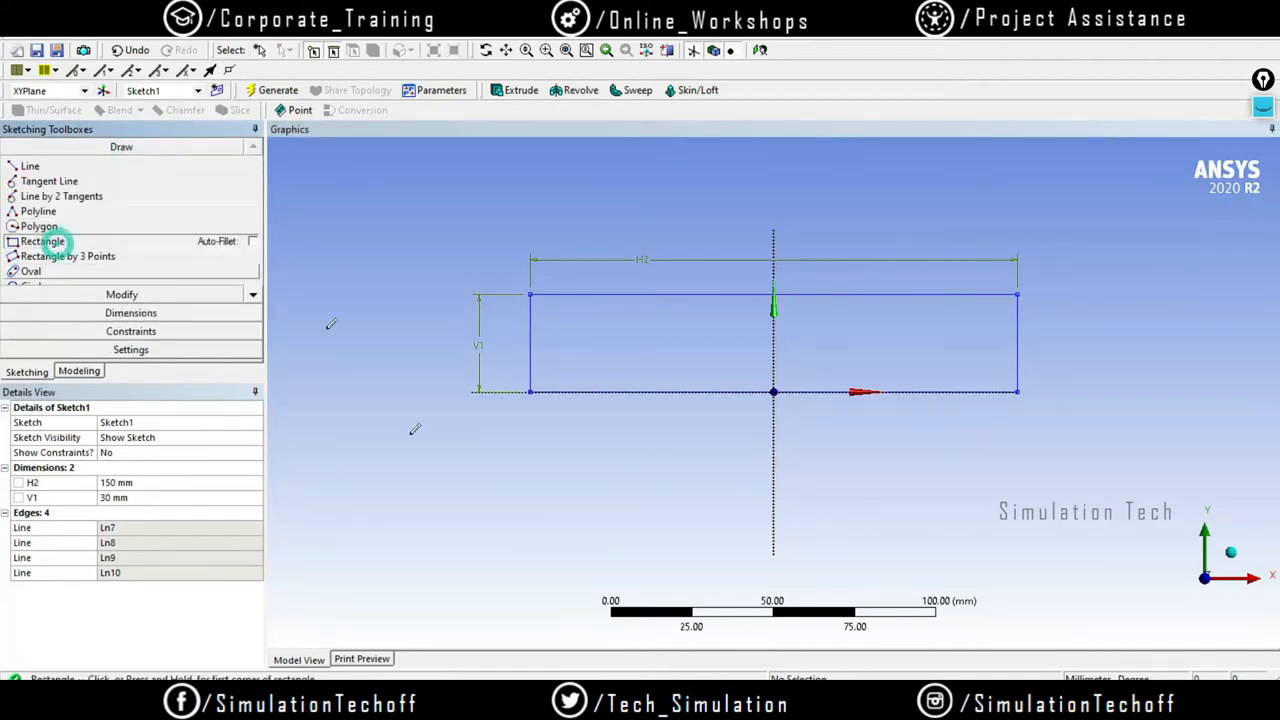
left_click(576, 392)
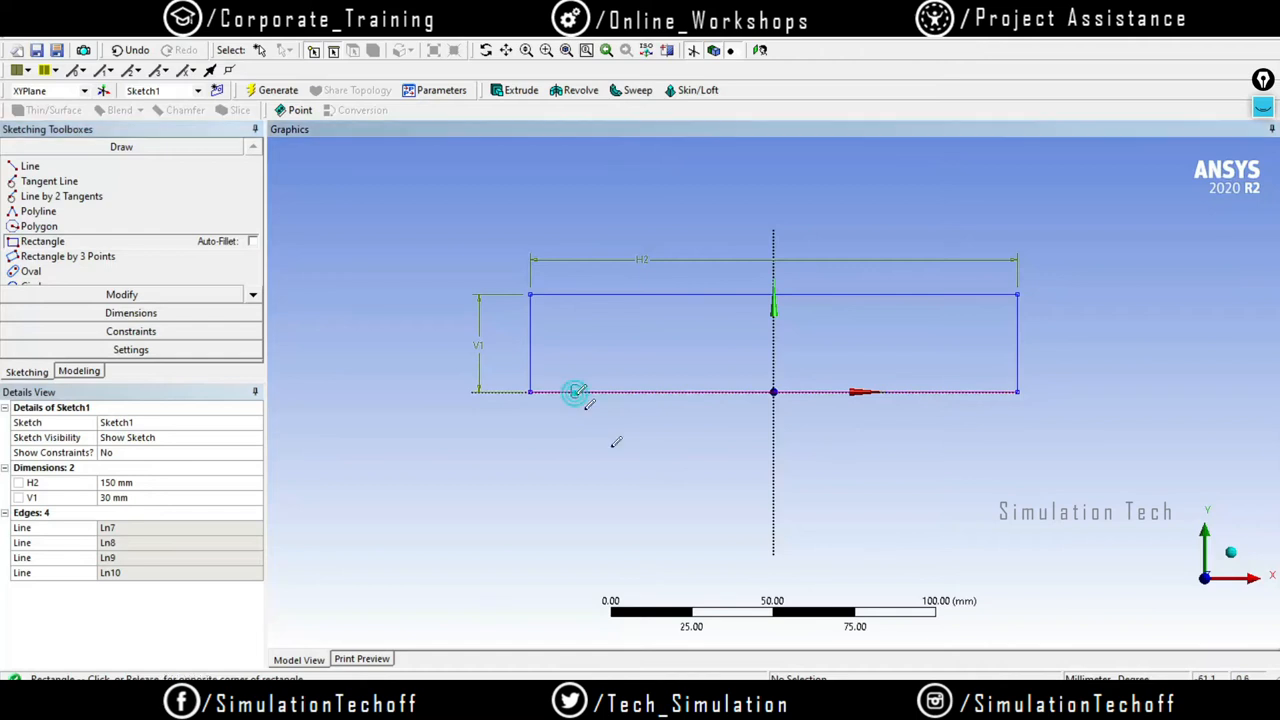
left_click(660, 495)
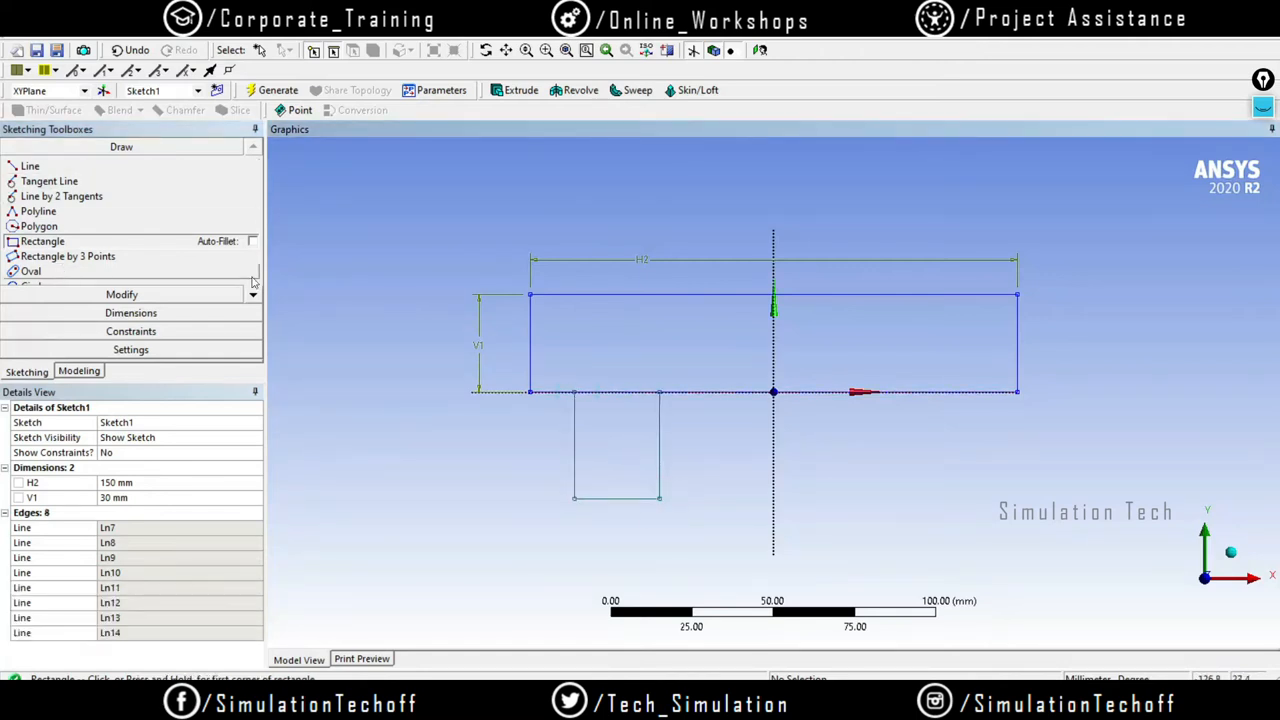
left_click(889, 392)
left_click(990, 508)
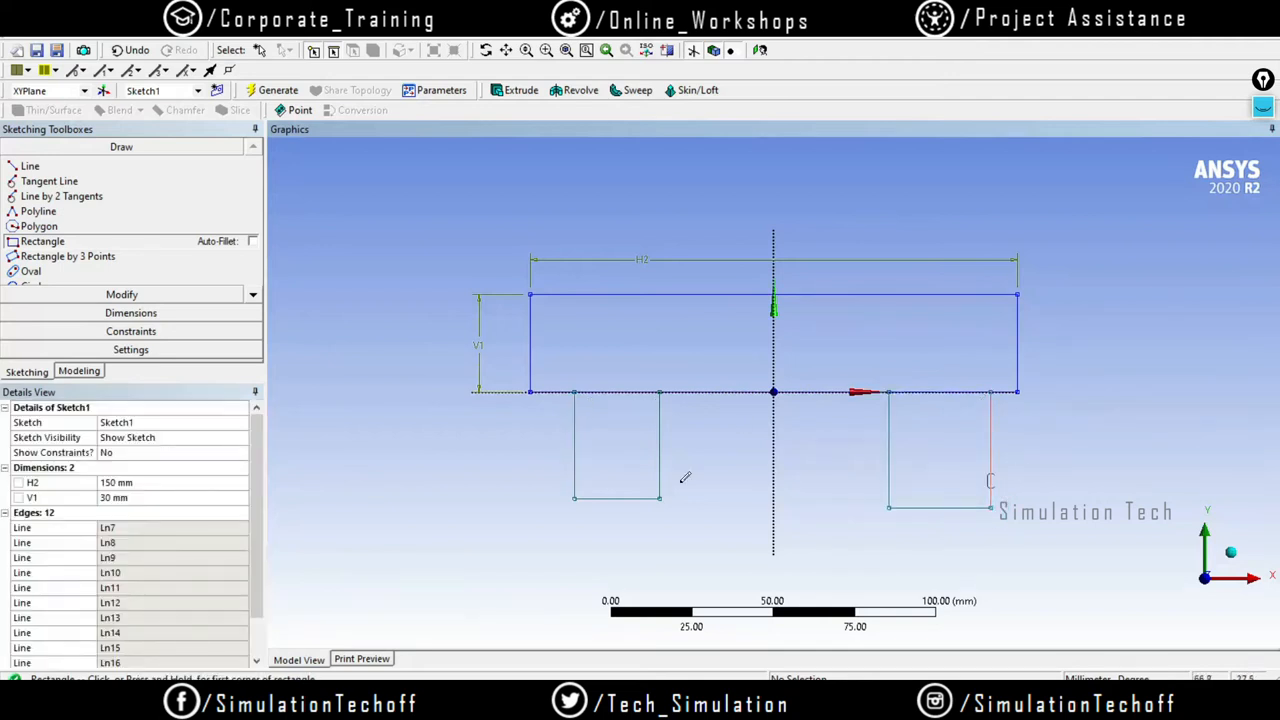
Dimension the left leg's vertical edge and set its height to 30 mm
left_click(166, 318)
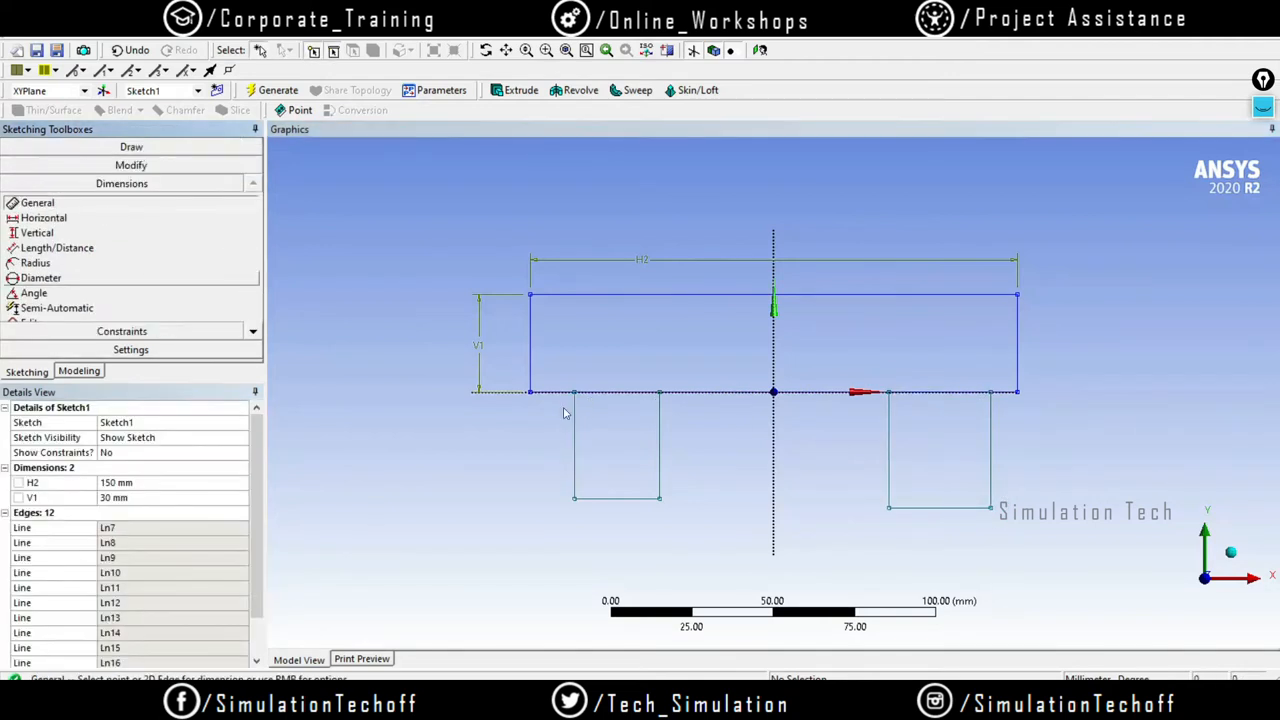
left_click(577, 441)
left_click(512, 444)
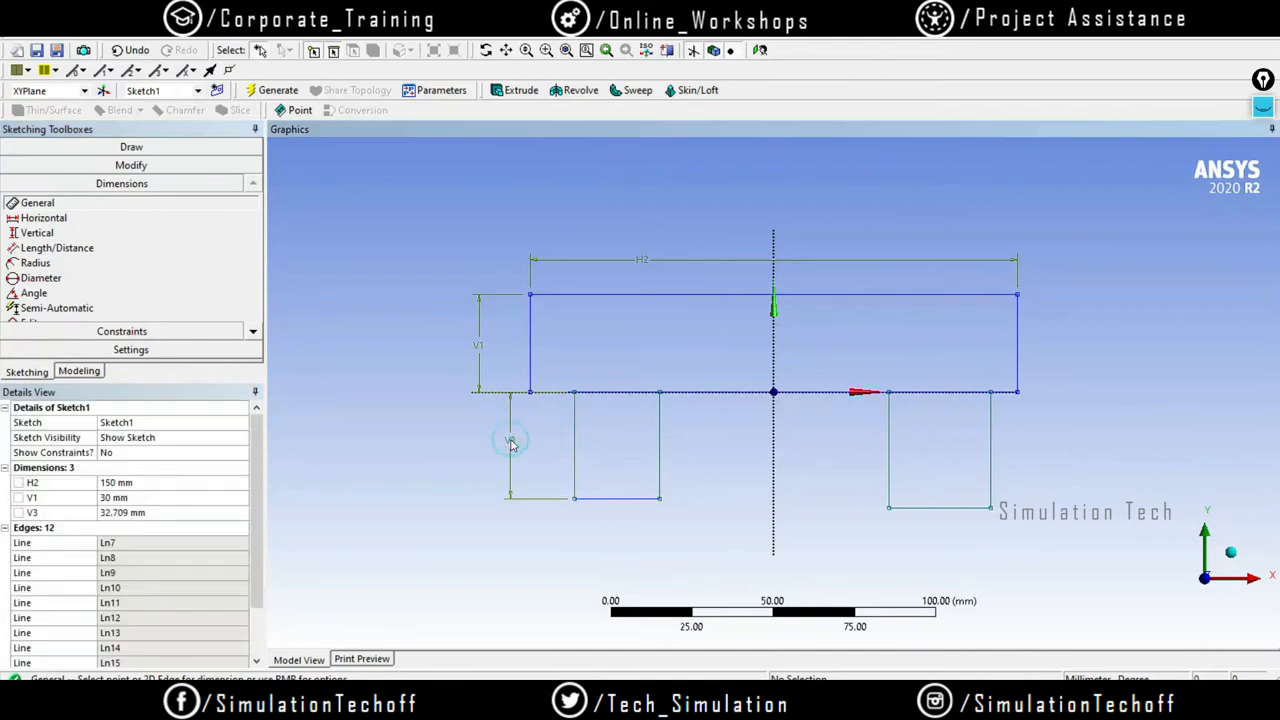
left_click(158, 513)
type("30")
key("Return")
Dimension the left leg's lower edge and set its width to 30 mm
left_click(616, 490)
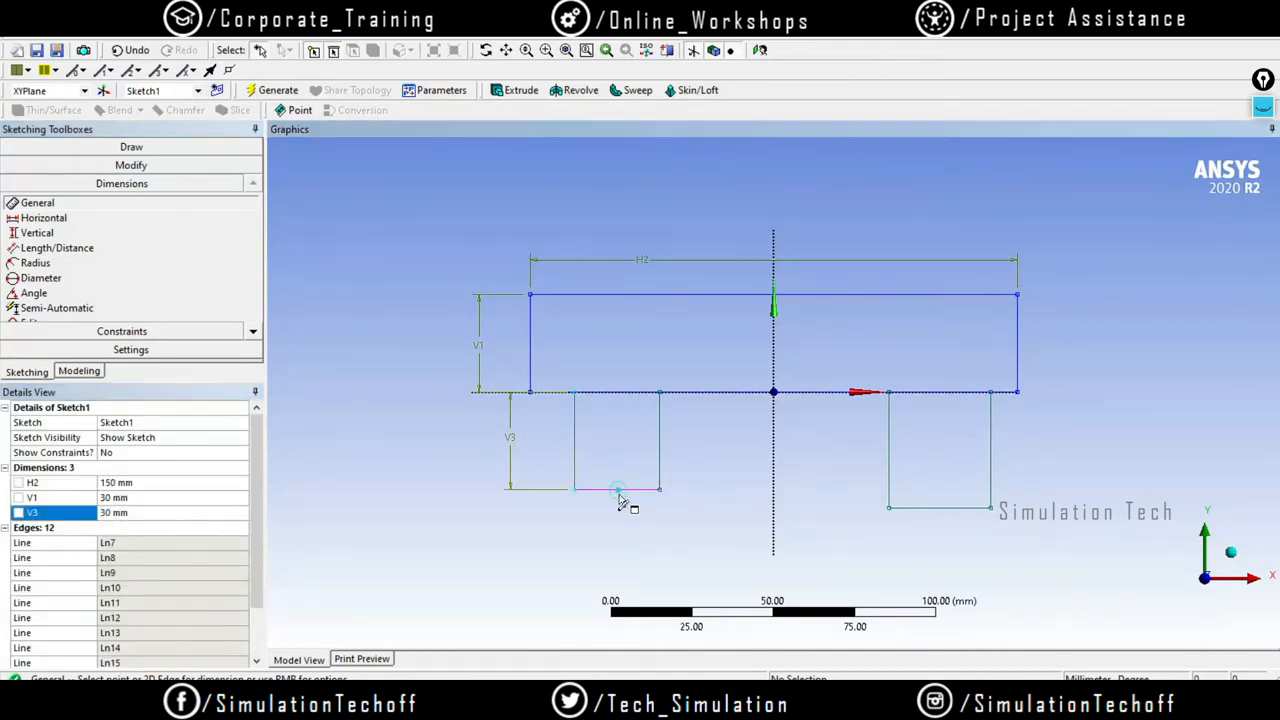
left_click(618, 515)
left_click(140, 497)
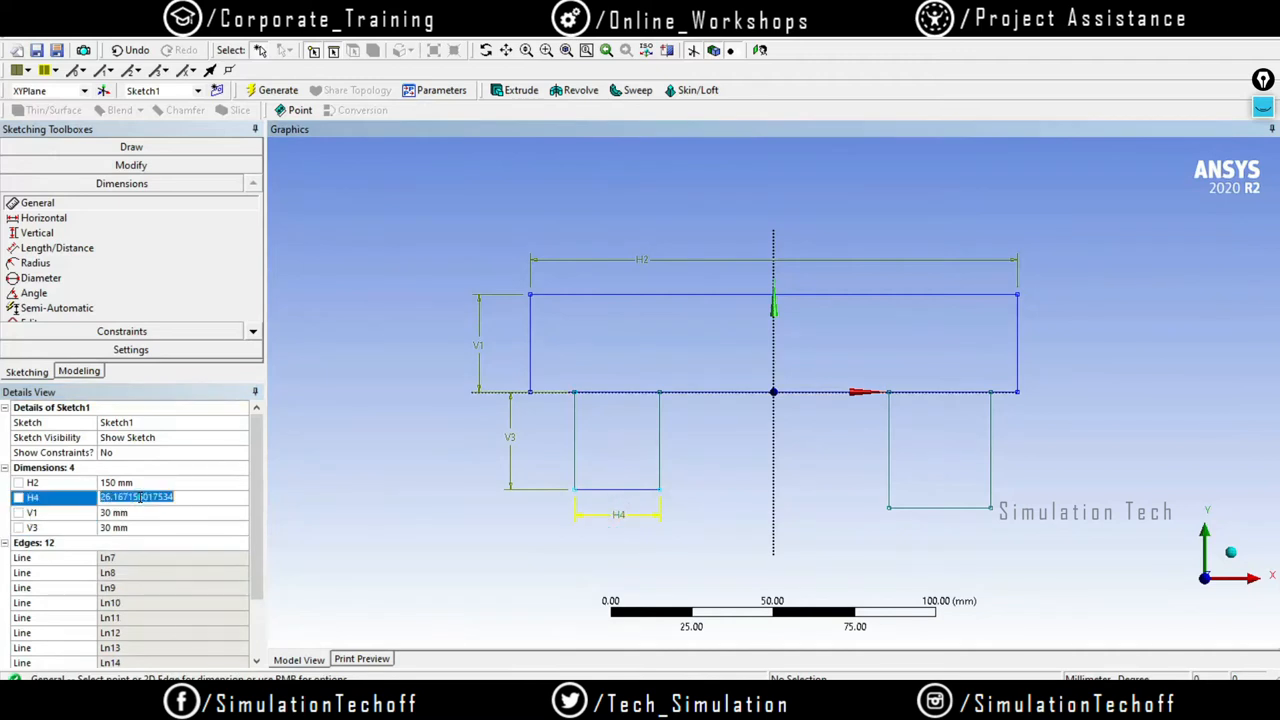
type("30")
key("Return")
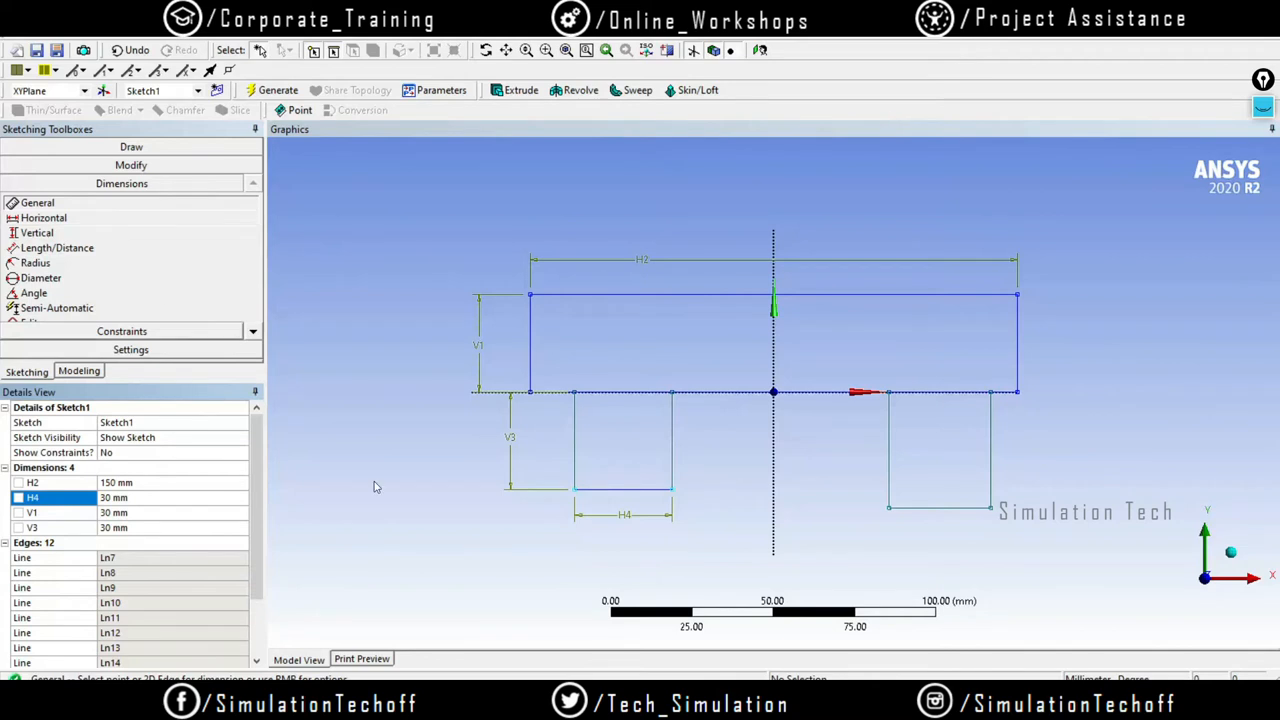
Add a horizontal dimension between the left edges of the deck and the left leg and set it to 15 mm
left_click(97, 218)
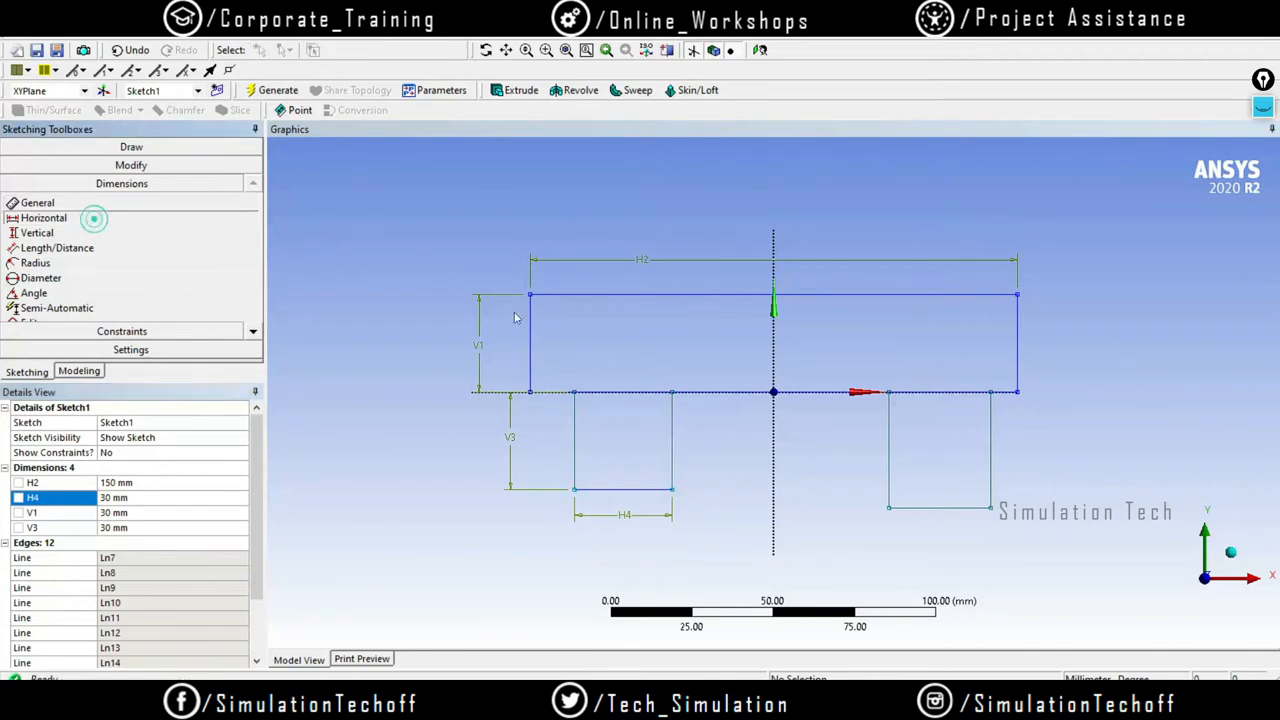
left_click(528, 370)
left_click(576, 456)
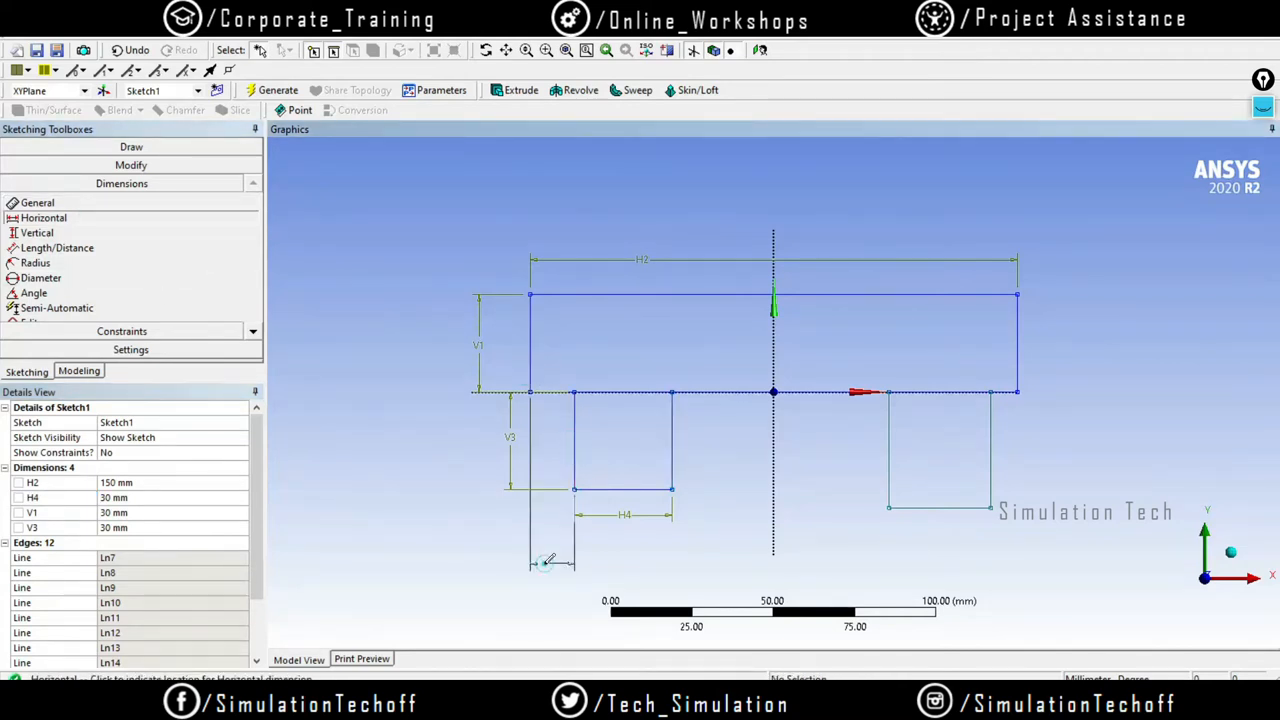
left_click(552, 566)
left_click(157, 514)
type("15")
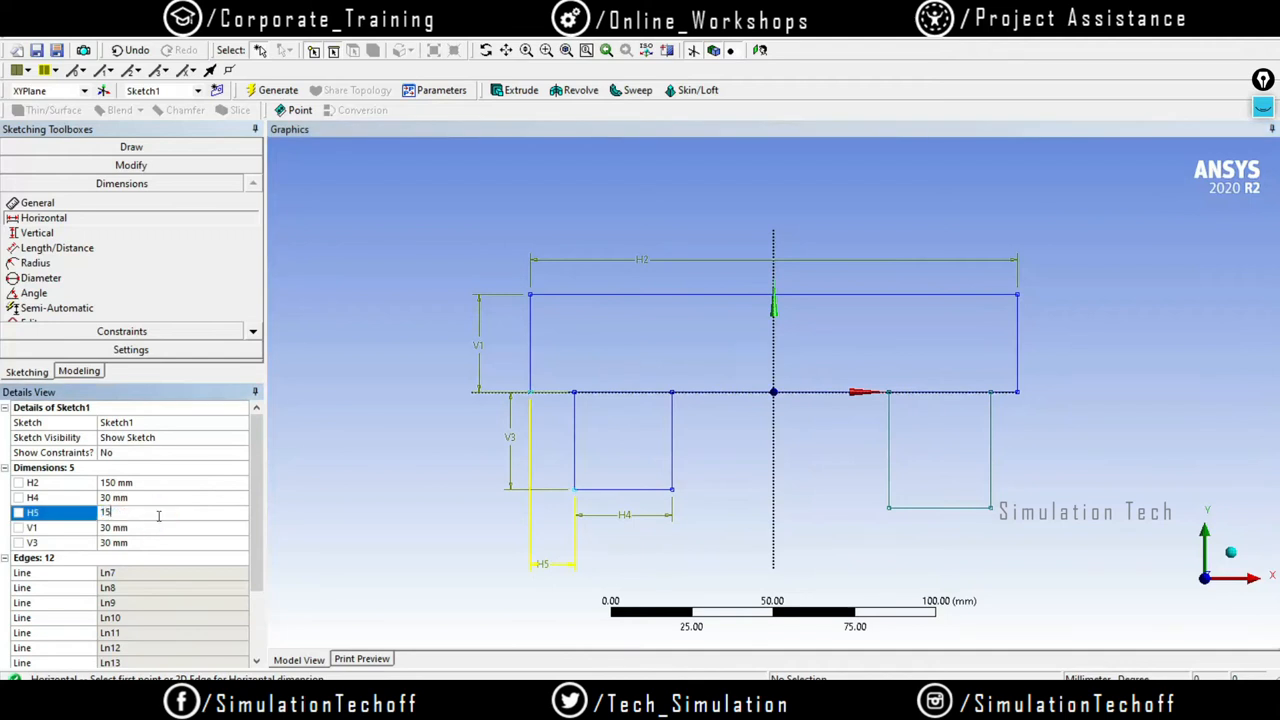
key("Return")
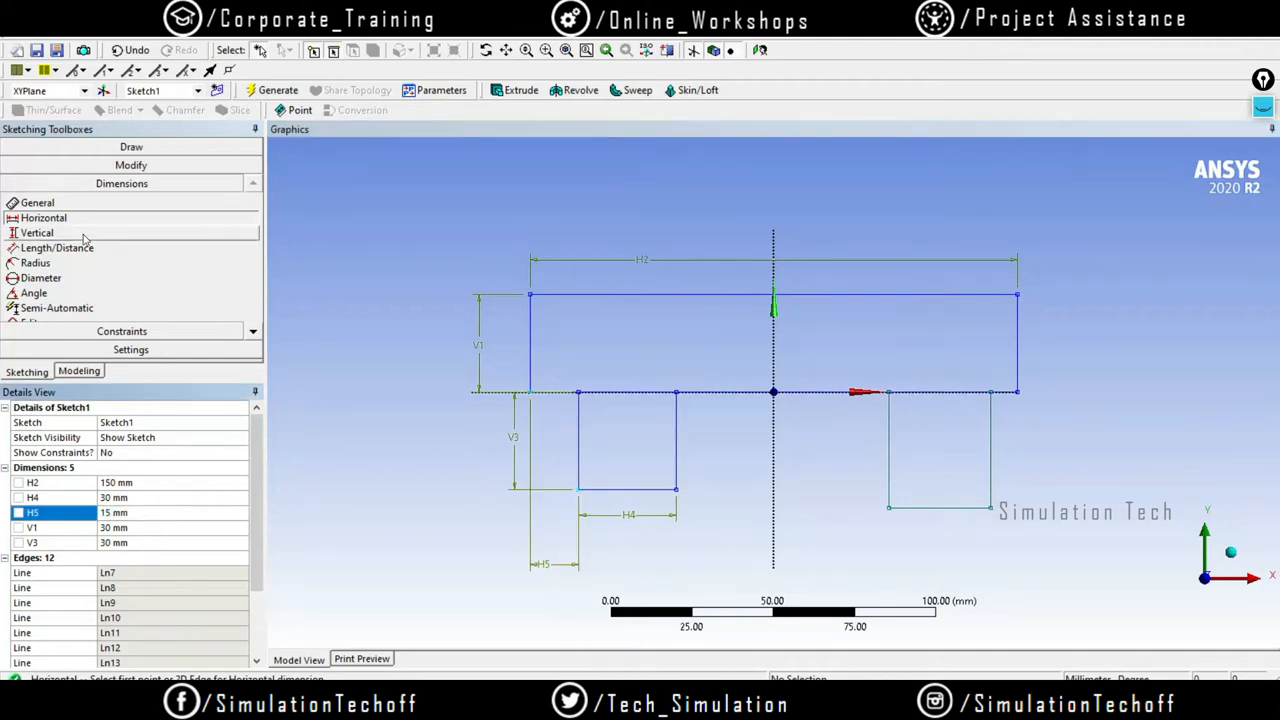
Dimension the right leg's lower edge and set its width to 30 mm
left_click(56, 202)
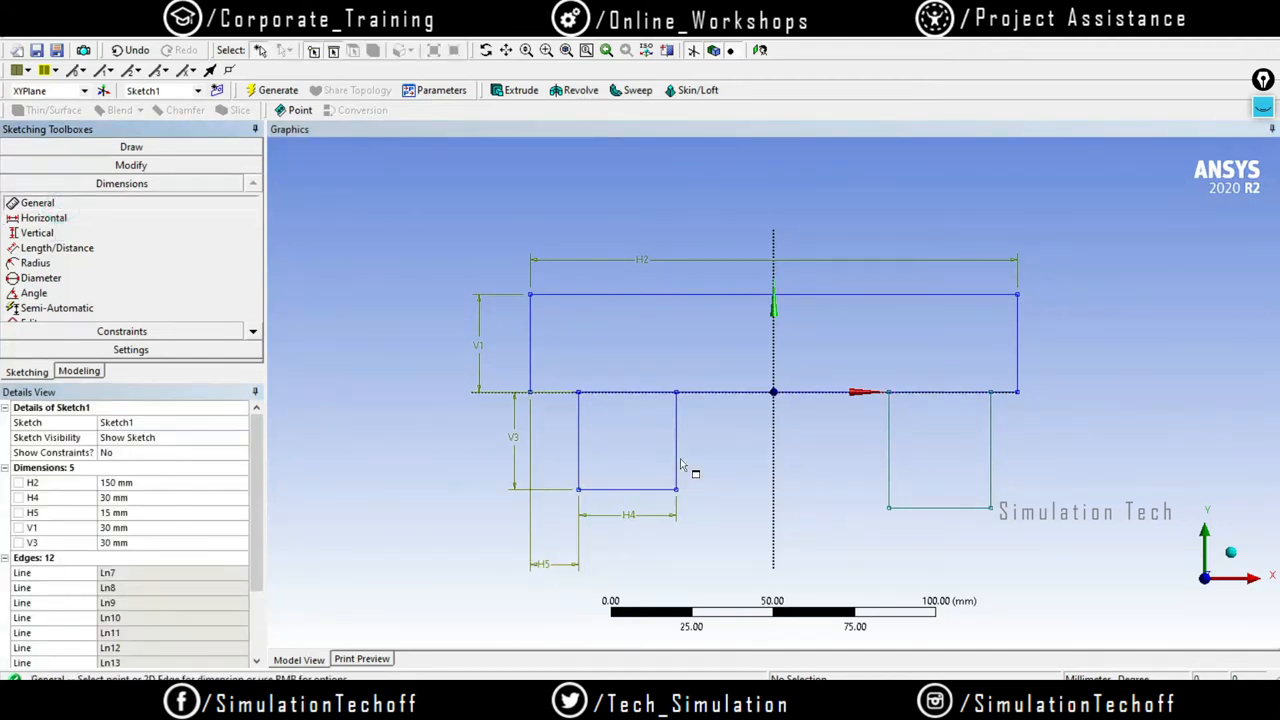
left_click(932, 508)
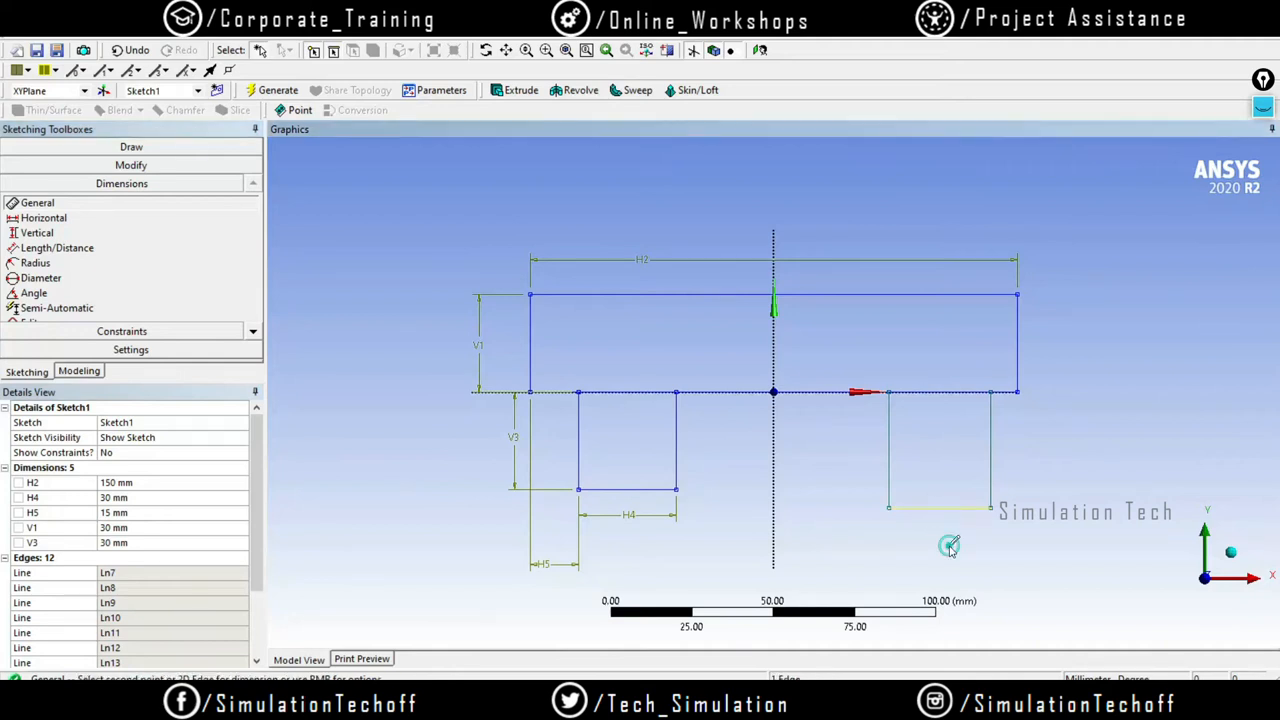
left_click(912, 547)
left_click(146, 527)
type("30")
key("Return")
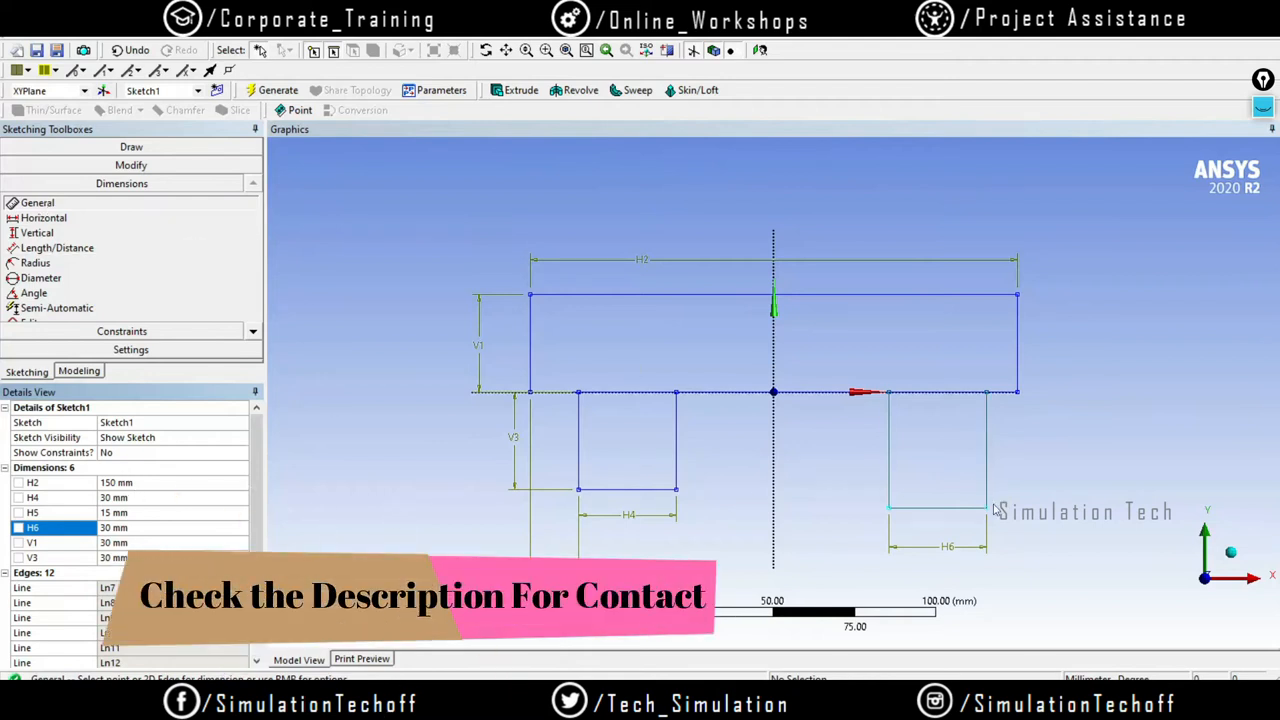
Dimension the right leg's outer vertical edge and set its height to 30 mm
left_click(988, 440)
left_click(1012, 455)
left_click(183, 573)
type("30")
key("Return")
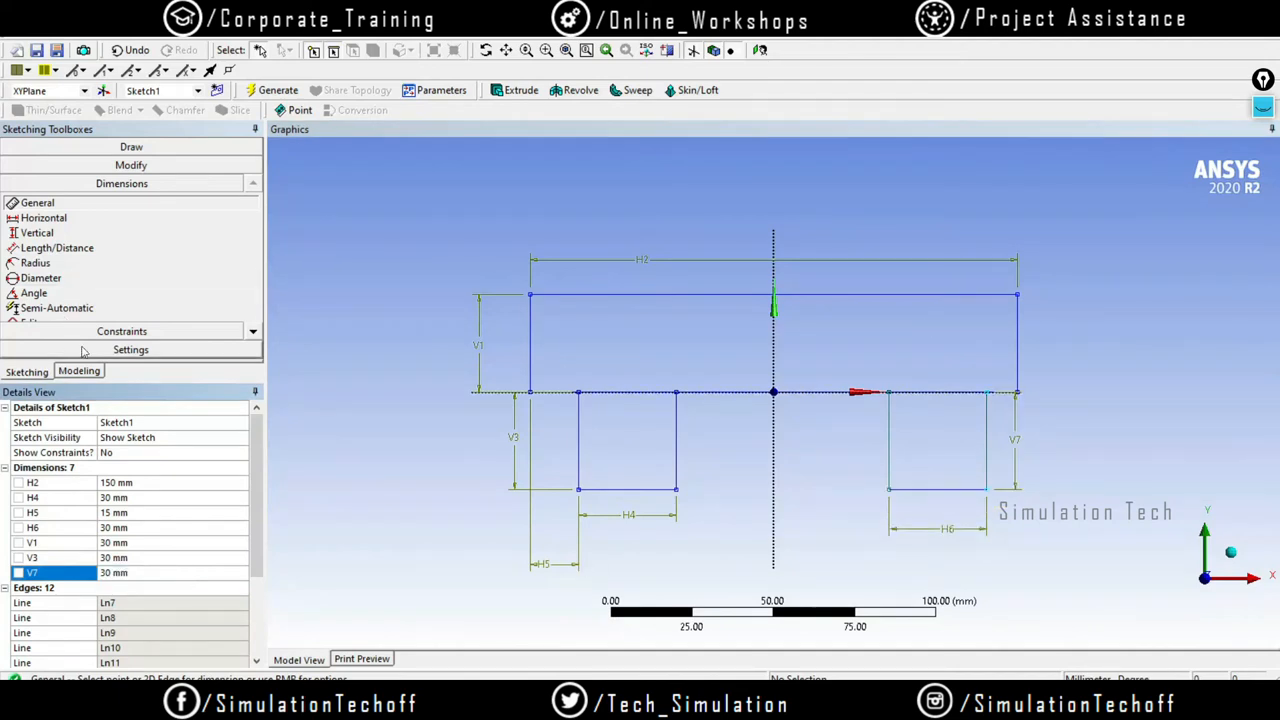
Add a horizontal dimension between the right edges of the right leg and the deck and set it to 15 mm
left_click(44, 217)
left_click(986, 432)
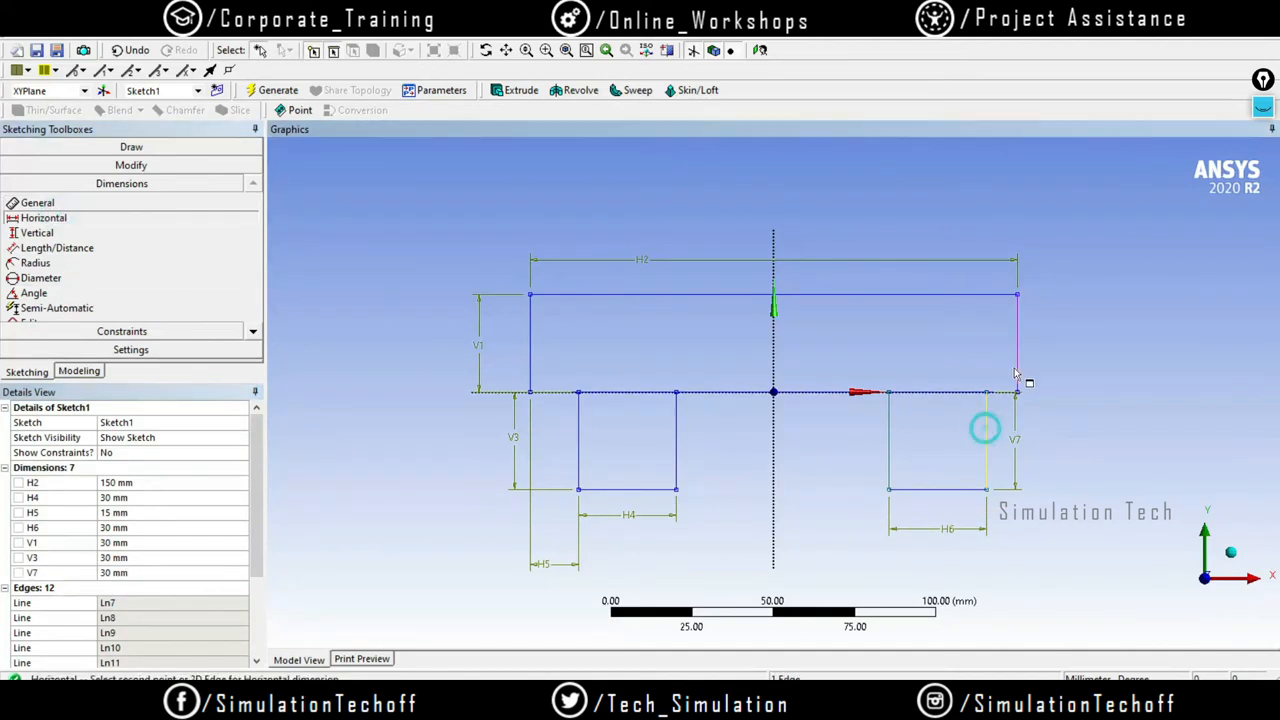
left_click(1018, 385)
left_click(1035, 564)
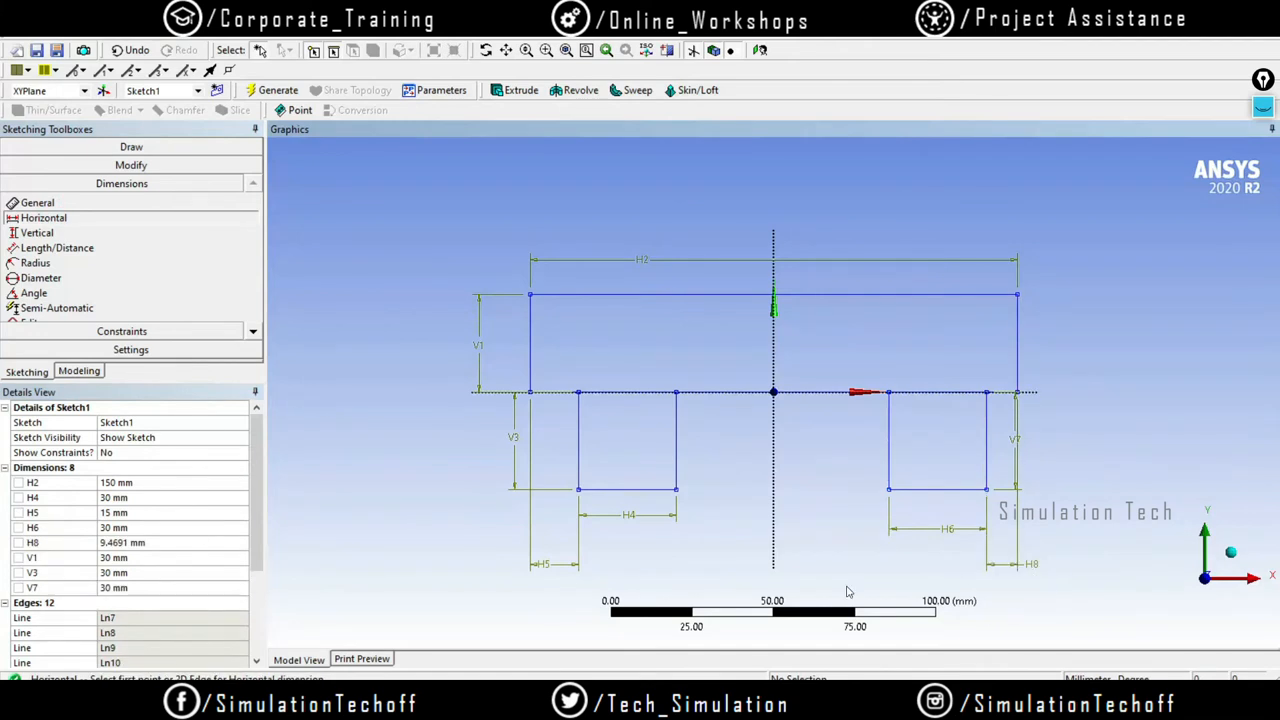
left_click(183, 542)
type("15")
key("Return")
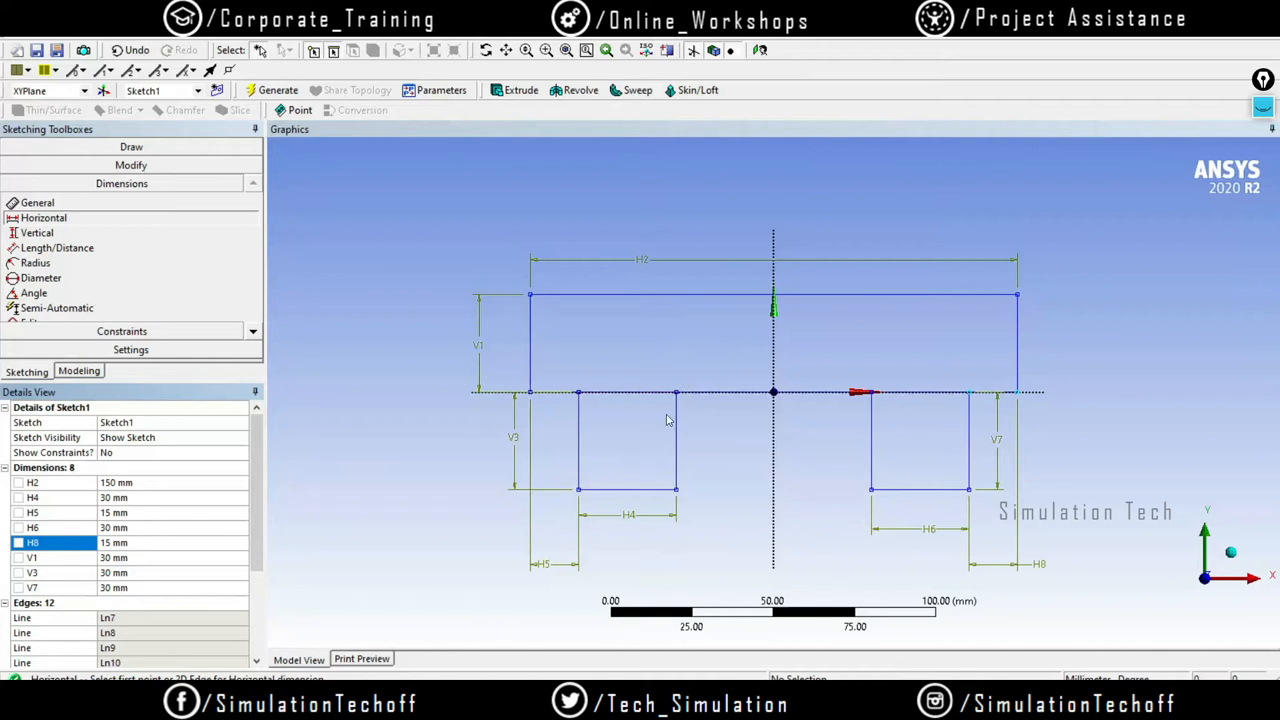
Trim the shared edge segments where the legs meet the deck's underside to leave one continuous outline
left_click(122, 166)
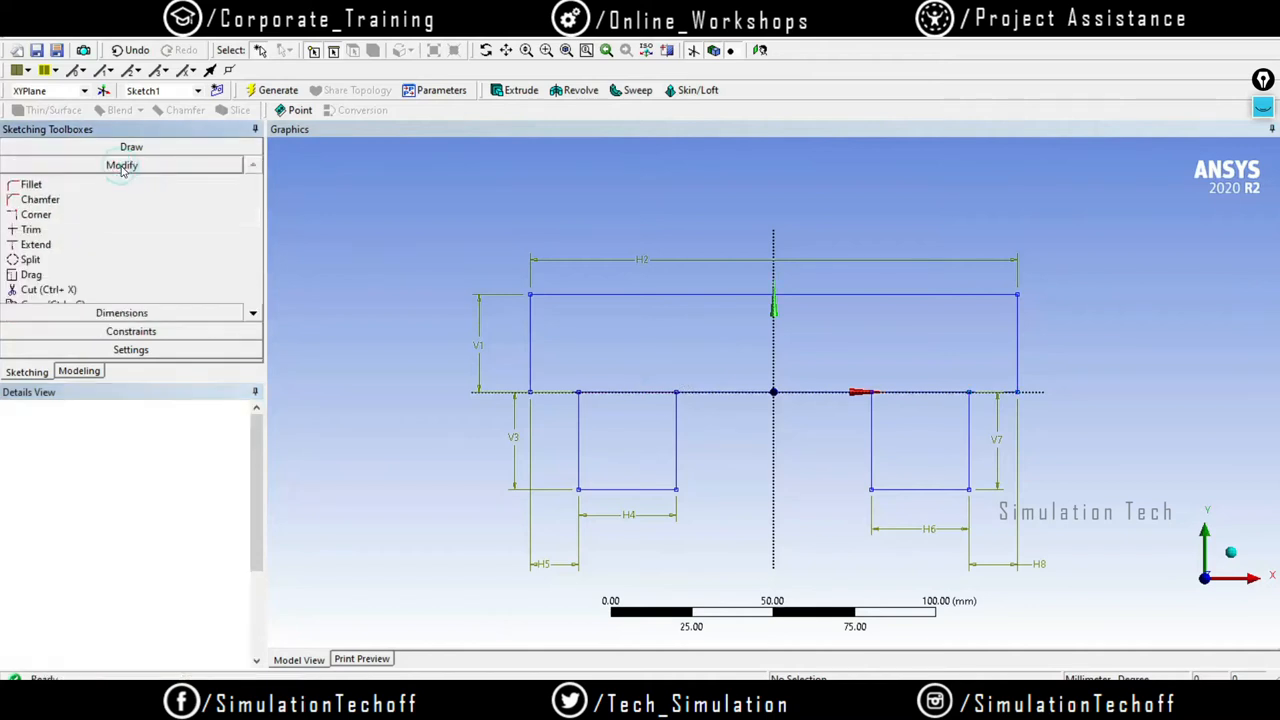
left_click(254, 313)
left_click(254, 313)
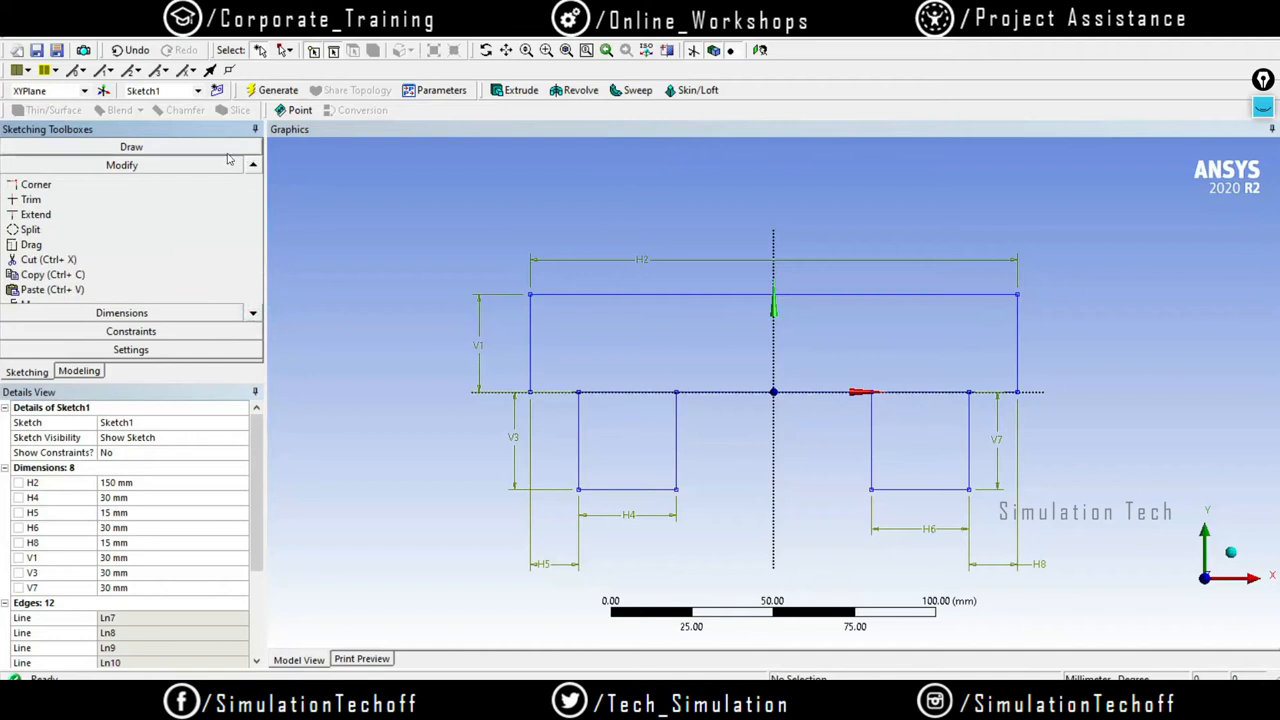
left_click(141, 203)
left_click(623, 391)
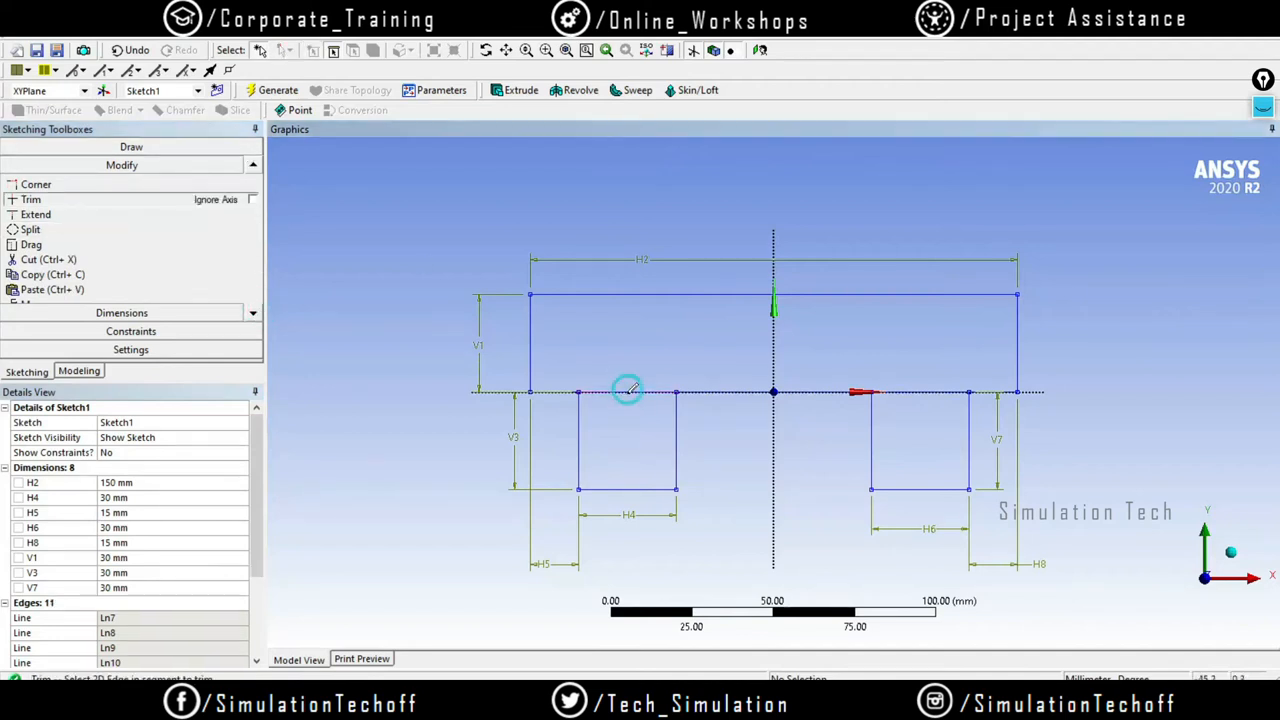
left_click(636, 390)
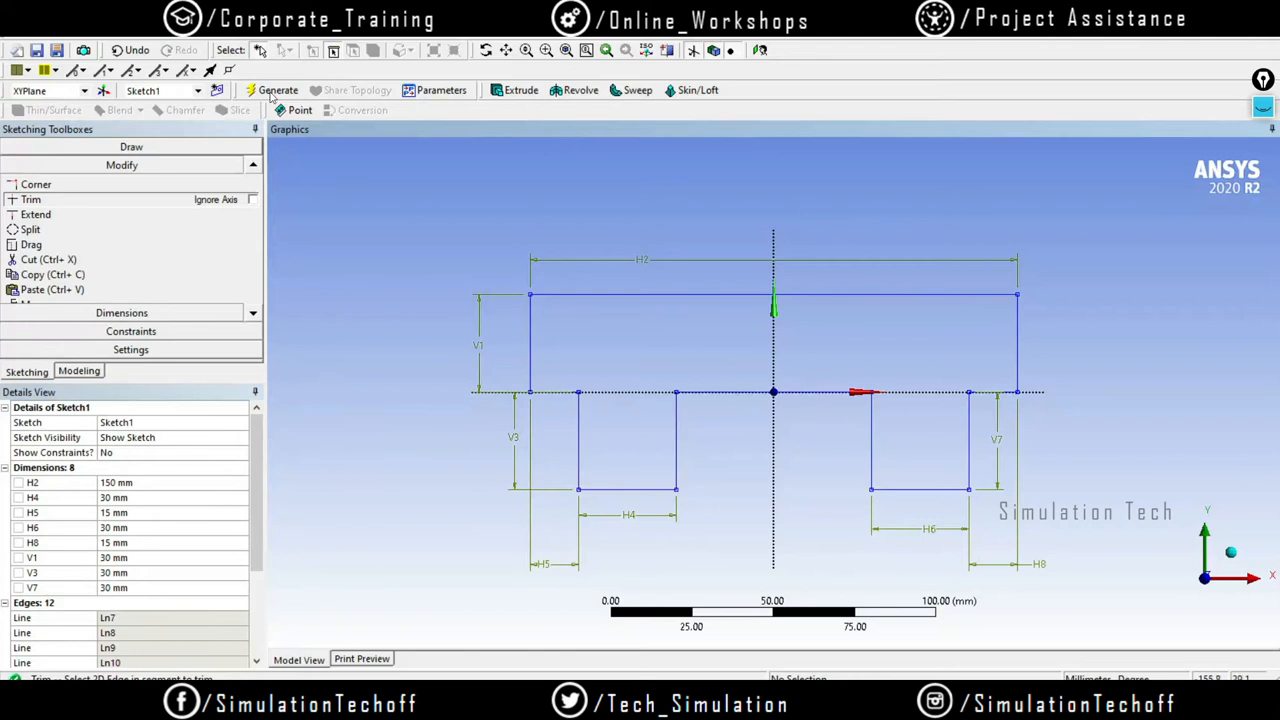
Extrude Sketch1 to a depth of 40 mm and generate the solid bridge body
left_click(516, 91)
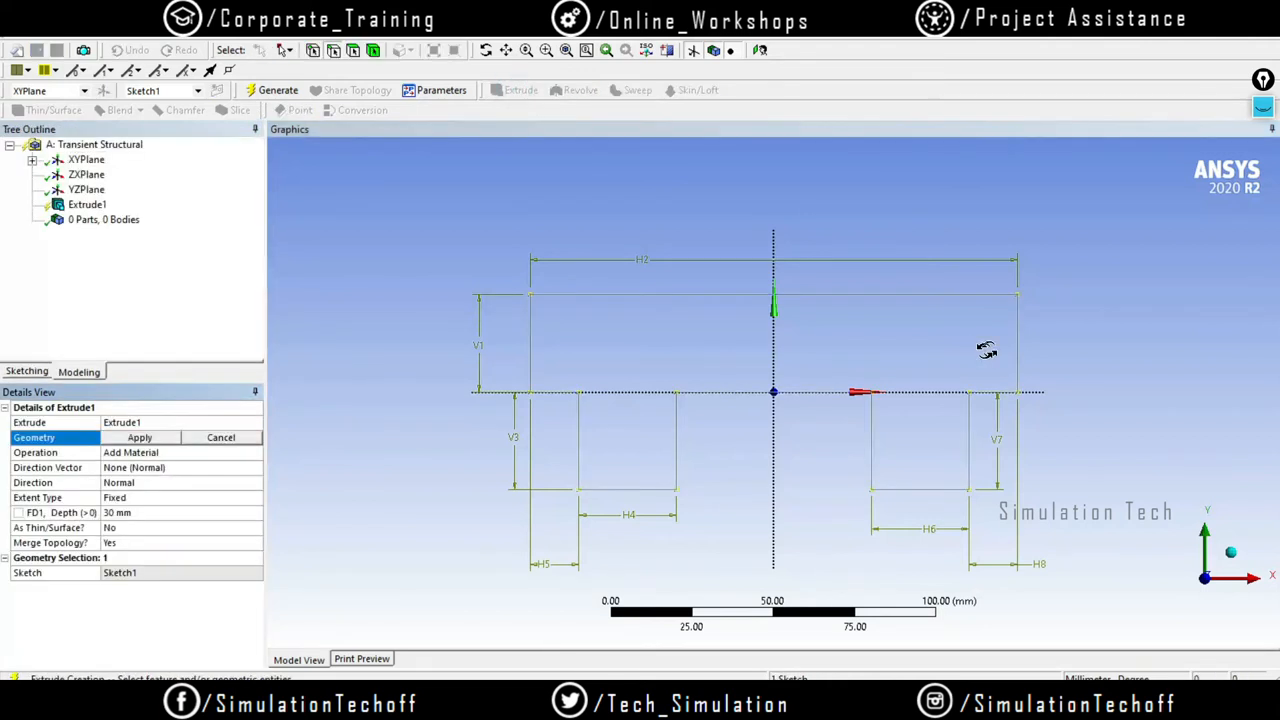
left_click(175, 512)
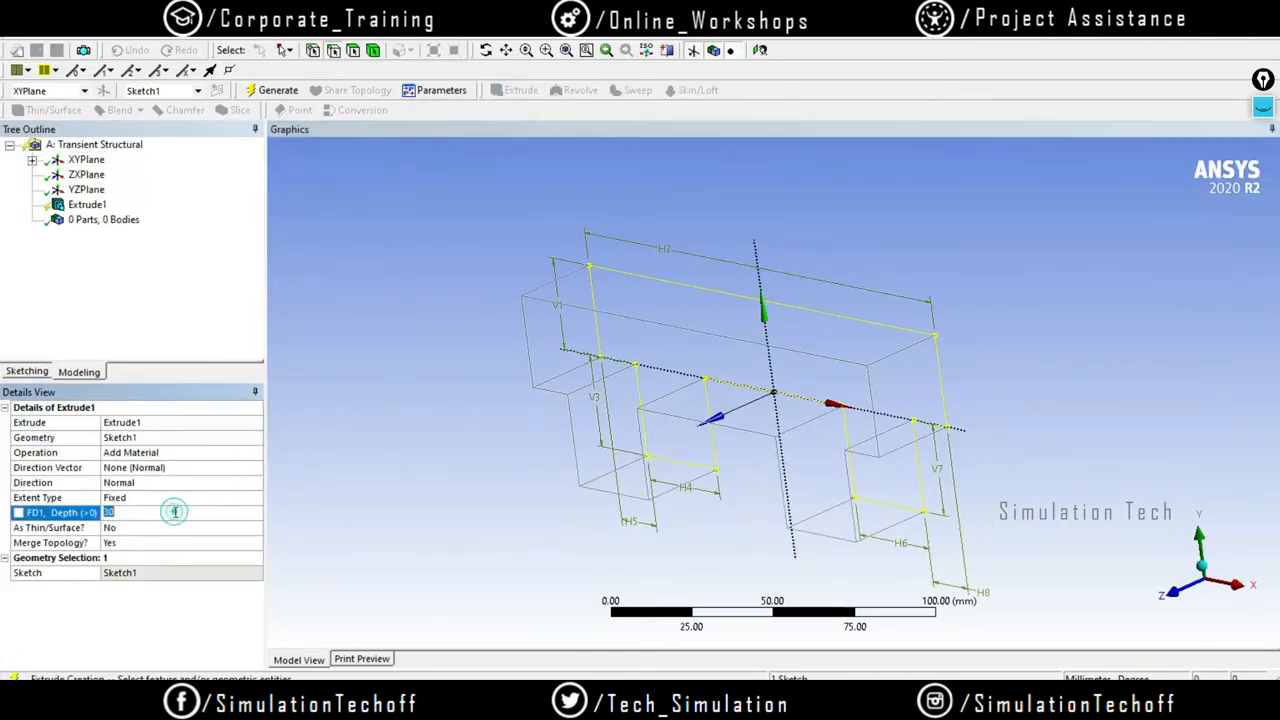
type("14")
key("Return")
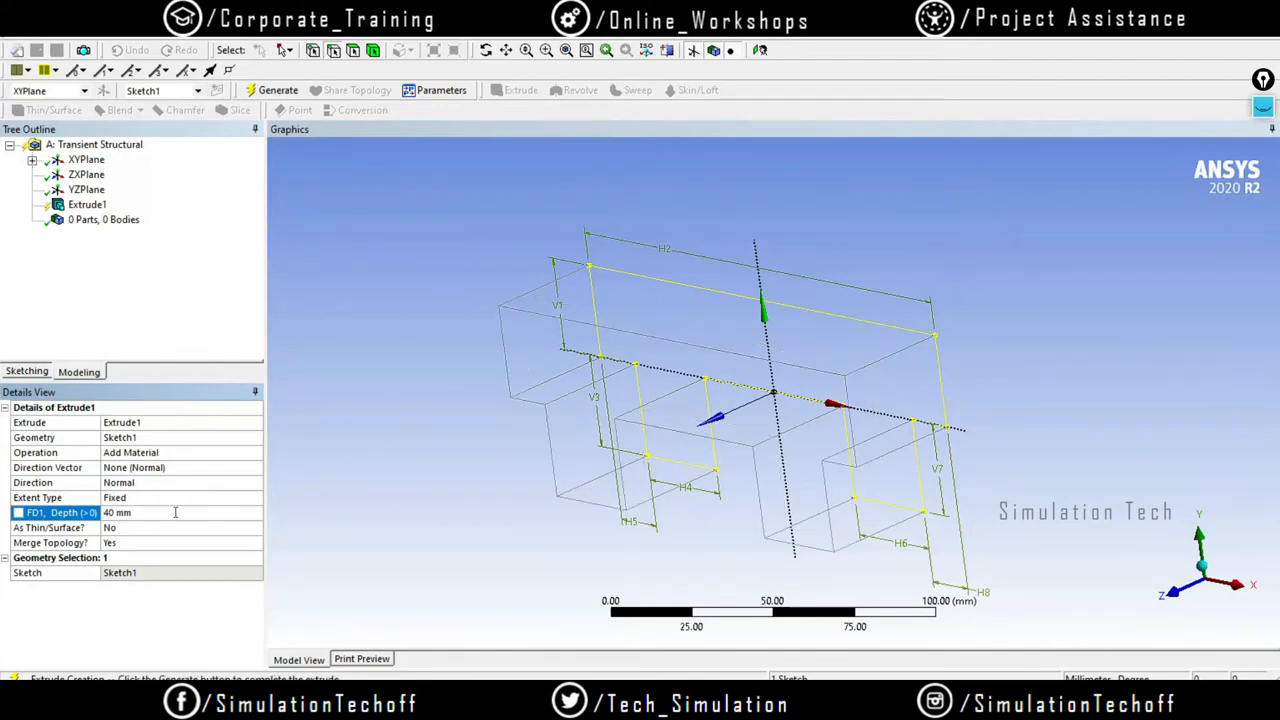
mouse_move(757, 326)
middle_mouse_down()
mouse_move(765, 318)
mouse_move(773, 335)
mouse_move(680, 289)
mouse_move(740, 429)
mouse_move(737, 334)
middle_mouse_up()
left_click(247, 93)
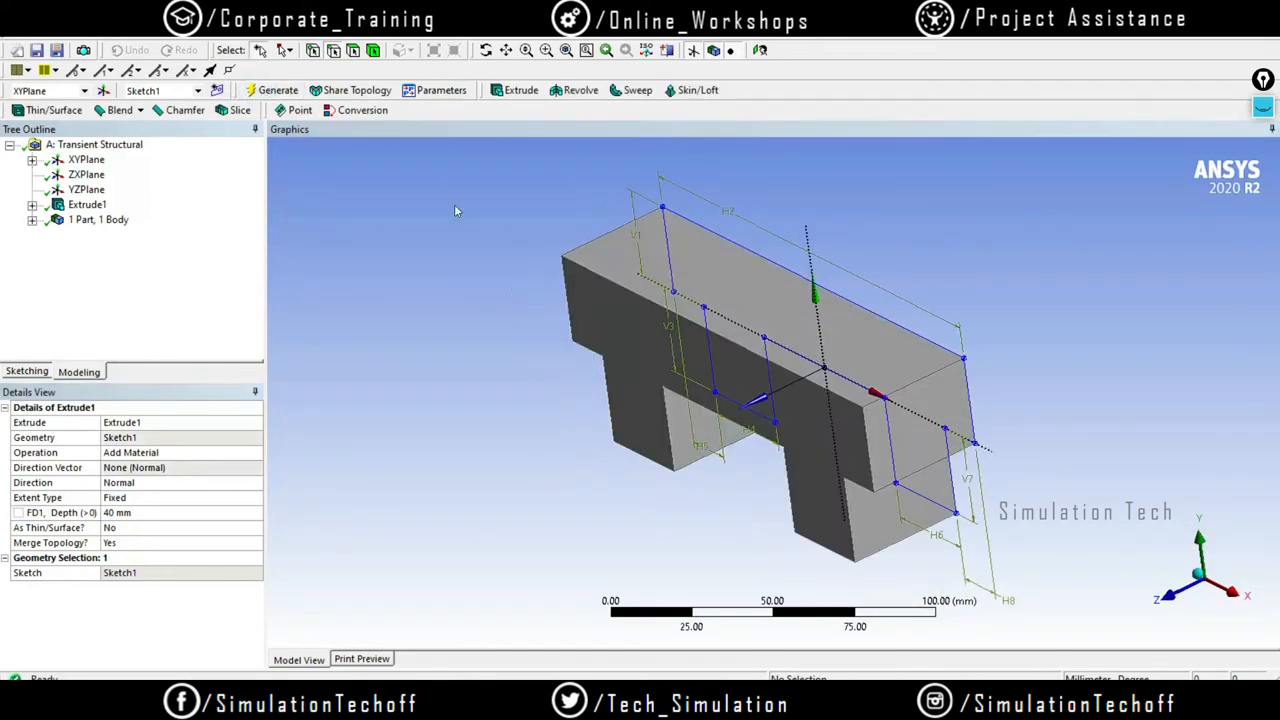
Examine the extruded bridge body from several angles and select the deck's top face
middle_click_drag(880, 440, 917, 463)
middle_click_drag(916, 497, 946, 541)
scroll(924, 498, "up", 2)
scroll(849, 307, "down", 2)
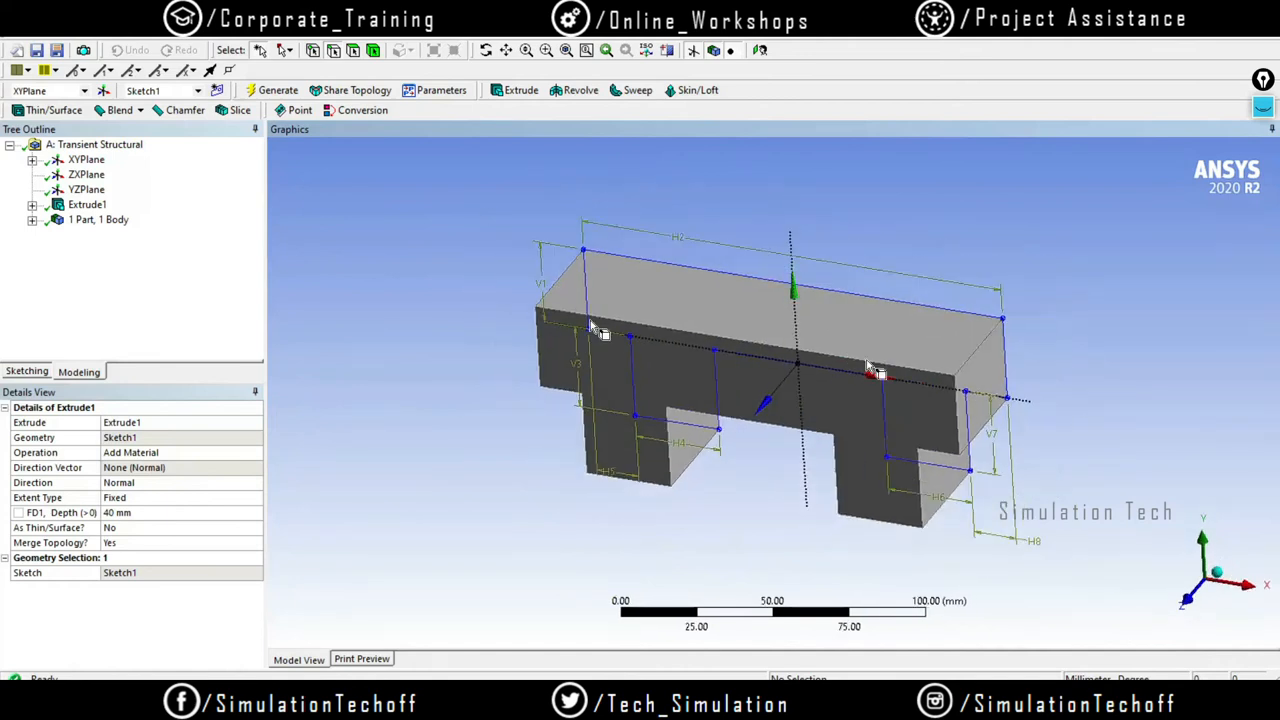
left_click(826, 348)
middle_click_drag(820, 371, 945, 345)
scroll(797, 322, "up", 2)
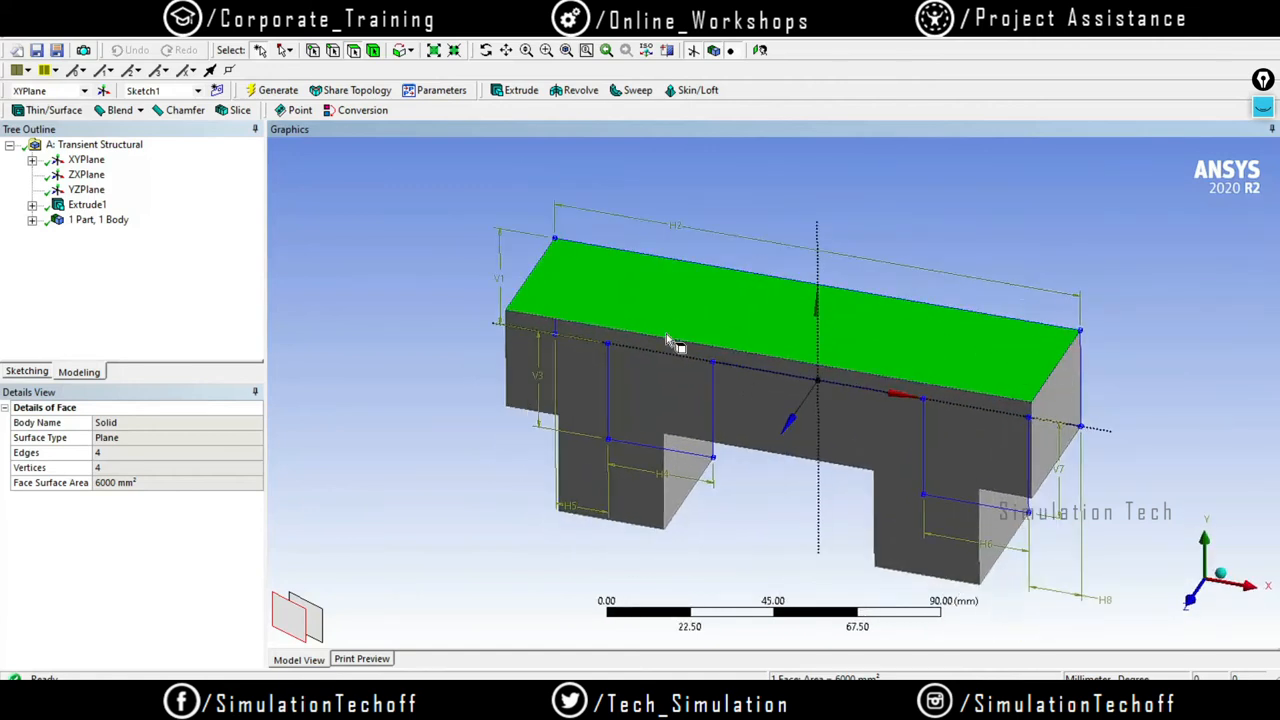
Clear the old whiteboard sketch in the screen annotation tool and make its background transparent over the model
left_click(1263, 105)
left_click(1264, 265)
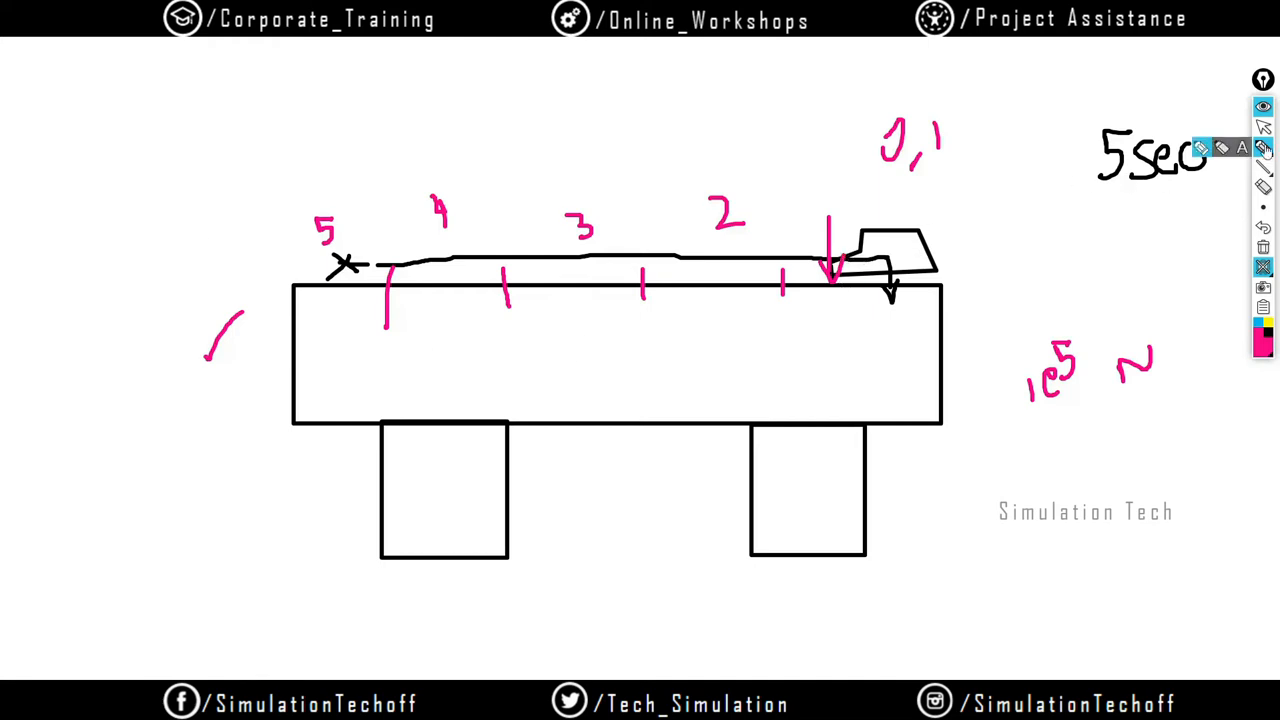
mouse_move(1264, 274)
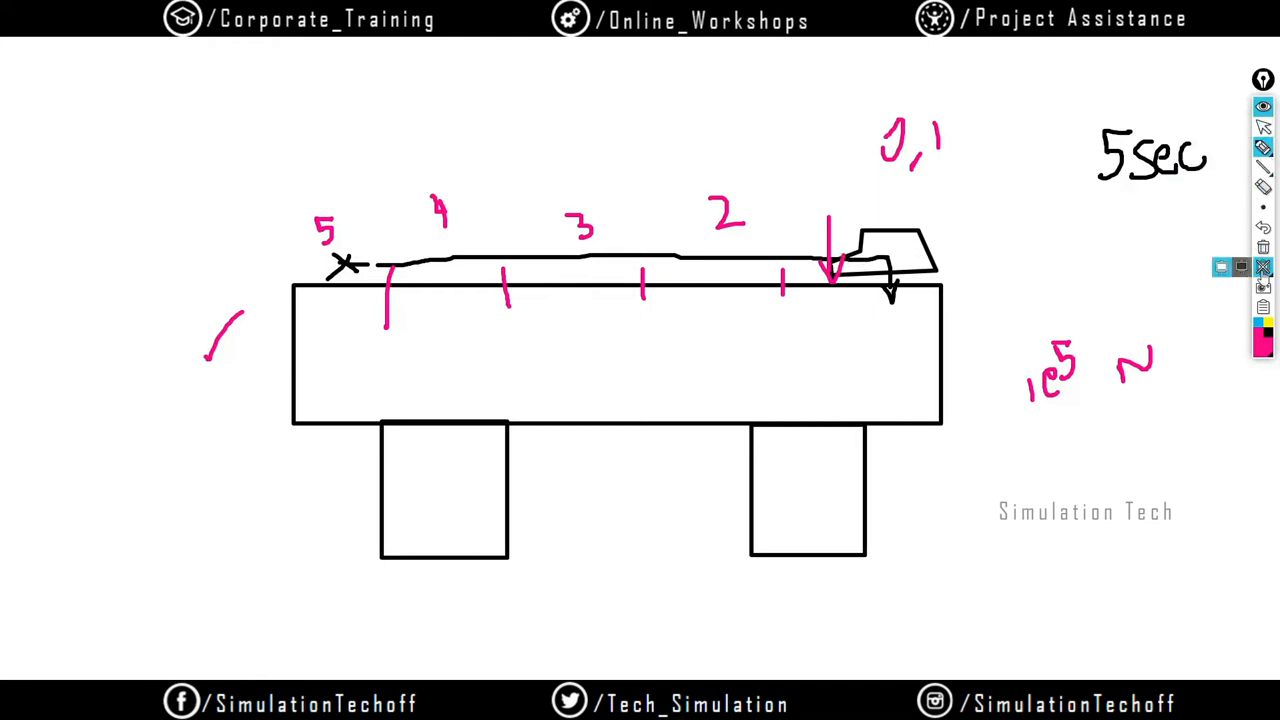
left_click(1263, 247)
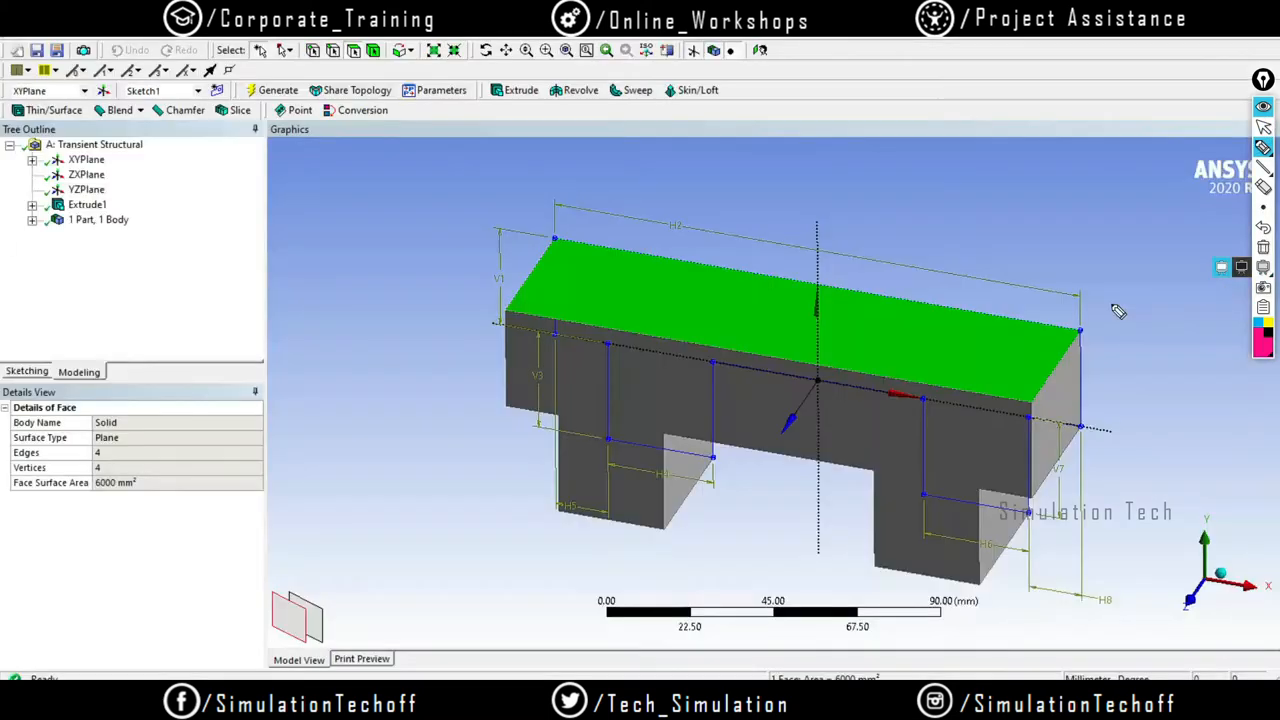
left_click(1263, 267)
Mark the deck's top face with freehand pen lines dividing it into five segments numbered 1 to 5
left_click_drag(965, 314, 918, 396)
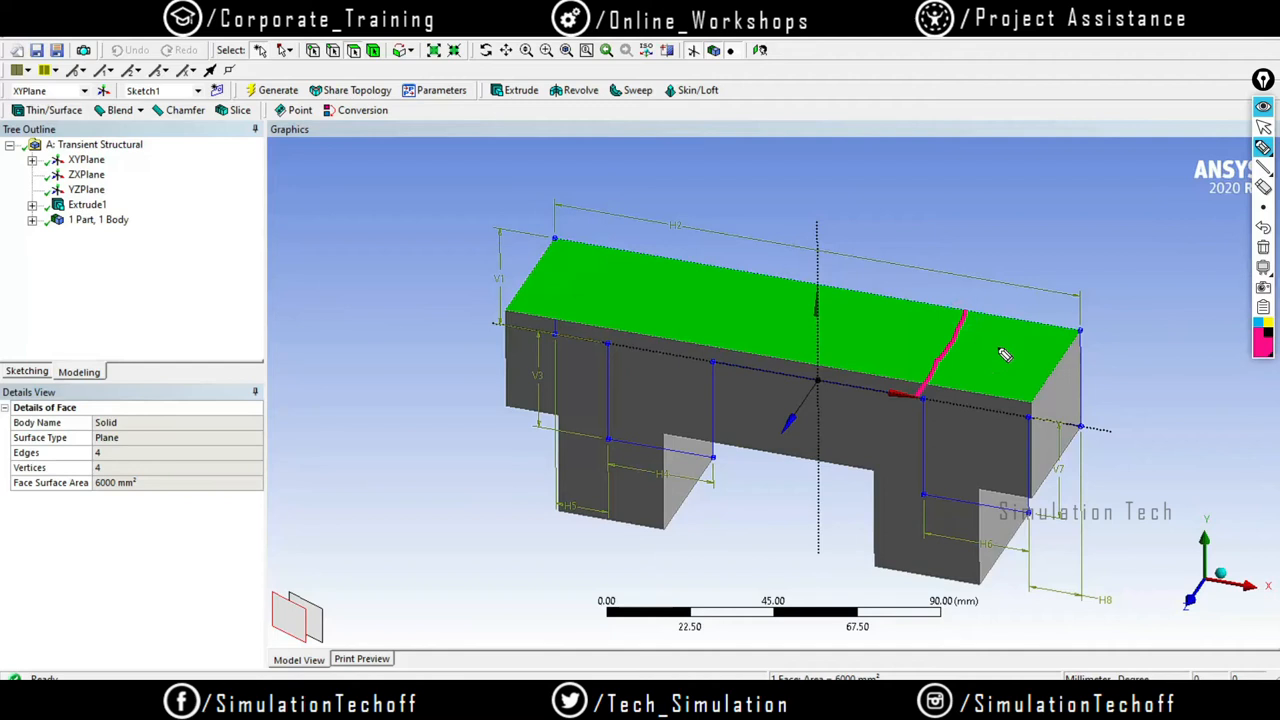
left_click_drag(876, 292, 830, 342)
mouse_move(760, 290)
left_mouse_down()
mouse_move(735, 343)
mouse_move(770, 340)
left_mouse_up()
left_click_drag(660, 255, 590, 312)
mouse_move(652, 262)
left_mouse_down()
mouse_move(670, 290)
mouse_move(668, 326)
left_mouse_up()
left_click_drag(572, 284, 556, 294)
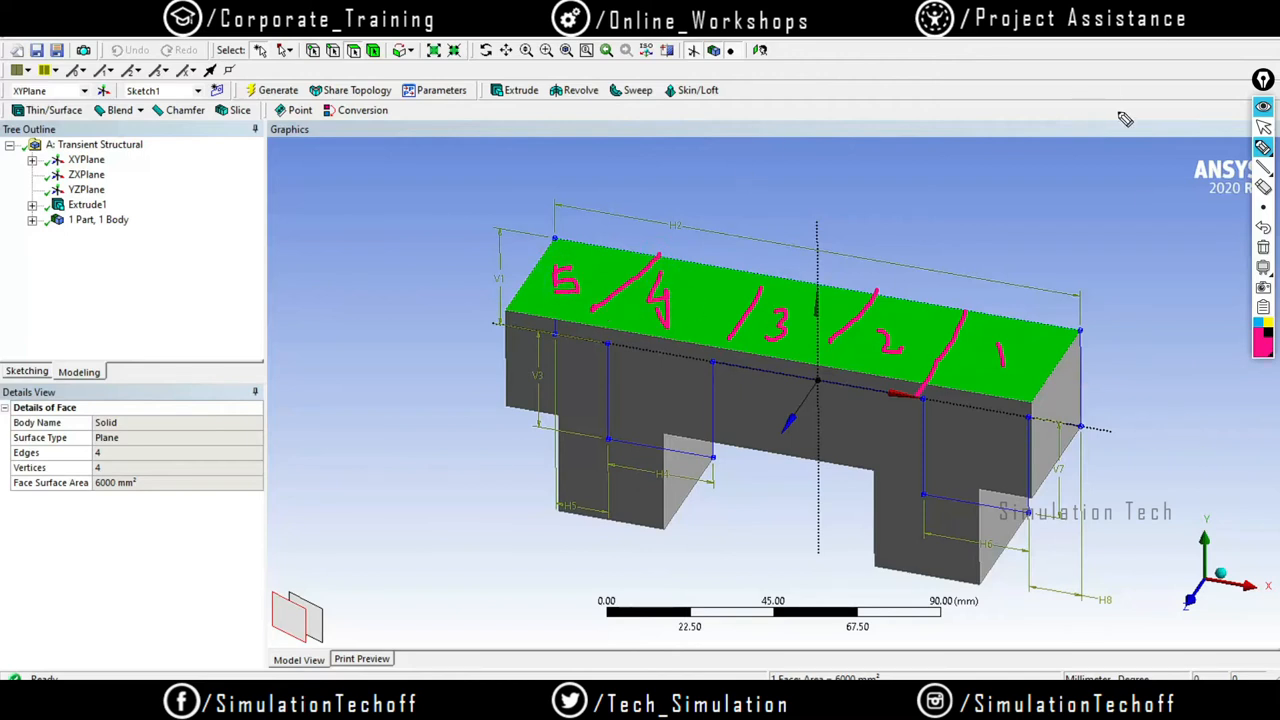
Erase the pen marks on the deck and hide the annotation tool
left_click(1263, 247)
left_click(1263, 267)
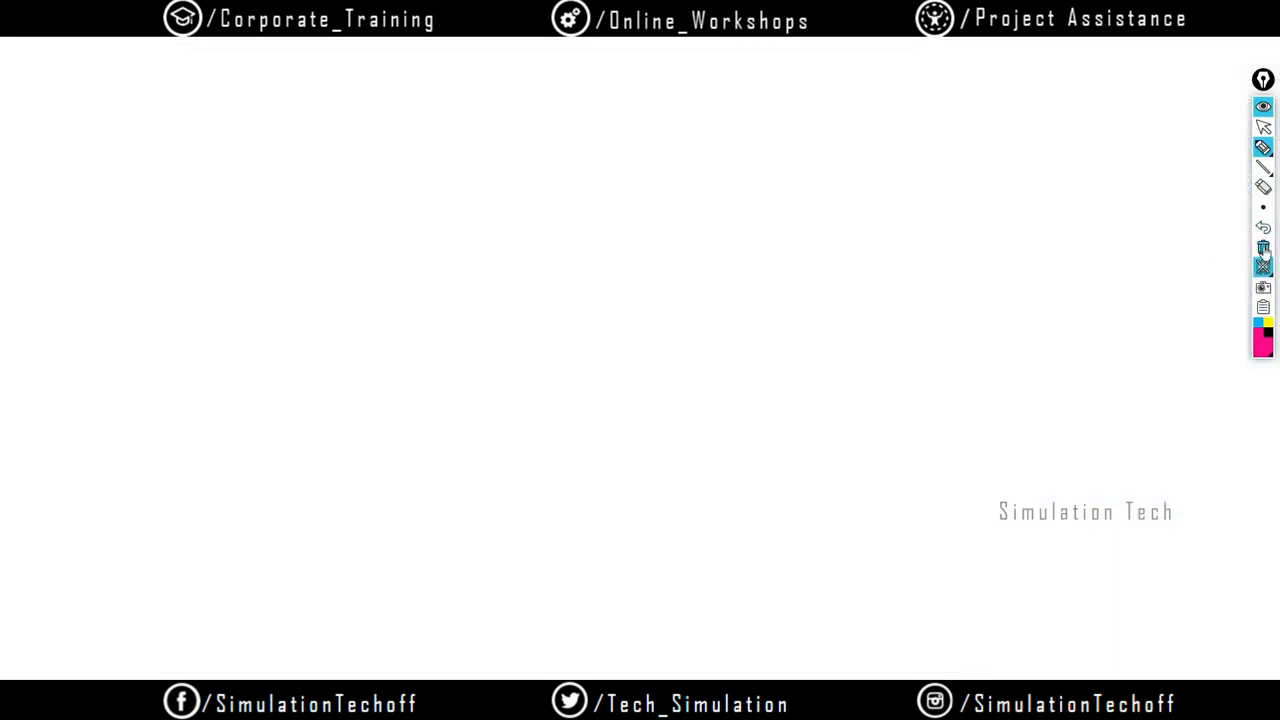
left_click(1263, 106)
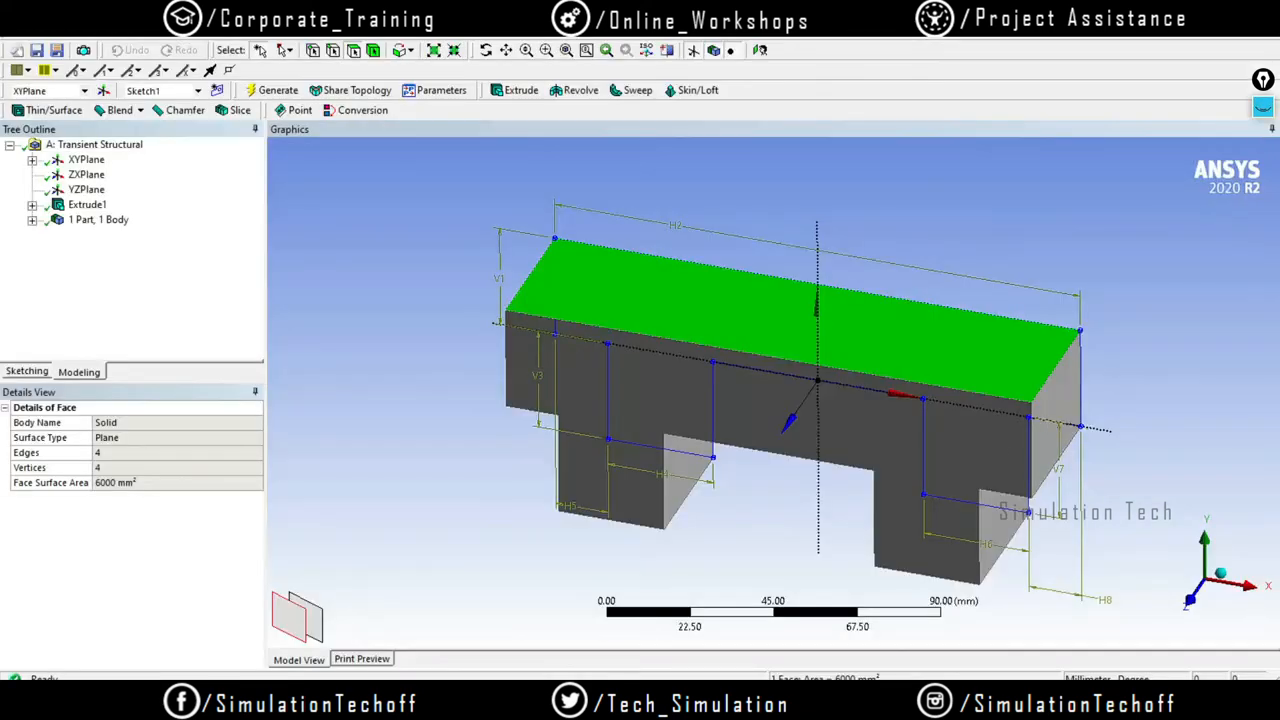
Switch to the Google Meet call, admit the participant waiting to join, and return to DesignModeler
mouse_move(472, 700)
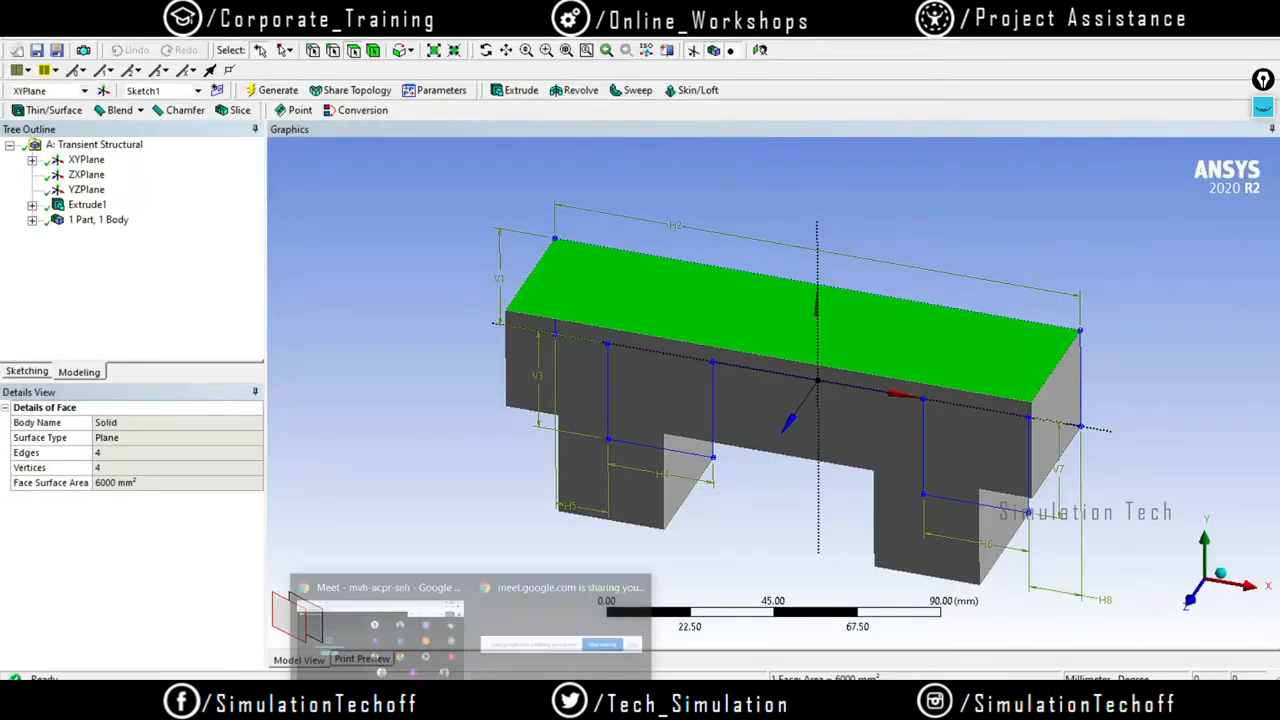
left_click(436, 652)
left_click(813, 187)
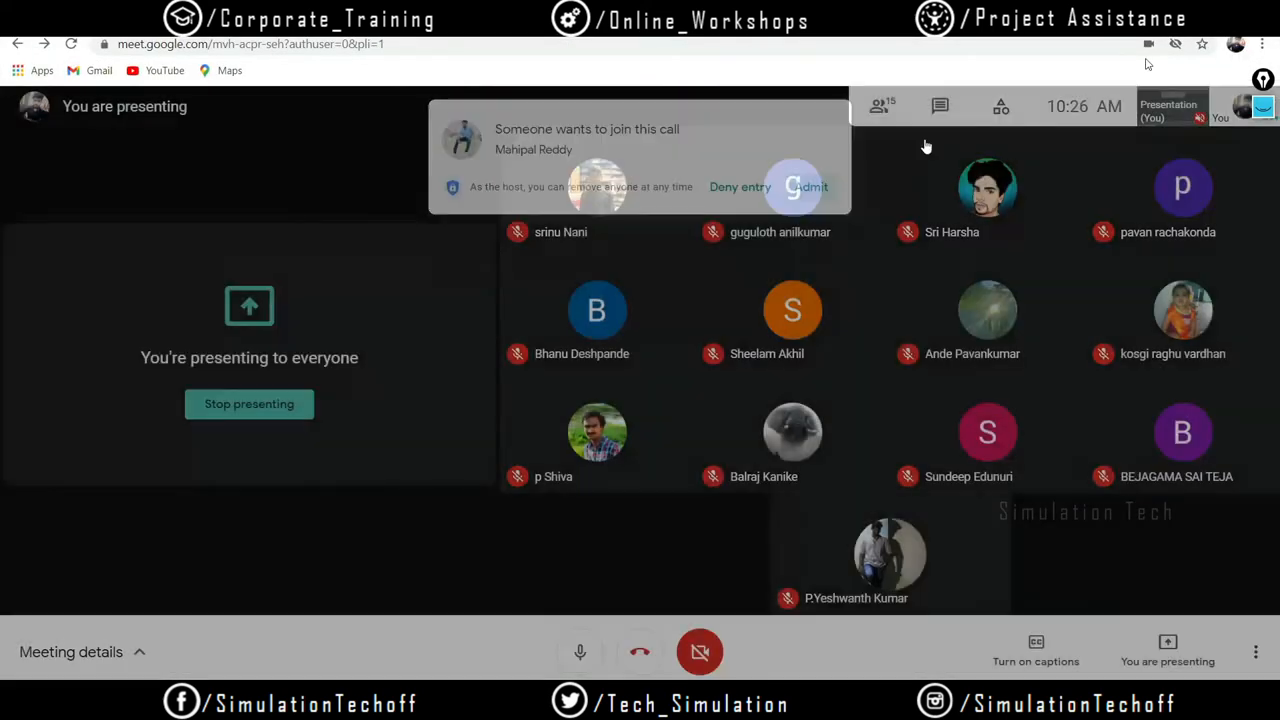
key("alt+Tab")
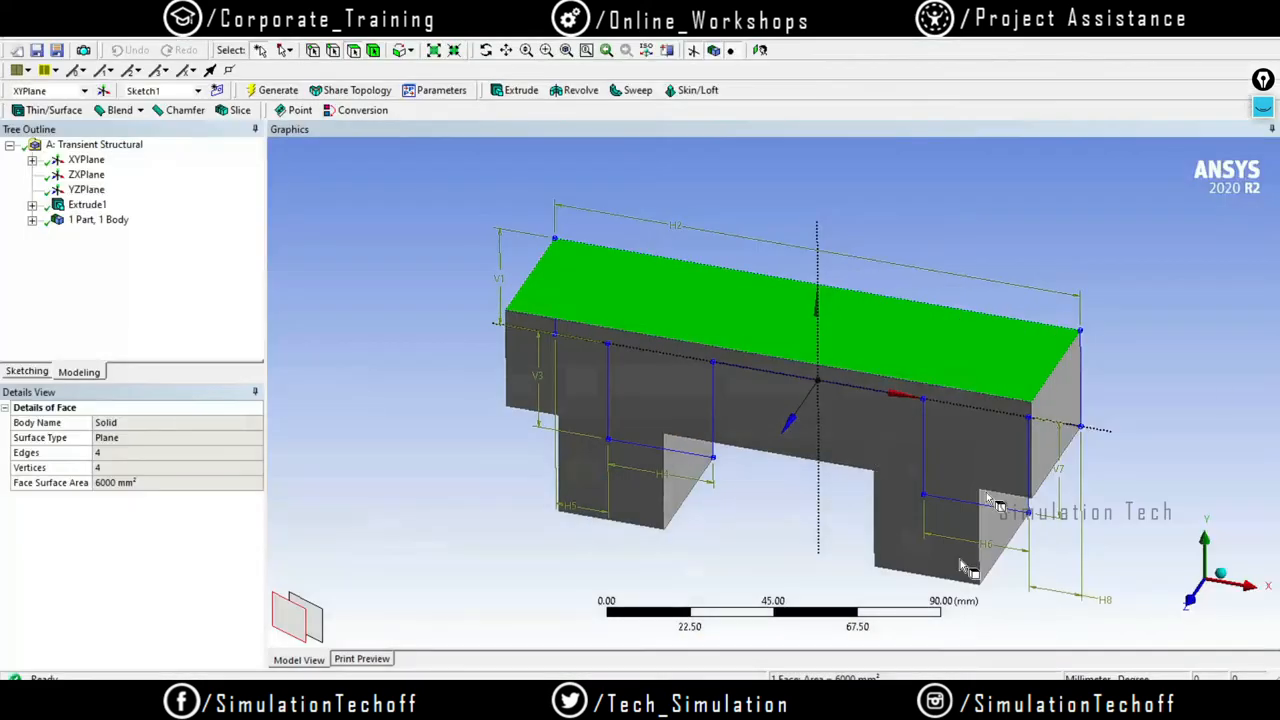
Clear the face selection on the bridge body
left_click(1067, 433)
left_click(1246, 395)
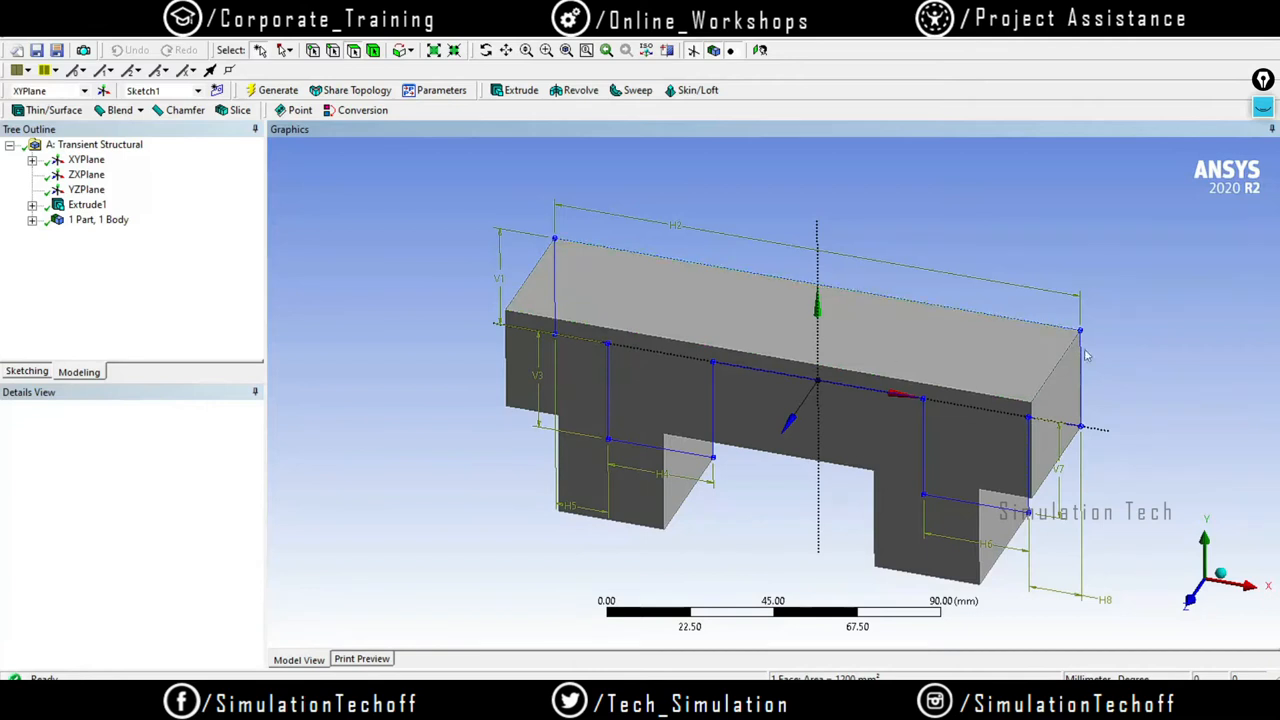
mouse_move(894, 380)
middle_mouse_down()
mouse_move(928, 374)
mouse_move(873, 446)
middle_mouse_up()
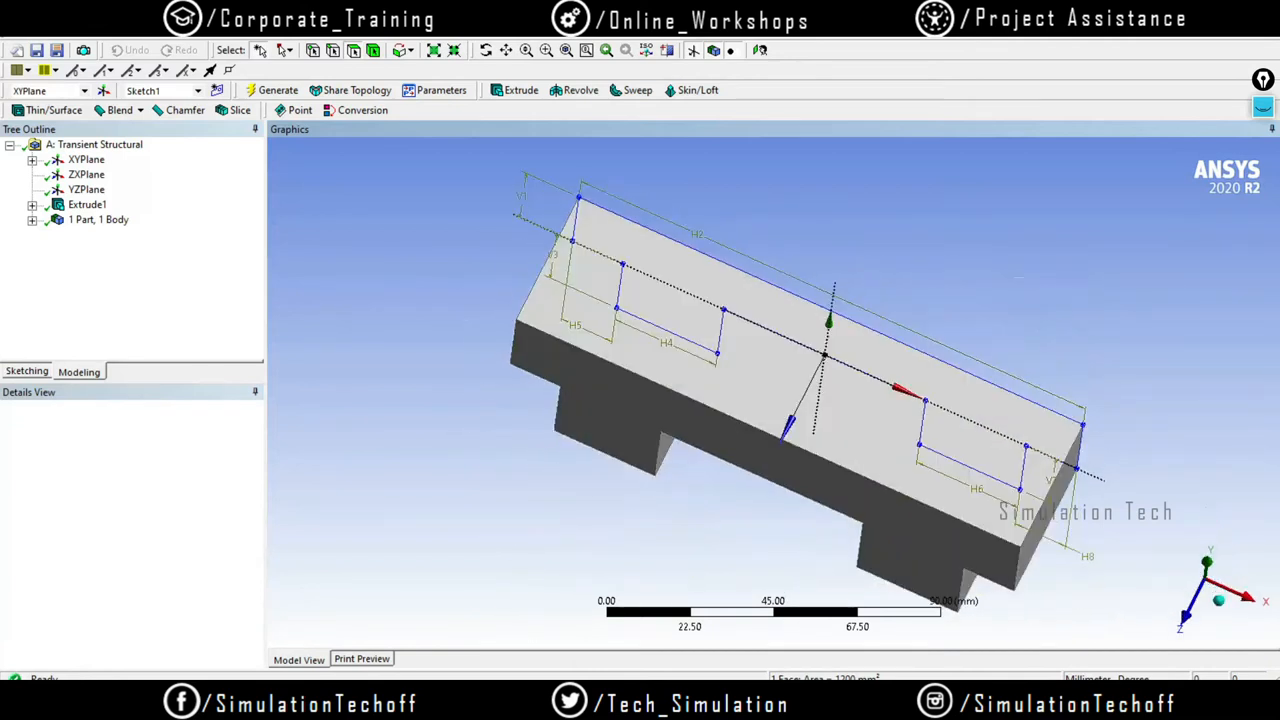
Switch to the Google Meet call, review the join requests, admit all waiting participants, and return to DesignModeler
mouse_move(473, 700)
left_click(379, 634)
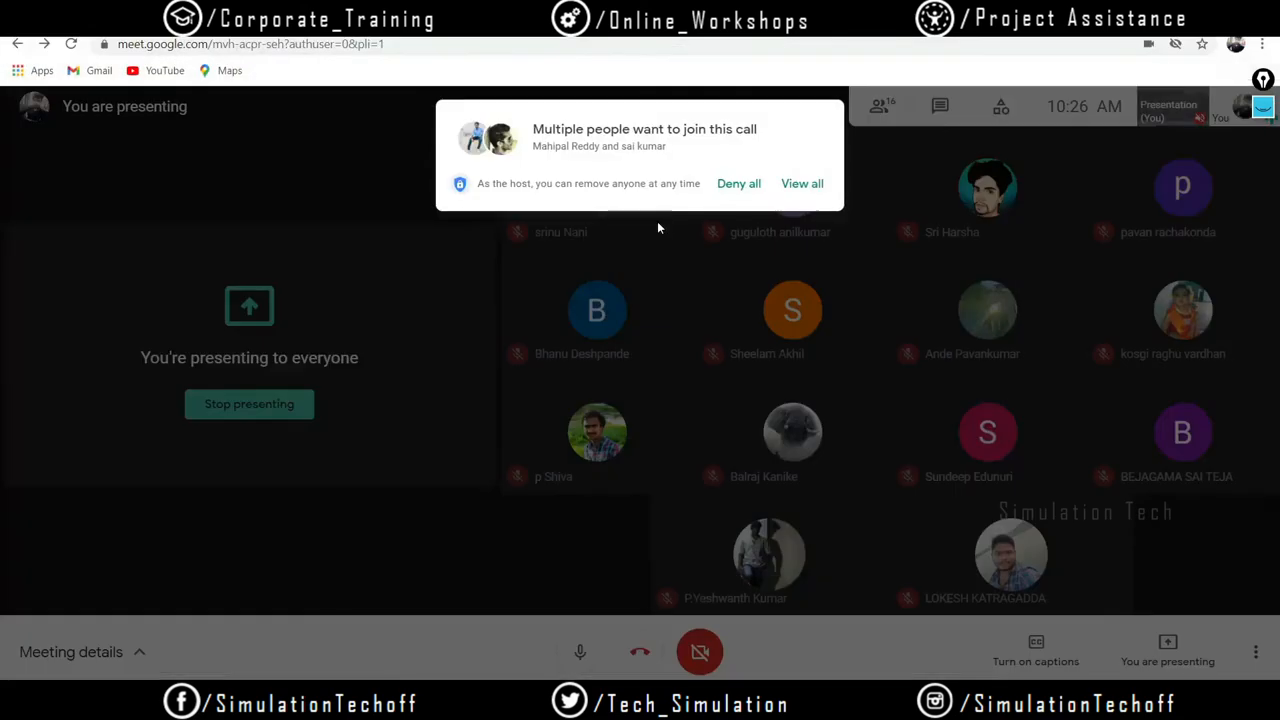
left_click(790, 184)
left_click(800, 289)
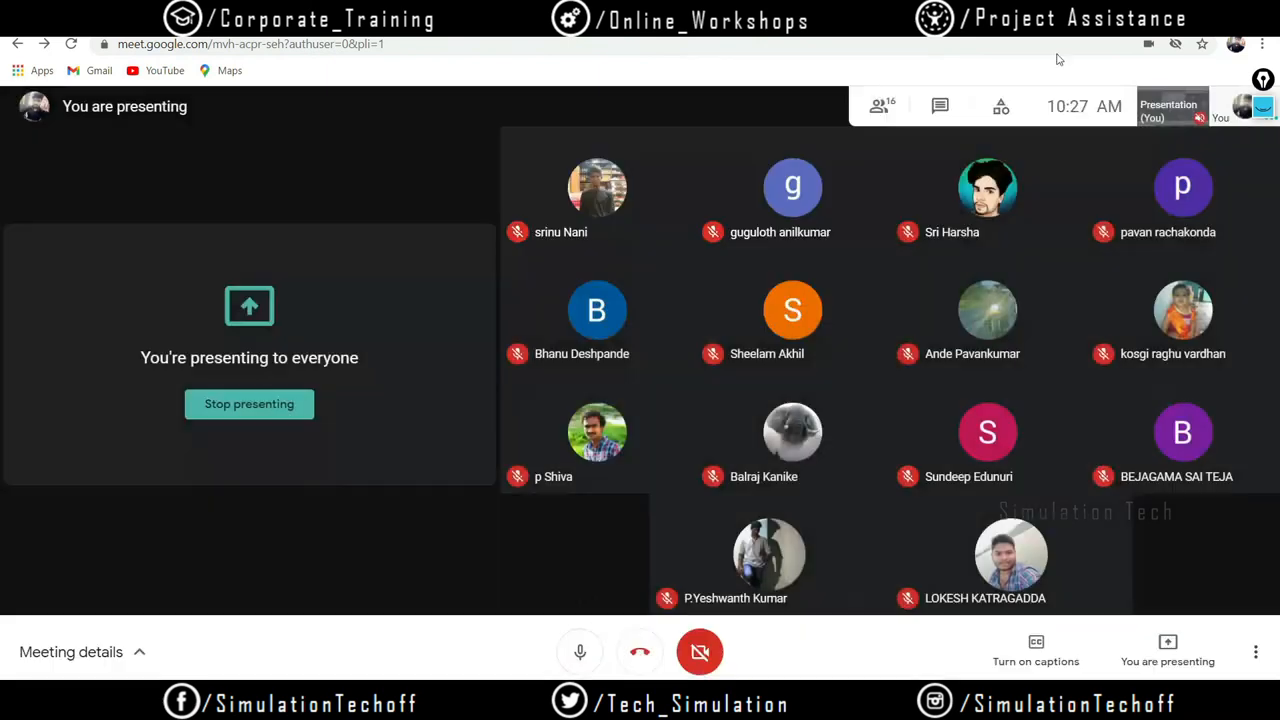
key("alt+Tab")
middle_click_drag(1066, 398, 934, 334)
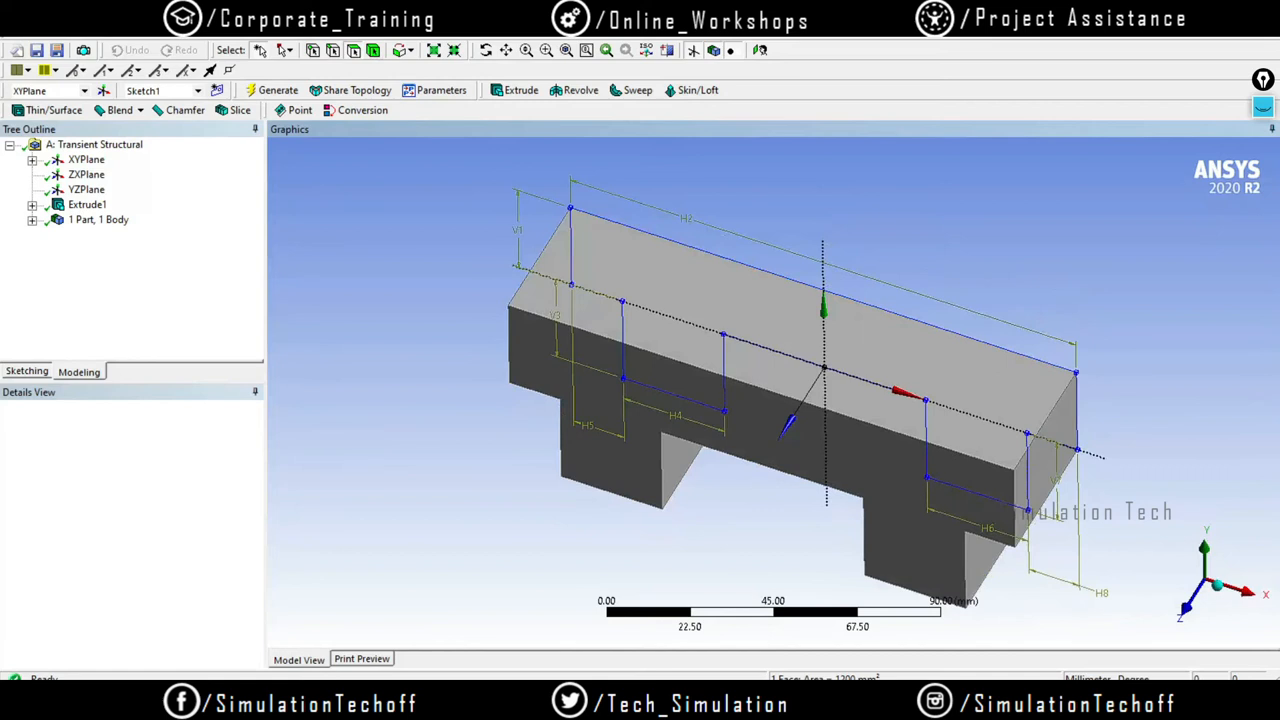
Switch to Google Meet again, admit one more person requesting to join, and return to the bridge model
mouse_move(478, 699)
left_click(436, 636)
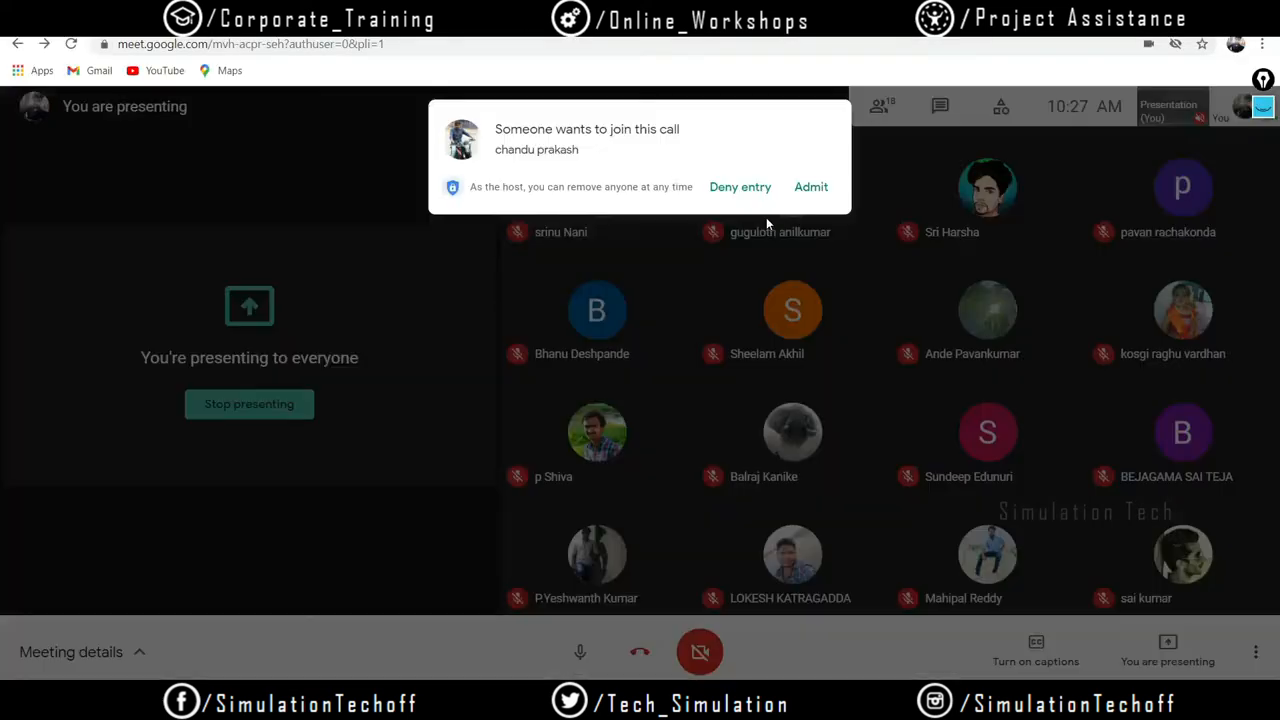
left_click(811, 187)
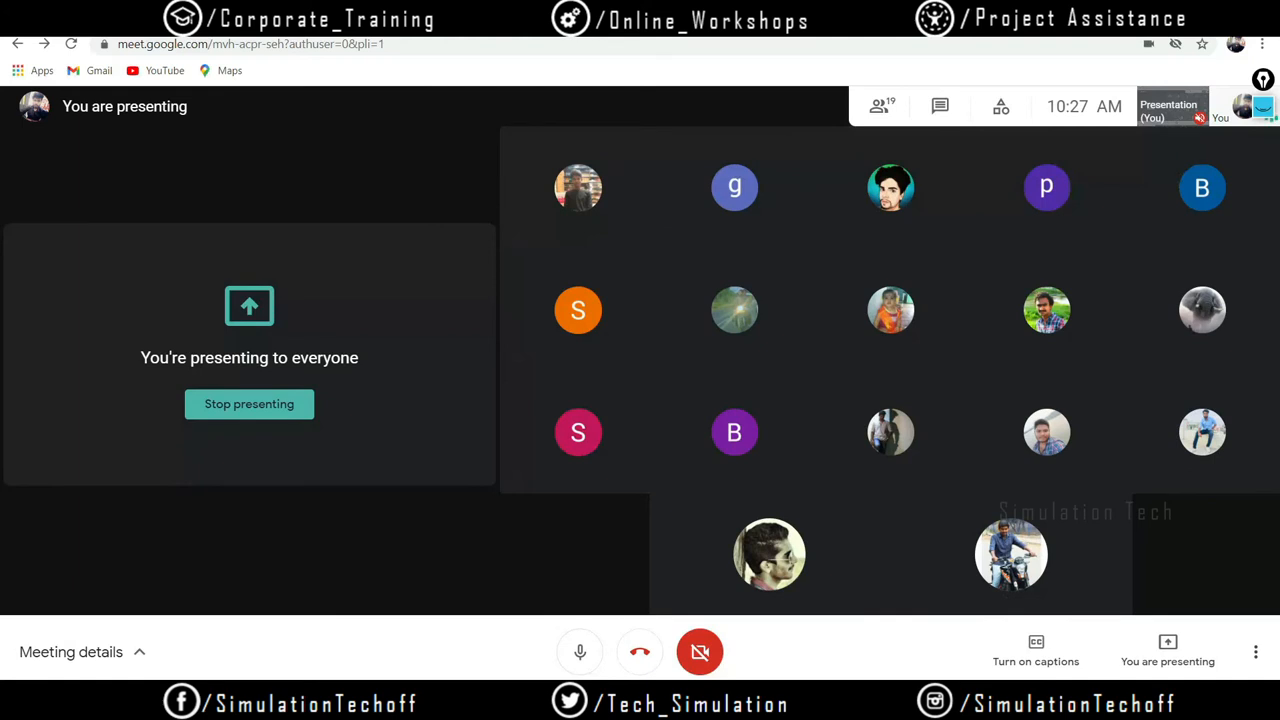
left_click(1180, 12)
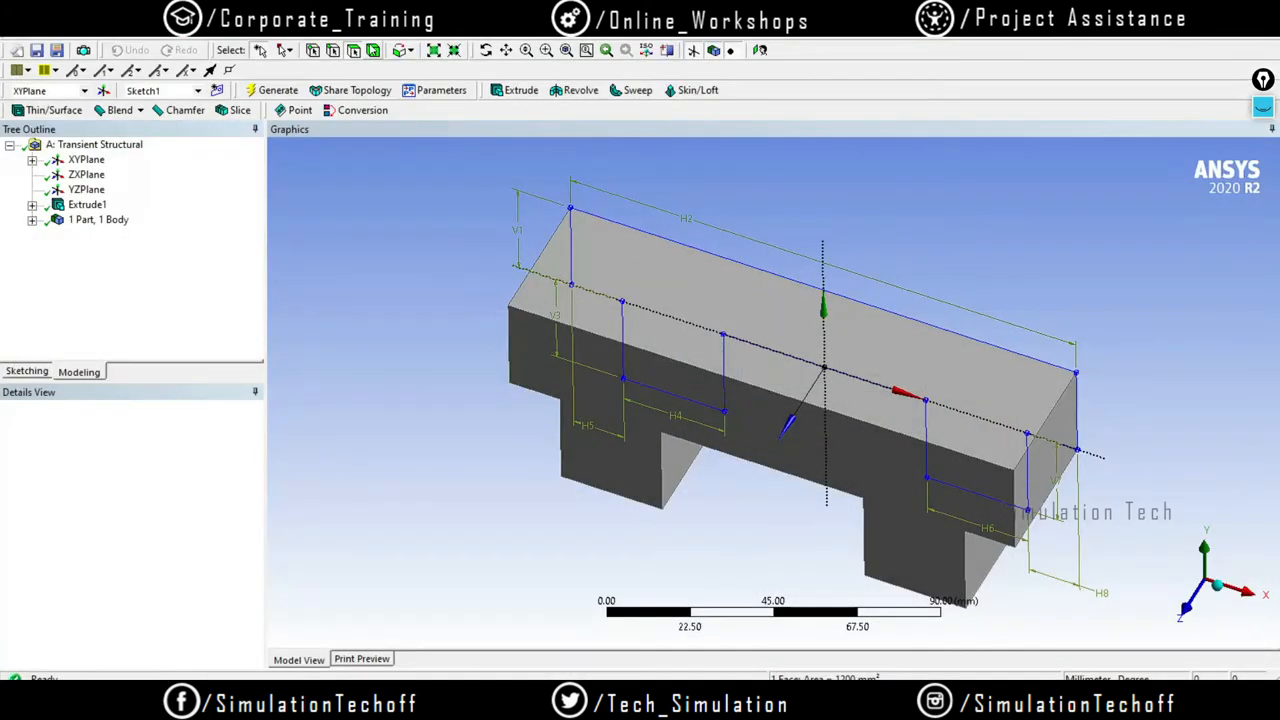
Start a new sketch on the top face of the bridge deck
left_click(960, 354)
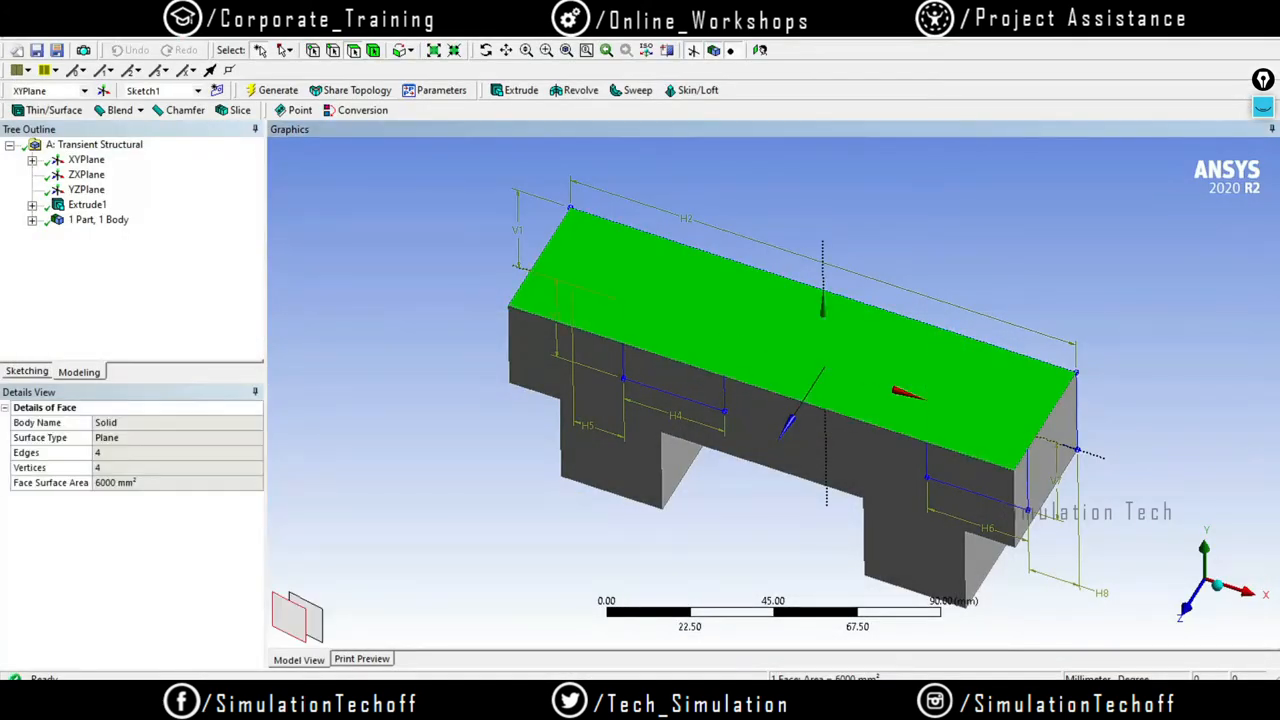
left_click(27, 372)
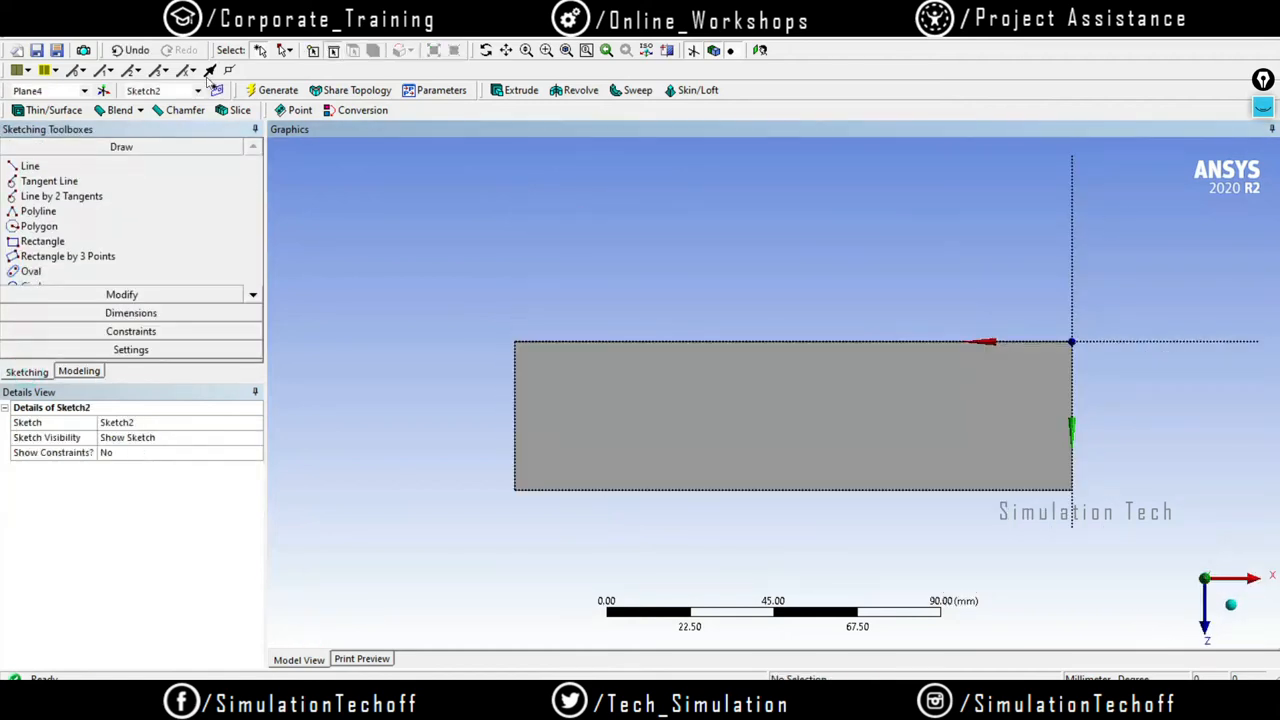
left_click(30, 166)
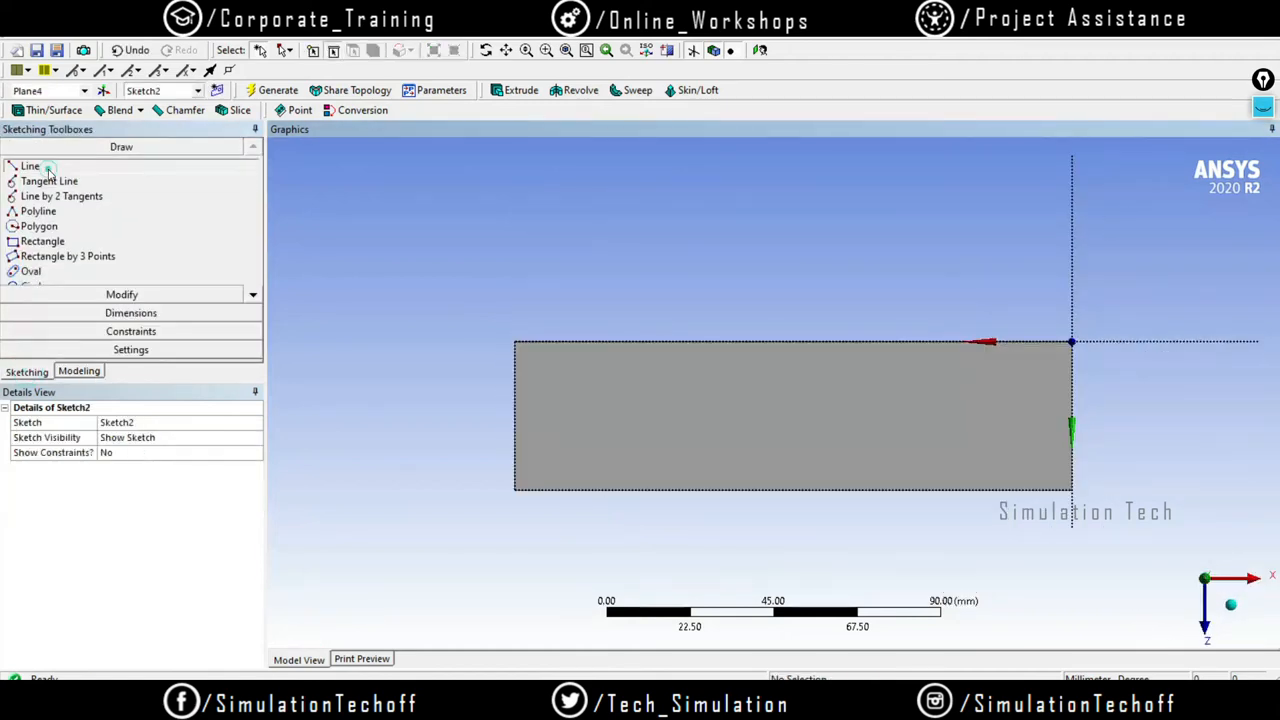
left_click(620, 341)
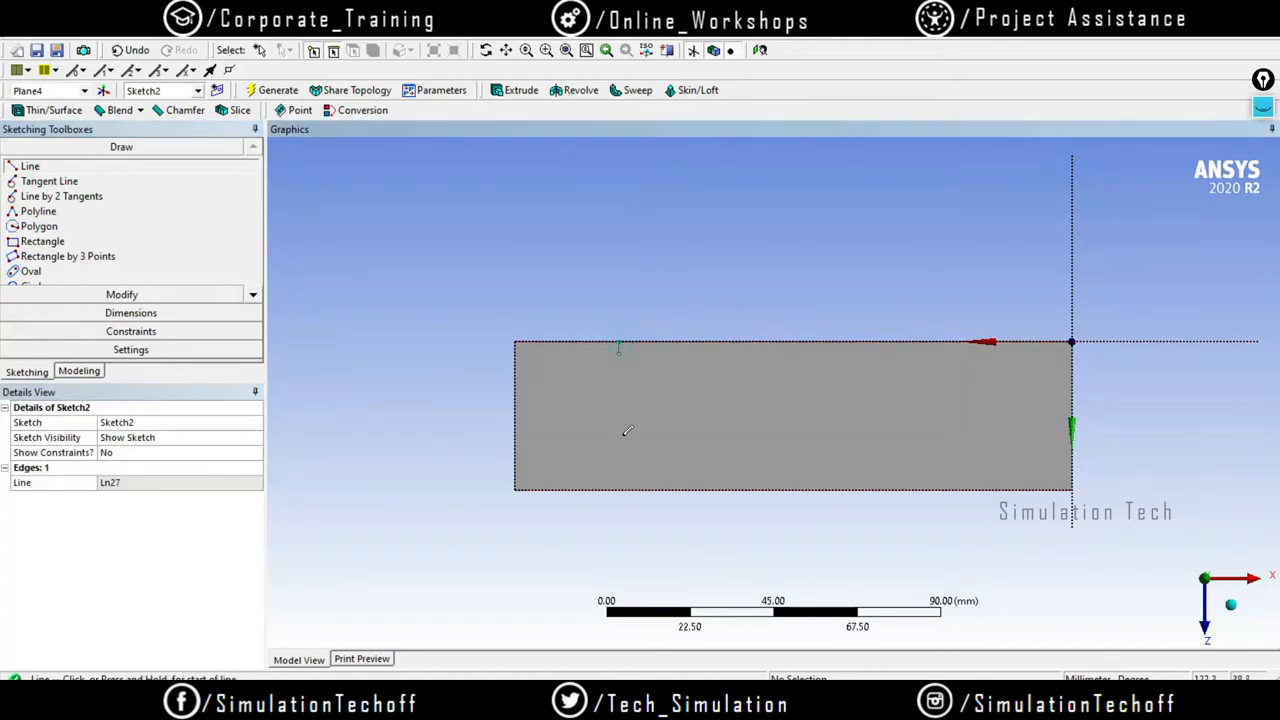
key("Escape")
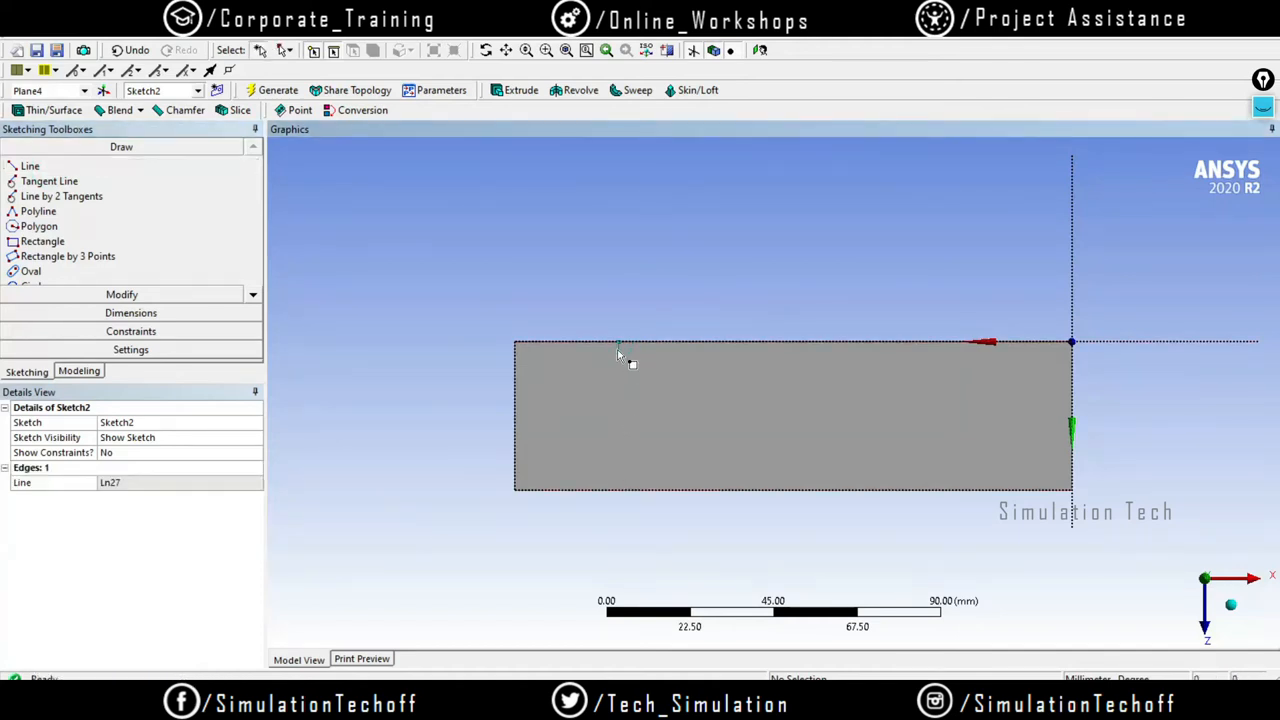
left_click(619, 351)
left_click(606, 341, "ctrl")
scroll(624, 369, "down", 3)
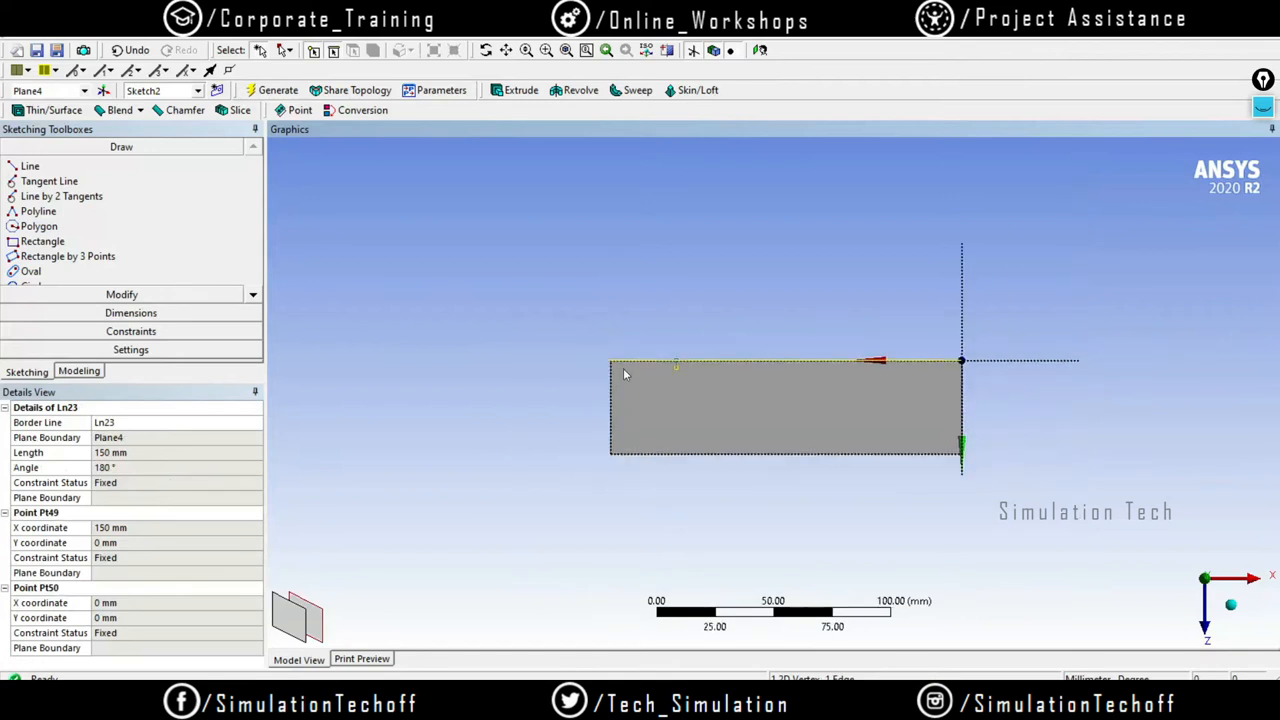
scroll(654, 367, "up", 7)
left_click(572, 388)
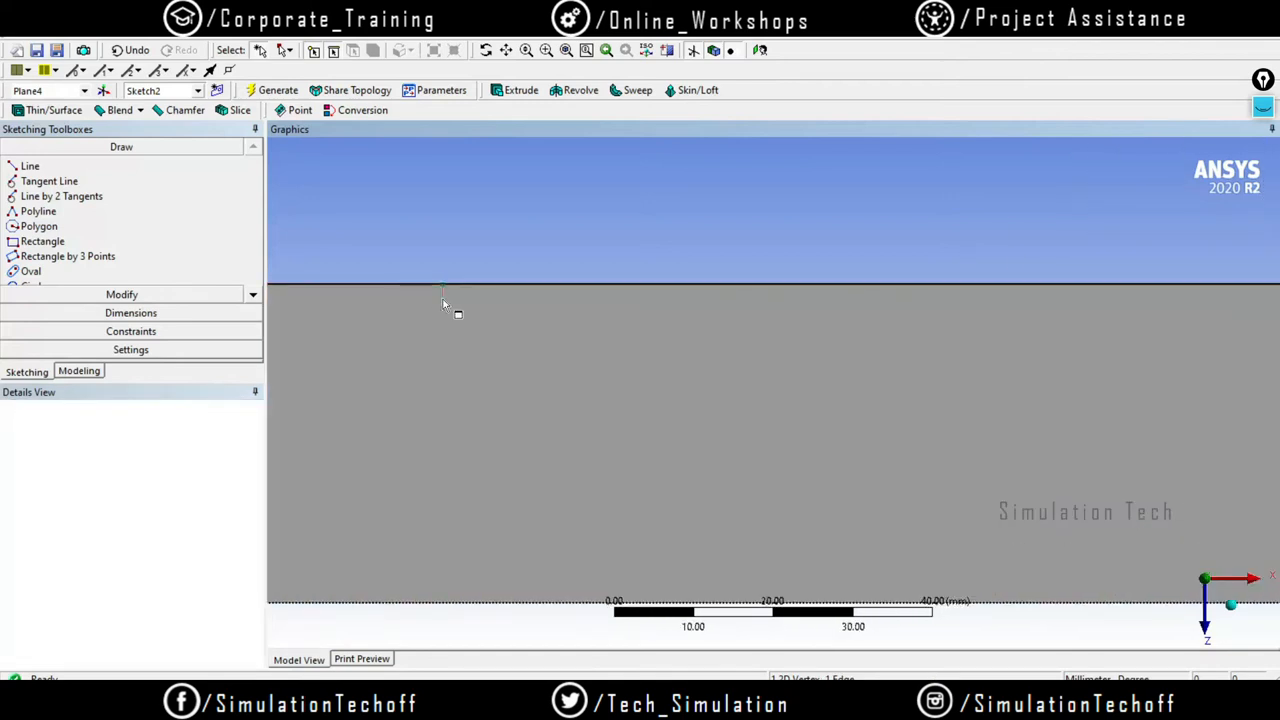
left_click(443, 300)
left_click(445, 306)
scroll(597, 317, "down", 2)
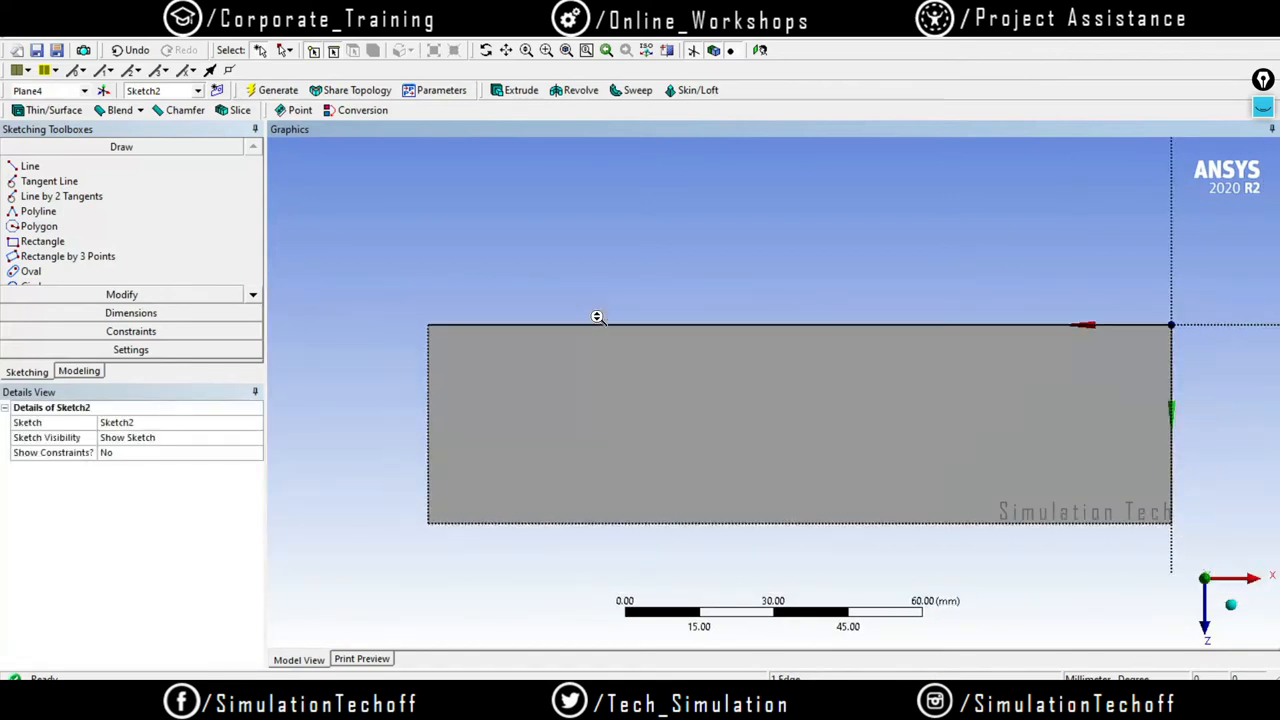
Draw four parallel lines across the width of the deck's top face, splitting its length into five segments
left_click(30, 166)
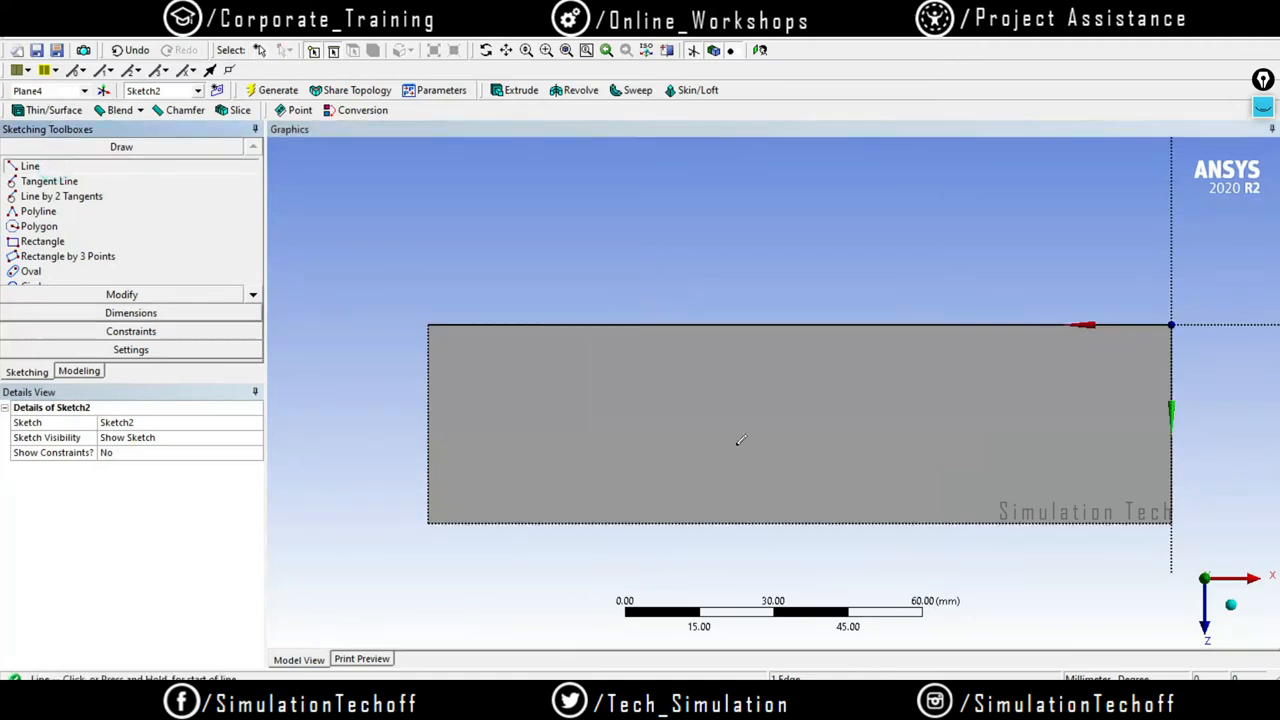
left_click(550, 322)
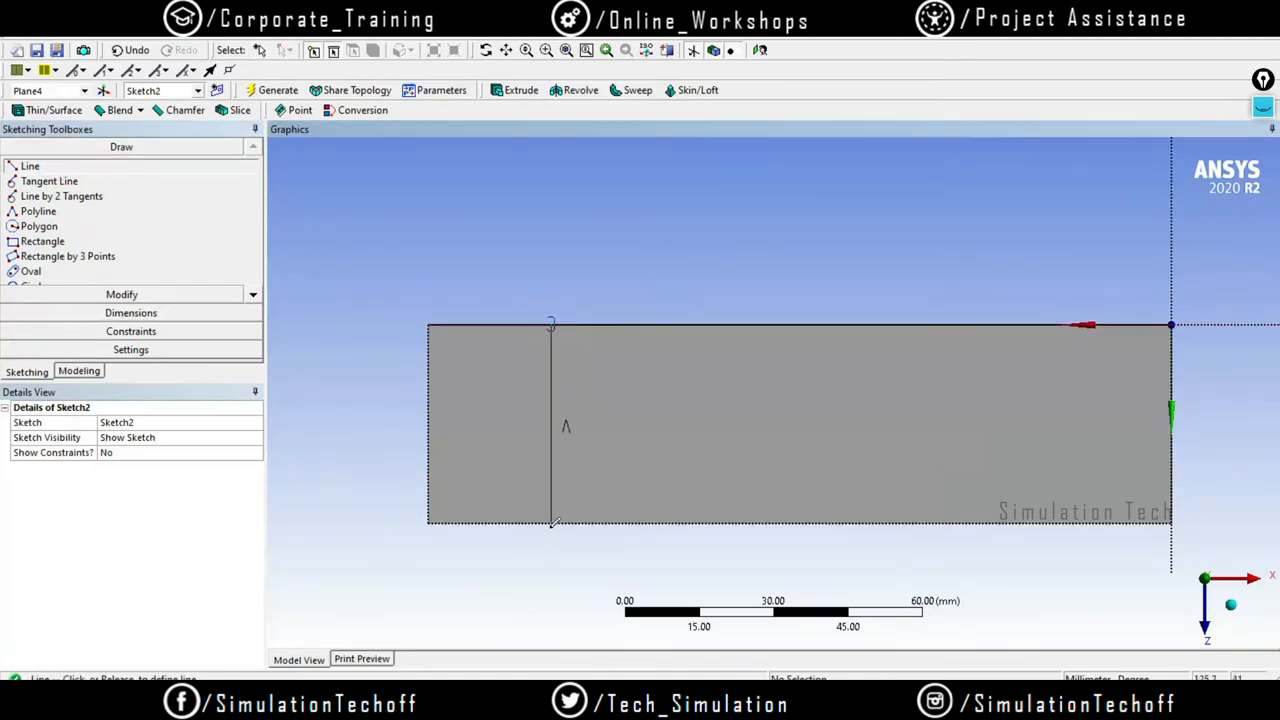
left_click(550, 525)
left_click(681, 323)
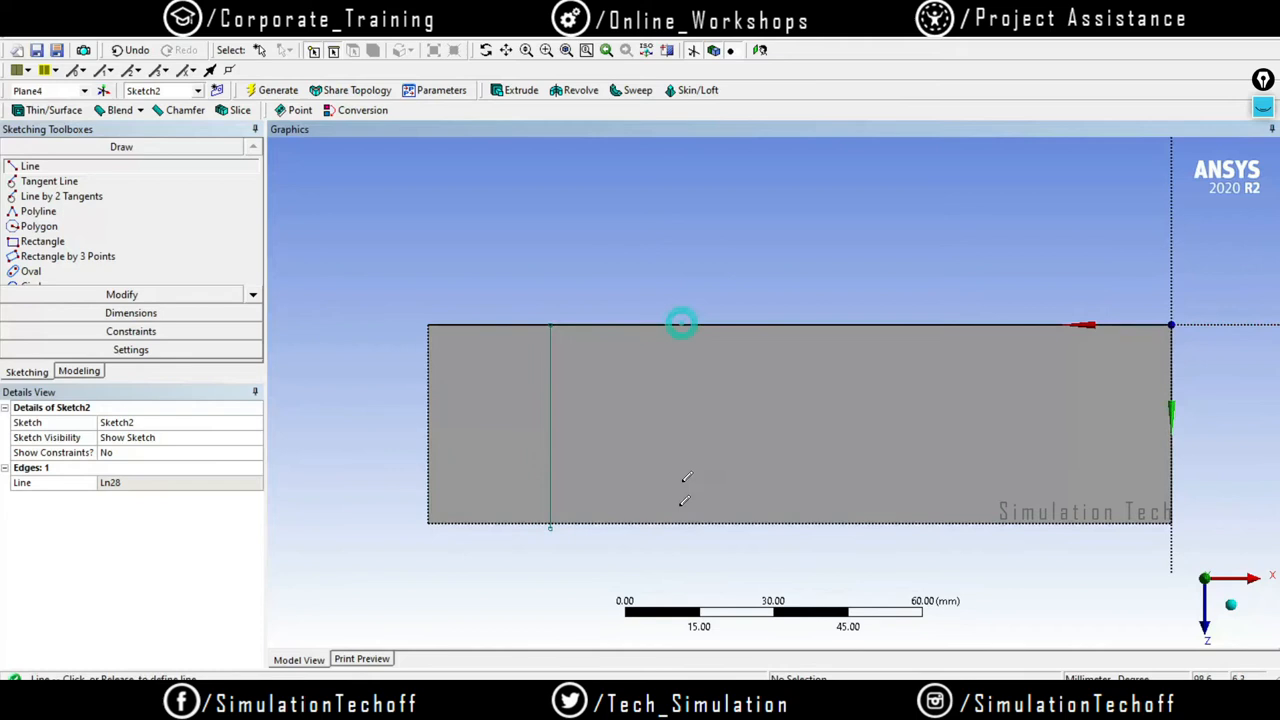
left_click(680, 523)
left_click(812, 323)
left_click(810, 523)
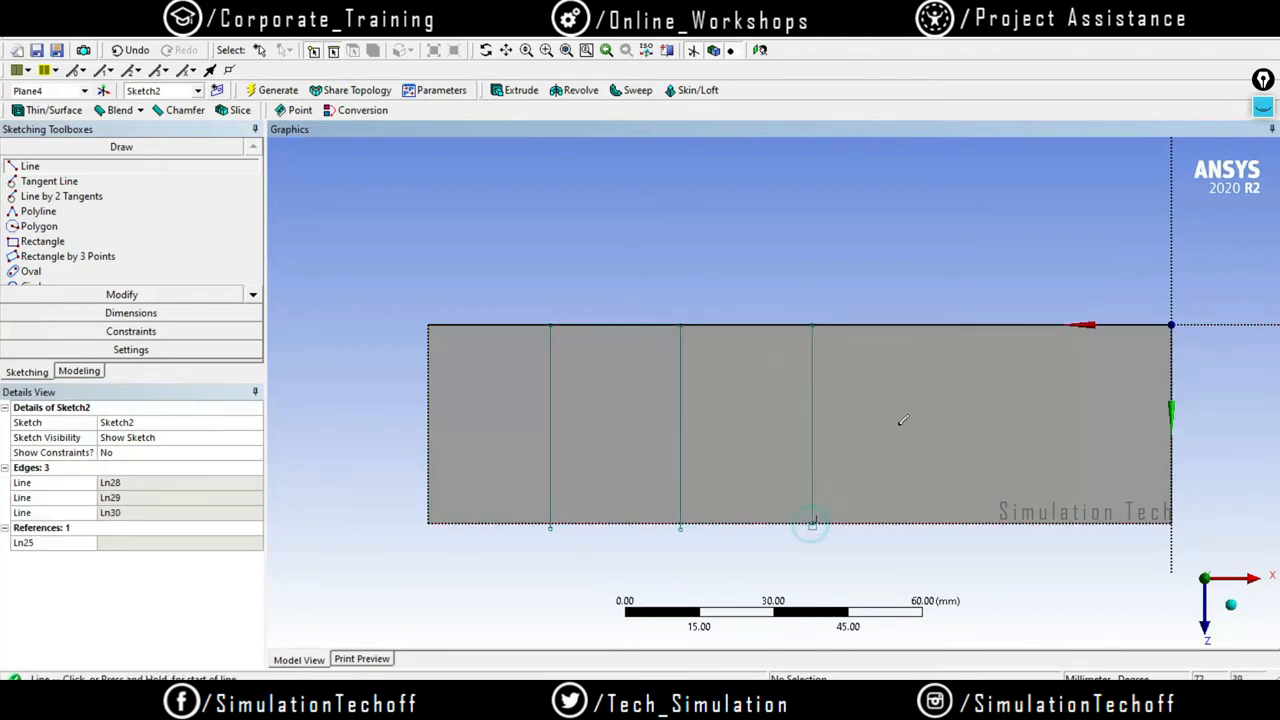
left_click(949, 324)
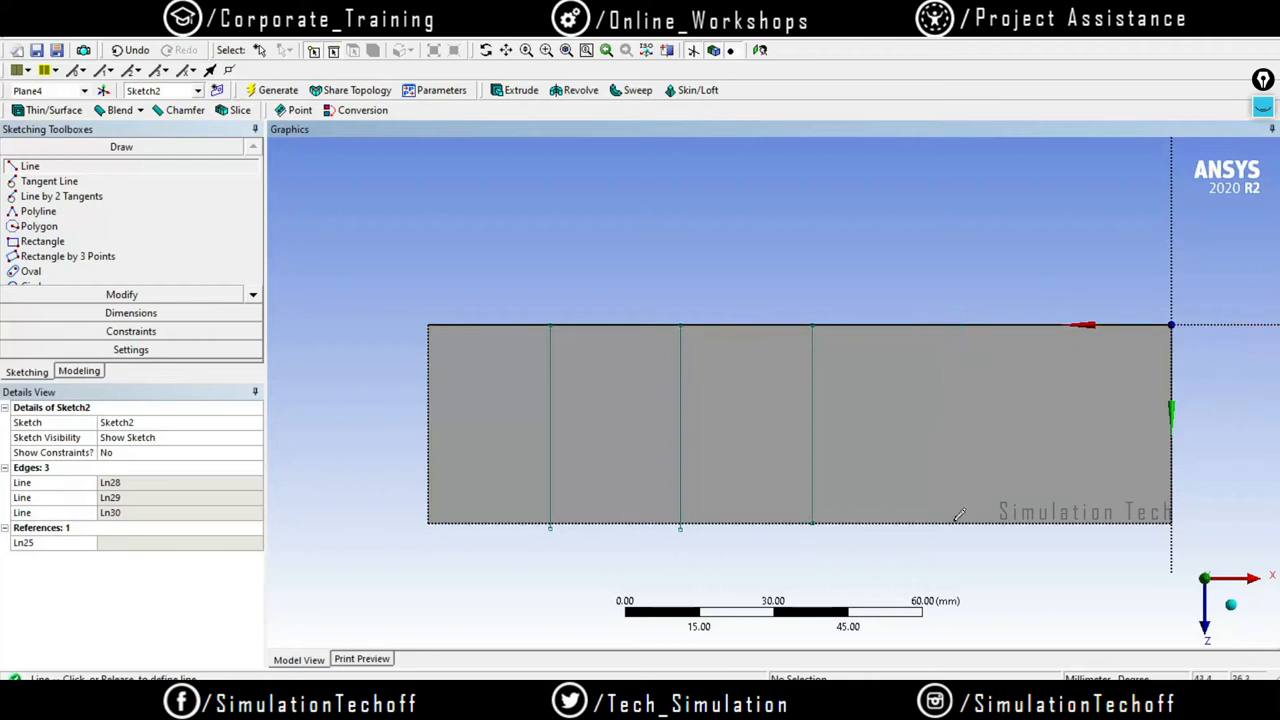
left_click(950, 523)
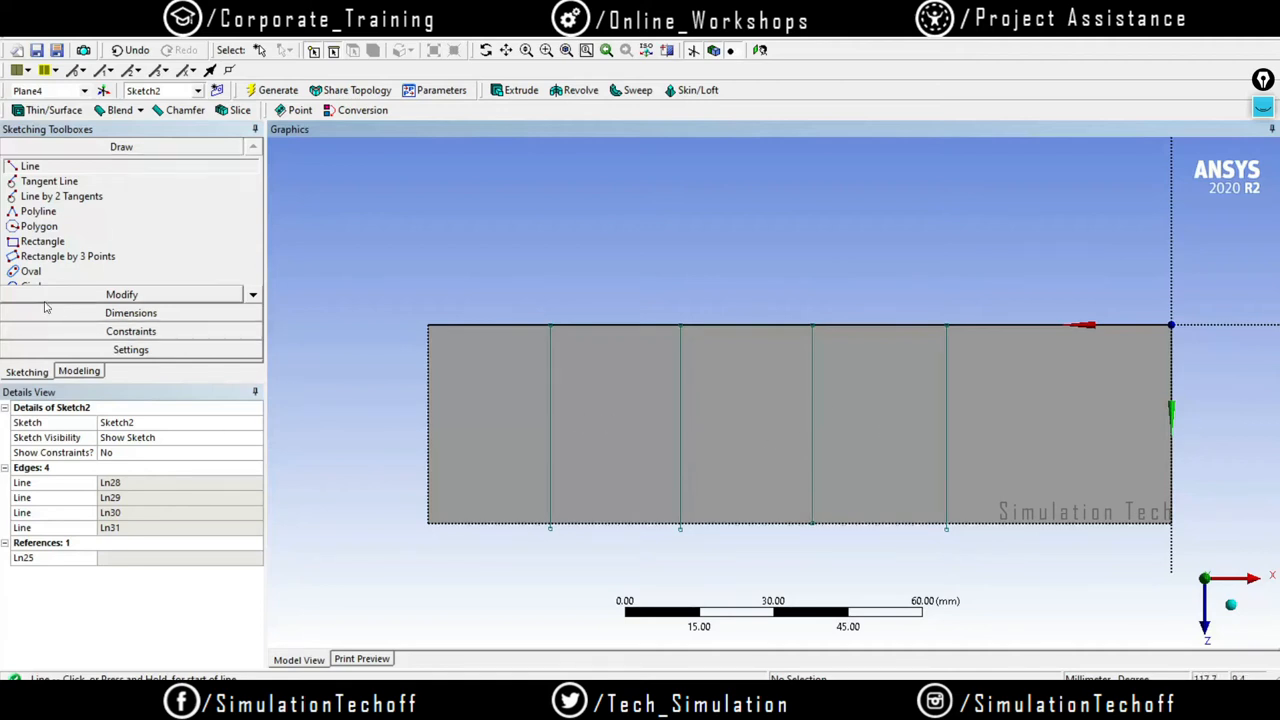
left_click(87, 316)
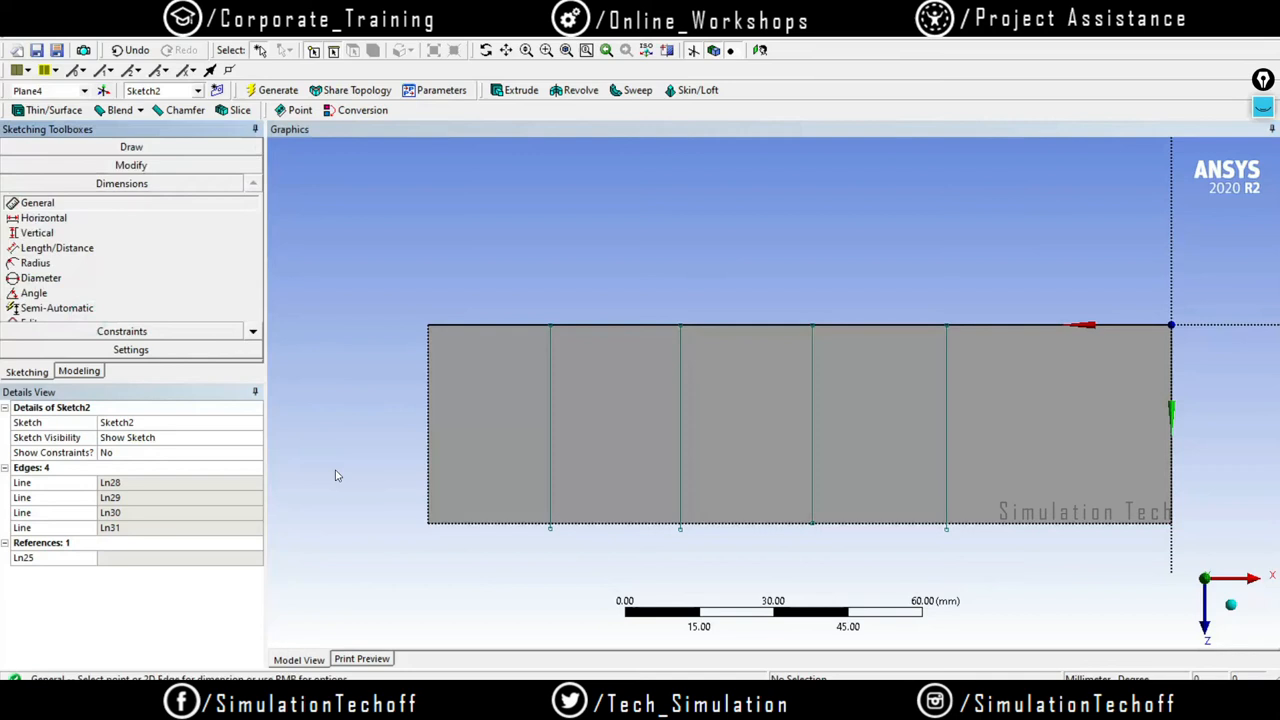
left_click(431, 478)
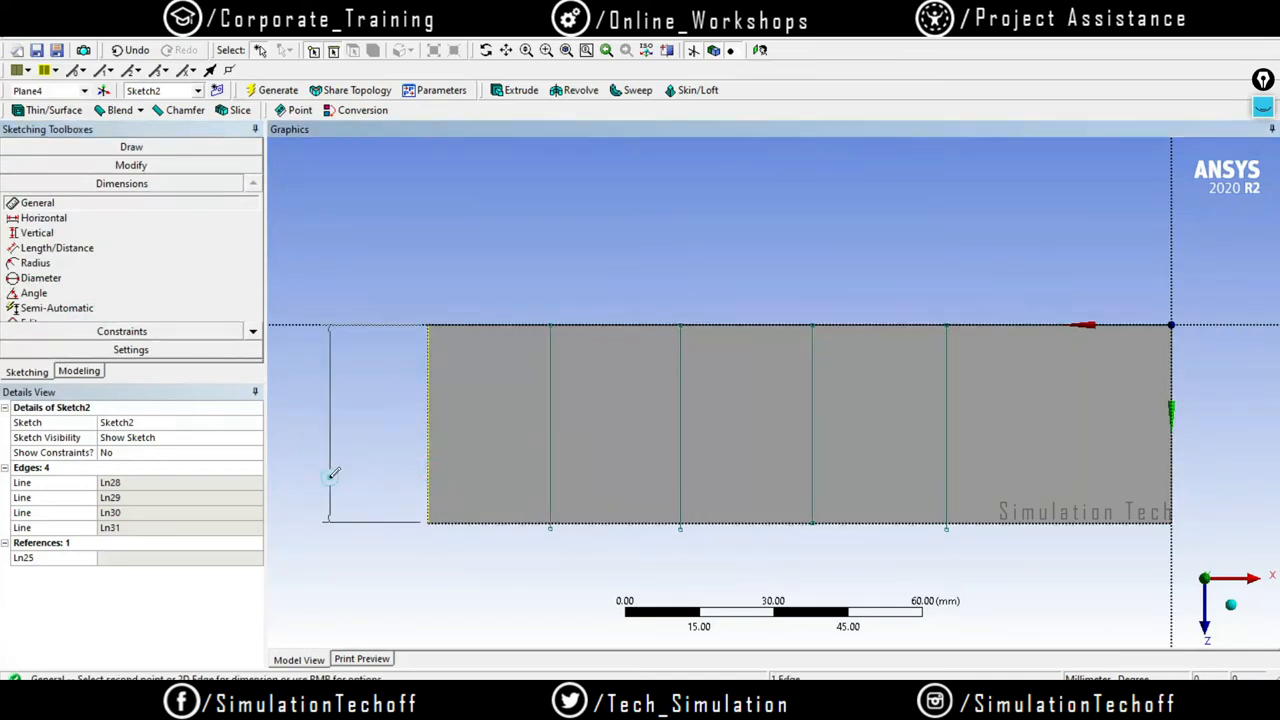
left_click(335, 472)
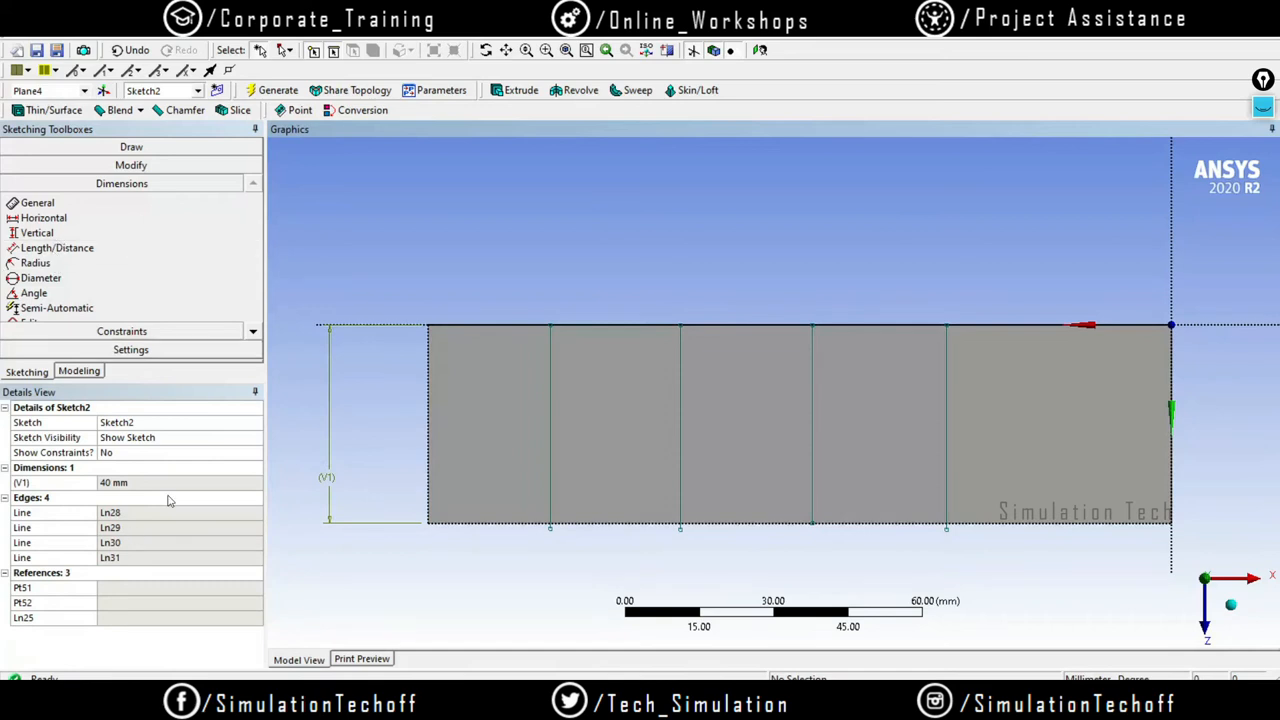
right_click(60, 483)
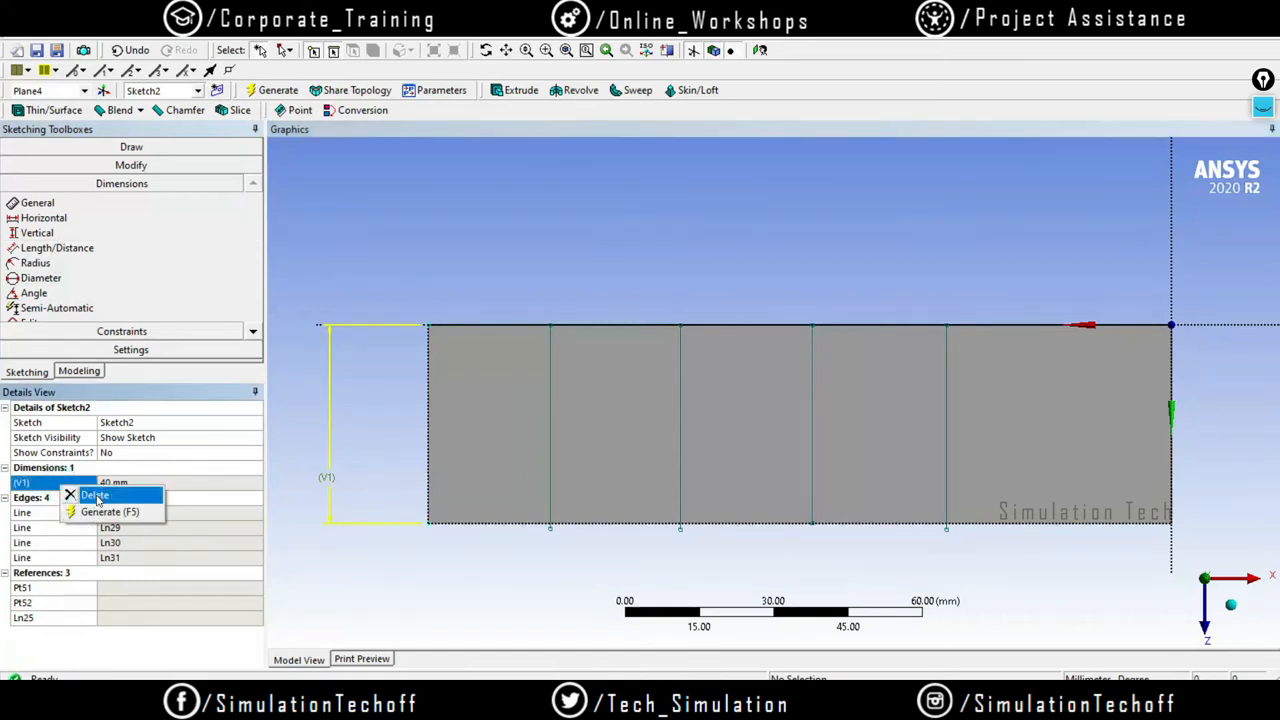
left_click(85, 494)
Add a horizontal dimension from the deck's end edge to the nearest dividing line and set it to 30 mm
left_click(37, 203)
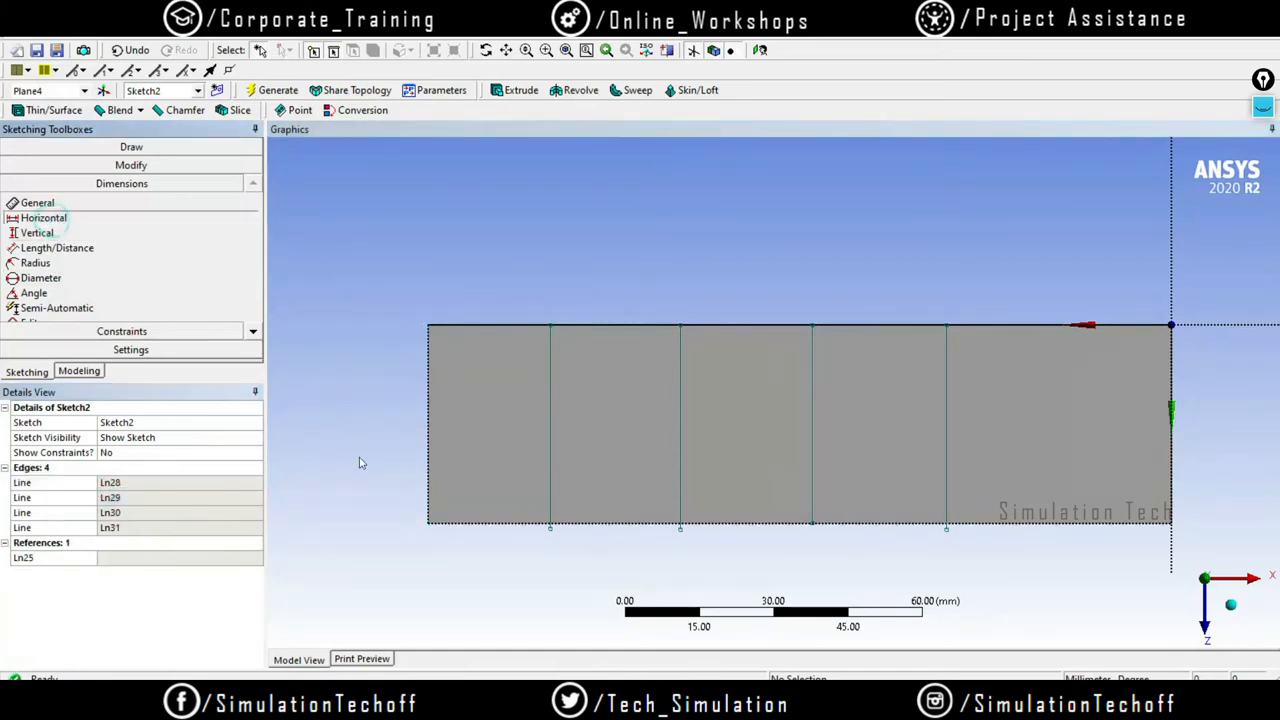
left_click(428, 450)
left_click(556, 472)
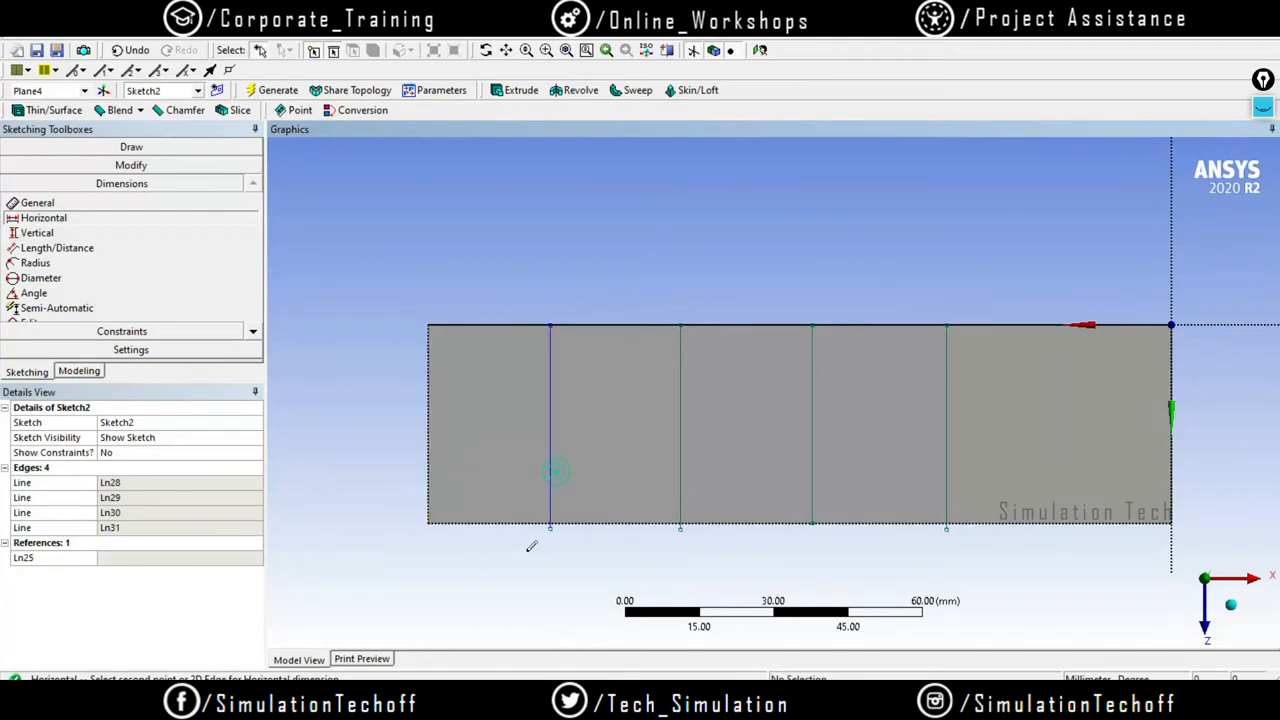
left_click(517, 596)
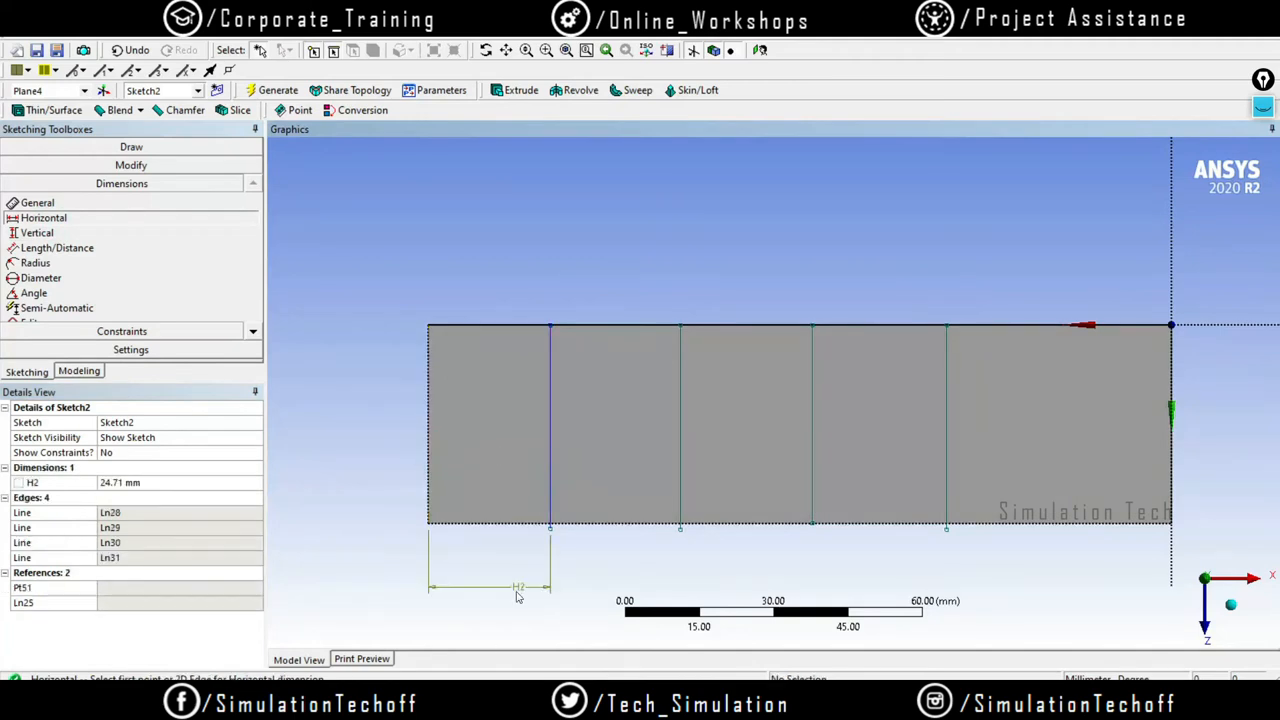
left_click(130, 483)
type("30")
key("Return")
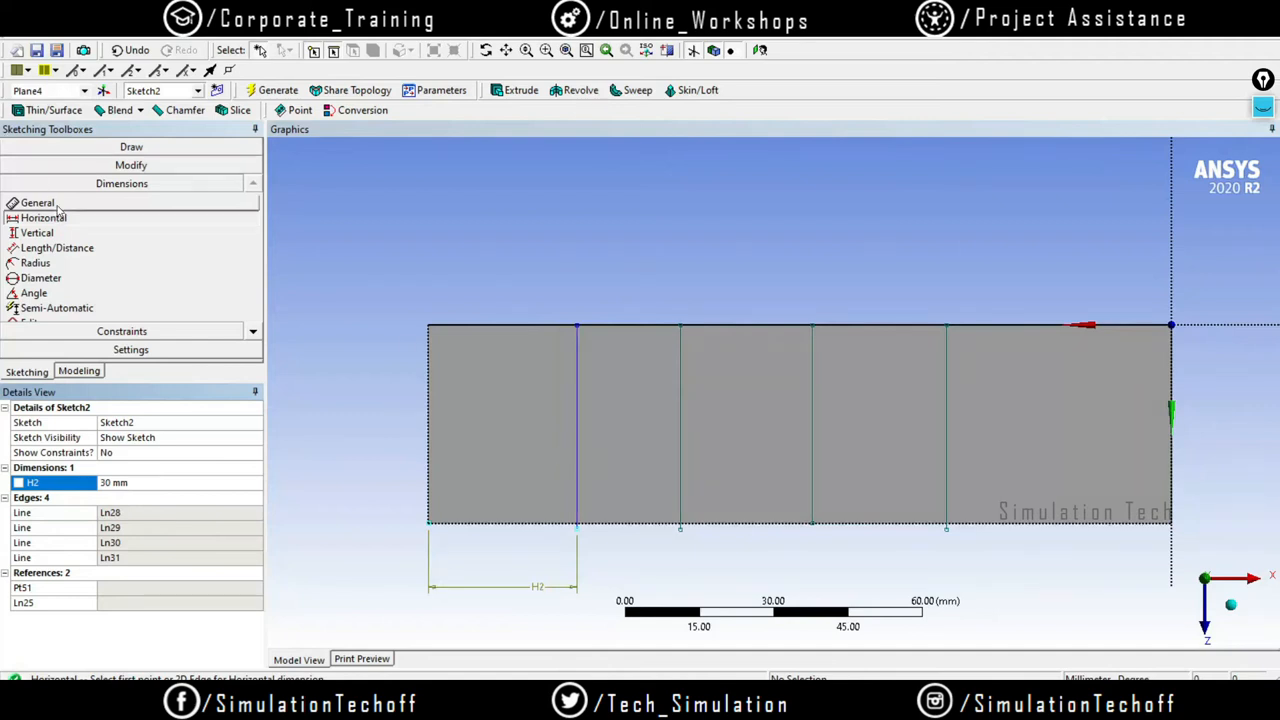
Add horizontal dimensions between each pair of neighbouring dividing lines on the deck
left_click(574, 425)
left_click(681, 447)
left_click(648, 245)
left_click(683, 464)
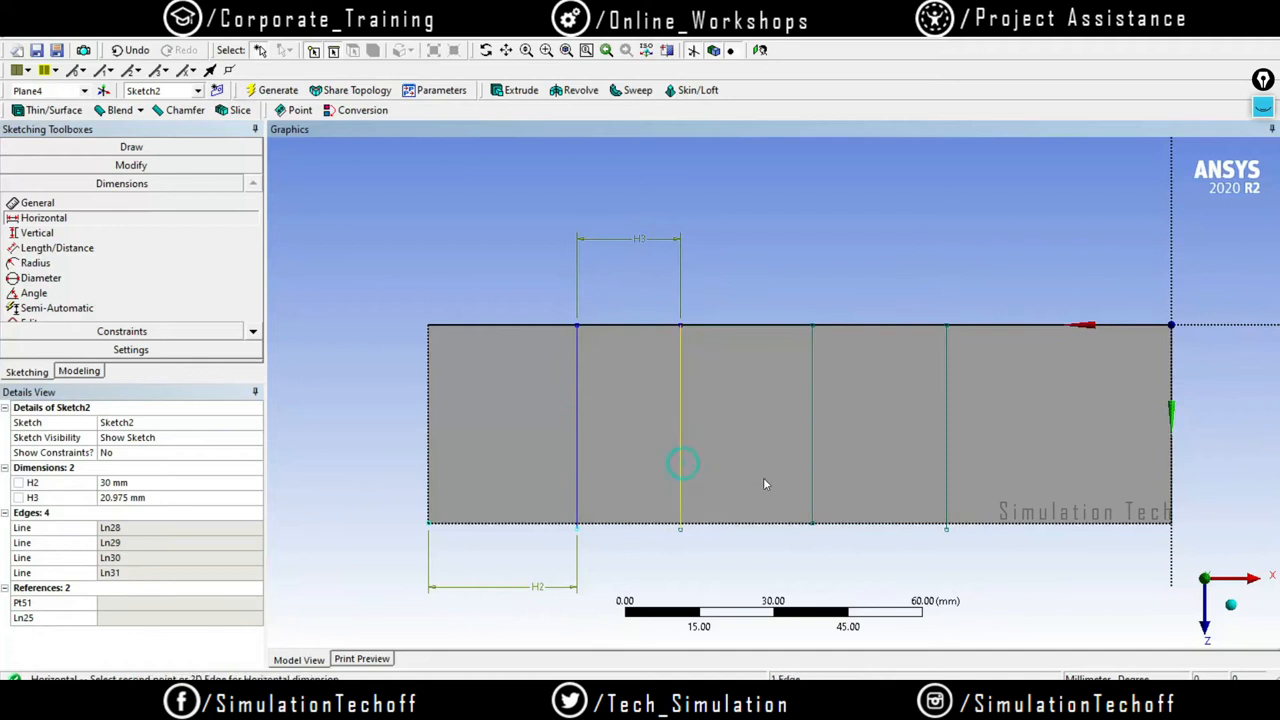
left_click(810, 482)
left_click(771, 572)
left_click(810, 479)
left_click(948, 456)
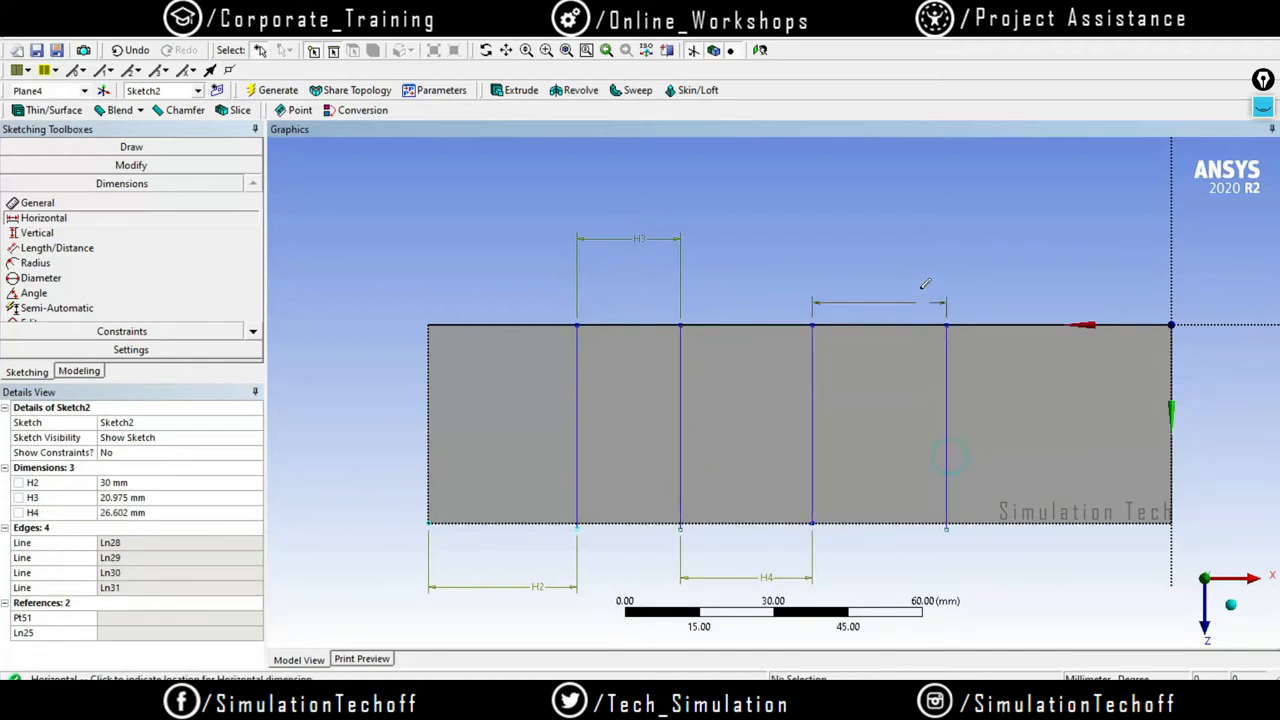
left_click(903, 252)
Set the three spacings between neighbouring dividing lines, H3, H4 and H5, to 30 mm each and leave the sketch
left_click(144, 494)
type("30")
key("Return")
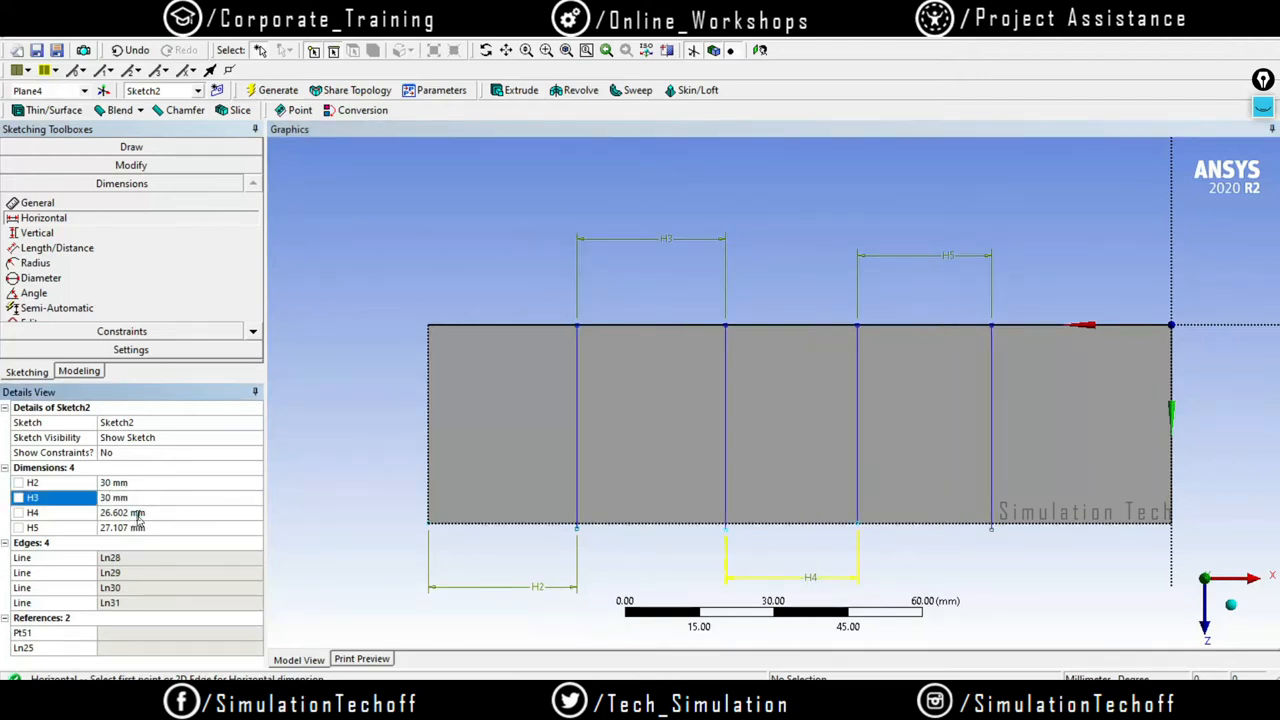
left_click(130, 512)
type("30")
key("Return")
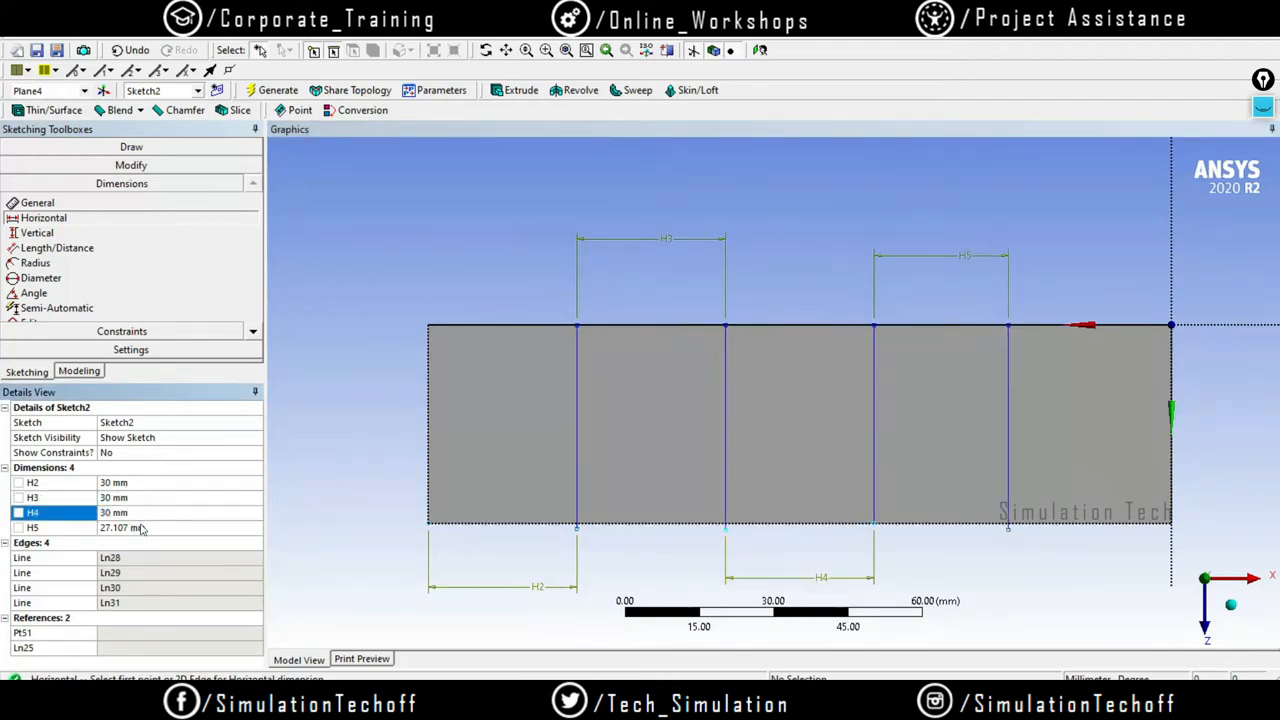
left_click(142, 528)
type("30")
key("Return")
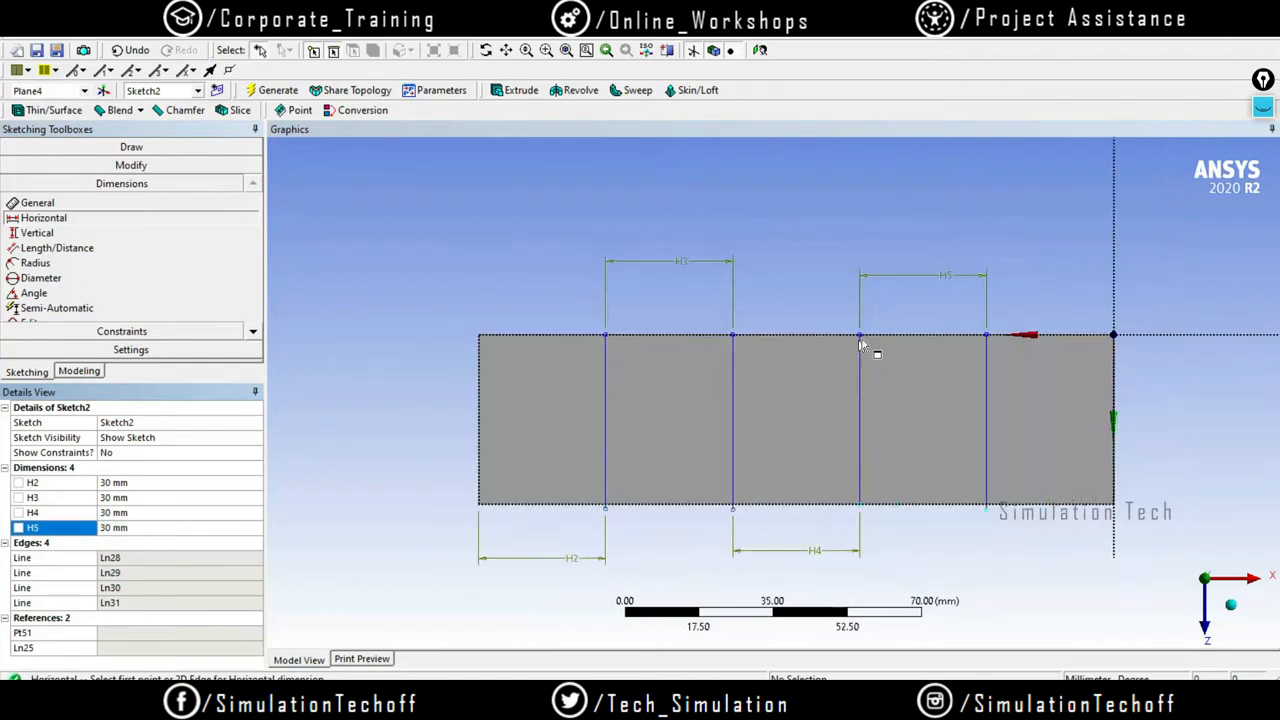
scroll(860, 345, "down", 1)
middle_click_drag(850, 447, 850, 391)
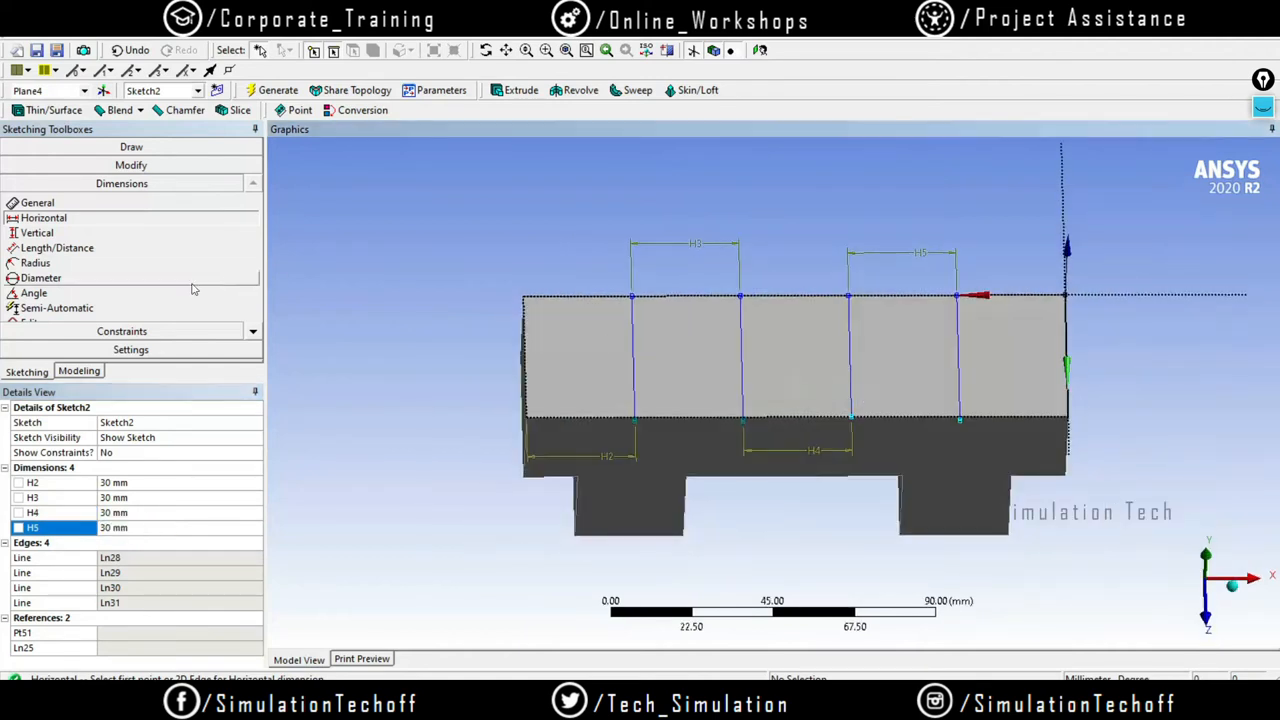
left_click(80, 371)
middle_click_drag(763, 491, 611, 531)
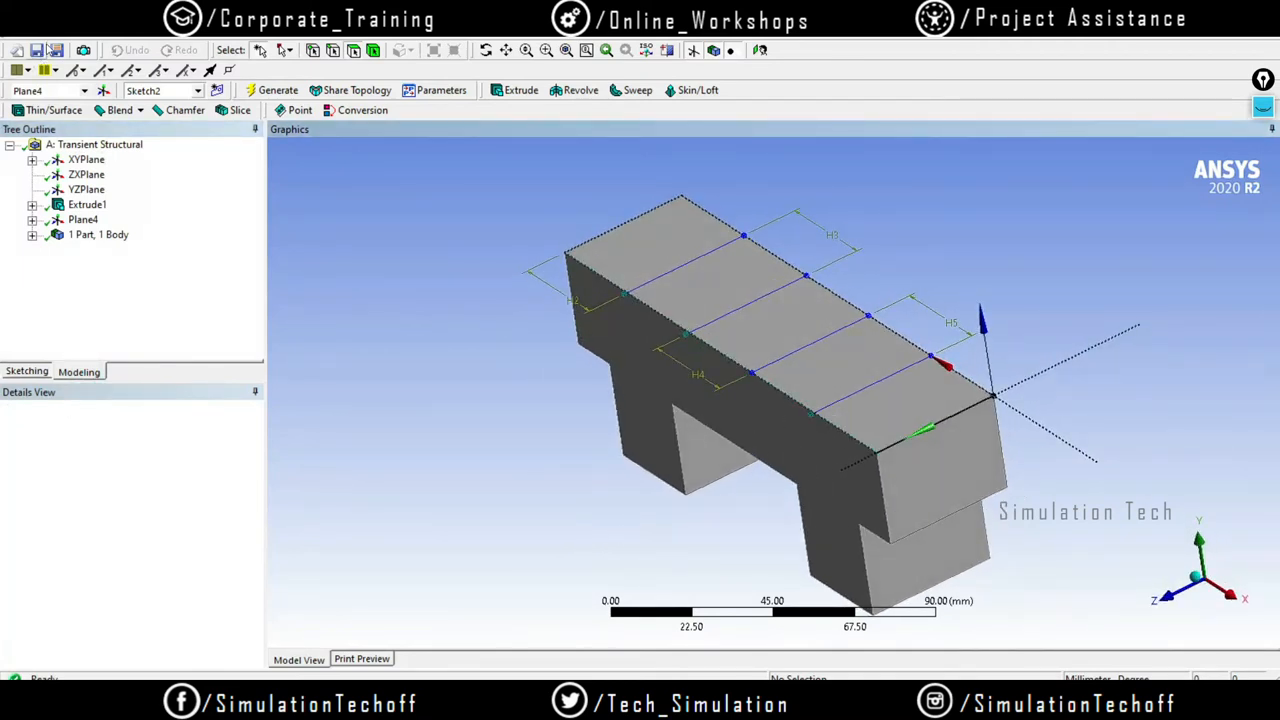
left_click(124, 37)
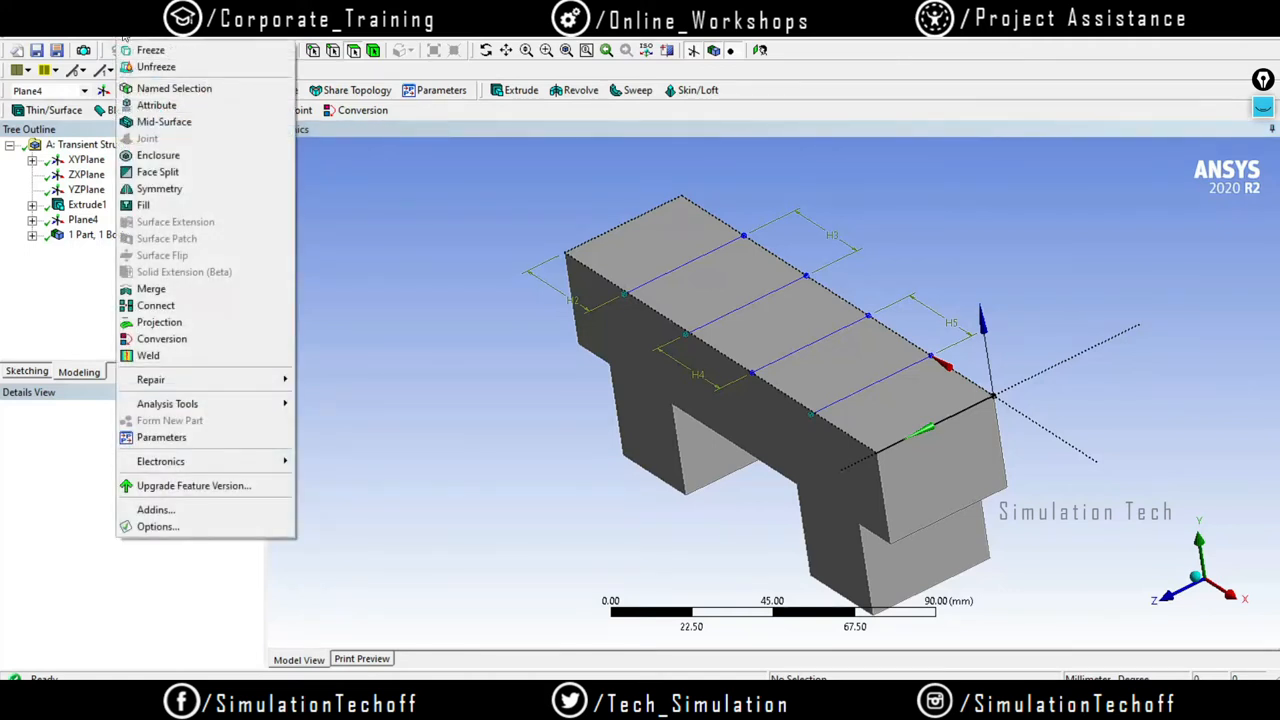
left_click(516, 370)
middle_click_drag(720, 380, 685, 392)
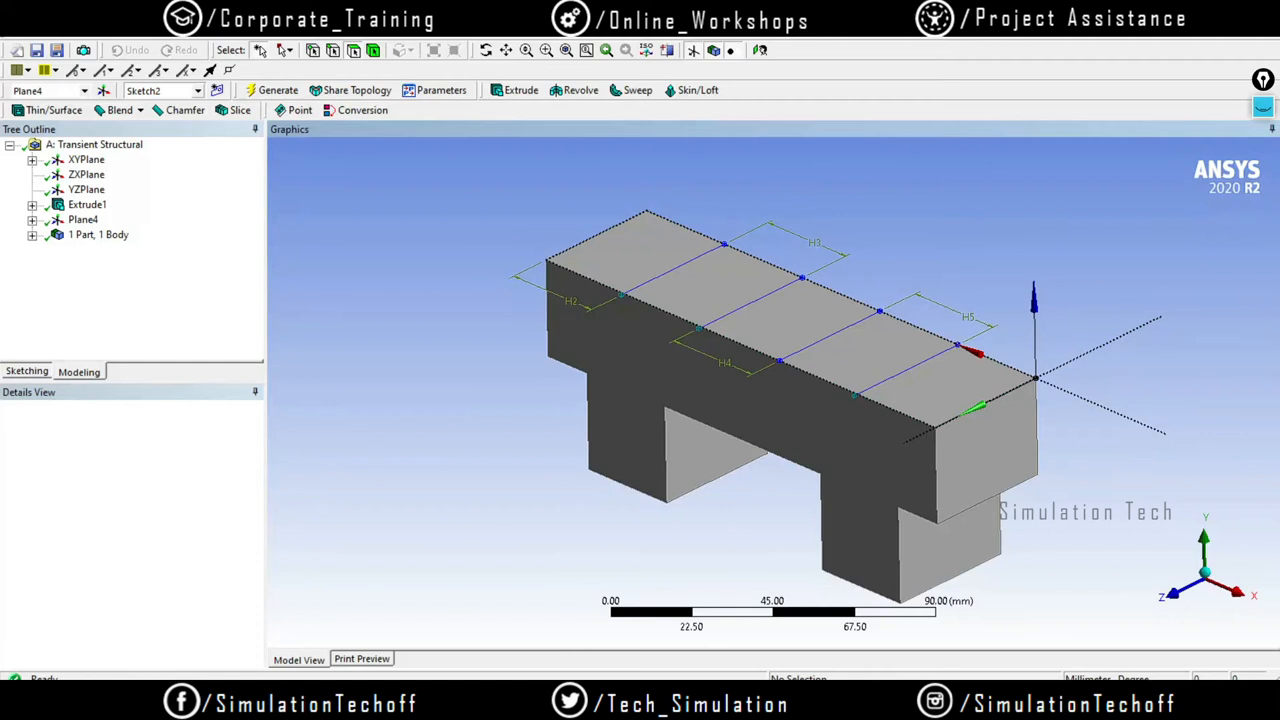
Switch to the Google Meet call, admit the participant asking to join, and return to the bridge model in DesignModeler
mouse_move(471, 700)
left_click(455, 660)
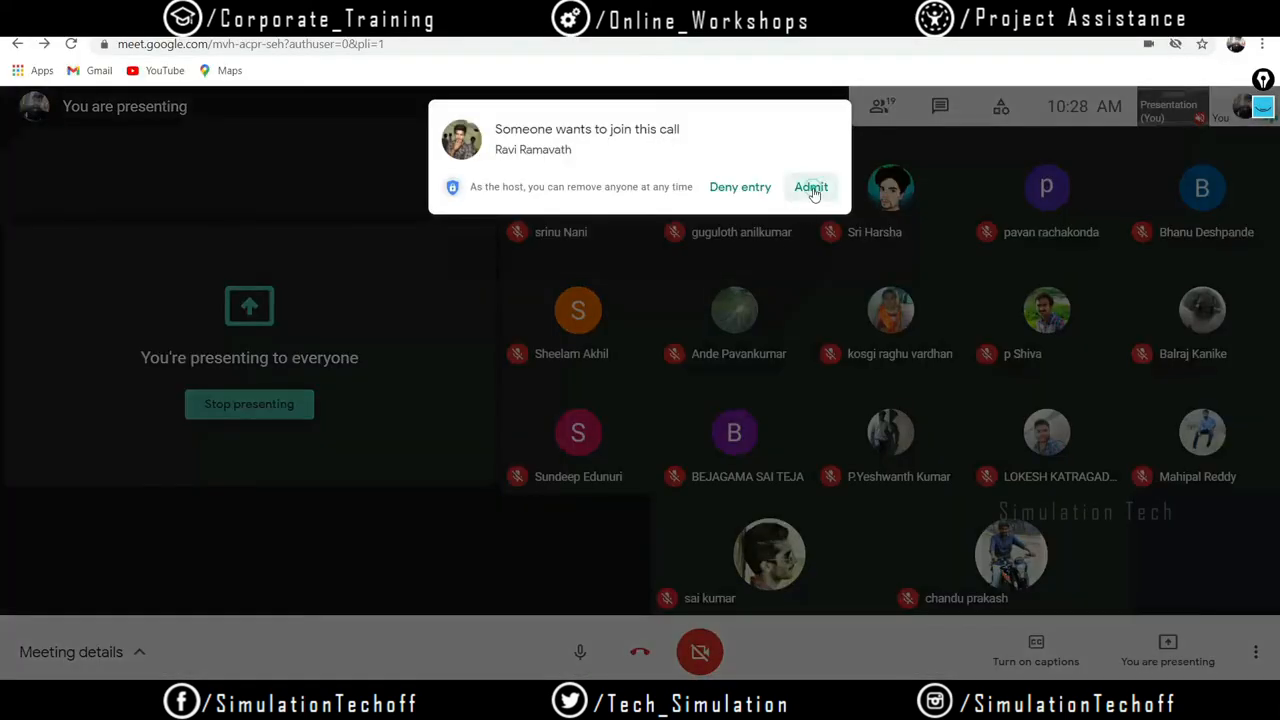
left_click(812, 188)
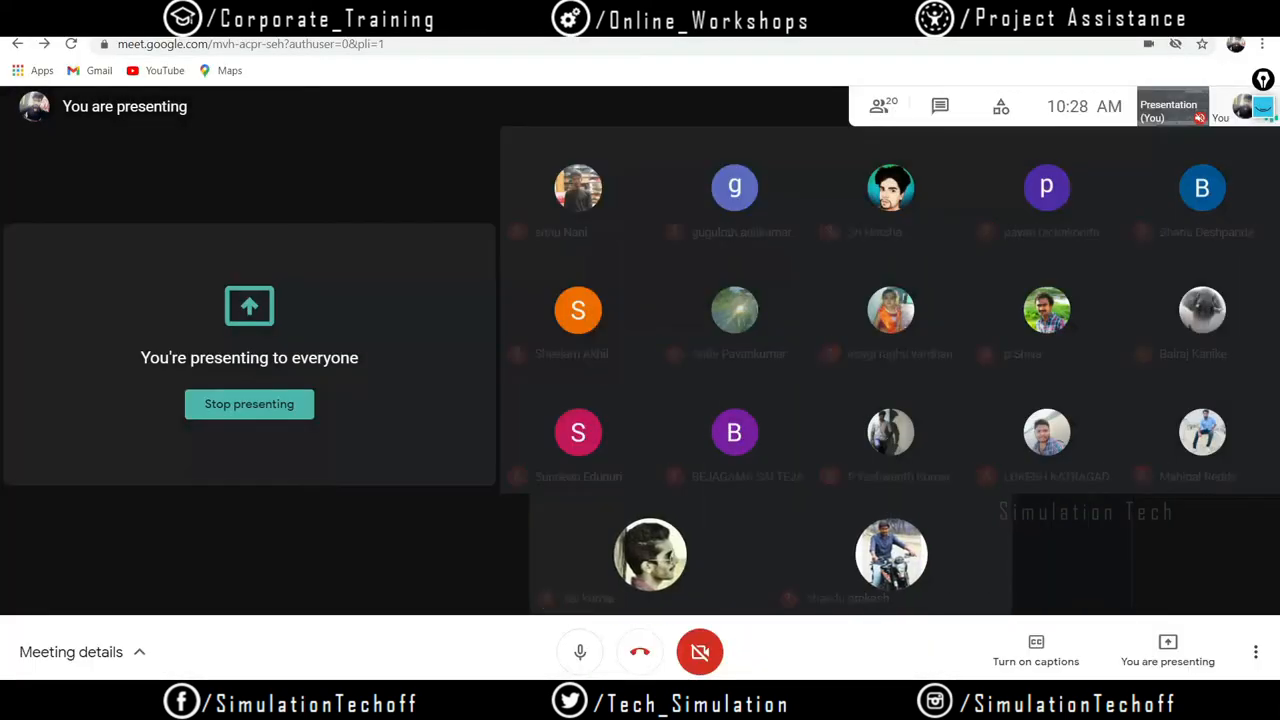
key("alt+Tab")
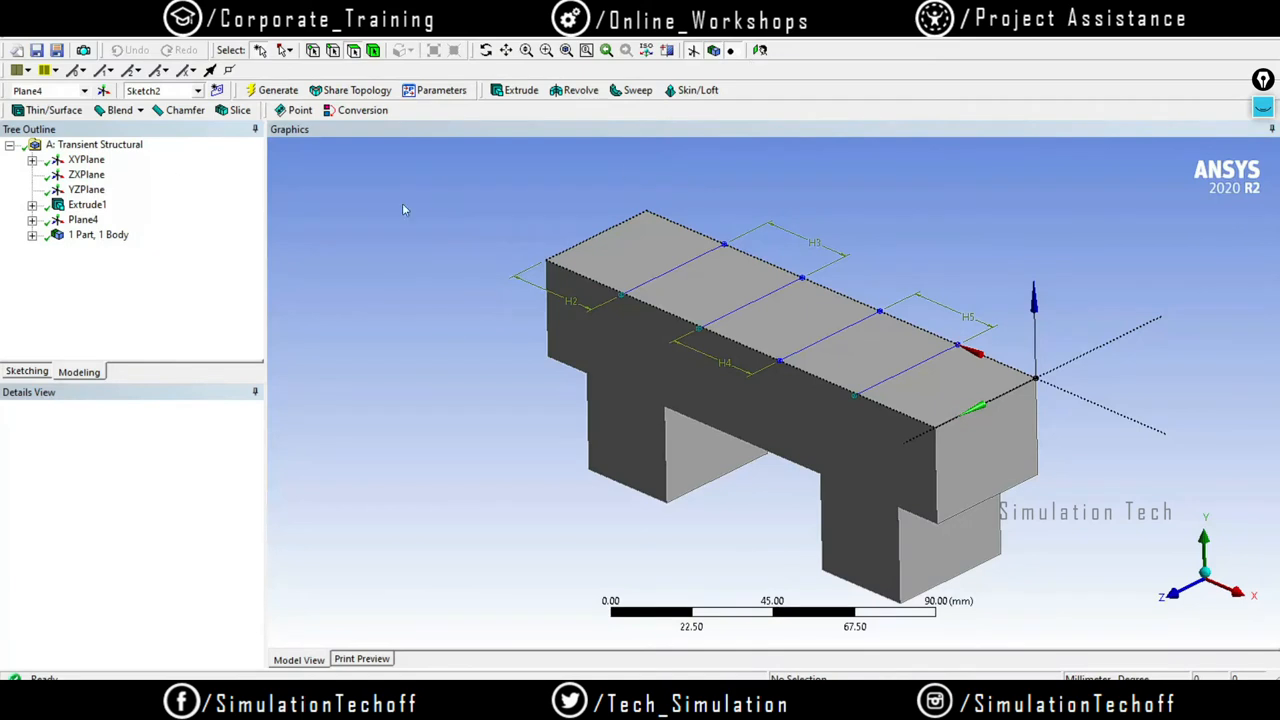
scroll(1060, 269, "up", 1)
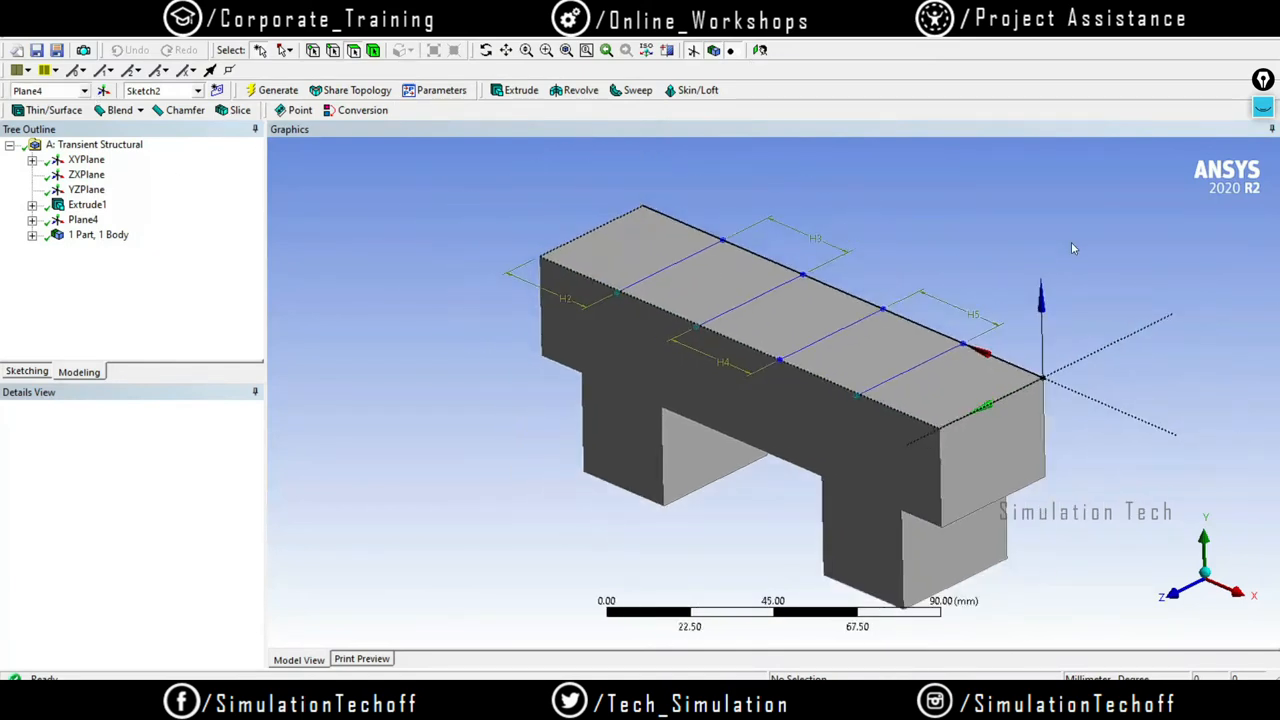
Start a Face Split by points and edges and assign the bridge deck's upper face as the target face
middle_click_drag(845, 316, 829, 346)
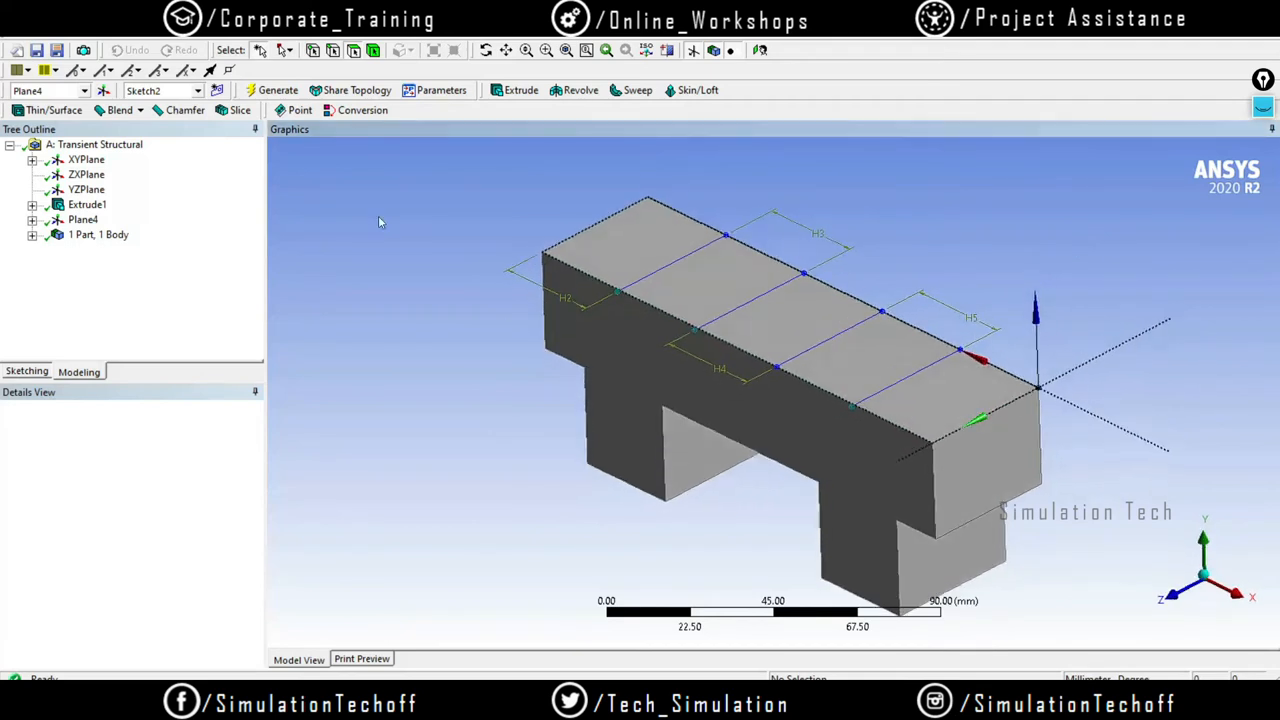
left_click(133, 32)
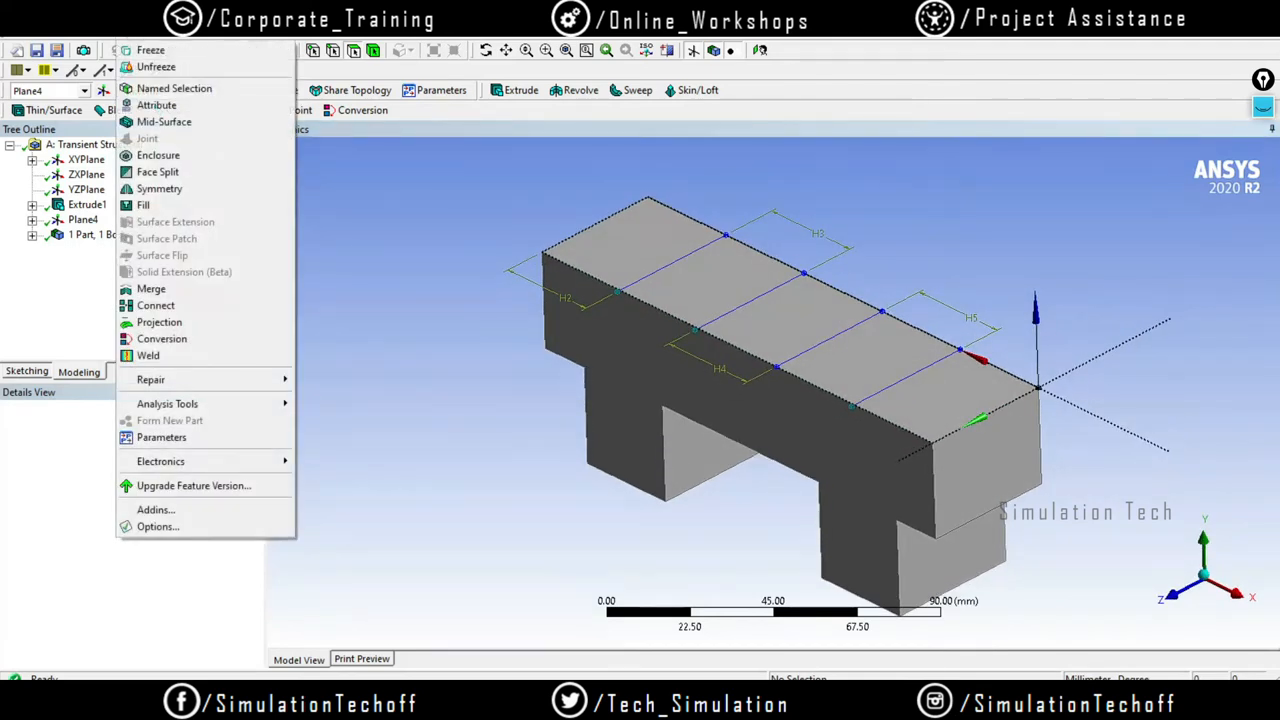
left_click(158, 172)
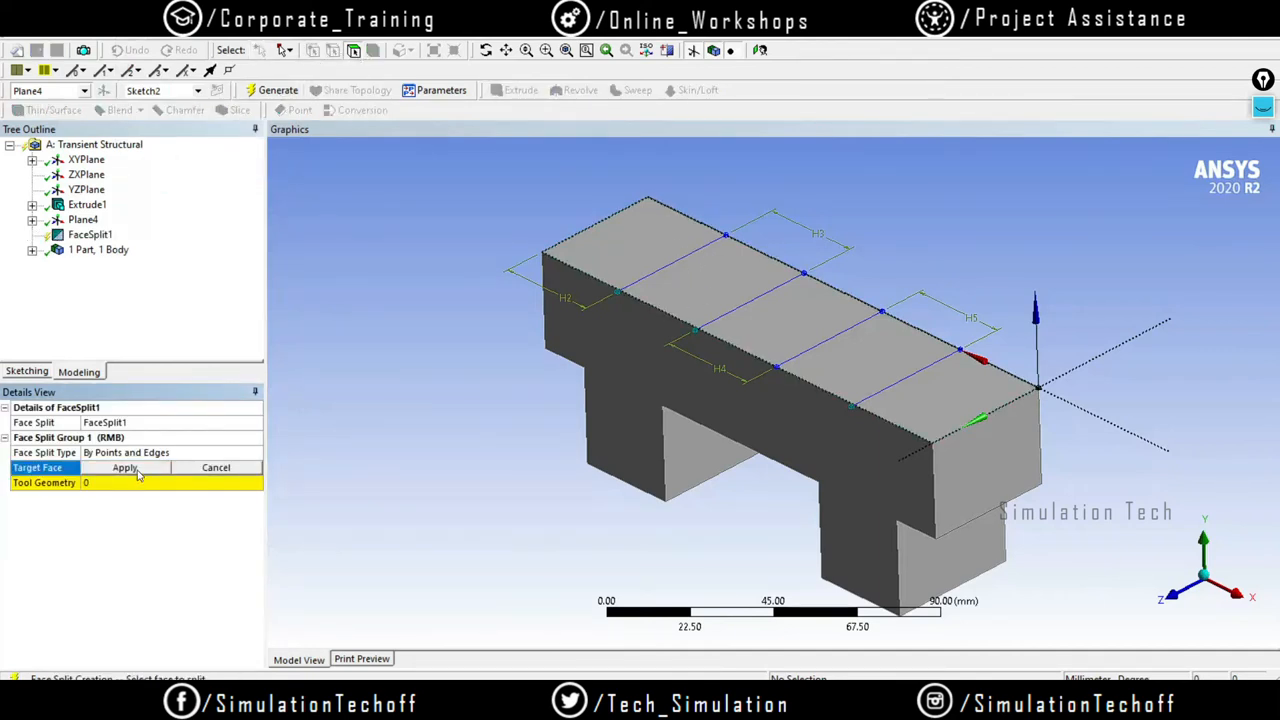
left_click(634, 317)
left_click(105, 468)
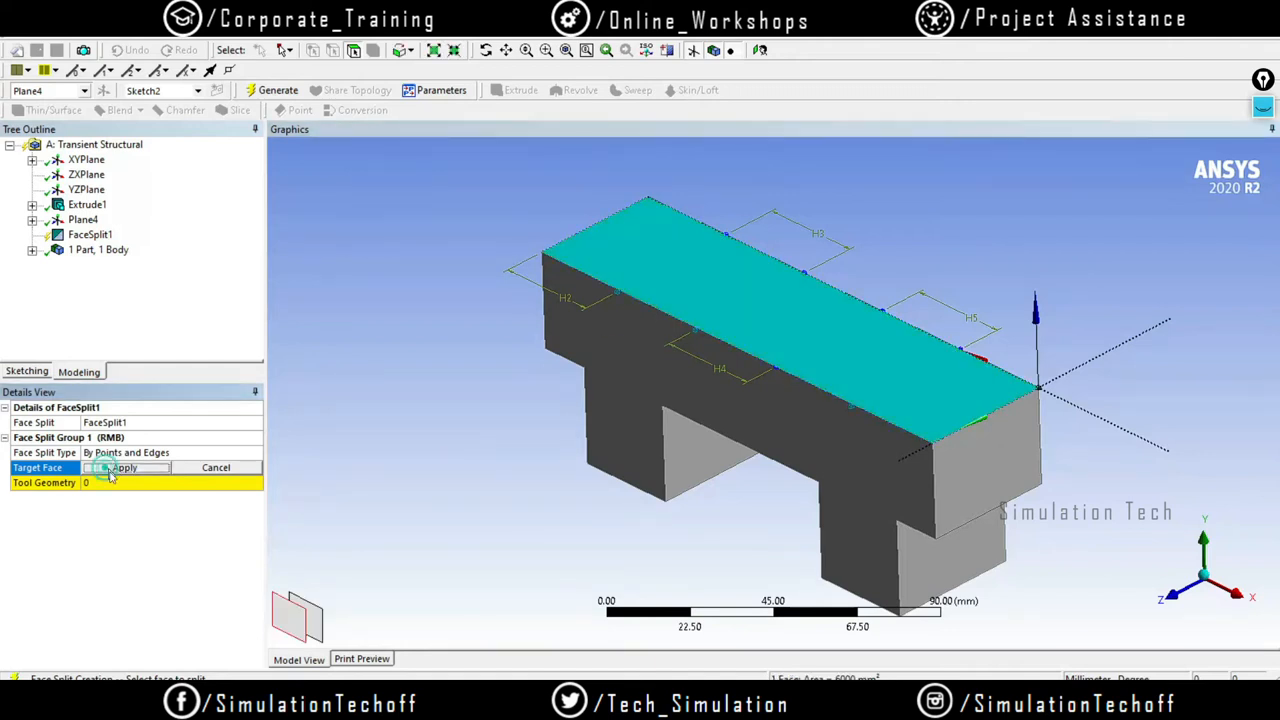
Use the four sketched dividing lines on the deck as the split's tool geometry and generate the face split
left_click(333, 51)
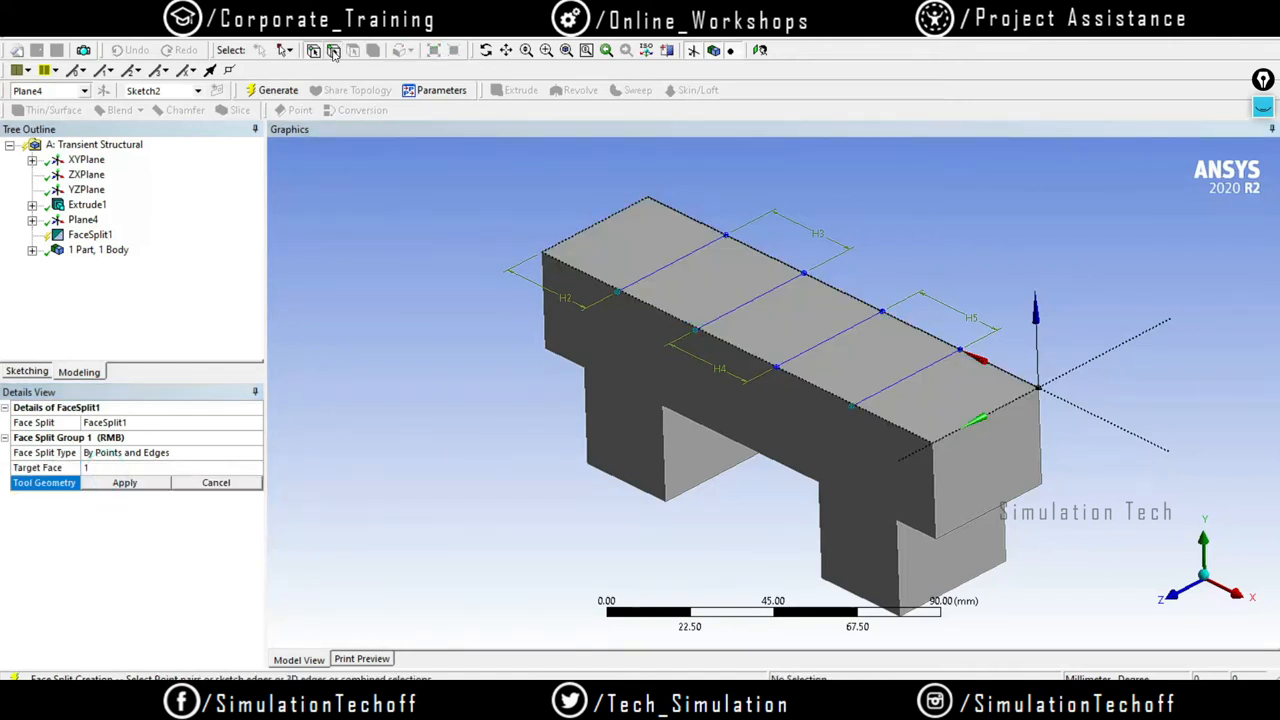
left_click(658, 268)
left_click(737, 320, "ctrl")
left_click(826, 347, "ctrl")
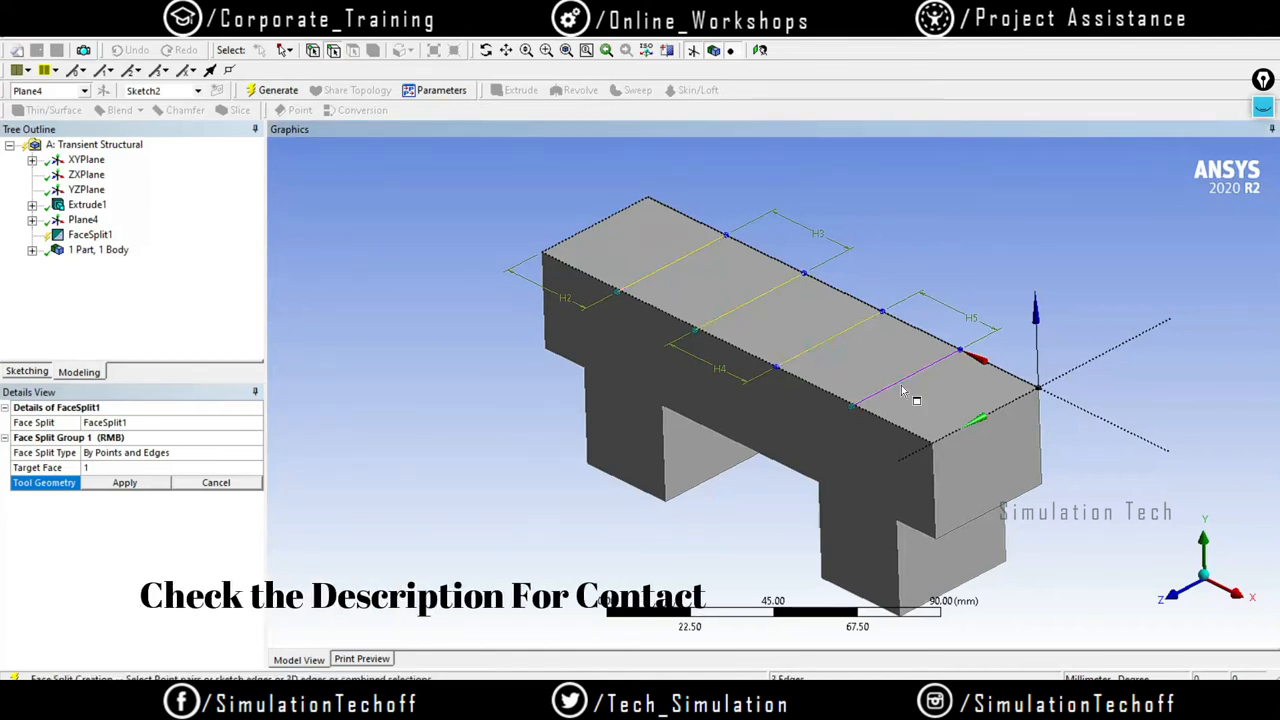
left_click(906, 378, "ctrl")
left_click(166, 483)
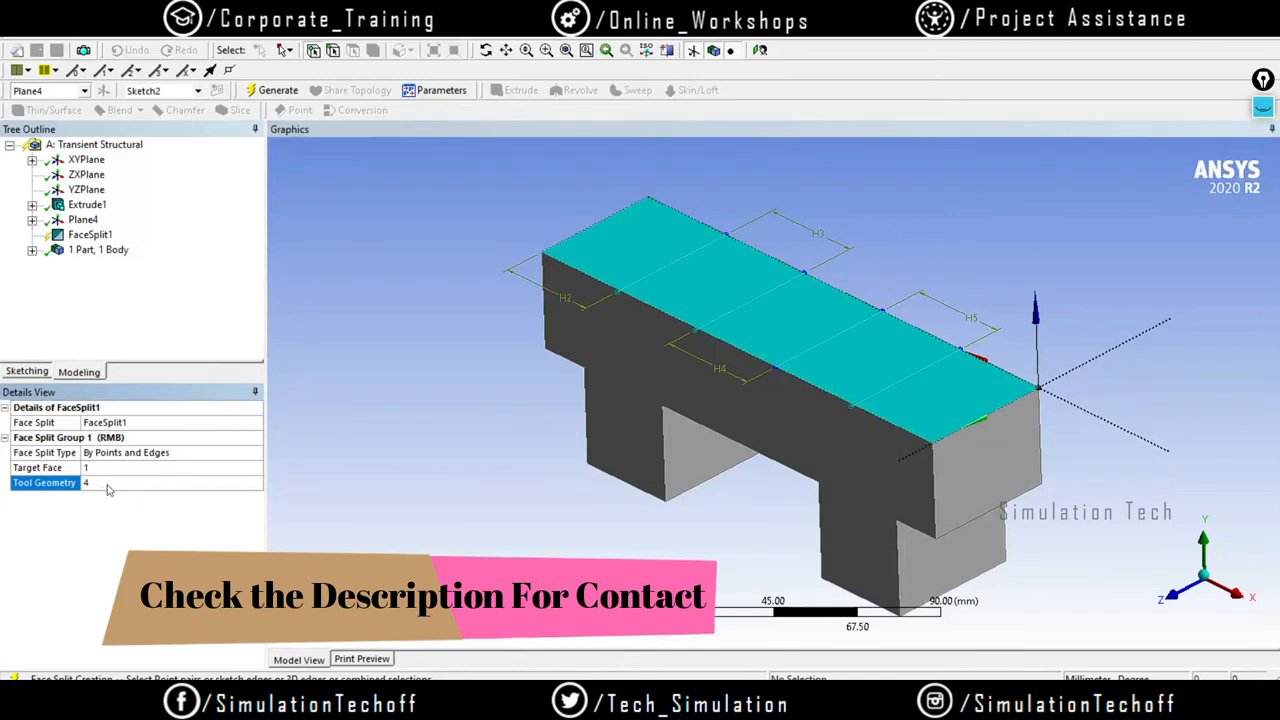
left_click(270, 90)
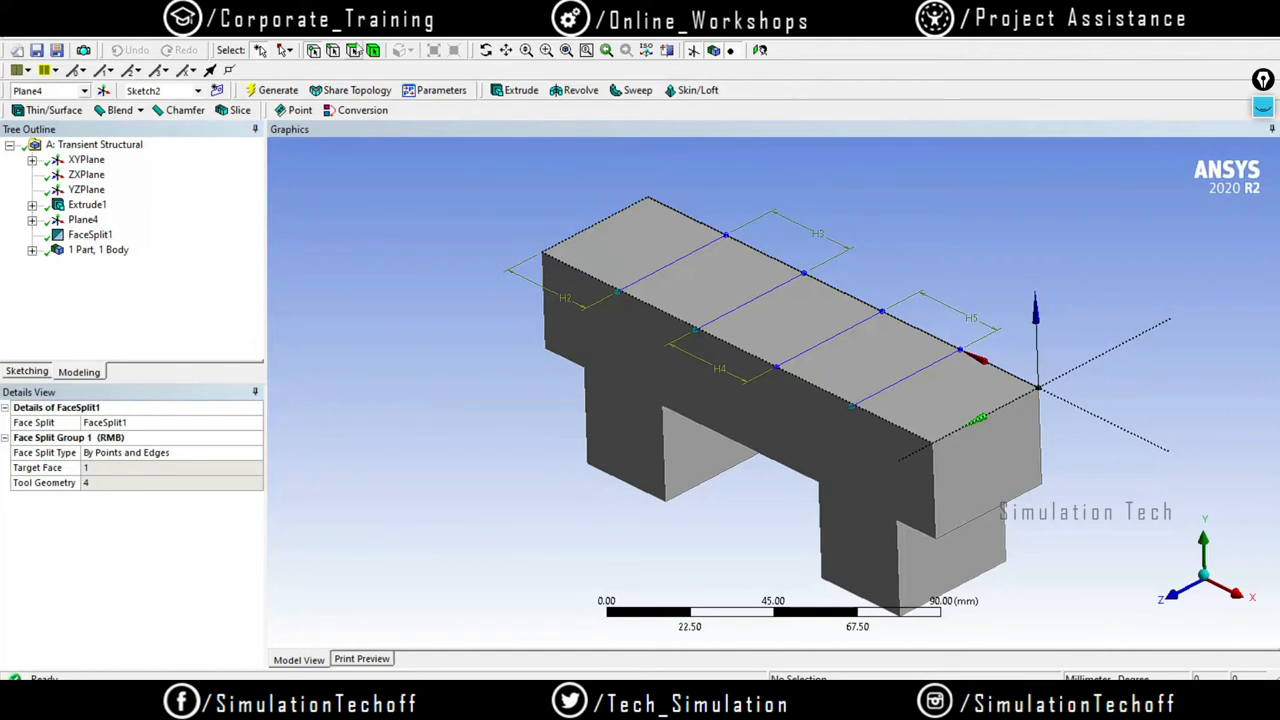
Check the five separate faces along the split deck by selecting them one after another
left_click(678, 247)
left_click(783, 309)
left_click(853, 357)
left_click(890, 400)
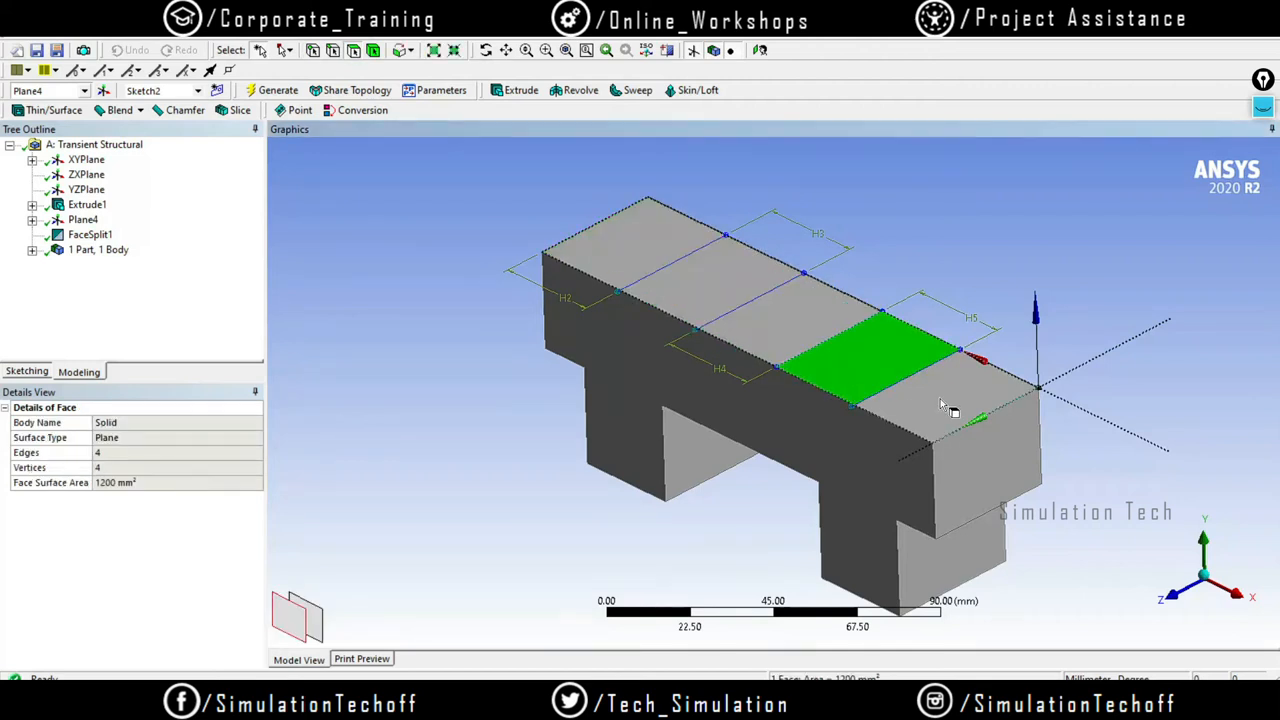
middle_click_drag(886, 425, 950, 422)
scroll(920, 429, "up", 1)
scroll(920, 429, "down", 1)
scroll(949, 423, "up", 1)
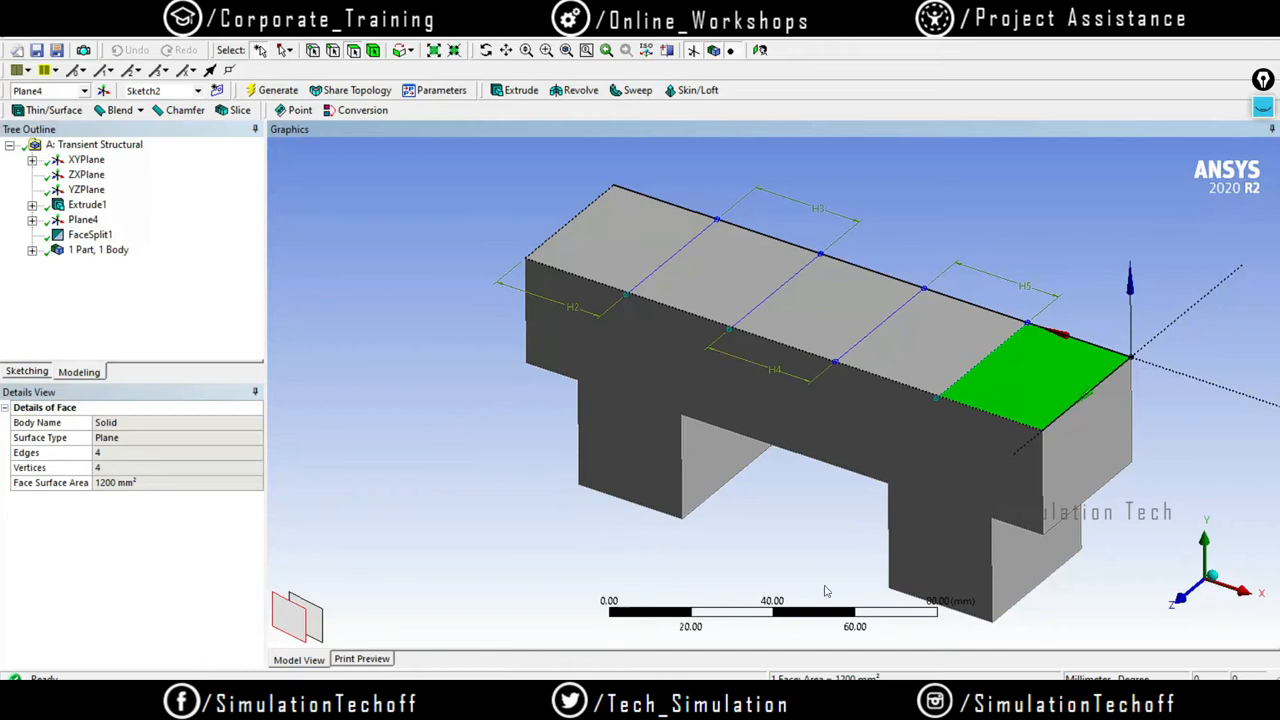
left_click(806, 550)
left_click(1044, 385)
left_click(948, 347)
left_click(842, 314)
left_click(720, 267)
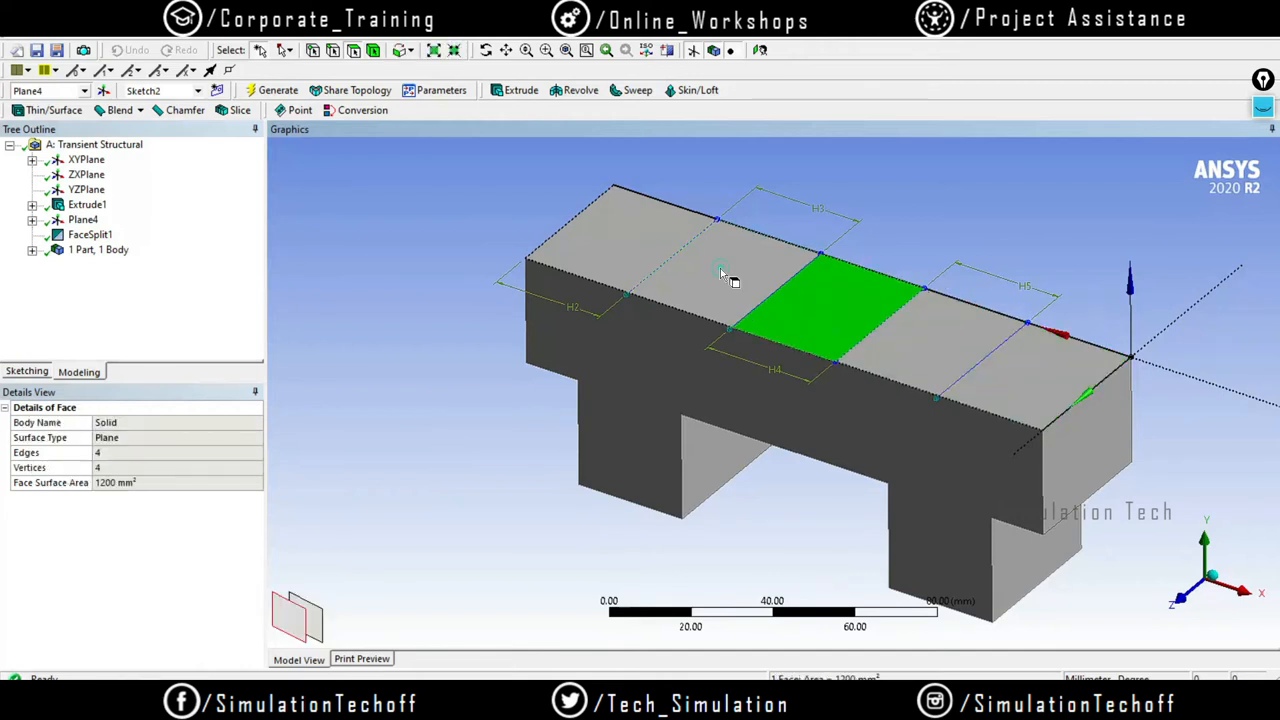
left_click(625, 241)
left_click(1159, 464)
scroll(1178, 464, "up", 5)
scroll(1178, 464, "down", 5)
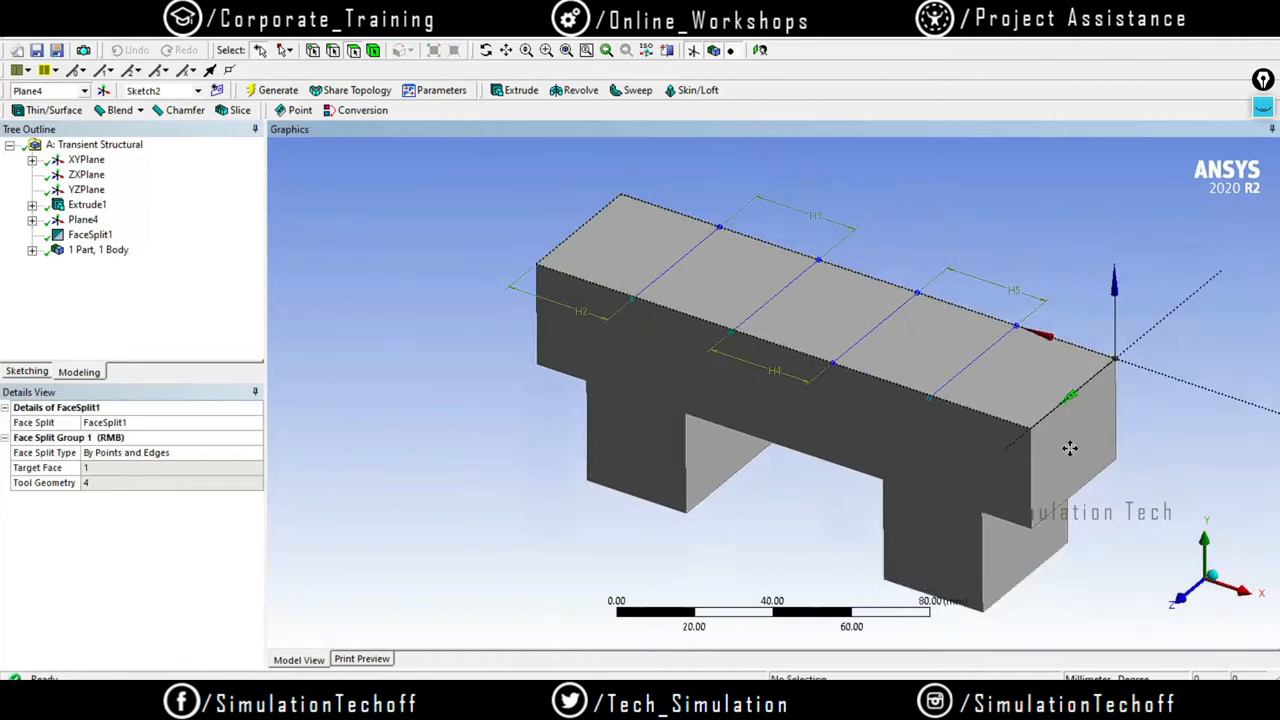
middle_click_drag(1071, 449, 988, 457, "ctrl")
Show the annotation whiteboard, undo the recent pen strokes back to the bridge load sketch, and return to the bridge model
left_click(1265, 109)
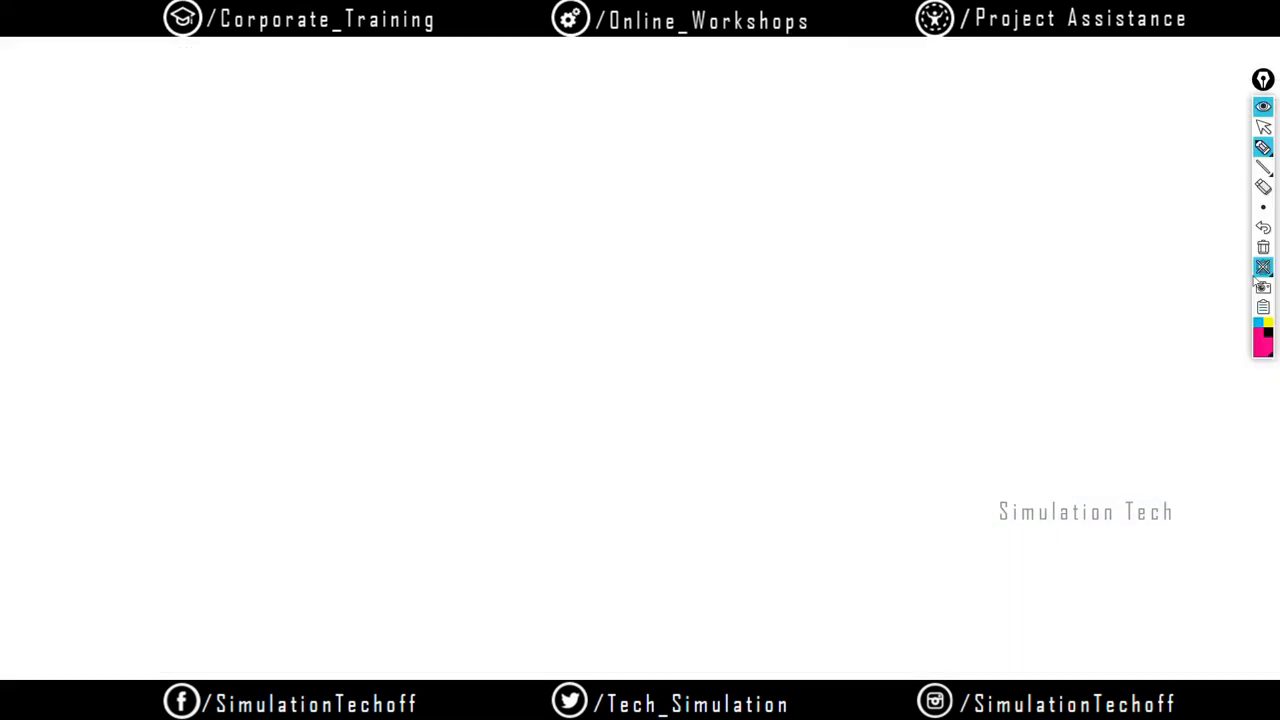
left_click(1265, 230)
left_click(1265, 230)
left_click(1265, 230)
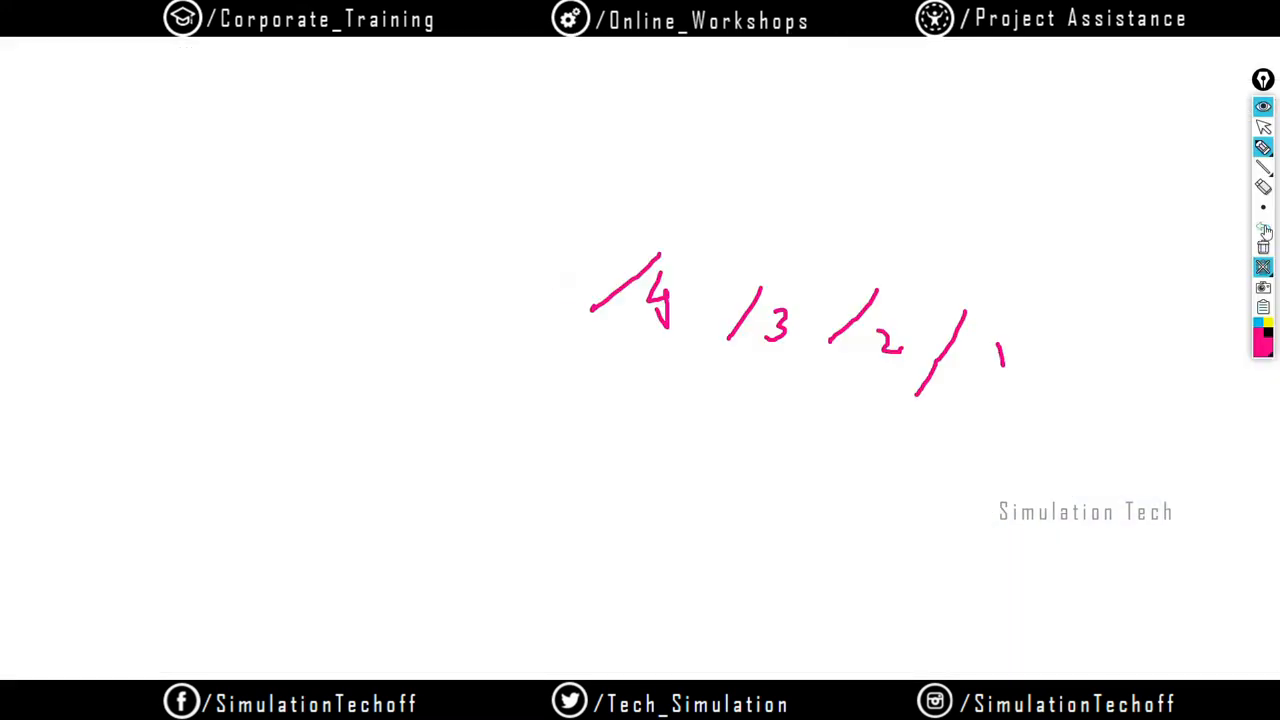
left_click(1265, 230)
left_click(1265, 230)
left_click(1265, 230)
left_click(1265, 230)
left_click(1265, 230)
left_click(1265, 230)
left_click(1265, 230)
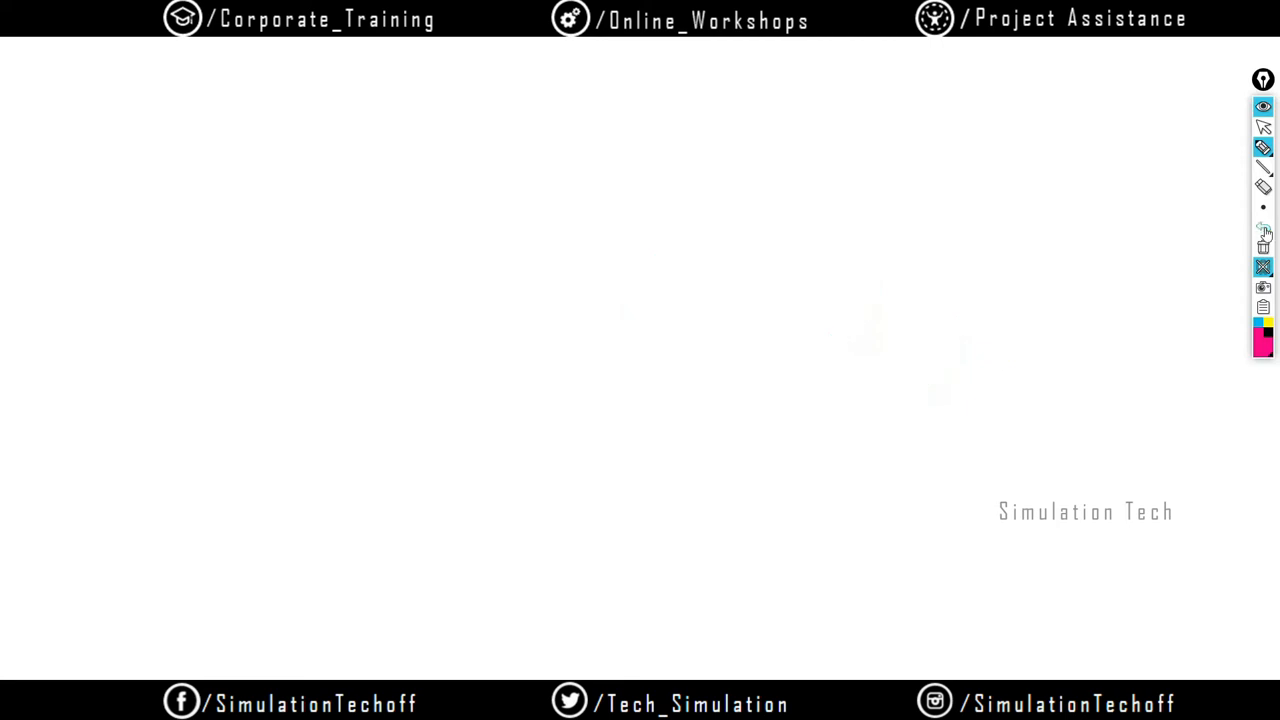
left_click(1265, 230)
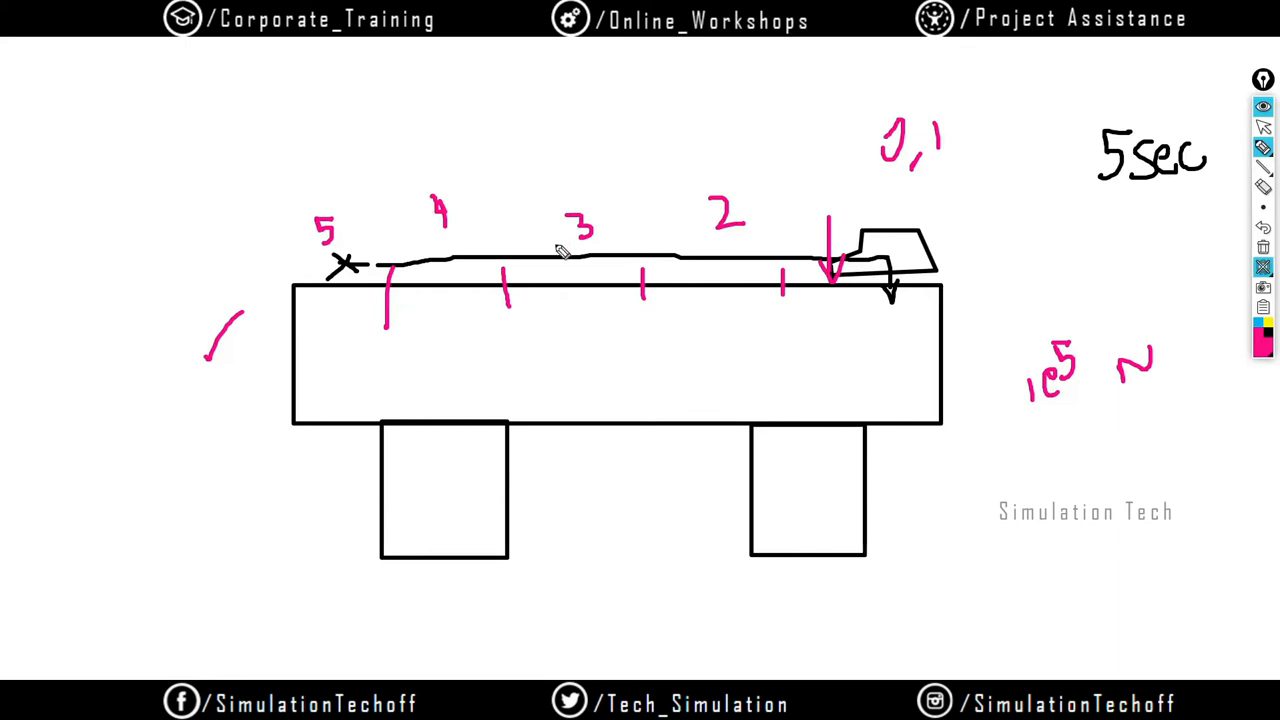
left_click_drag(237, 236, 265, 156)
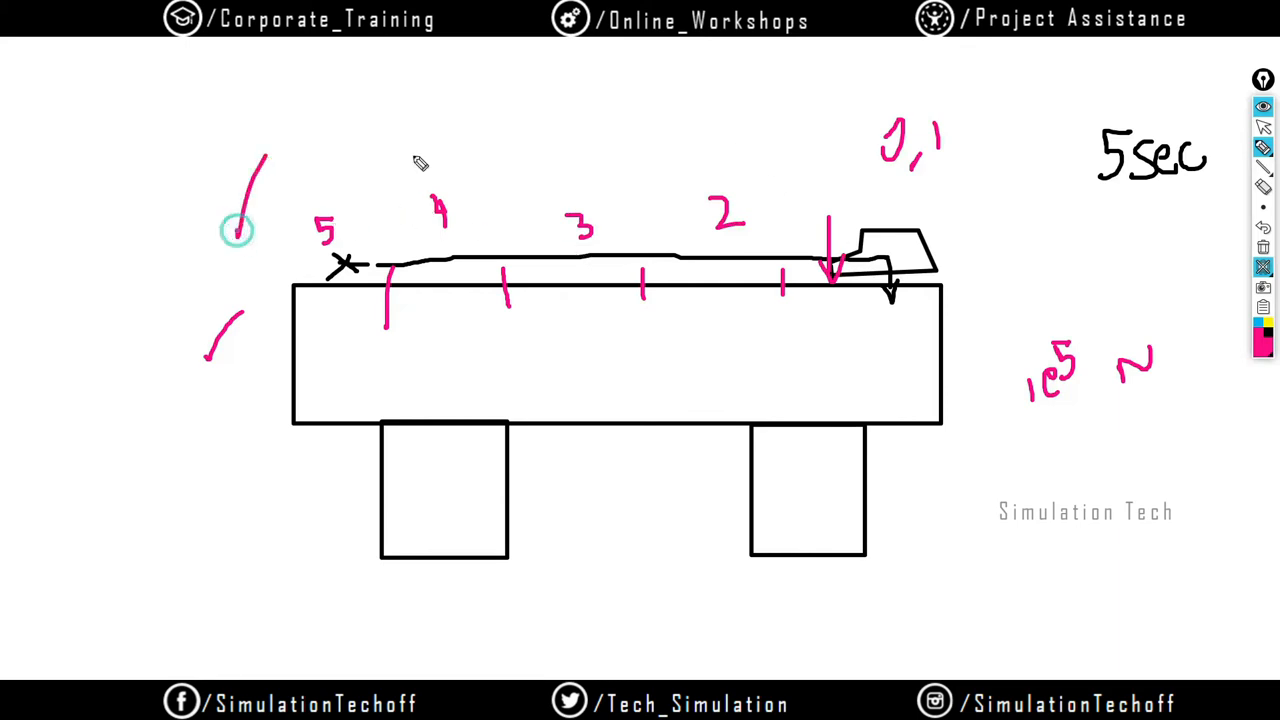
left_click(1265, 107)
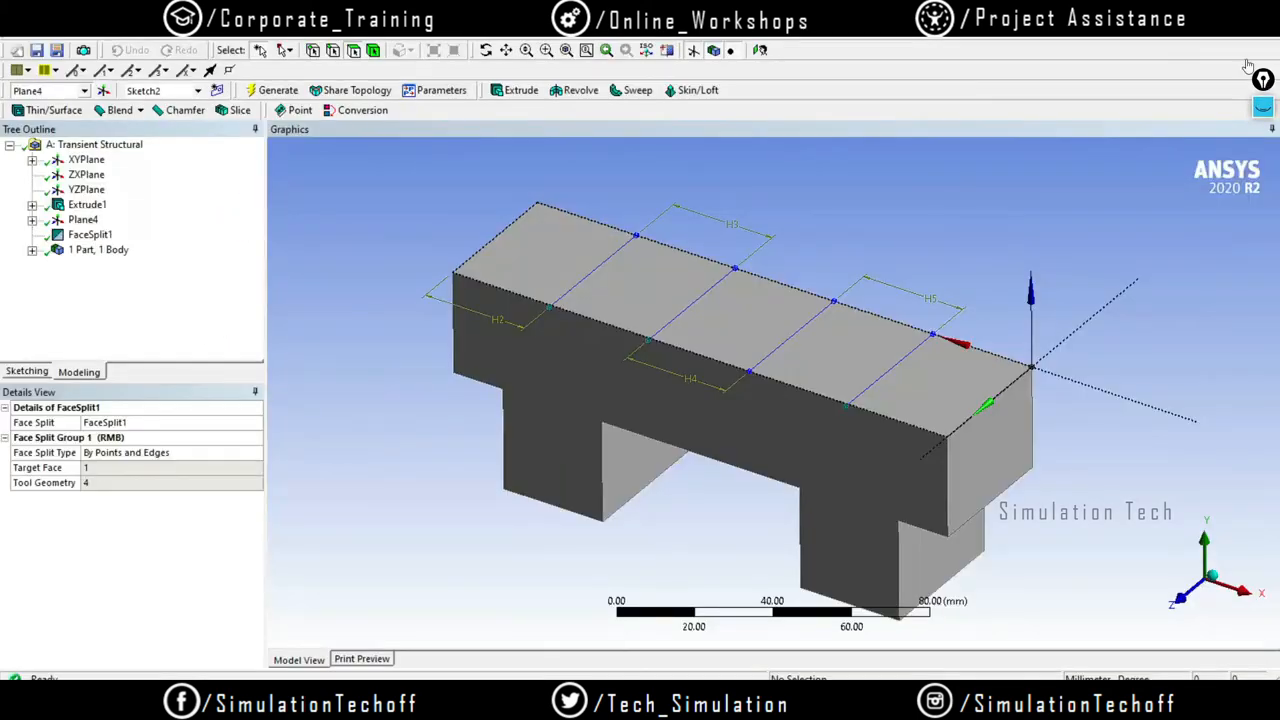
Switch to Workbench, dismiss the project save prompt and open the Transient Structural system's Model cell in Mechanical
left_click_drag(1260, 78, 1186, 56)
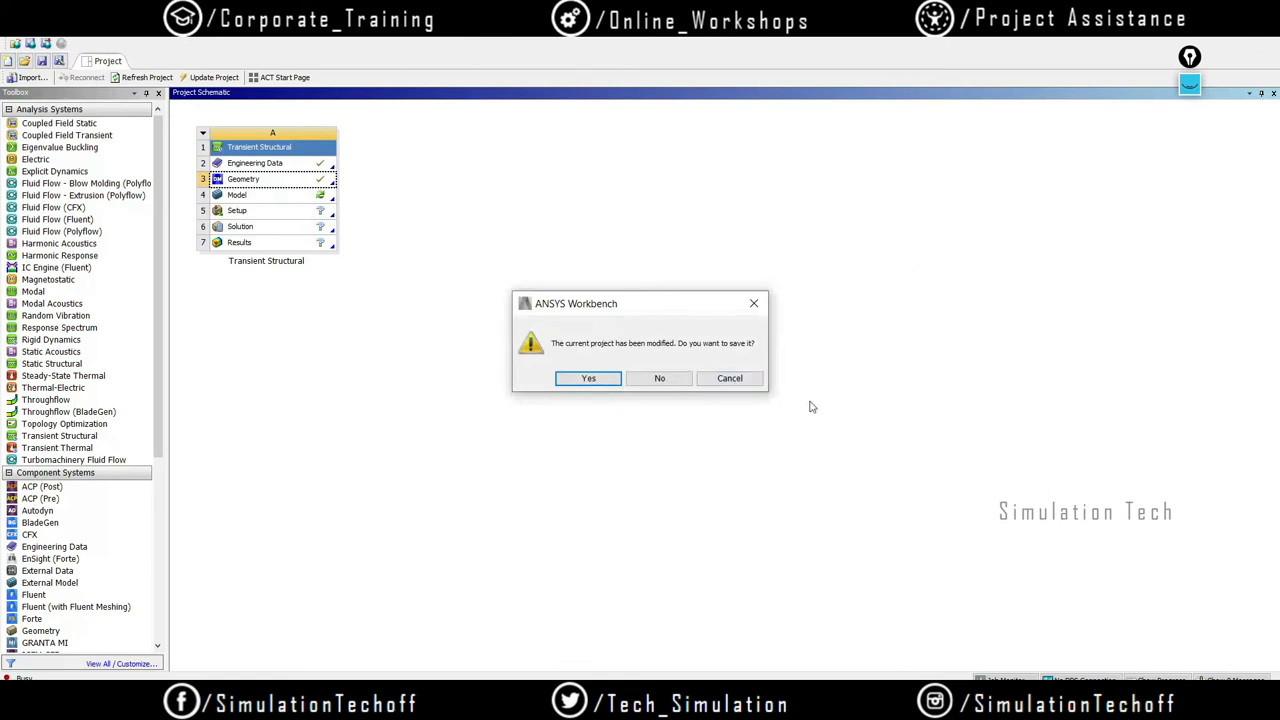
left_click(730, 378)
left_click(271, 196)
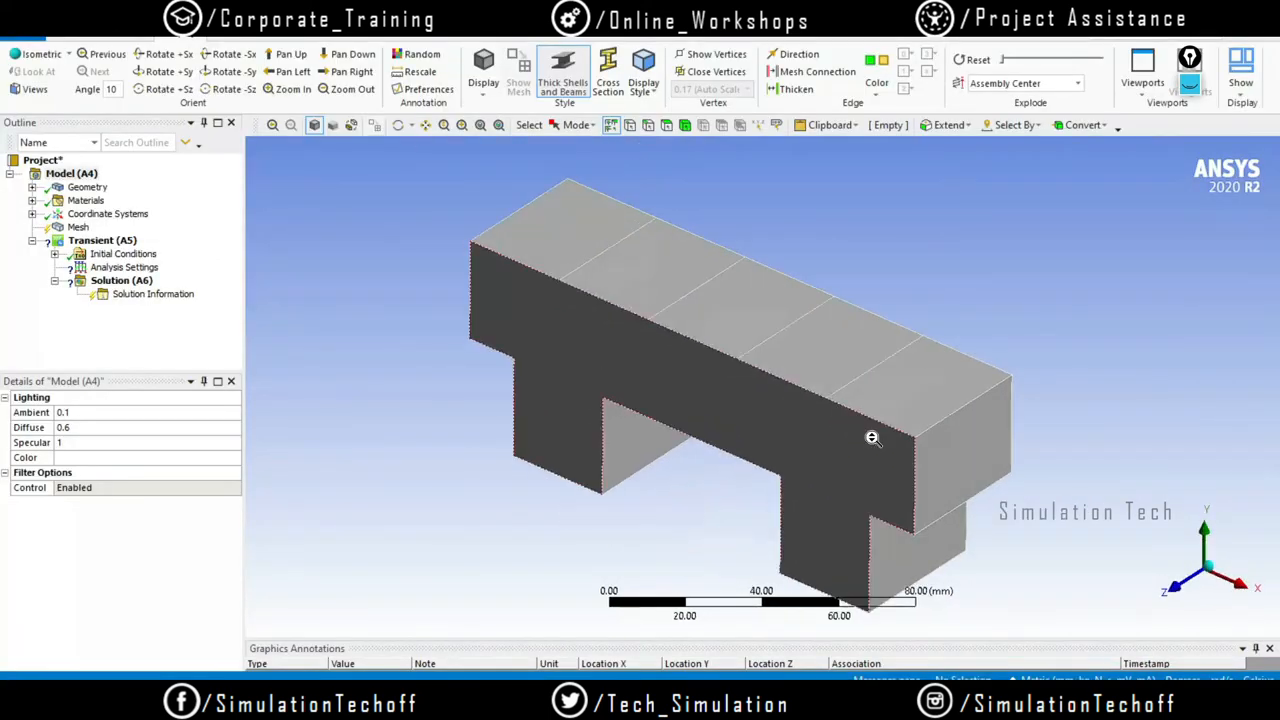
Examine the Solid body's material assignment, the available engineering data materials and its volume and mass properties
left_click(78, 227)
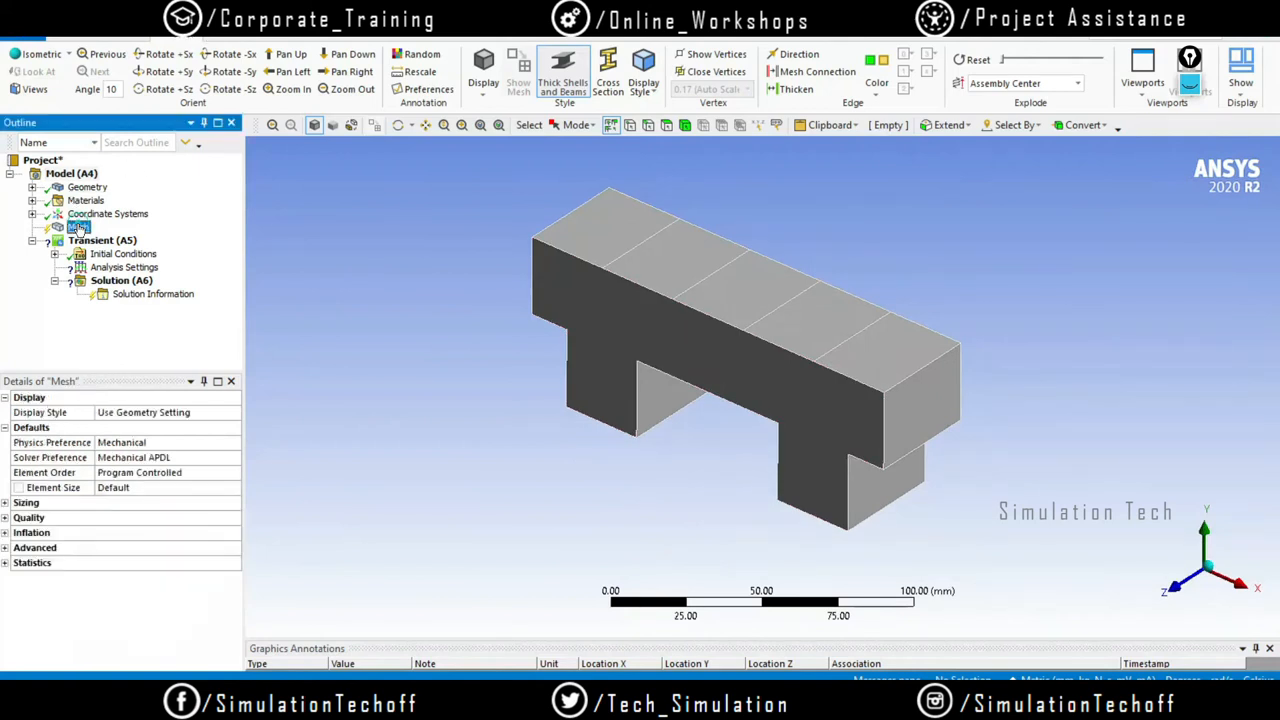
left_click(32, 187)
left_click(99, 200)
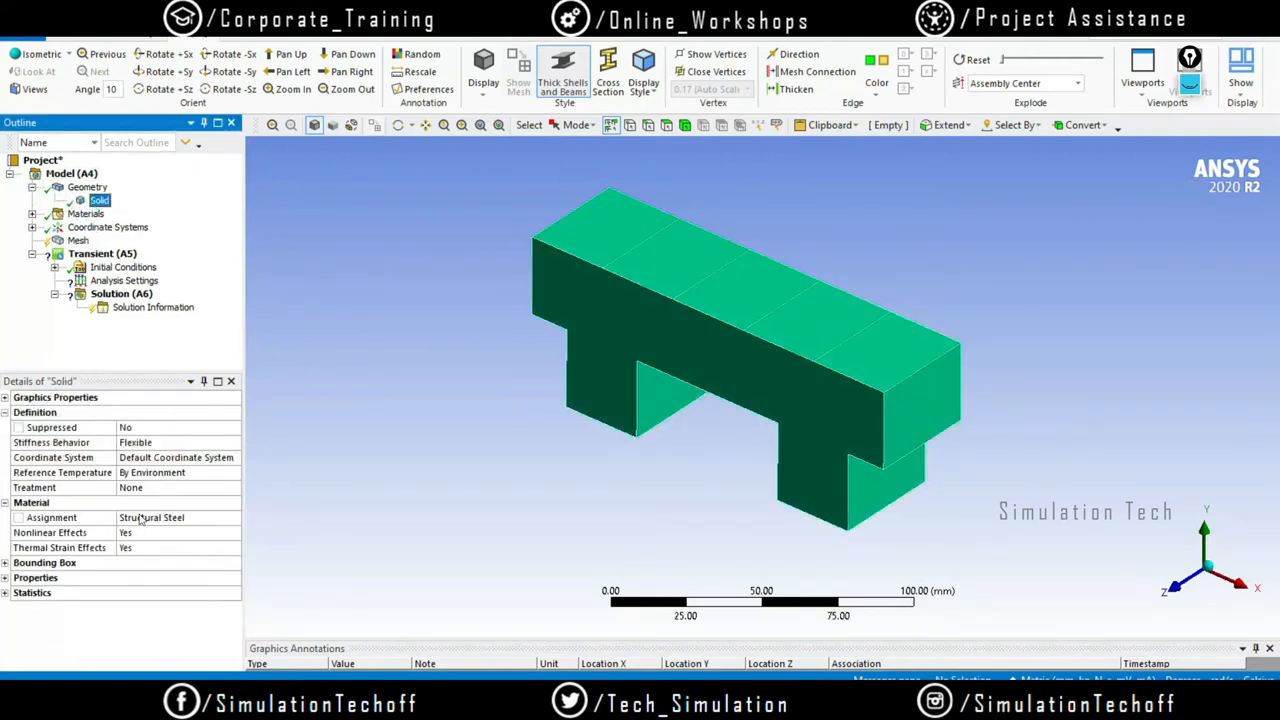
left_click(220, 518)
left_click(233, 518)
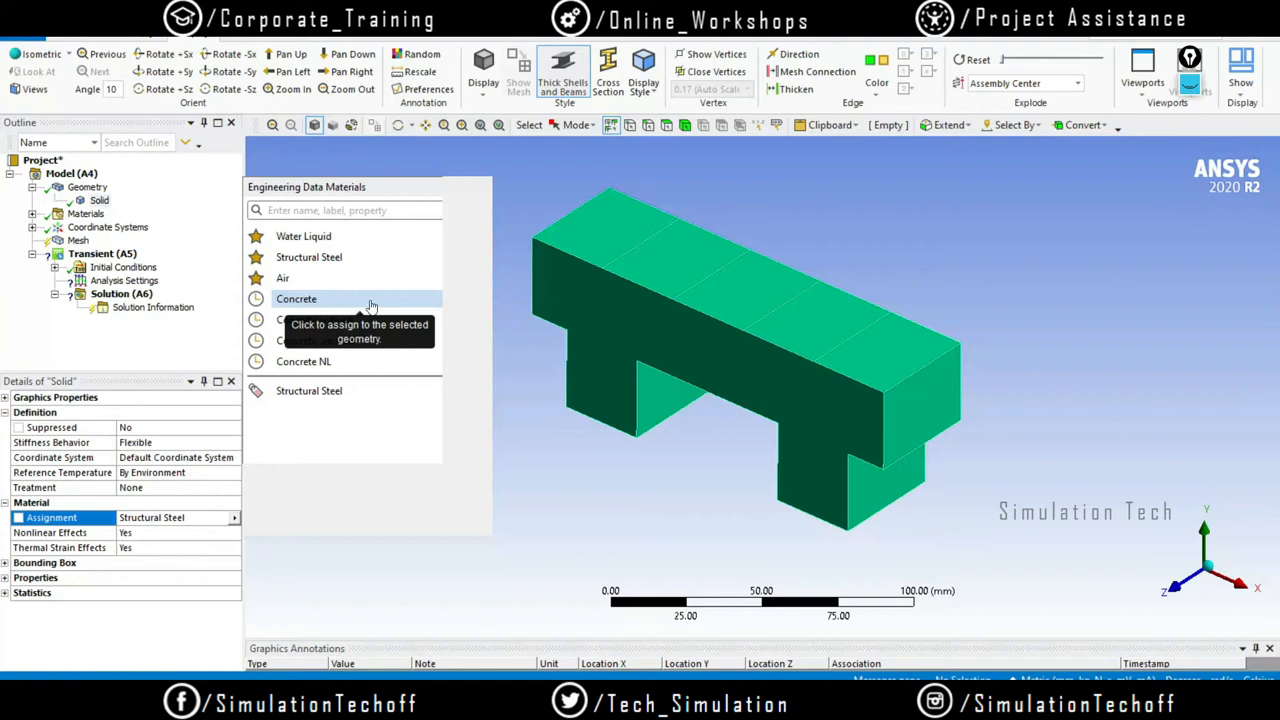
left_click(573, 499)
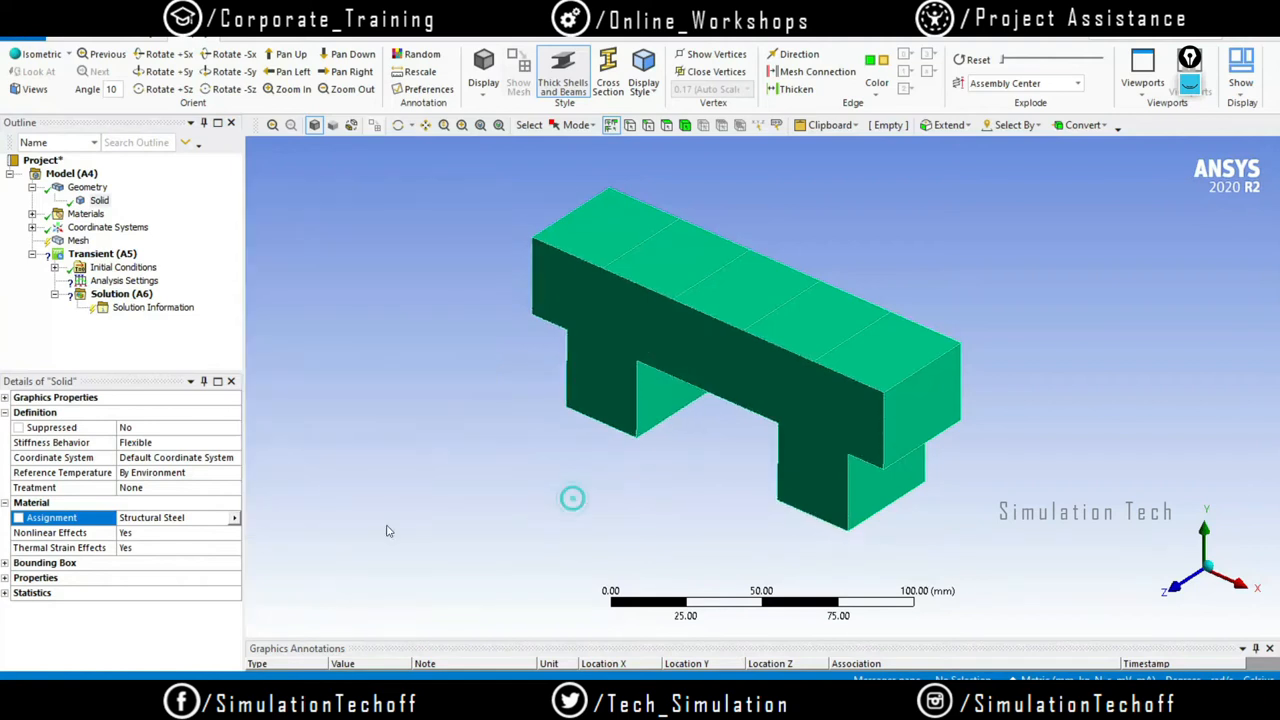
left_click(6, 578)
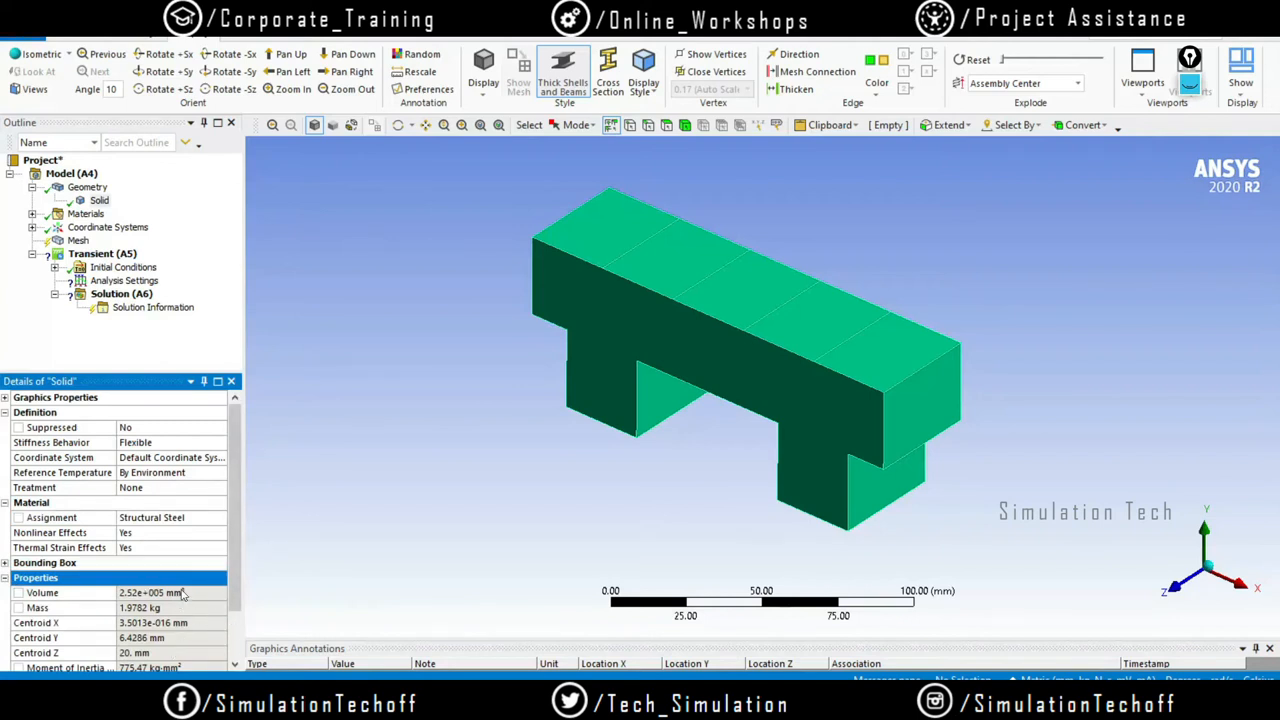
left_click(6, 578)
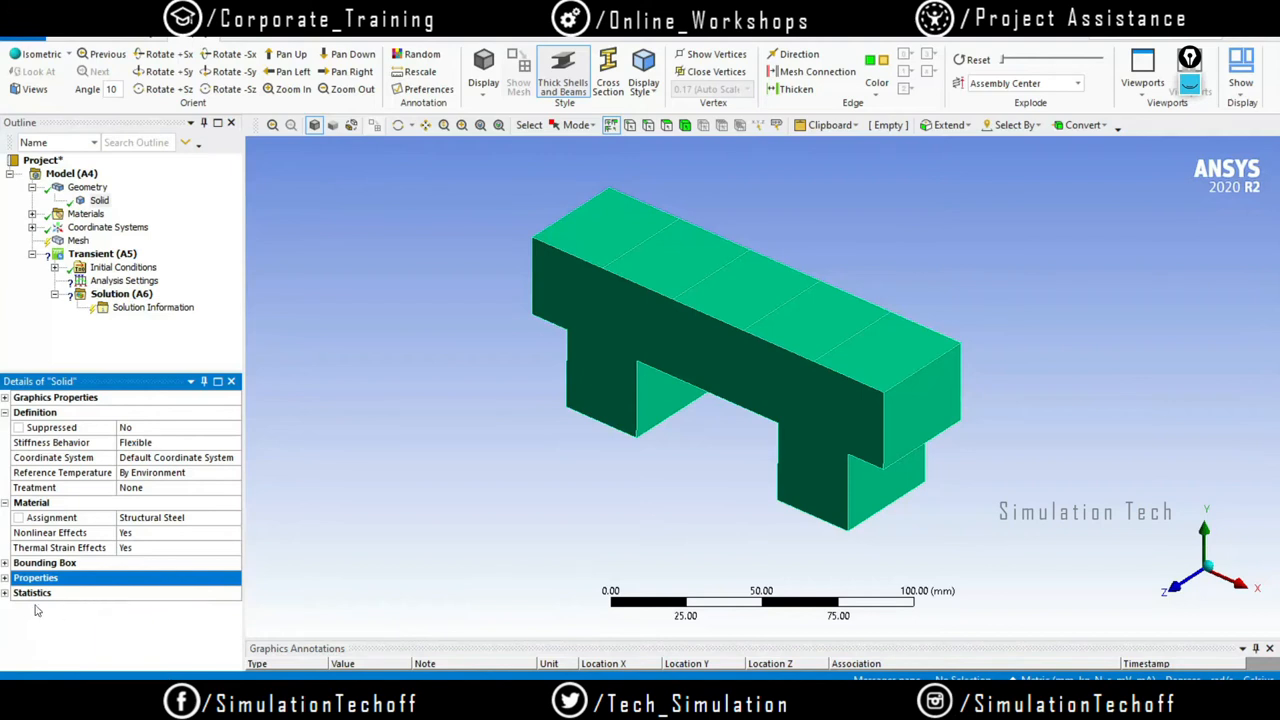
Generate the bridge mesh with the default element size and inspect the elements on the model
left_click(76, 241)
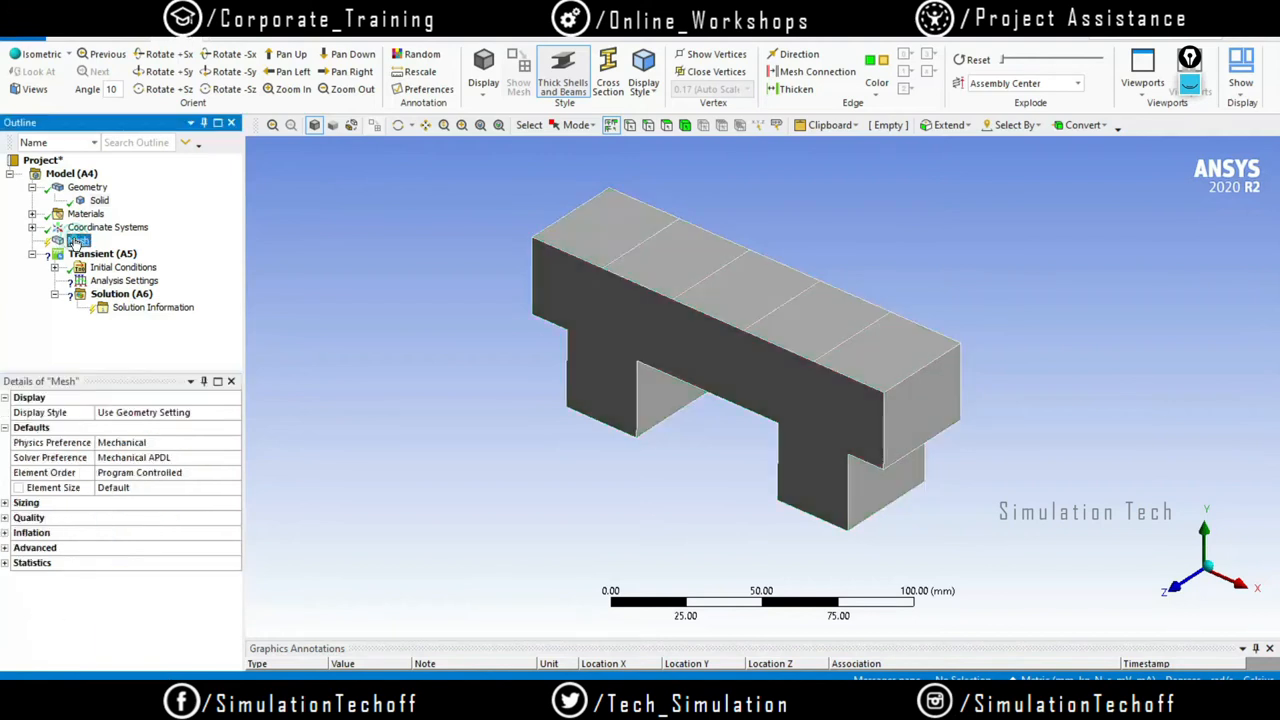
right_click(76, 241)
left_click(157, 288)
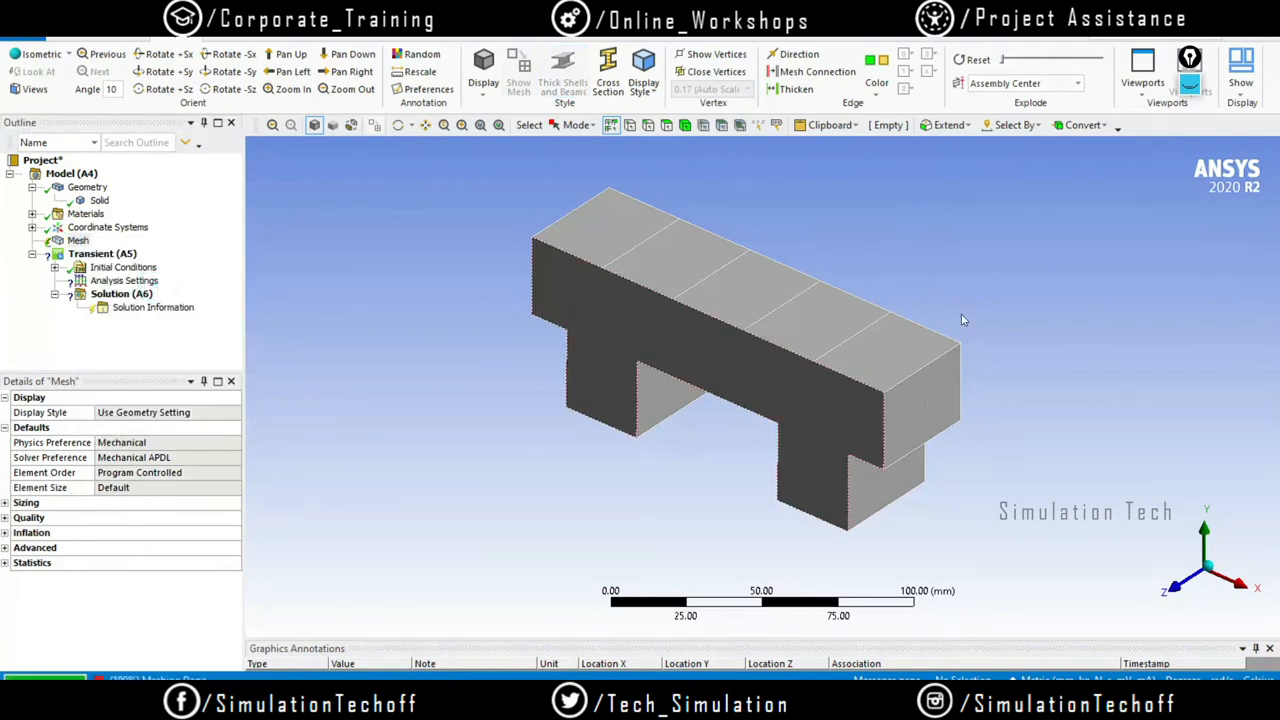
middle_click_drag(677, 480, 703, 437)
scroll(703, 437, "up", 5)
scroll(743, 366, "down", 4)
middle_click_drag(738, 335, 743, 362)
scroll(743, 367, "up", 2)
scroll(723, 437, "down", 3)
scroll(729, 434, "up", 5)
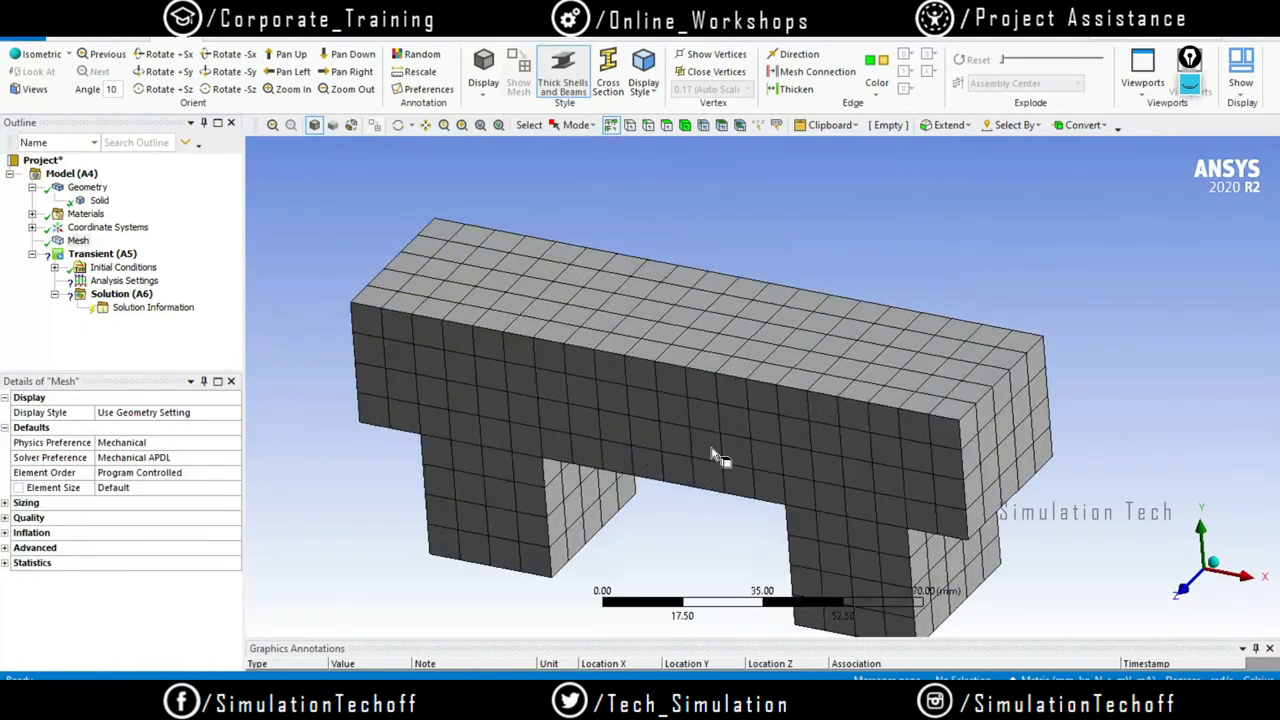
Set the mesh display style to Element Quality and examine the coloured mesh together with its legend
left_click(5, 518)
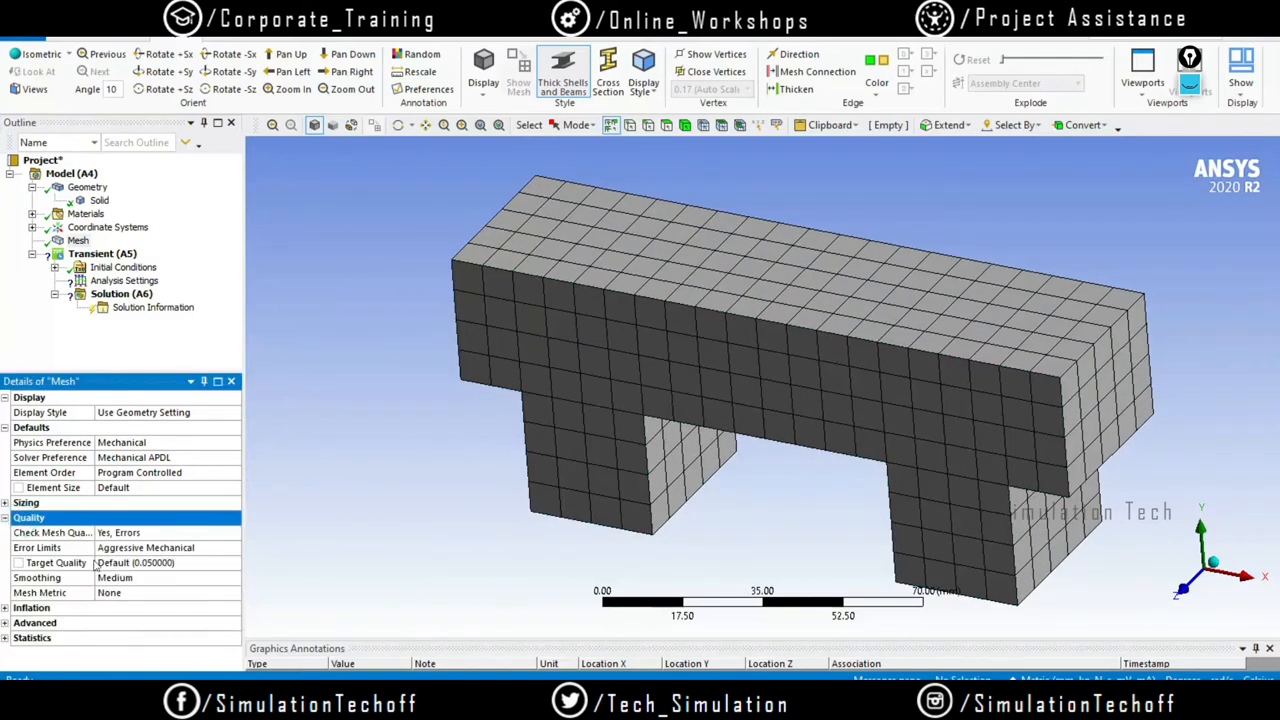
left_click(146, 412)
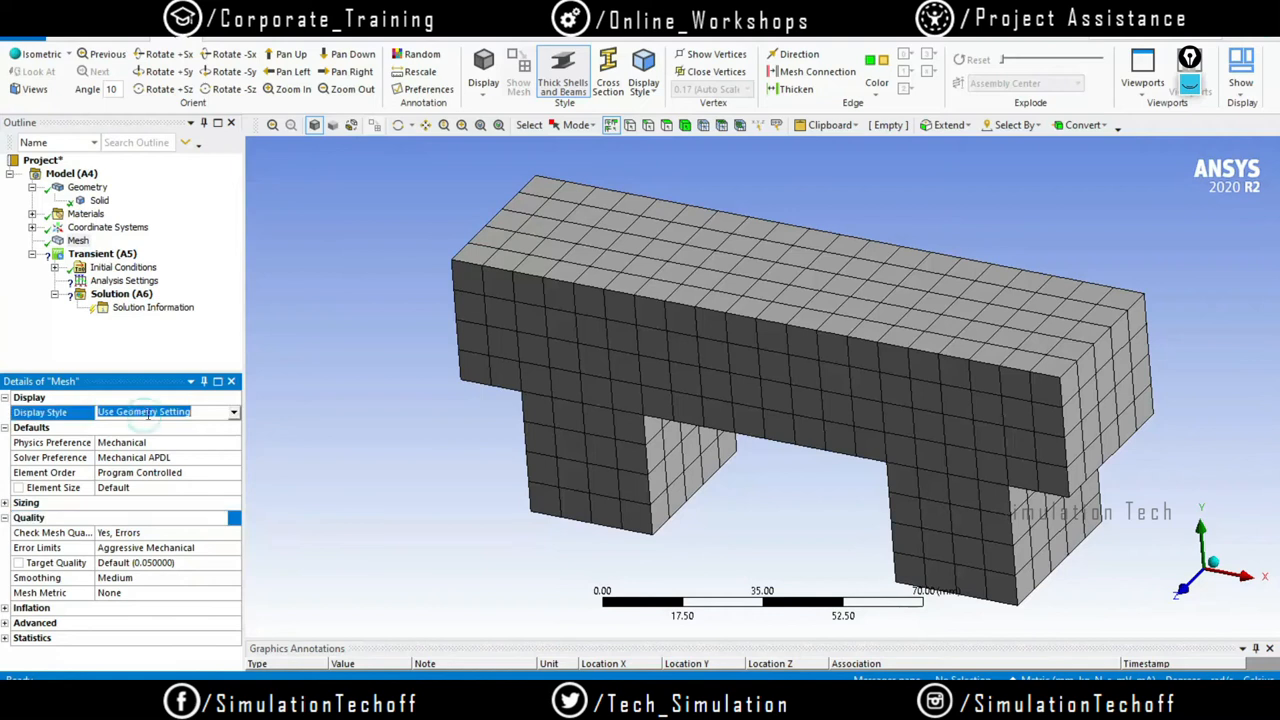
left_click(233, 412)
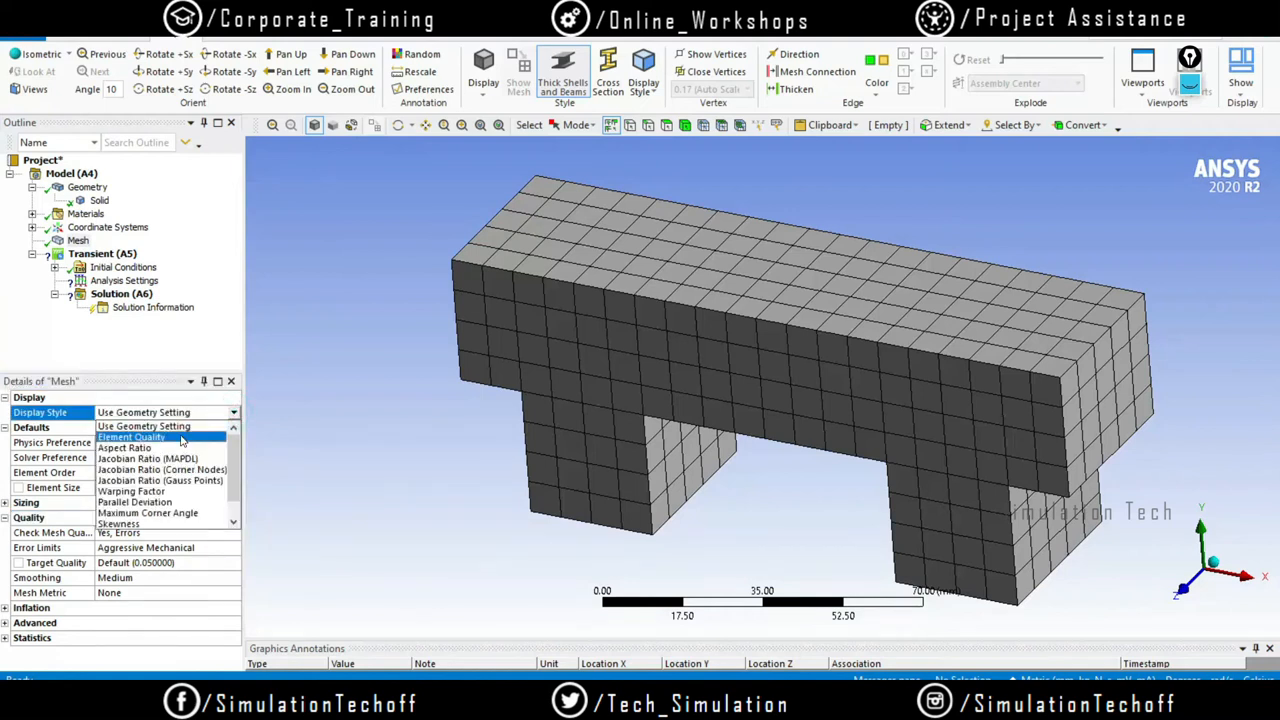
left_click(150, 437)
middle_click_drag(820, 306, 843, 388)
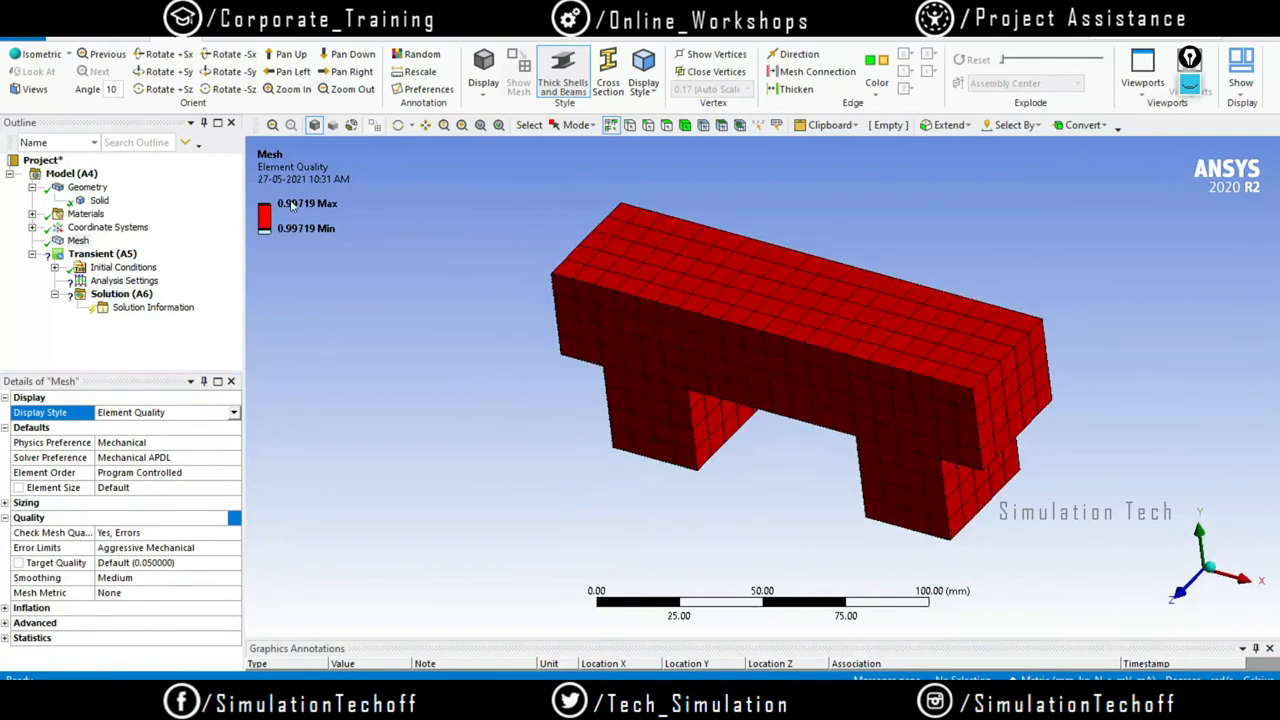
scroll(849, 391, "up", 5)
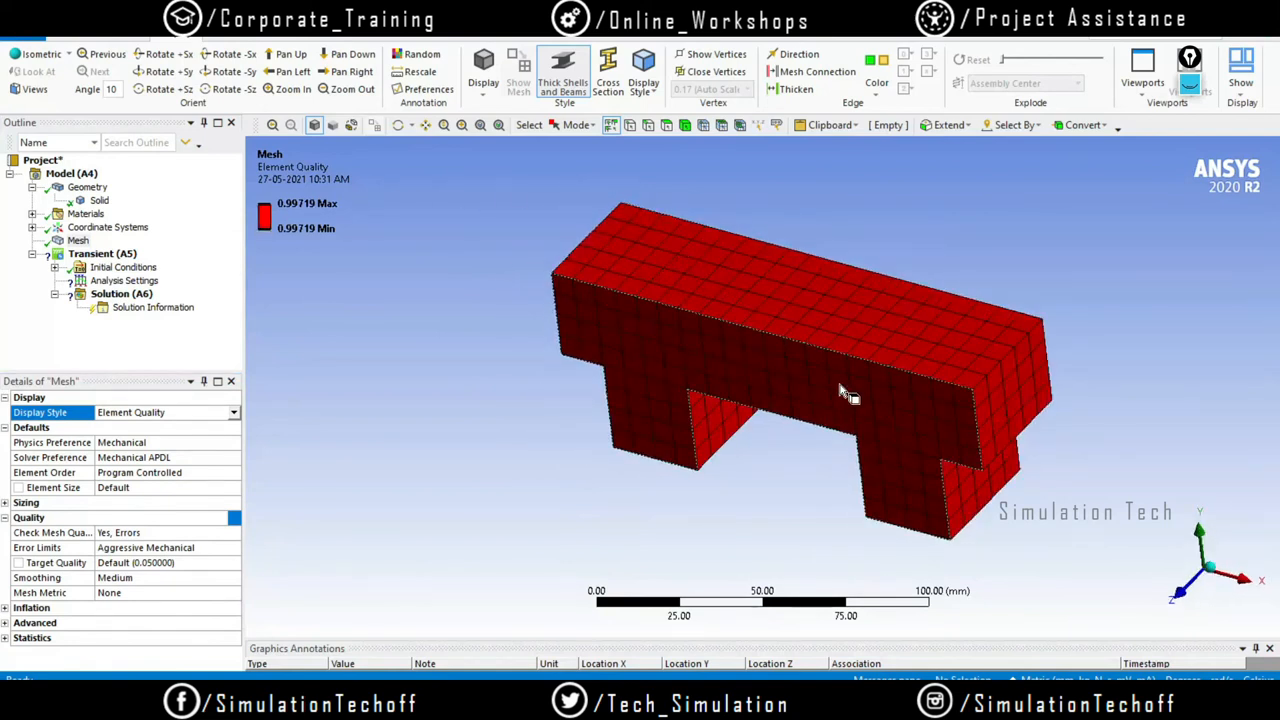
middle_click_drag(830, 297, 826, 349)
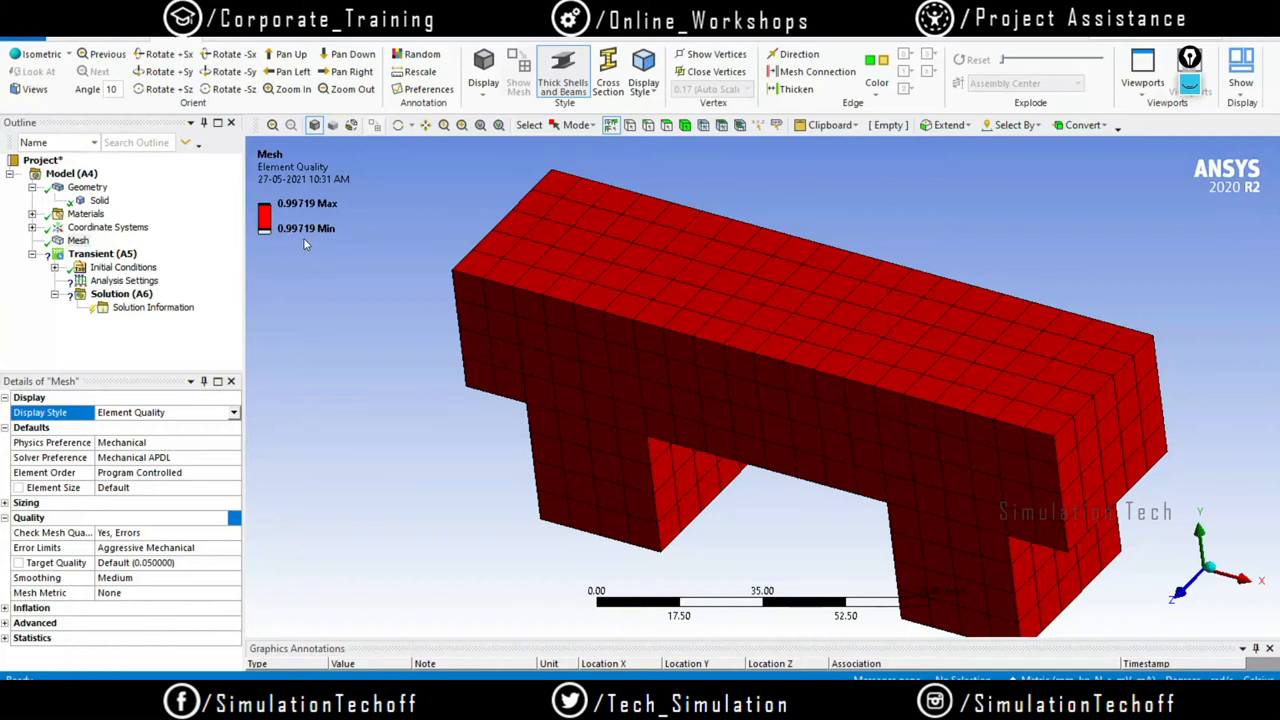
Return the mesh display style to Use Geometry Setting and view the bridge in plain grey
scroll(642, 424, "down", 2)
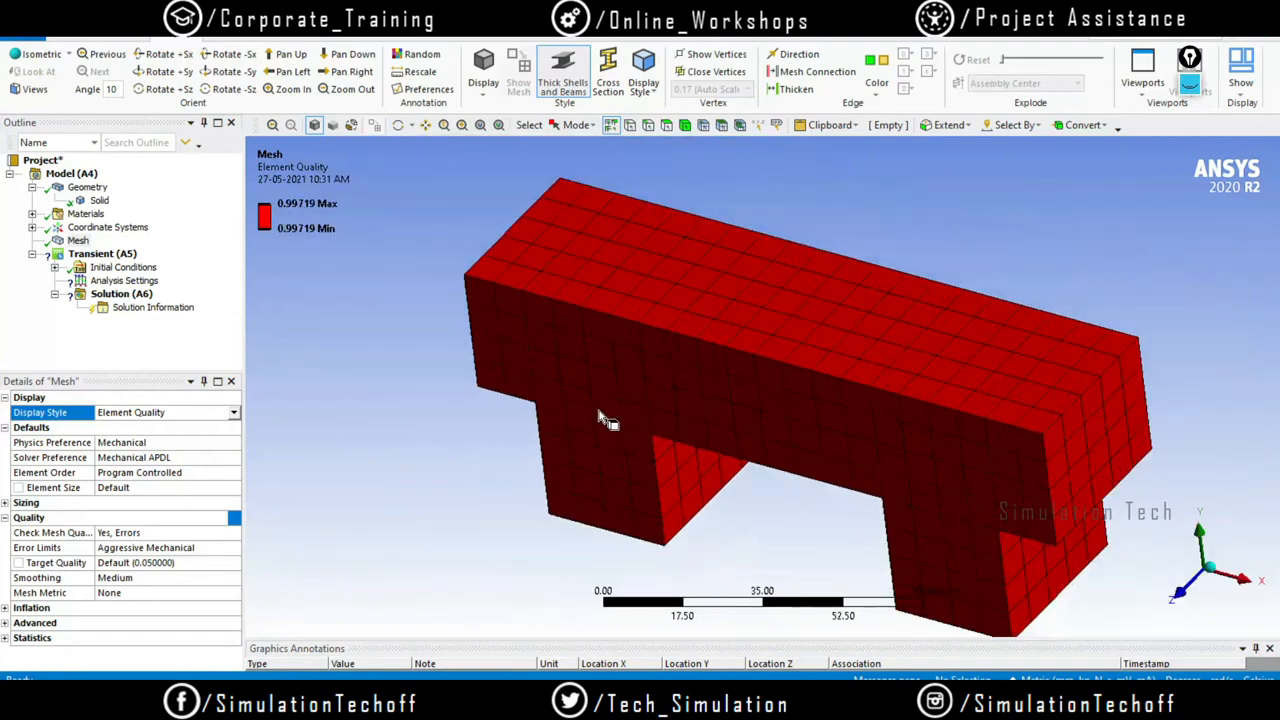
left_click(236, 413)
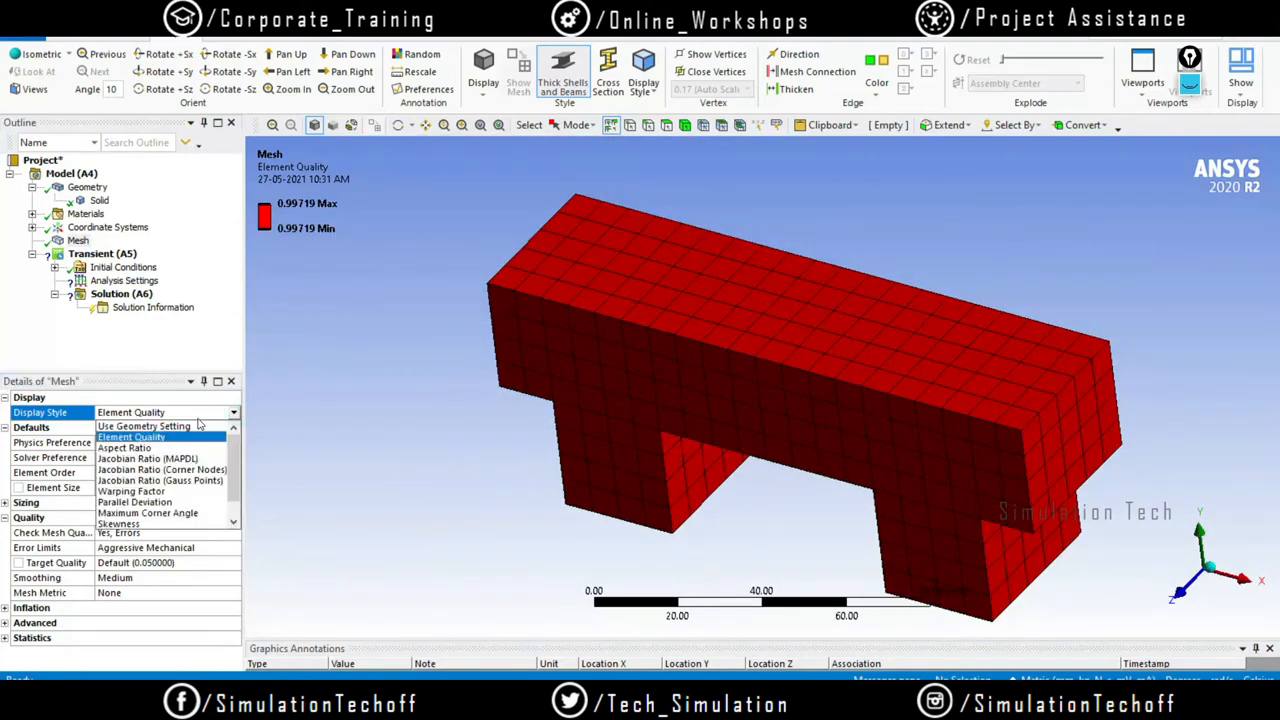
left_click(198, 423)
mouse_move(903, 409)
middle_mouse_down()
mouse_move(897, 360)
mouse_move(934, 403)
mouse_move(927, 375)
mouse_move(955, 320)
mouse_move(1003, 251)
mouse_move(1020, 266)
middle_mouse_up()
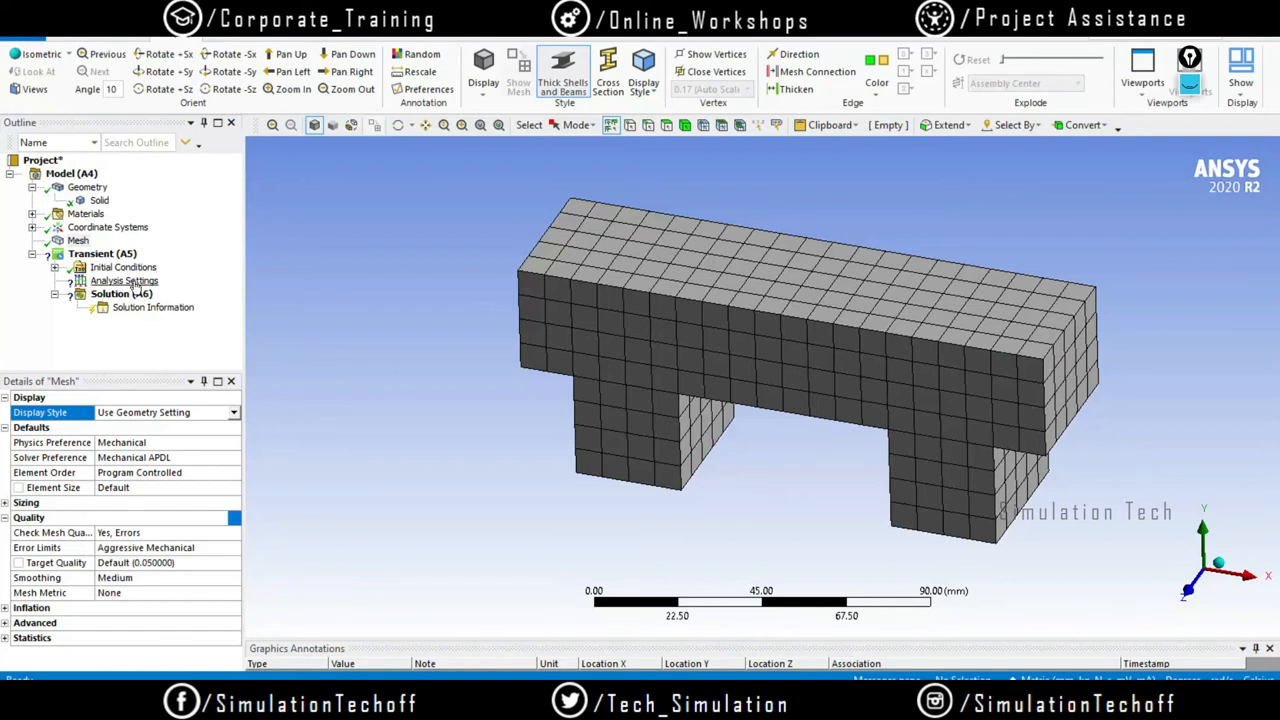
Open the transient Analysis Settings and enlarge their details so the full setting names and all step controls are readable
left_click(130, 281)
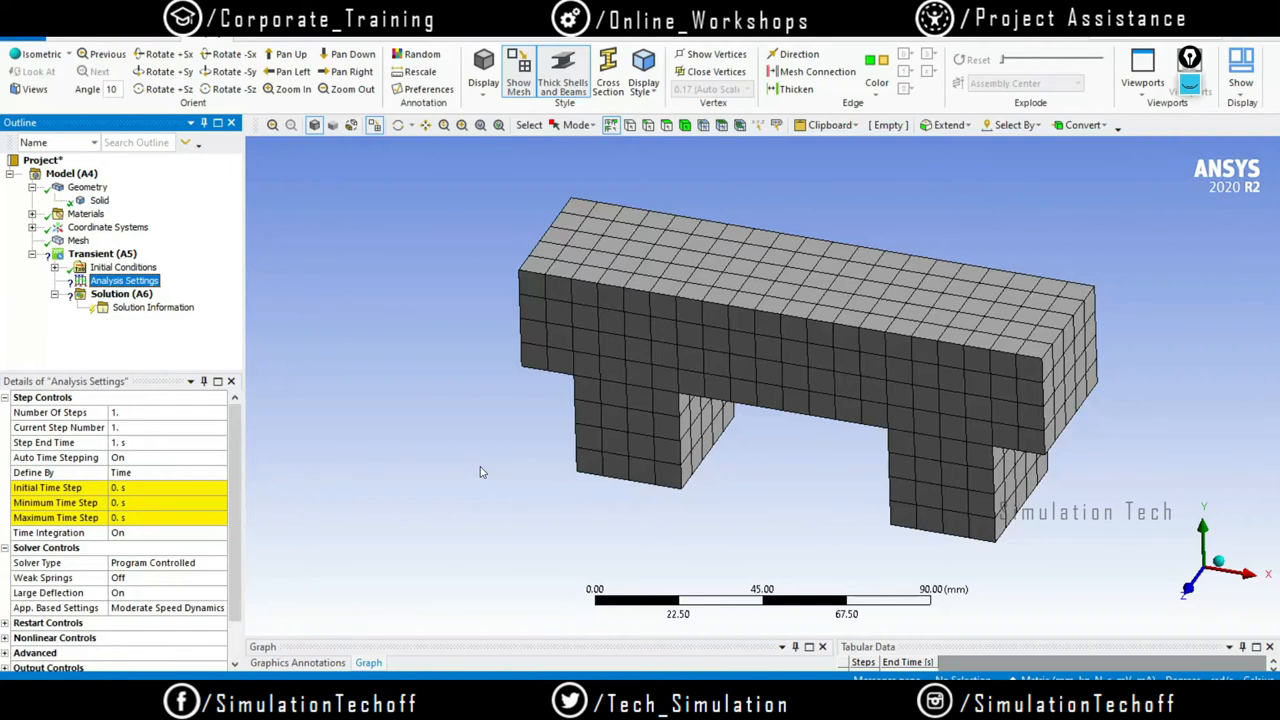
left_click(133, 371)
left_click_drag(133, 371, 135, 325)
left_click(317, 304)
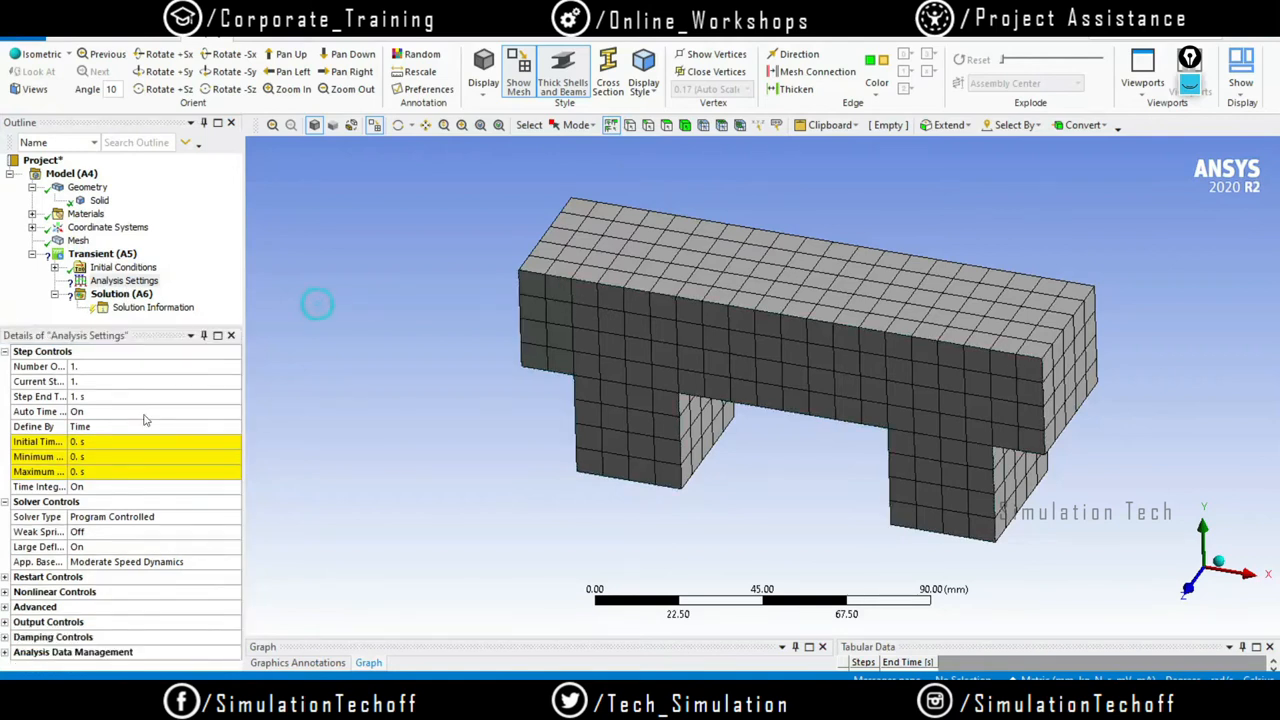
left_click_drag(66, 366, 117, 368)
left_click(443, 430)
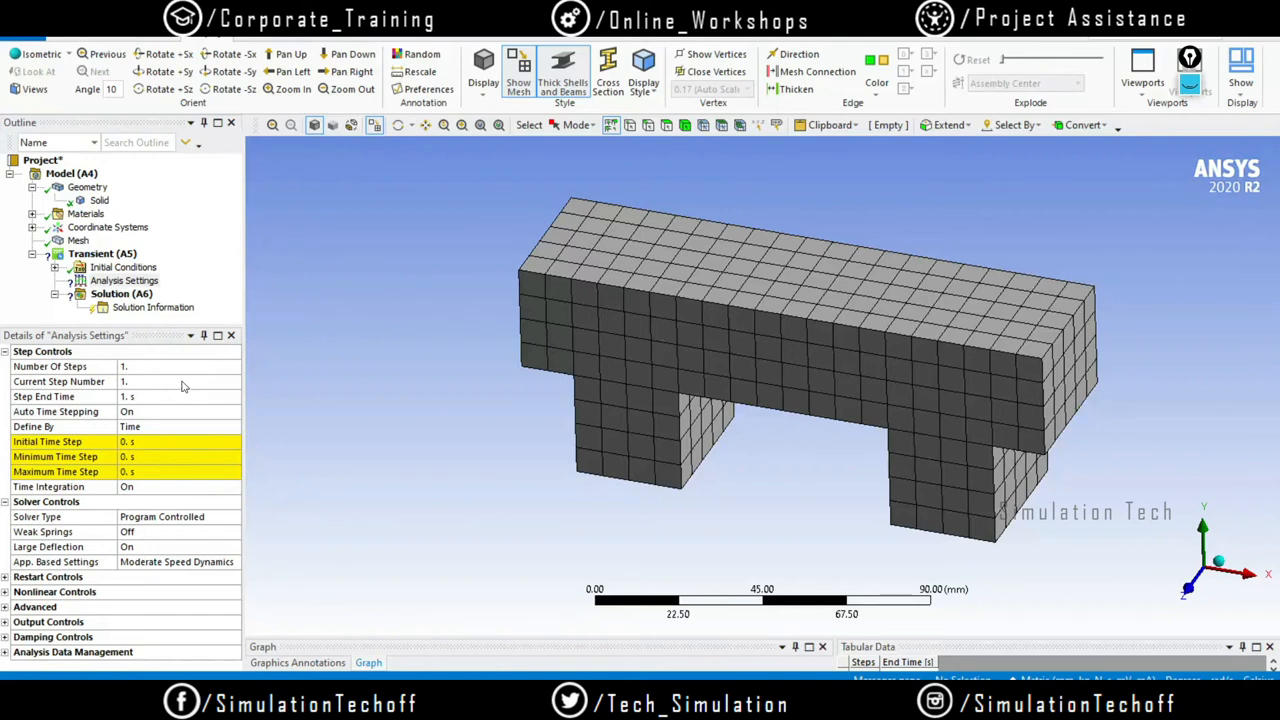
Consult the hand-drawn load sketch for the travel time and set the Step End Time to 5 s
left_click(1189, 88)
left_click_drag(1188, 56, 1257, 97)
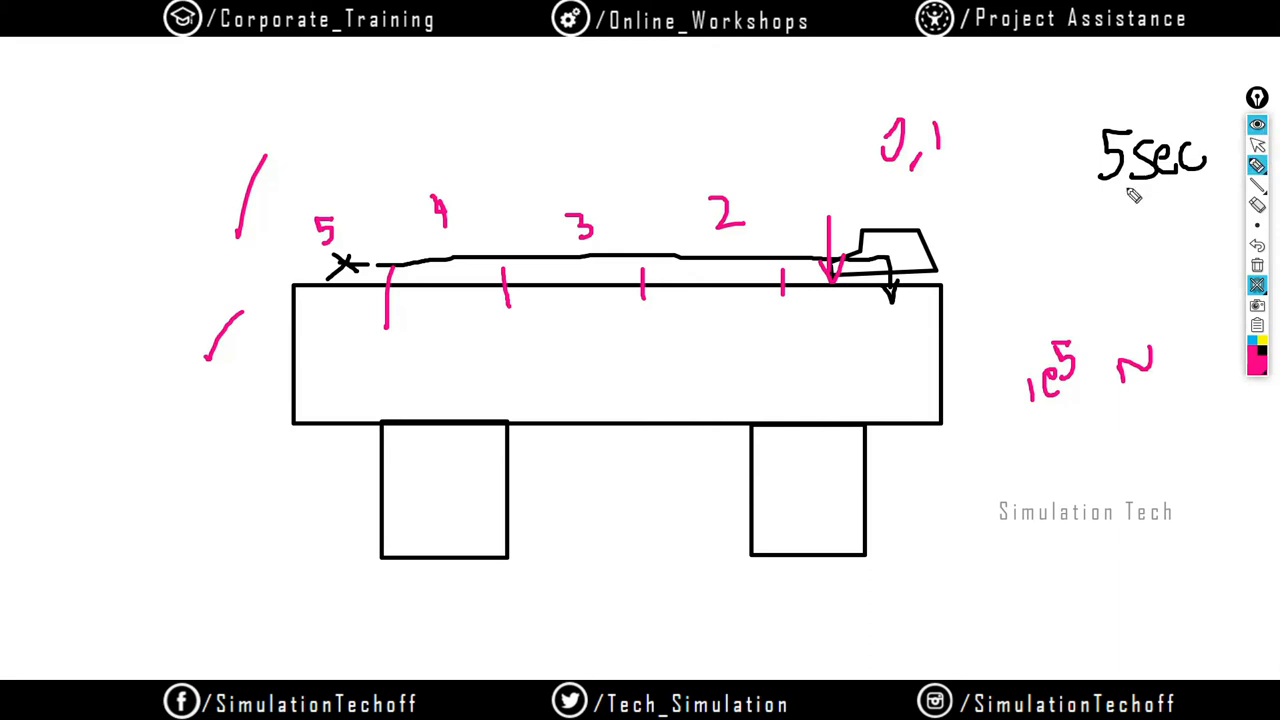
left_click(1258, 126)
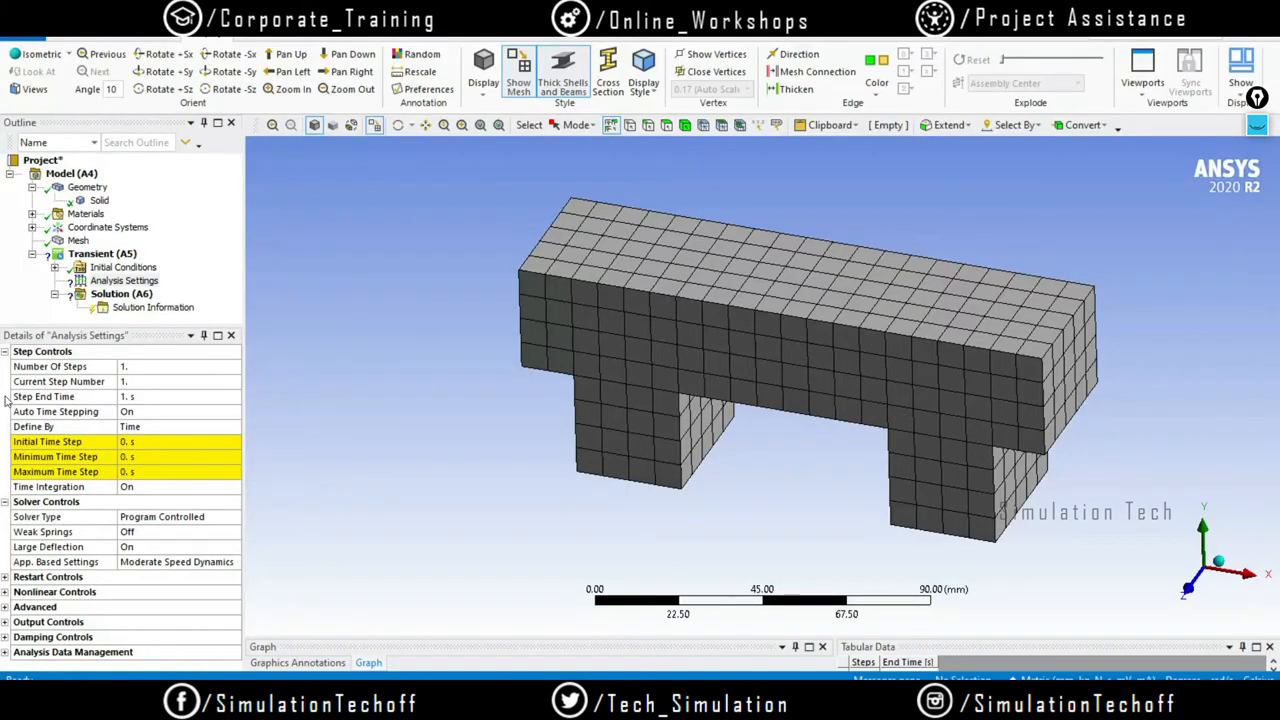
left_click(140, 397)
type("5")
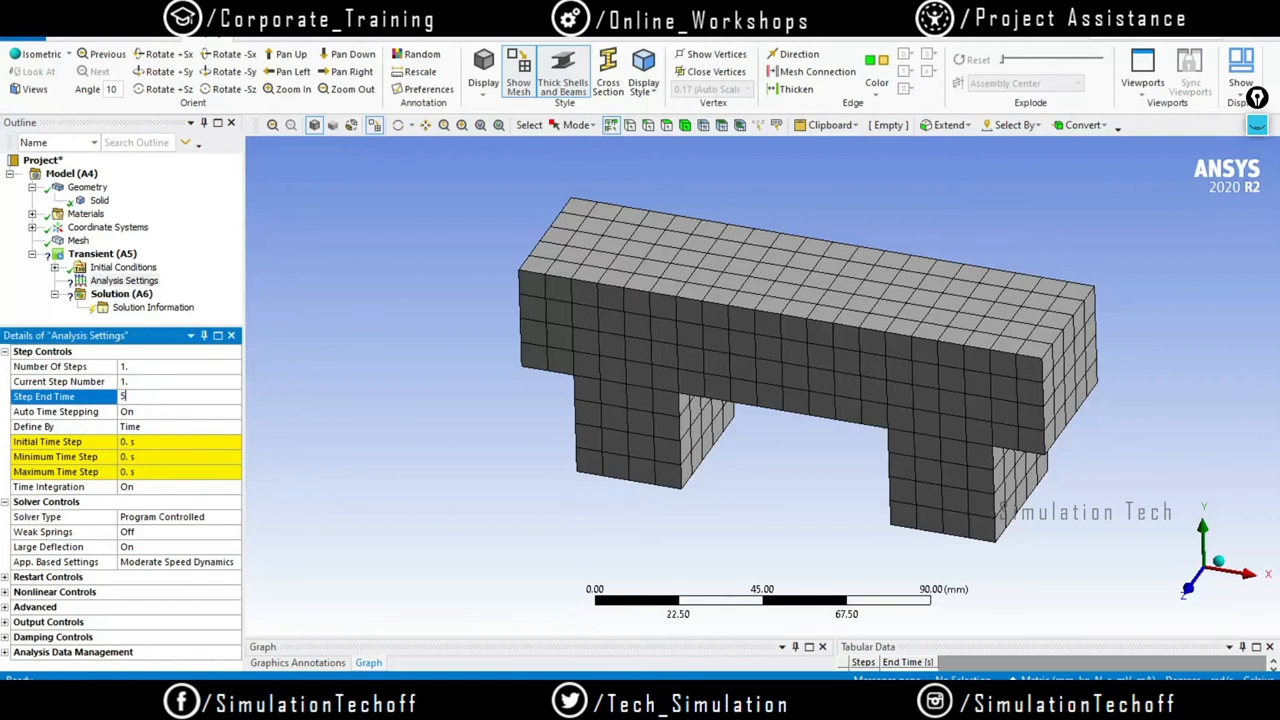
key("Return")
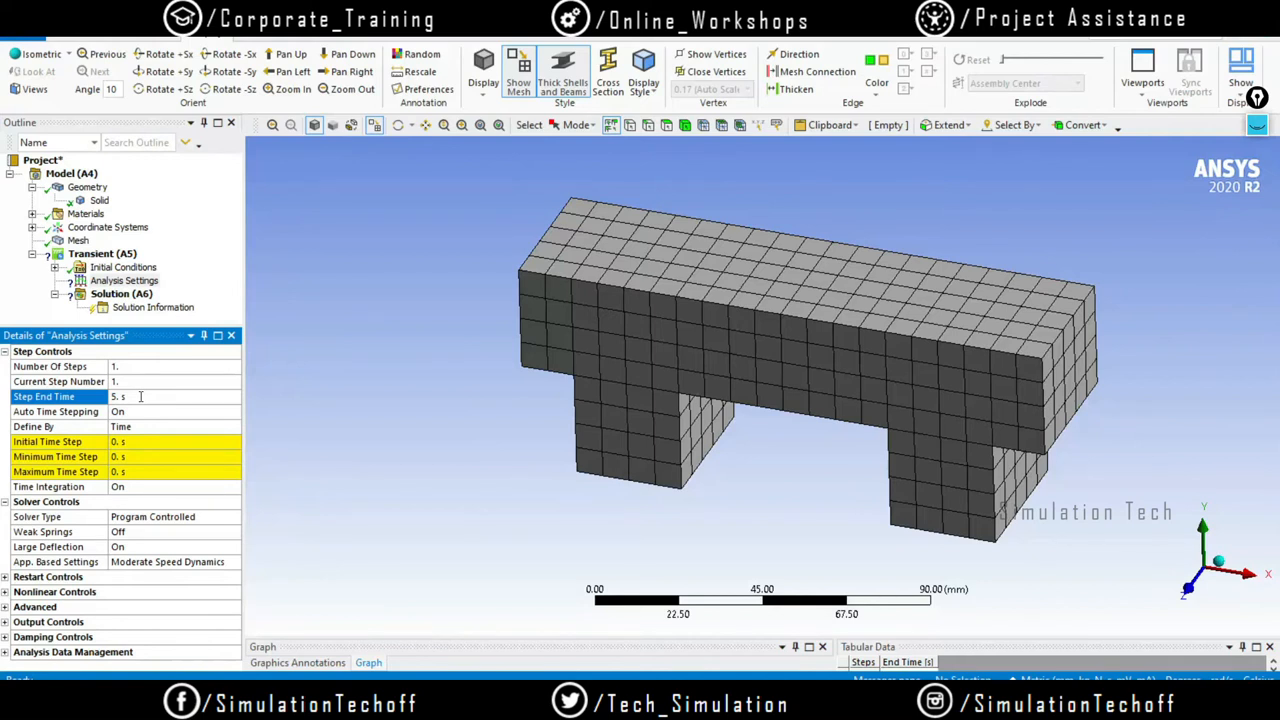
Turn Auto Time Stepping off, set the Time Step to 0.5 s and check the load step in the graph and tabular data
left_click(154, 414)
left_click(233, 412)
left_click(150, 440)
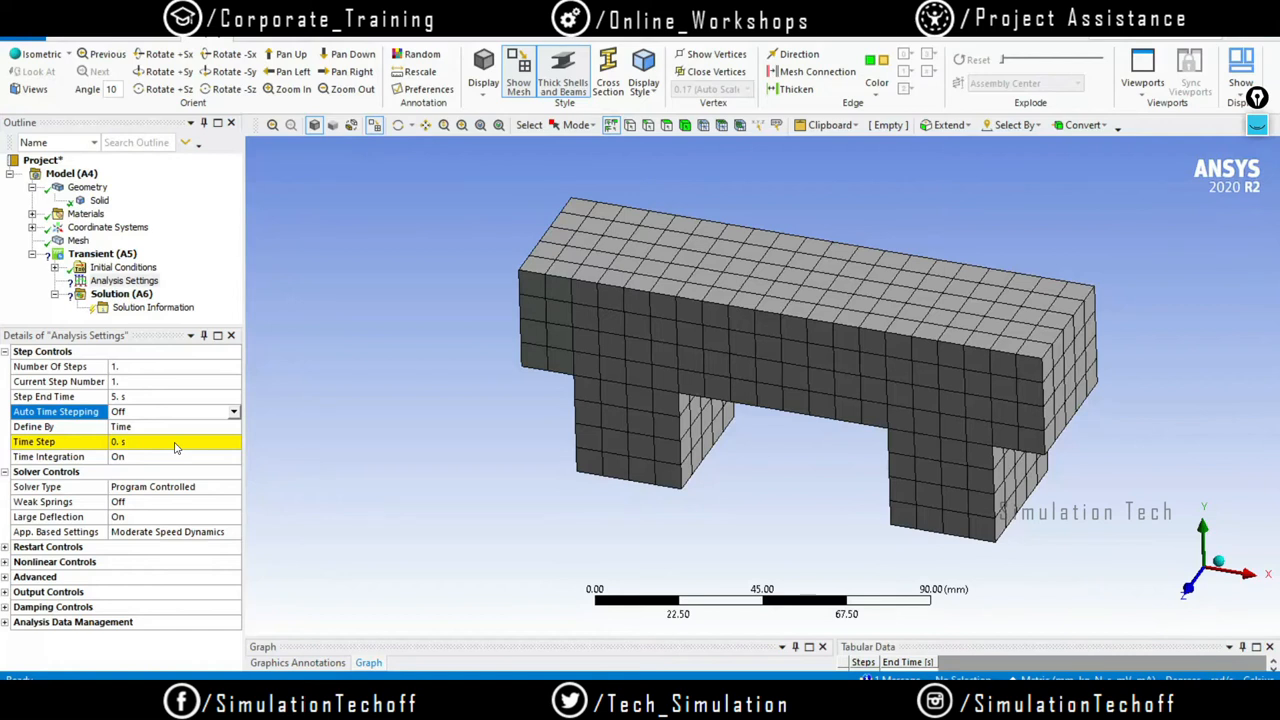
left_click(175, 446)
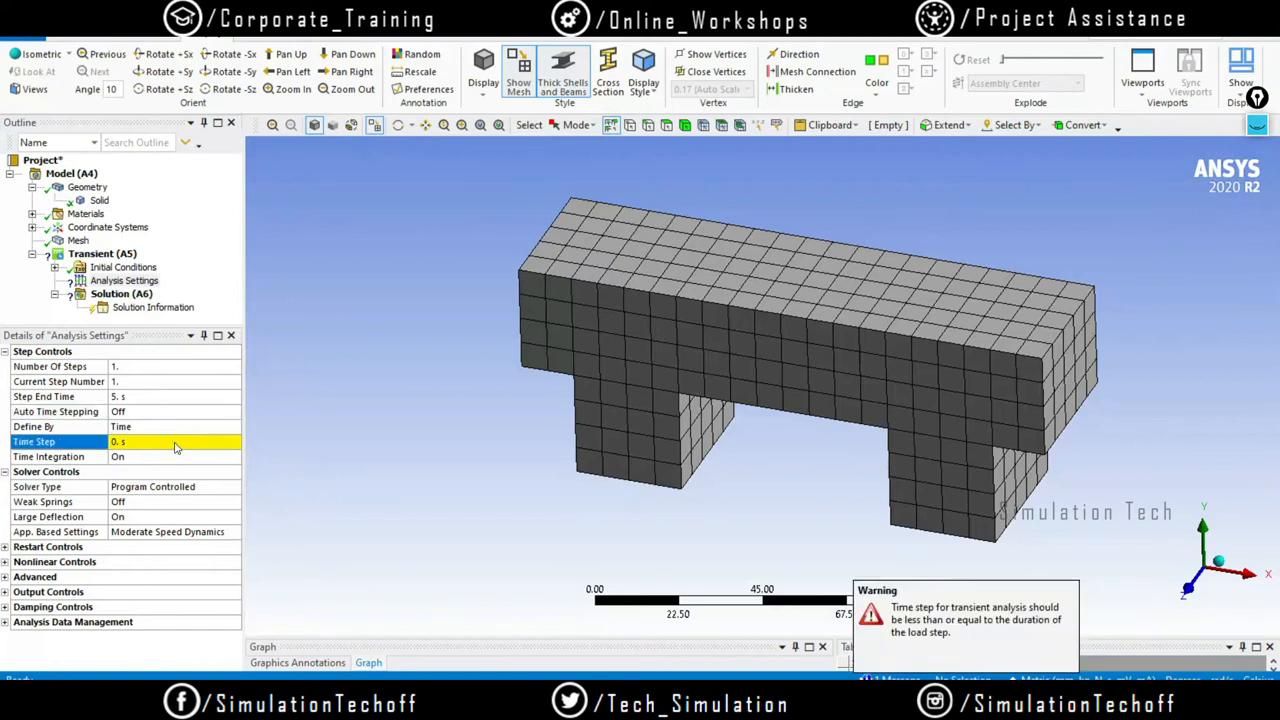
left_click(175, 443)
type("0.5")
key("Return")
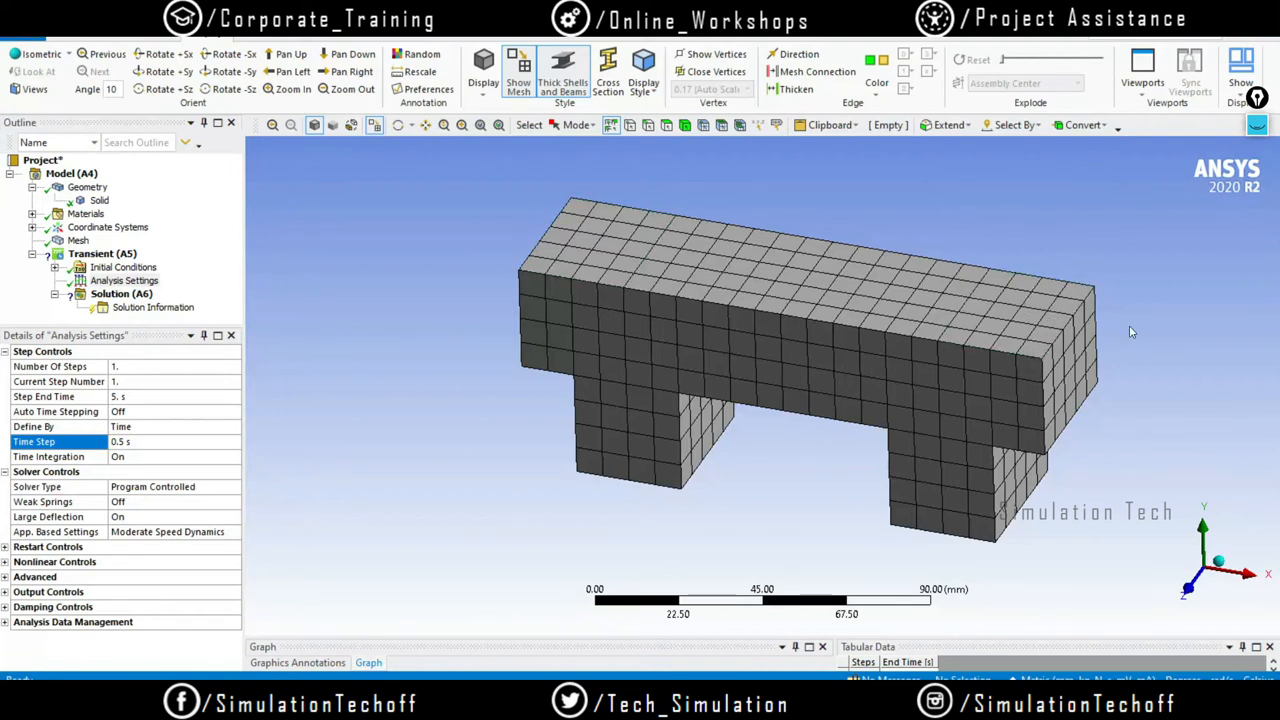
left_click_drag(966, 637, 966, 570)
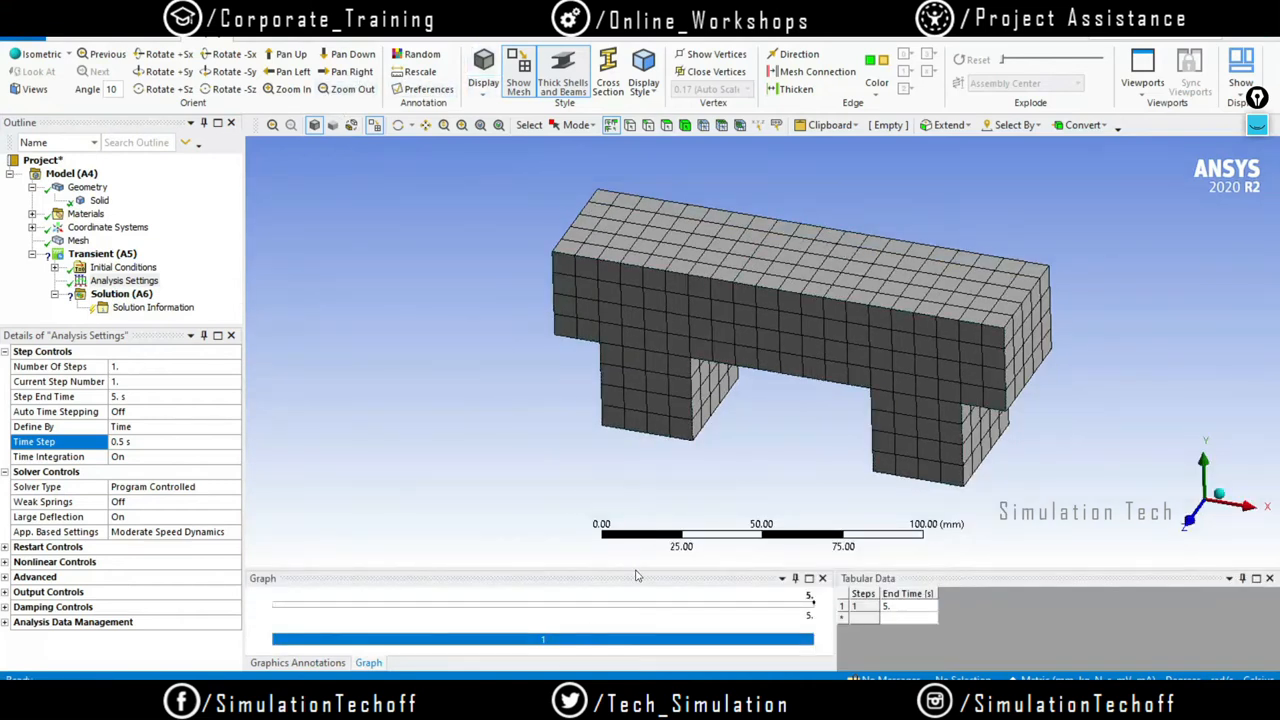
left_click_drag(636, 576, 636, 621)
Switch to the Google Meet window and admit the participant waiting to join the call
mouse_move(472, 698)
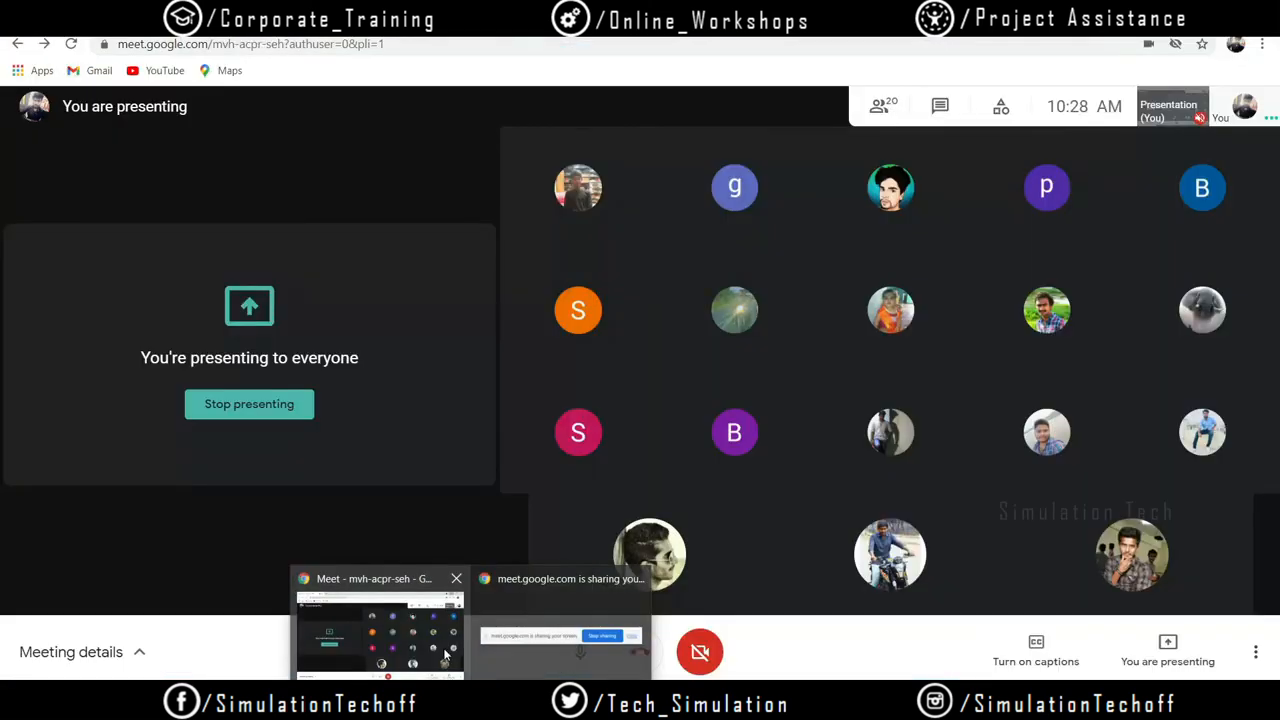
left_click(440, 640)
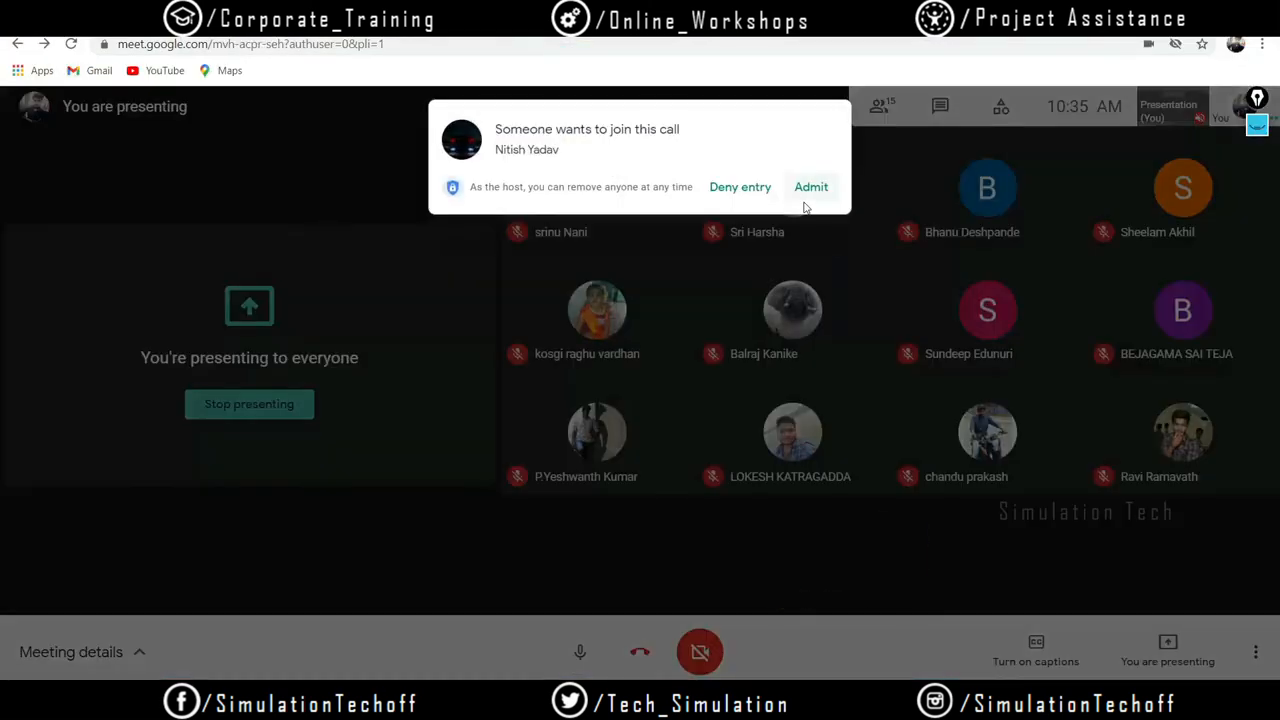
left_click(812, 188)
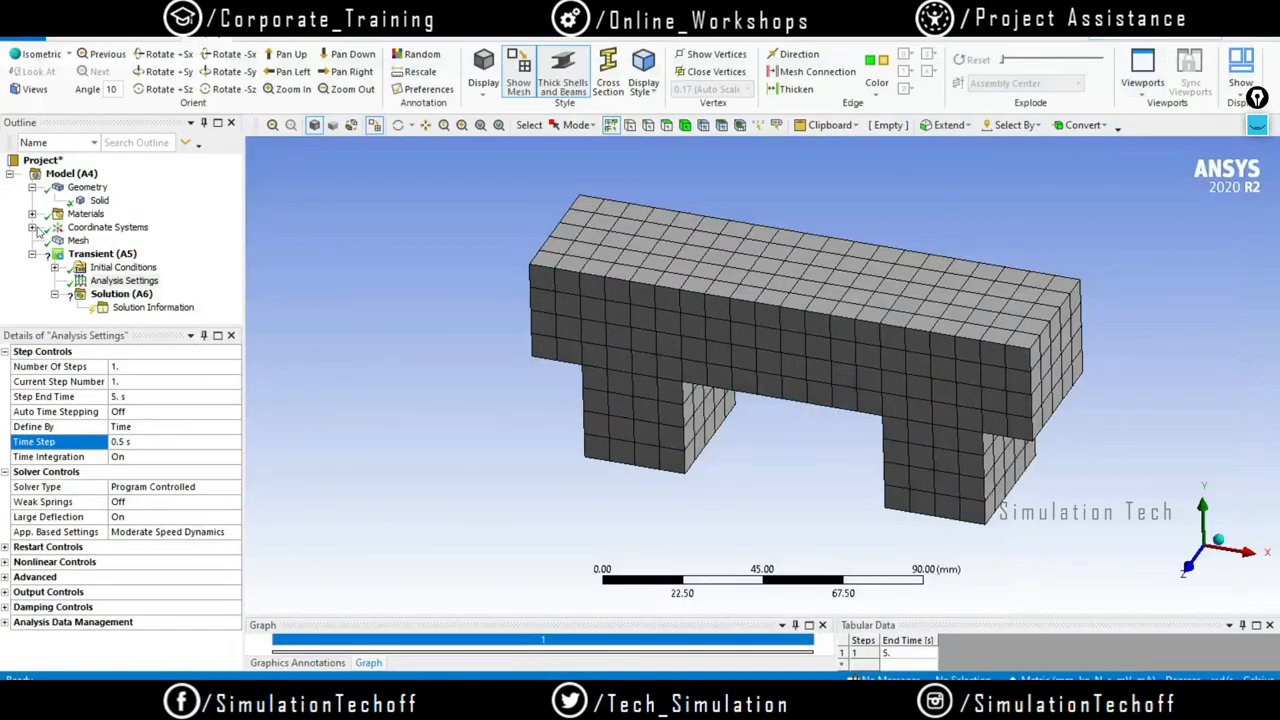
Insert a Fixed Support under Transient (A5) and apply it to the bottom faces of the two bridge piers
left_click(90, 256)
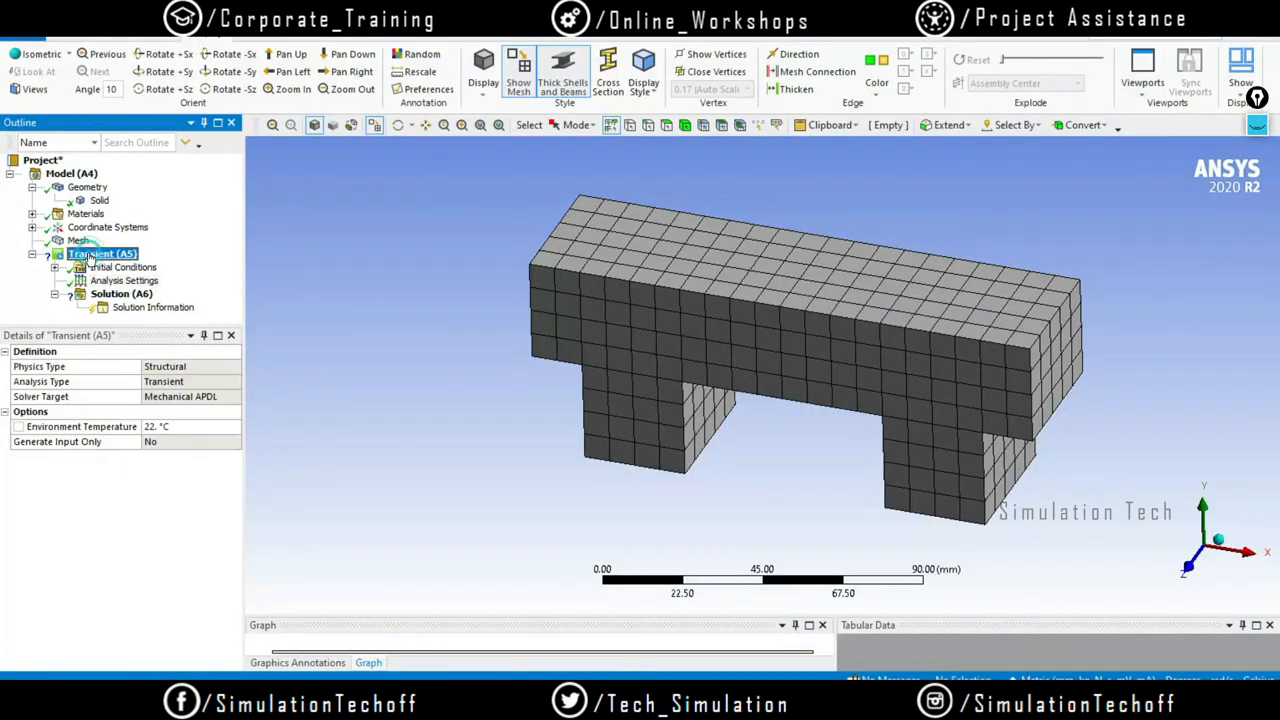
right_click(90, 258)
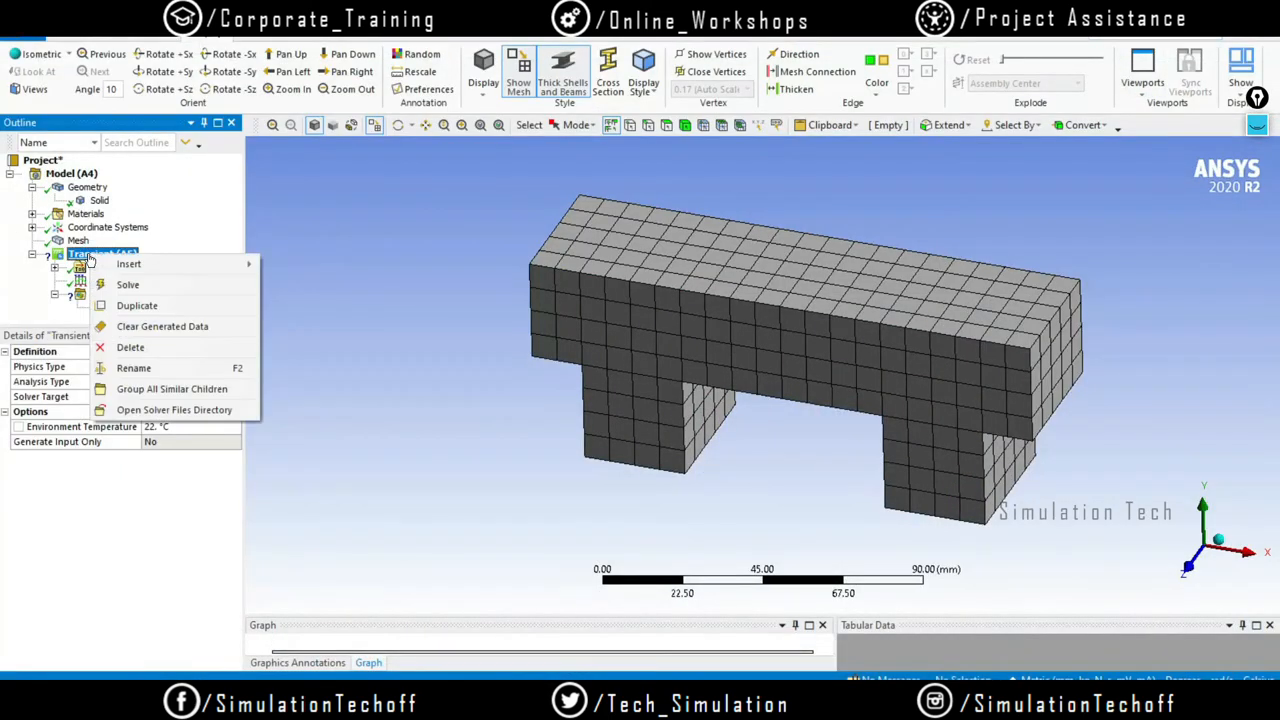
mouse_move(135, 270)
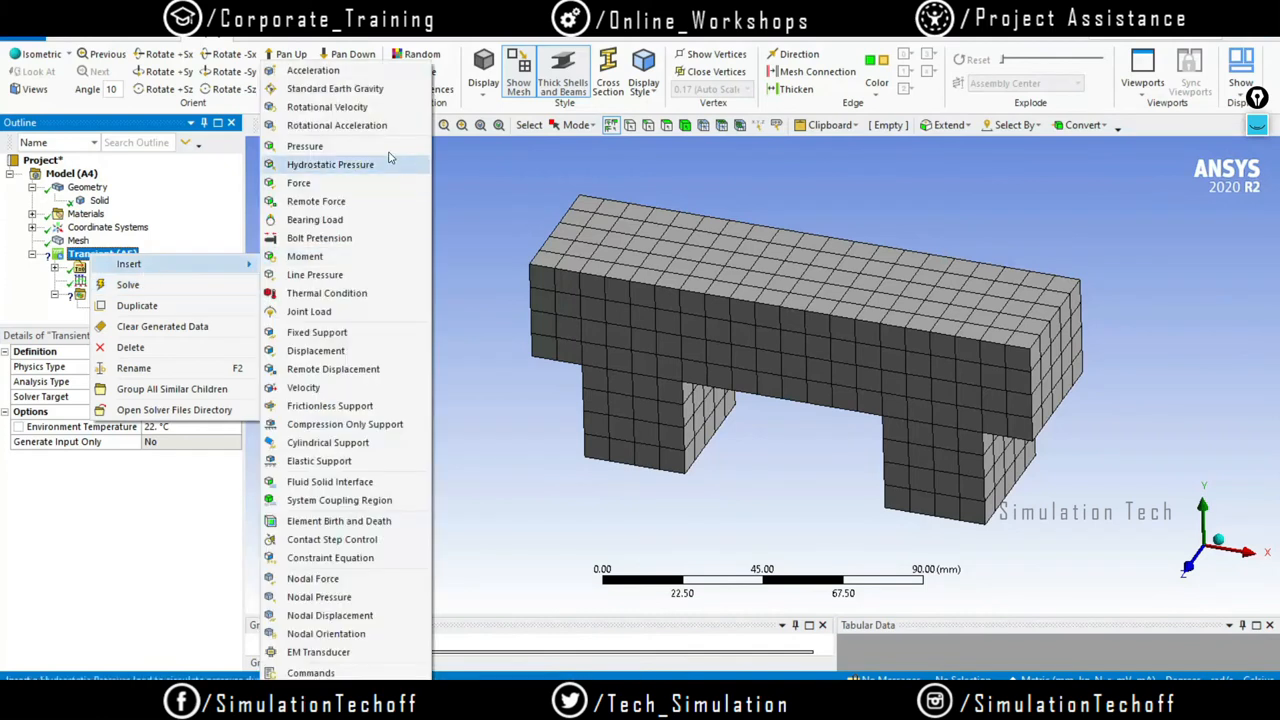
left_click(357, 332)
middle_click_drag(789, 472, 735, 262)
left_click(638, 459)
left_click(1002, 333, "ctrl")
middle_click_drag(935, 294, 954, 381)
left_click(125, 381)
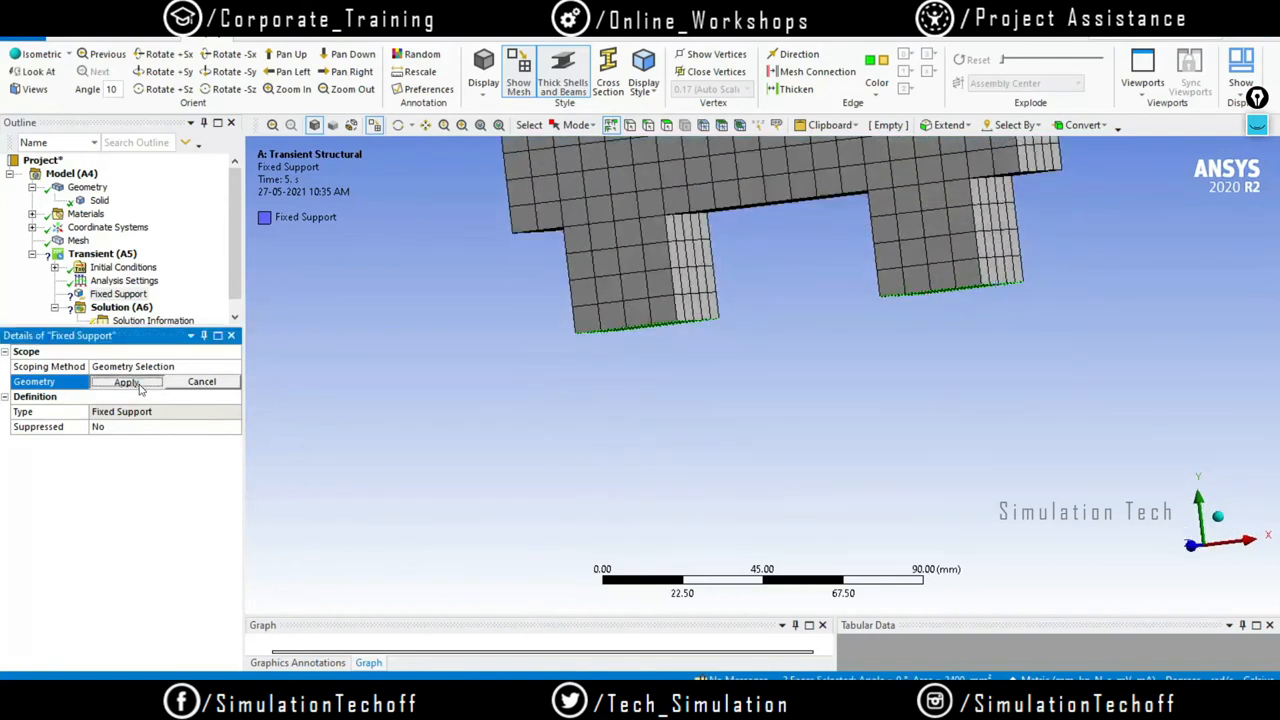
Examine the fixed support on the pier bottoms from several sides of the bridge
mouse_move(571, 330)
middle_mouse_down()
mouse_move(730, 306)
mouse_move(729, 323)
mouse_move(758, 338)
mouse_move(729, 176)
mouse_move(723, 220)
mouse_move(720, 186)
mouse_move(774, 340)
mouse_move(783, 306)
middle_mouse_up()
scroll(783, 306, "up", 2)
scroll(818, 344, "down", 3)
scroll(820, 344, "up", 3)
scroll(960, 278, "up", 3)
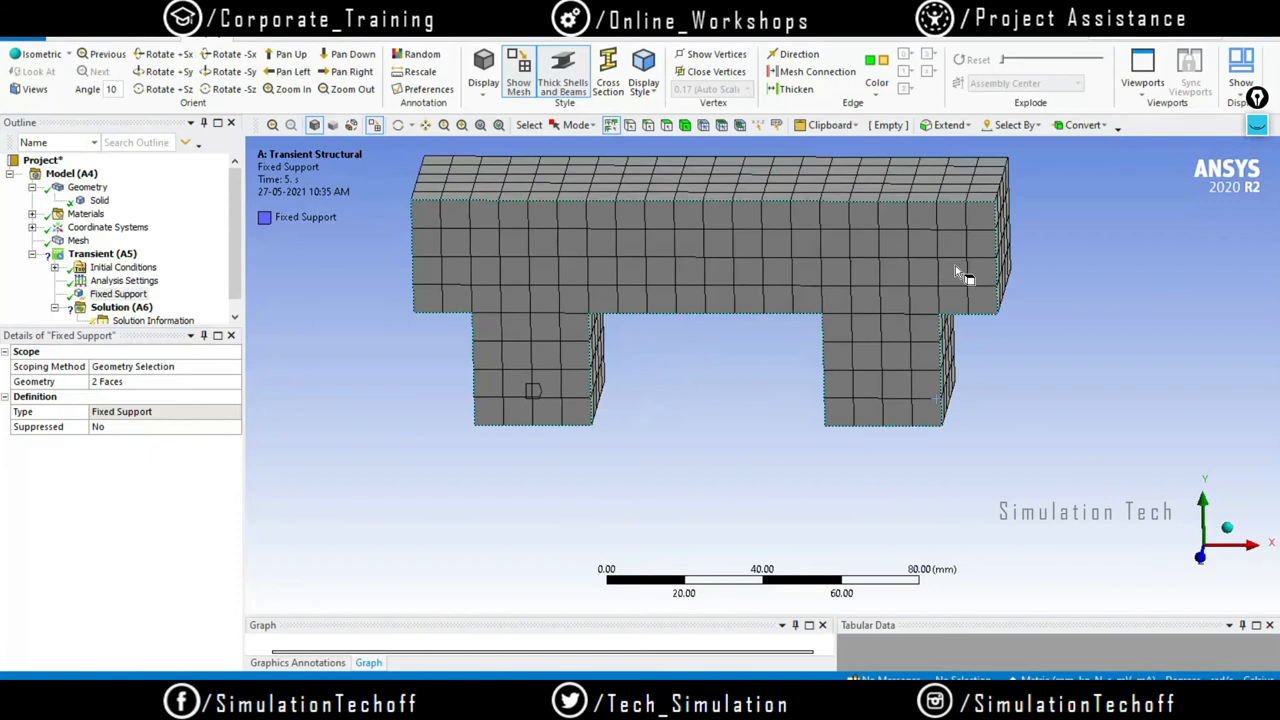
middle_click_drag(880, 214, 906, 235)
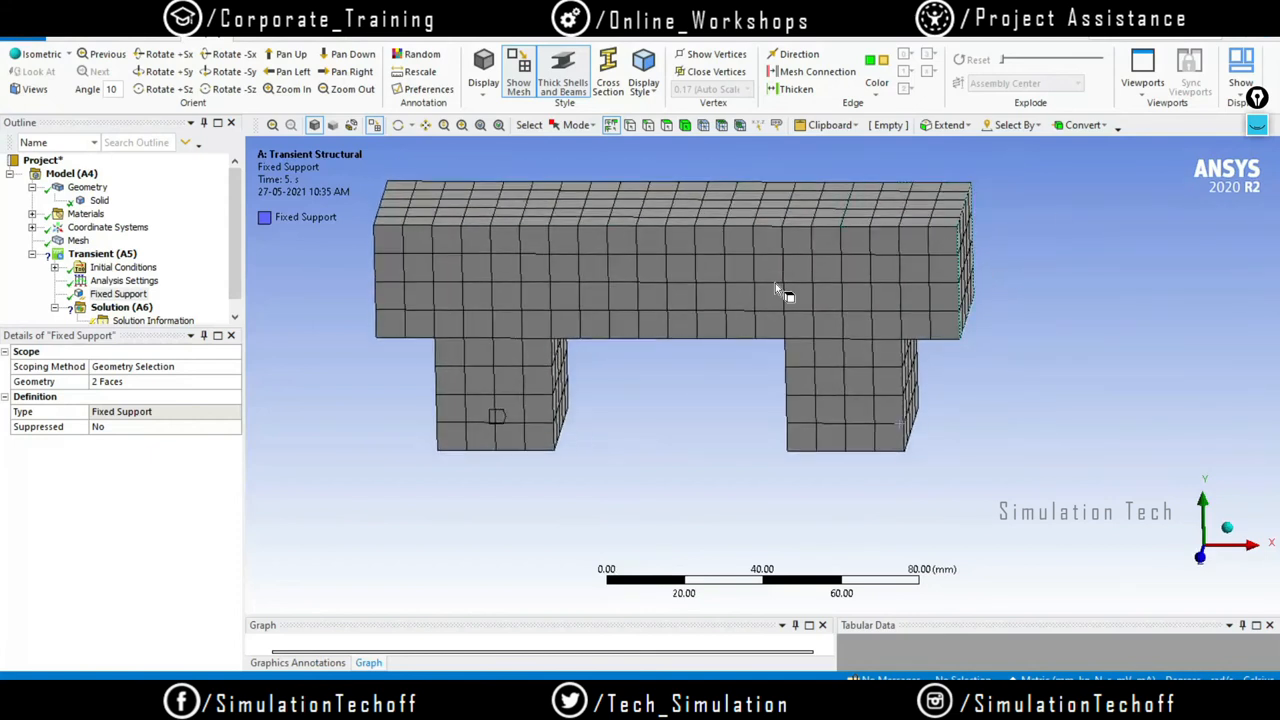
scroll(1063, 360, "down", 2)
middle_click_drag(1063, 360, 859, 321)
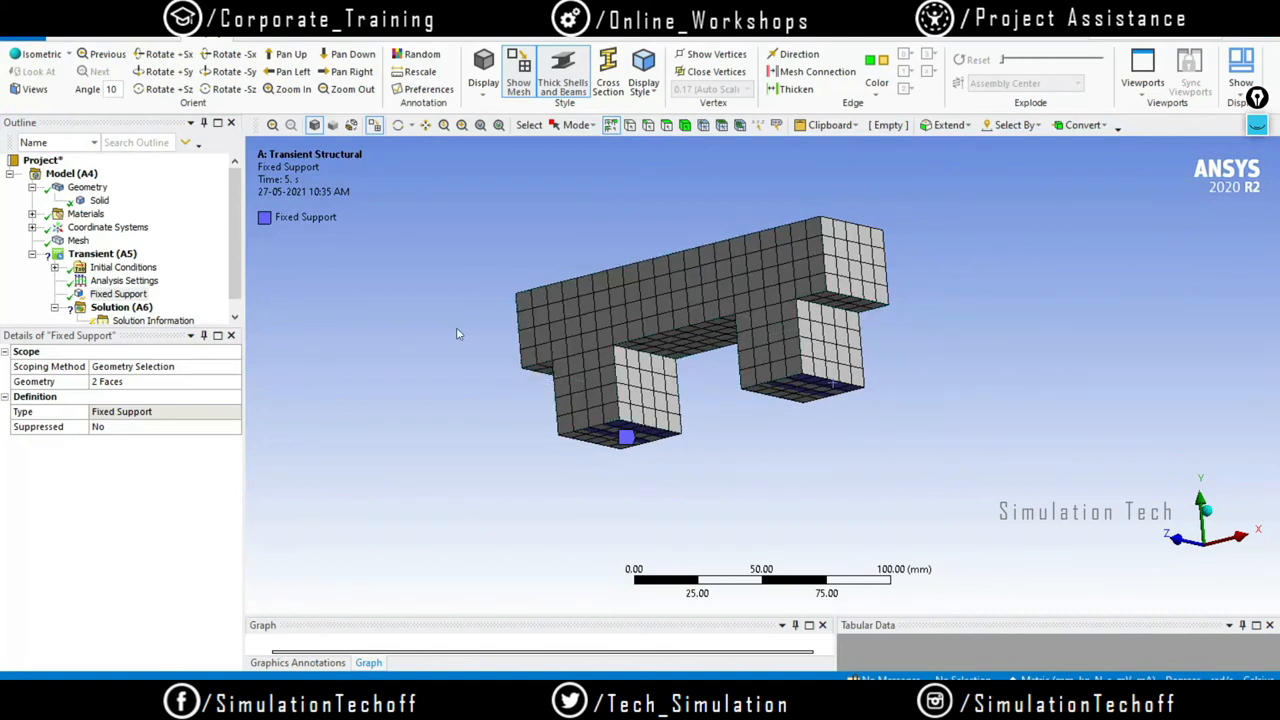
Insert a second Fixed Support scoped to the two lower end edges of the deck, one at each overhang
right_click(80, 258)
mouse_move(180, 264)
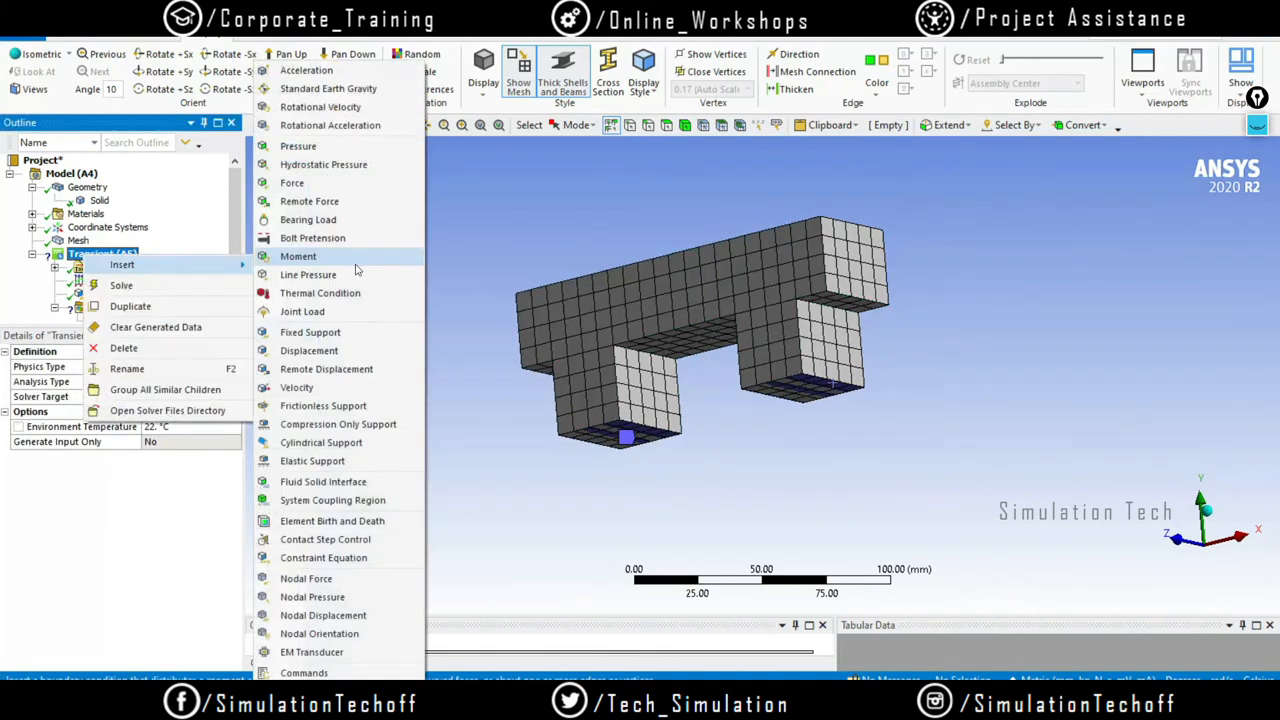
left_click(318, 332)
left_click(647, 124)
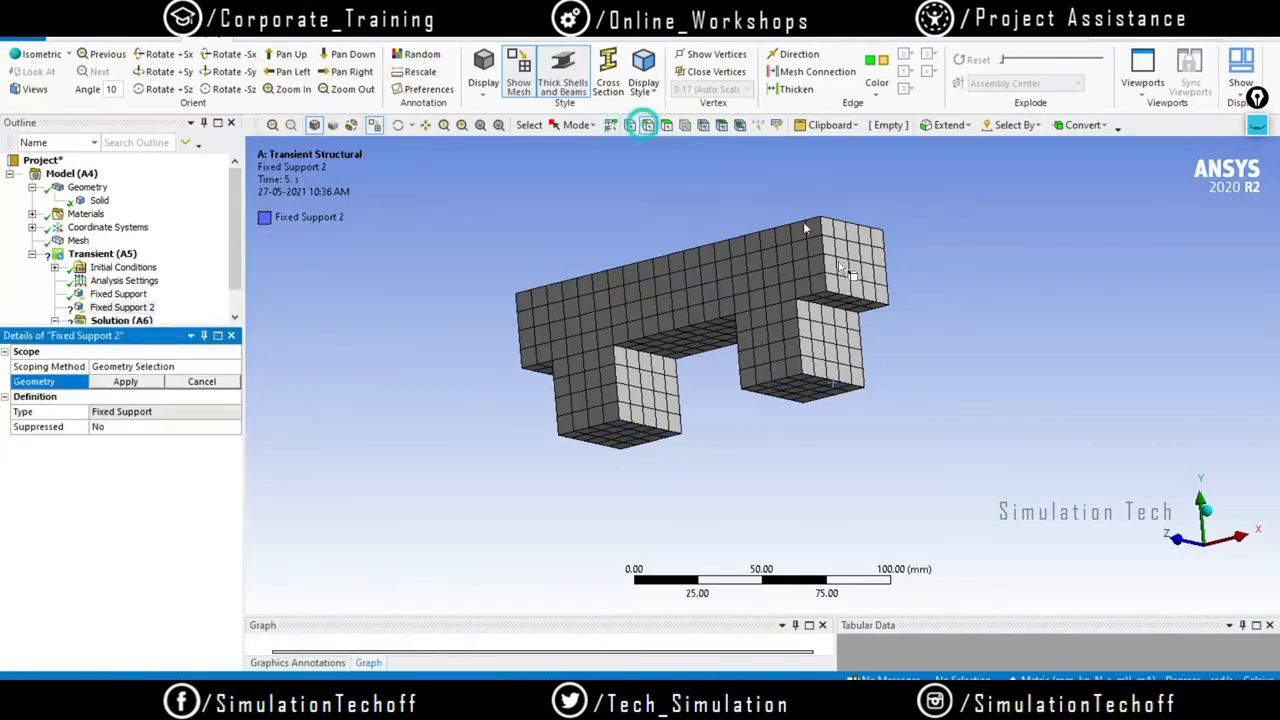
middle_click_drag(780, 296, 874, 200)
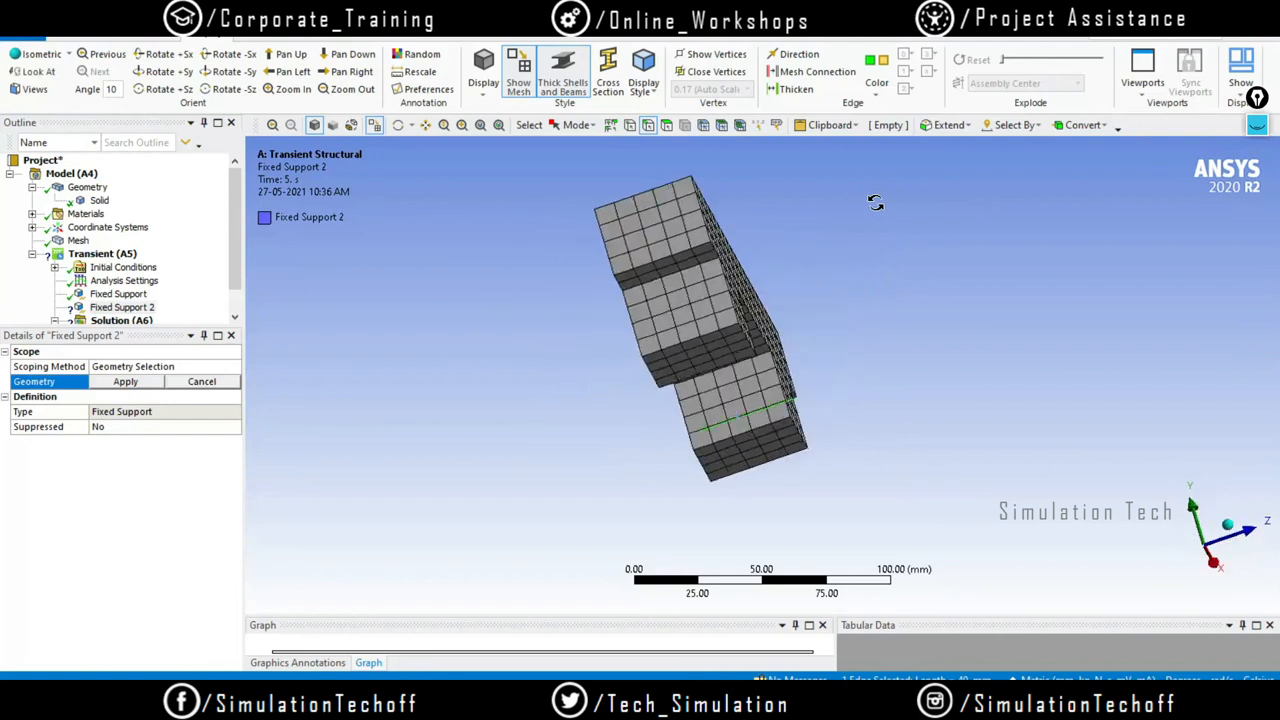
left_click(700, 258)
left_click(696, 251, "ctrl")
middle_click_drag(766, 264, 600, 292)
left_click(125, 381)
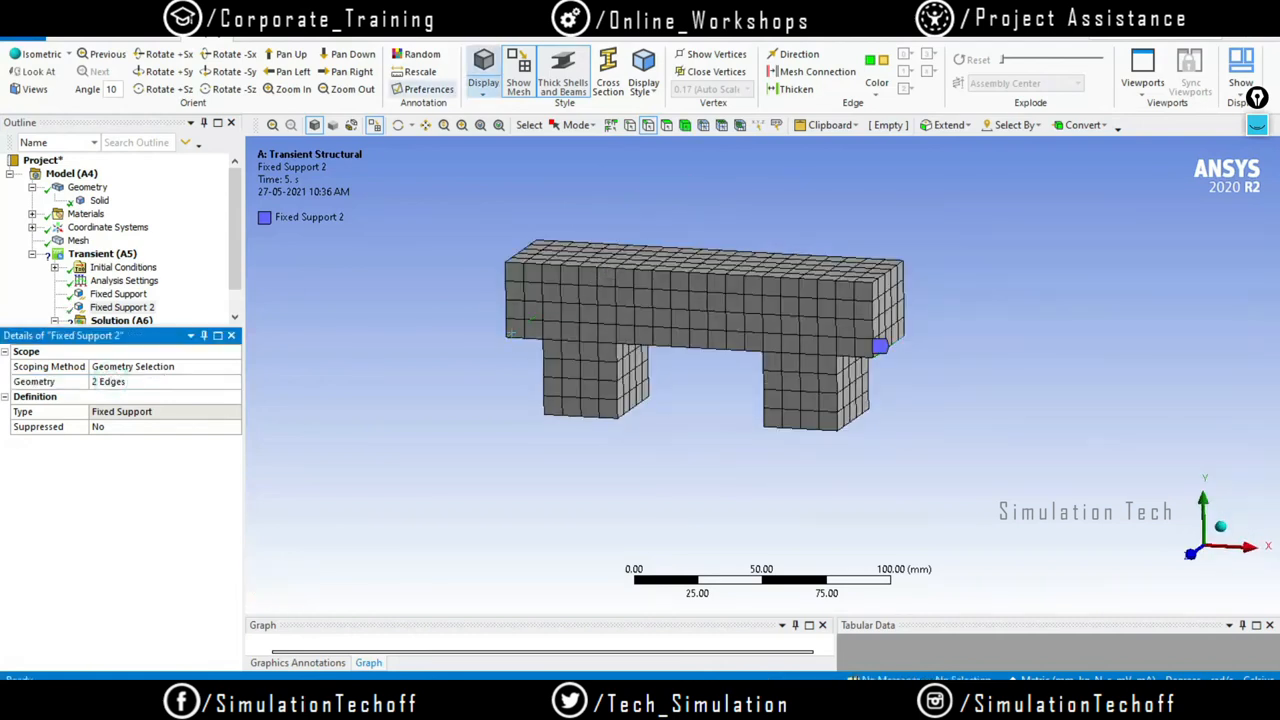
Review both fixed supports on the model, first the pier faces and then the deck end edges
left_click(118, 294)
middle_click_drag(743, 455, 786, 568)
left_click(125, 308)
scroll(786, 568, "up", 5)
middle_click_drag(694, 360, 789, 455, "ctrl")
scroll(789, 455, "down", 1)
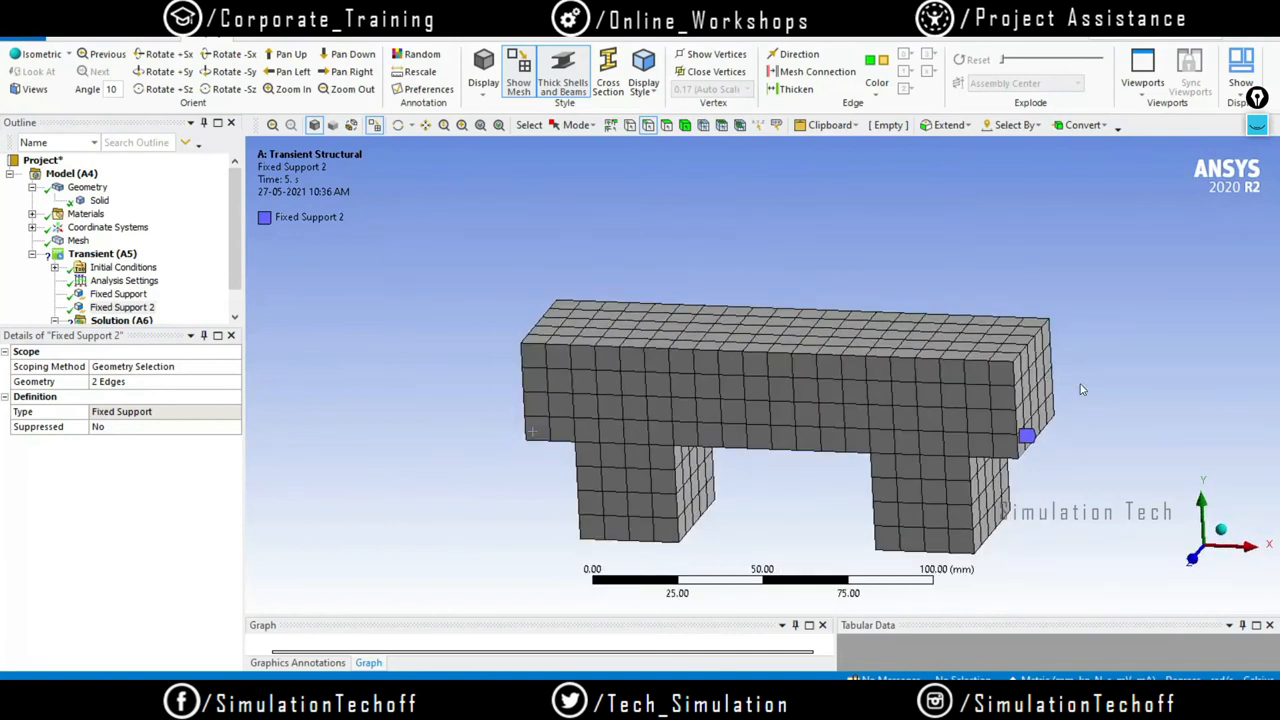
middle_click_drag(1045, 430, 985, 333)
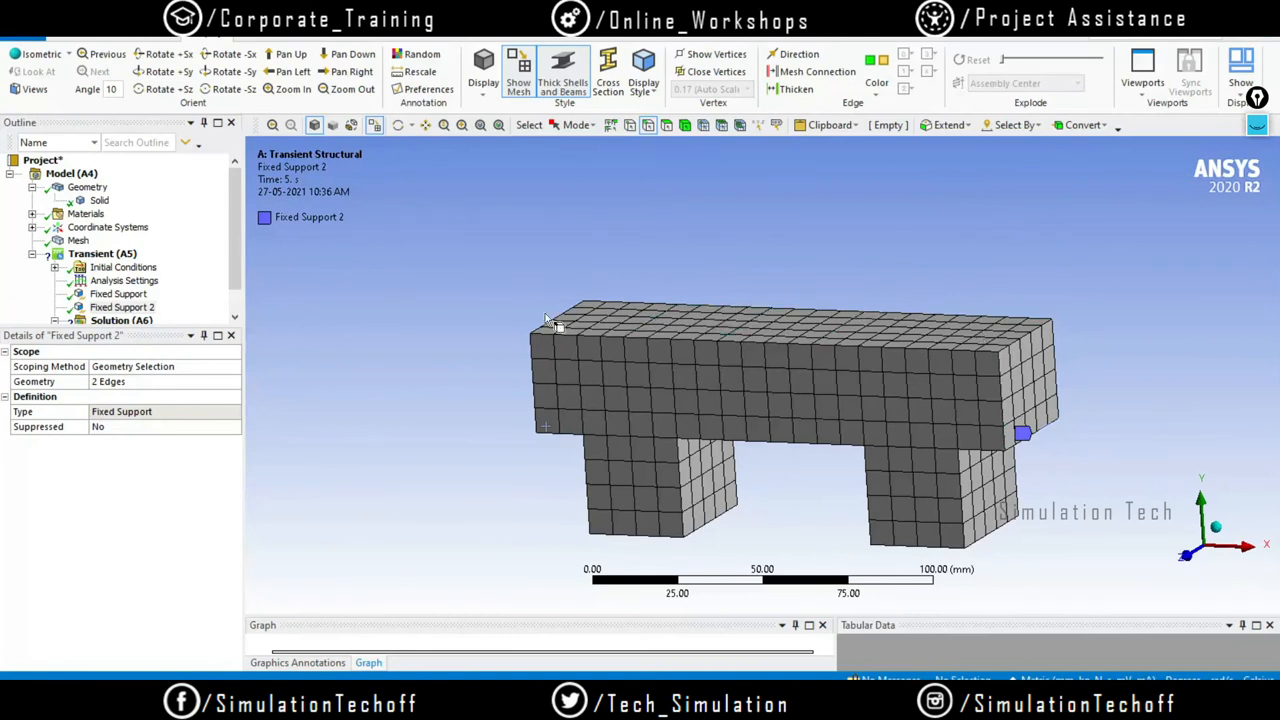
Insert a Force load under Transient (A5)
scroll(238, 268, "down", 1)
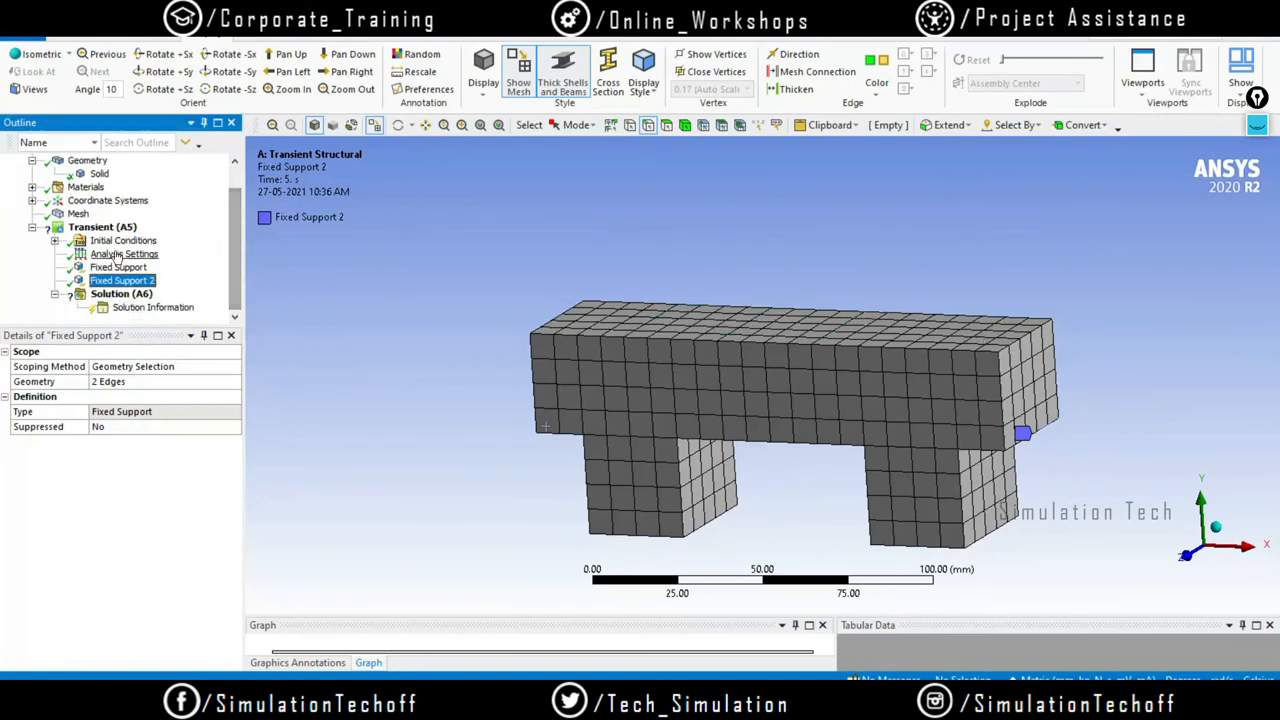
left_click(112, 228)
right_click(114, 230)
mouse_move(155, 235)
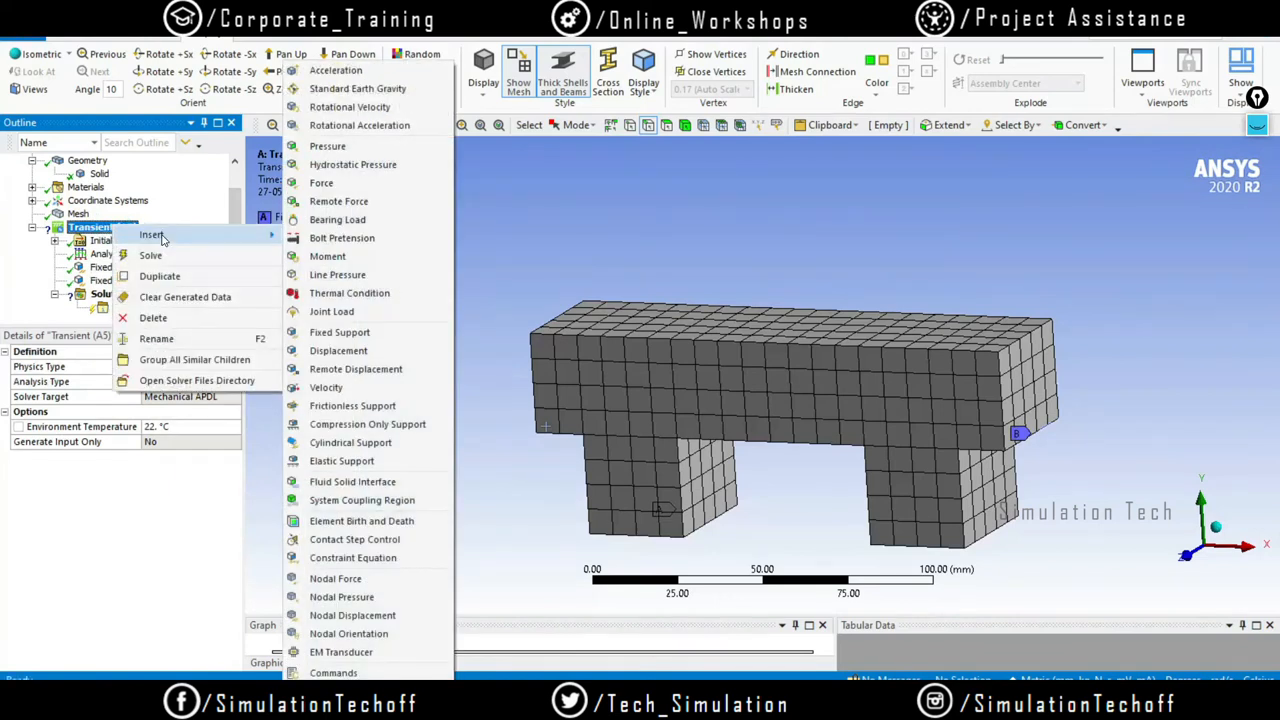
left_click(321, 183)
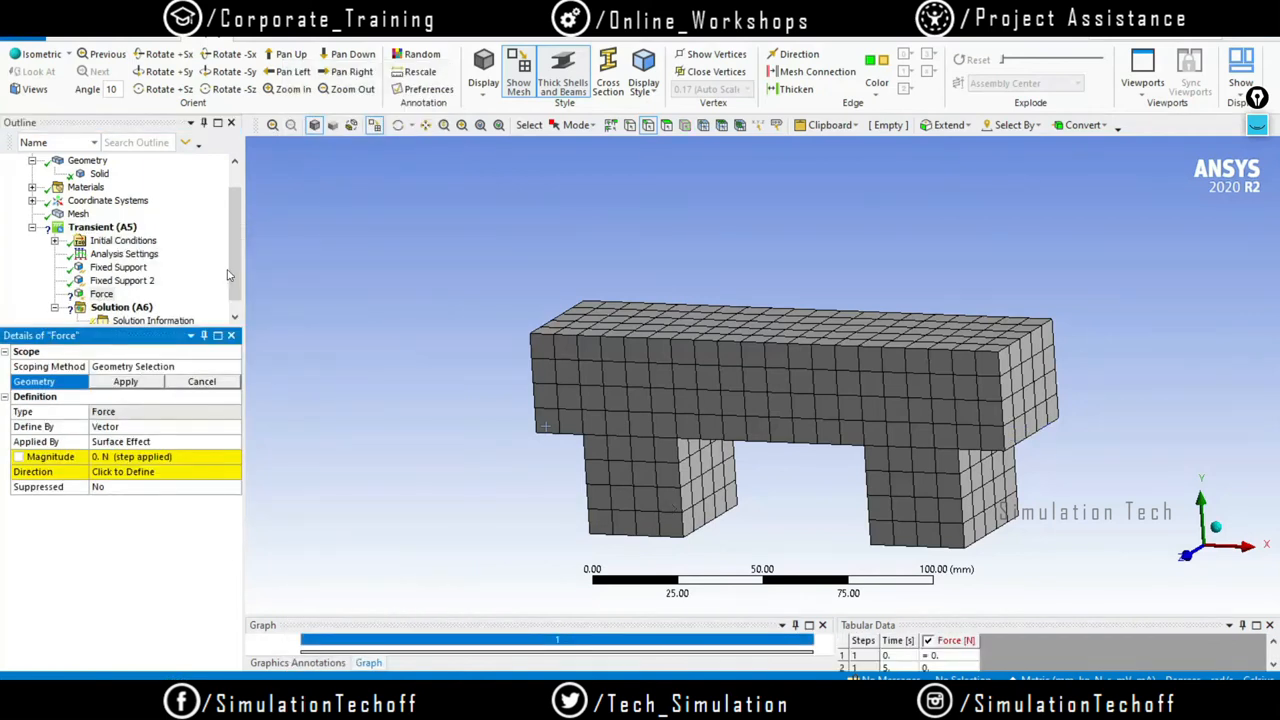
left_click_drag(235, 278, 235, 289)
mouse_move(1040, 429)
middle_mouse_down()
mouse_move(1062, 412)
mouse_move(1046, 457)
mouse_move(1011, 411)
mouse_move(1020, 426)
middle_mouse_up()
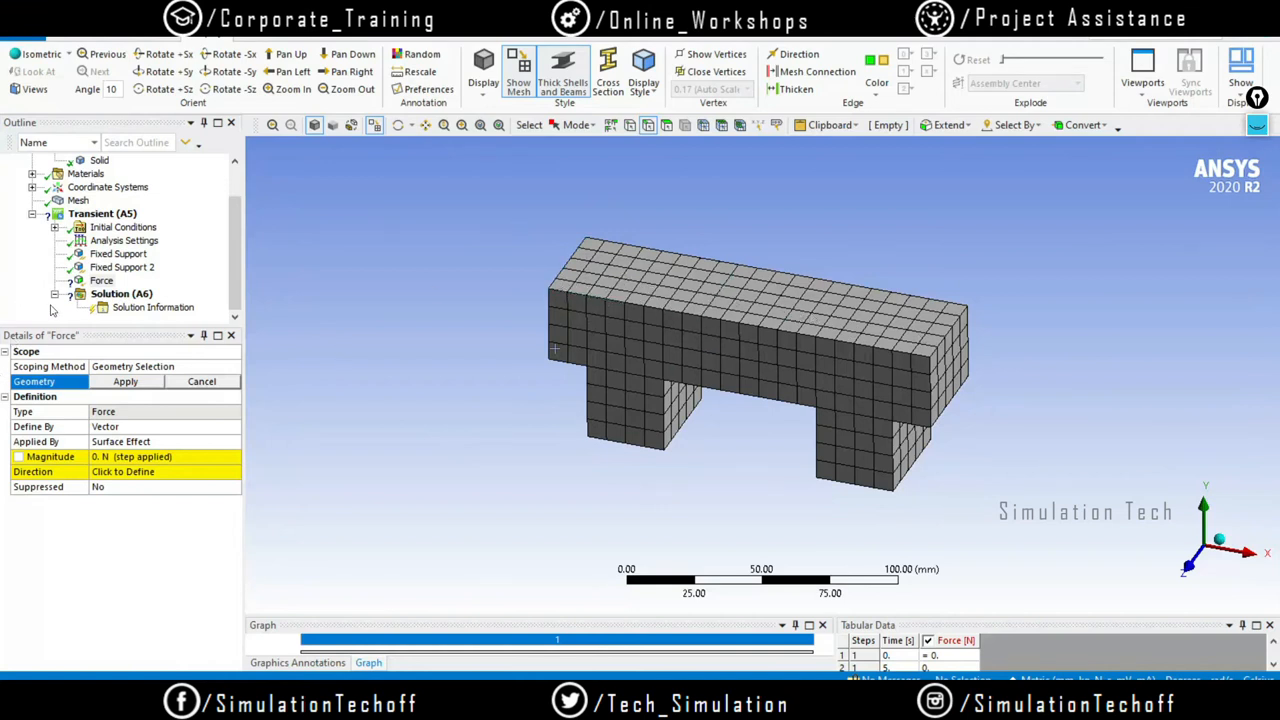
On the whiteboard bridge sketch, frame the 1e5 N load value and write a short note above it
left_click(1257, 127)
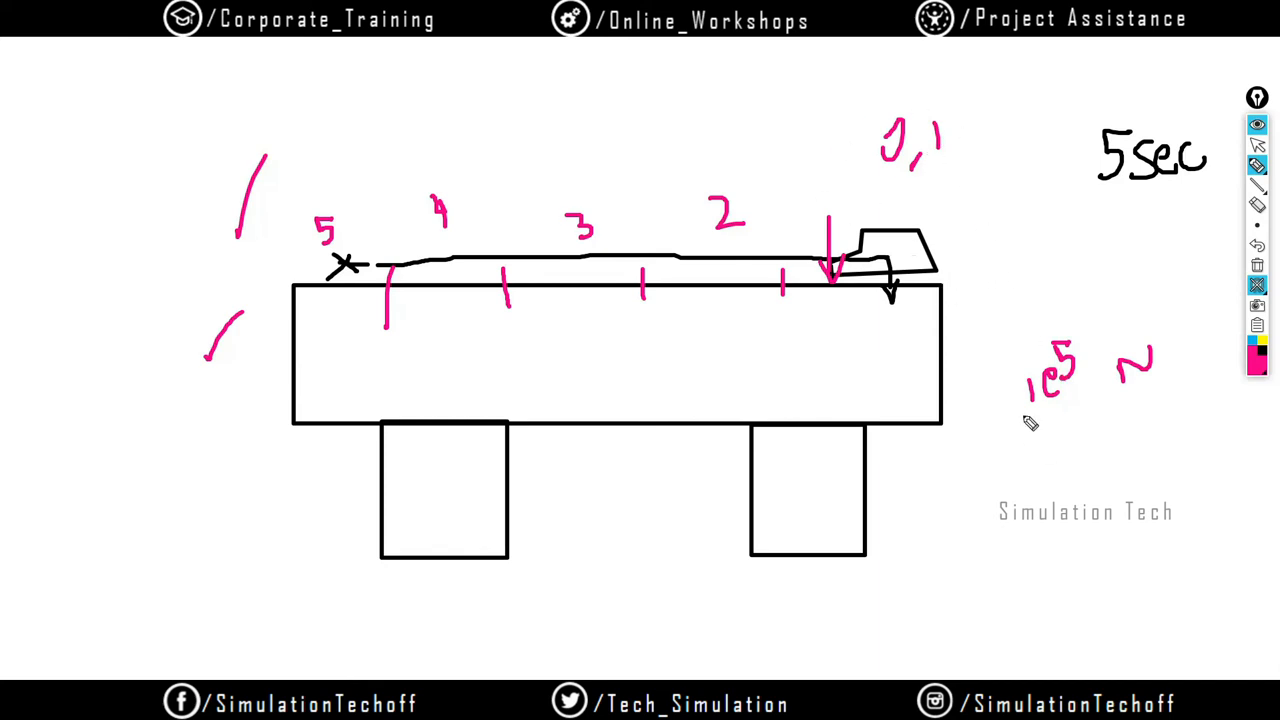
mouse_move(999, 343)
left_mouse_down()
mouse_move(1028, 424)
mouse_move(1148, 270)
mouse_move(1024, 450)
mouse_move(1024, 402)
left_mouse_up()
left_click_drag(993, 224, 1049, 256)
left_click_drag(1060, 212, 1062, 240)
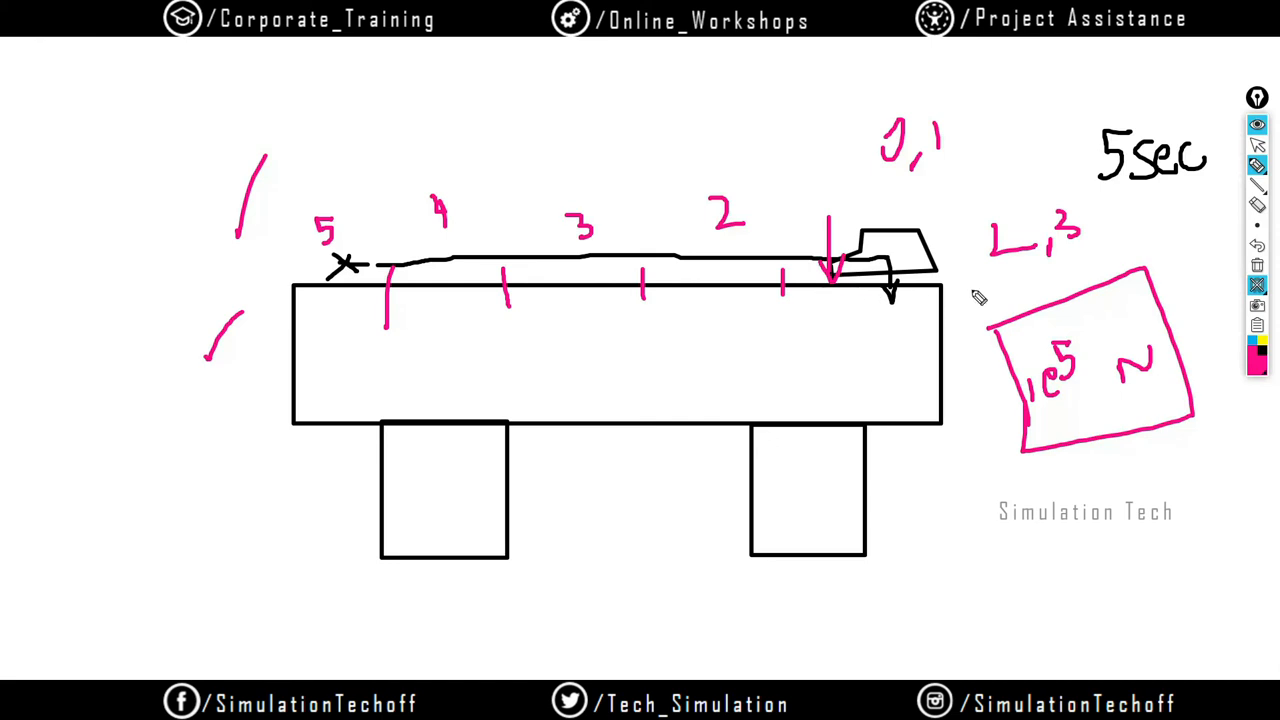
left_click(1258, 126)
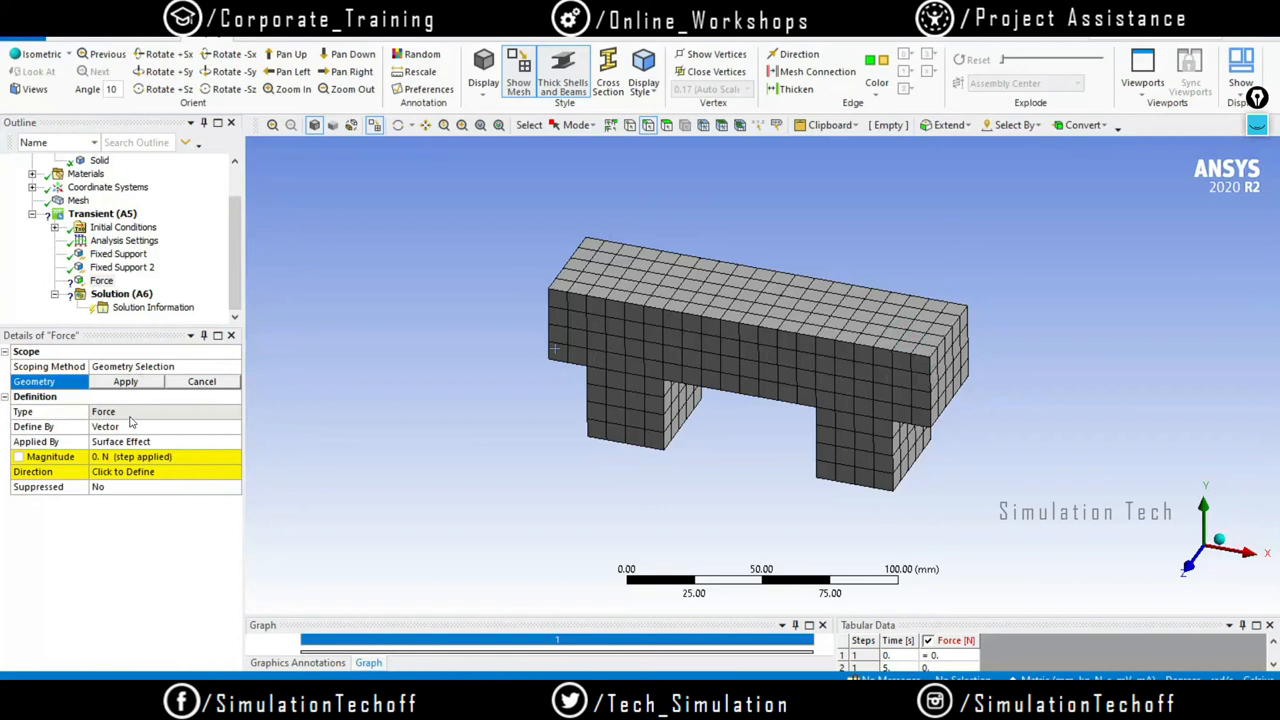
Scope the force to the deck's top face at the +X end and define its magnitude as Tabular (Time)
left_click(666, 124)
left_click(916, 344)
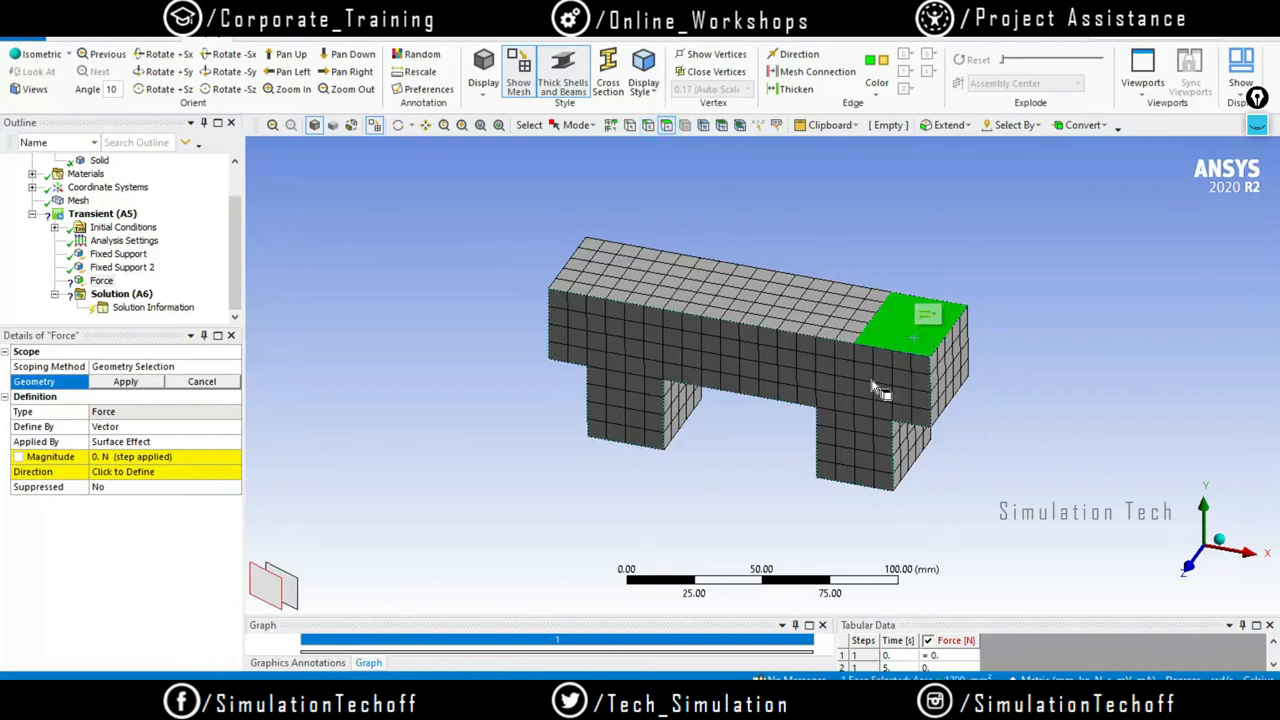
left_click(128, 381)
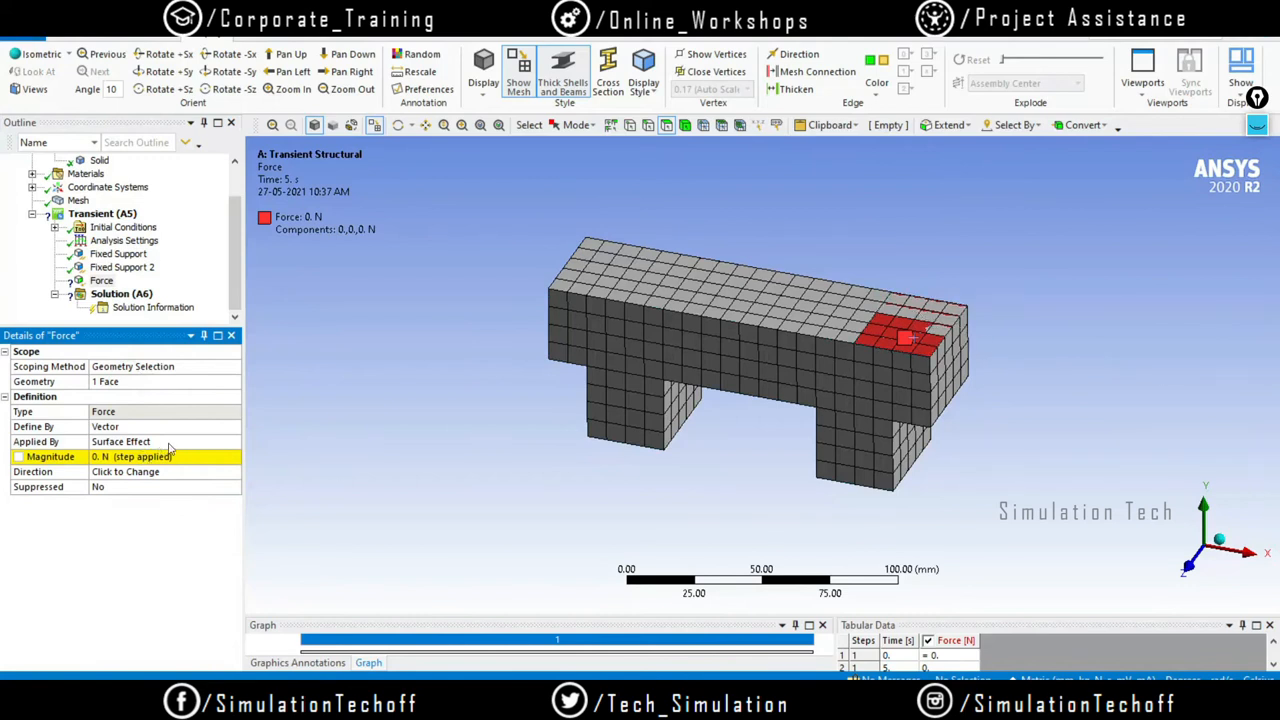
left_click(225, 458)
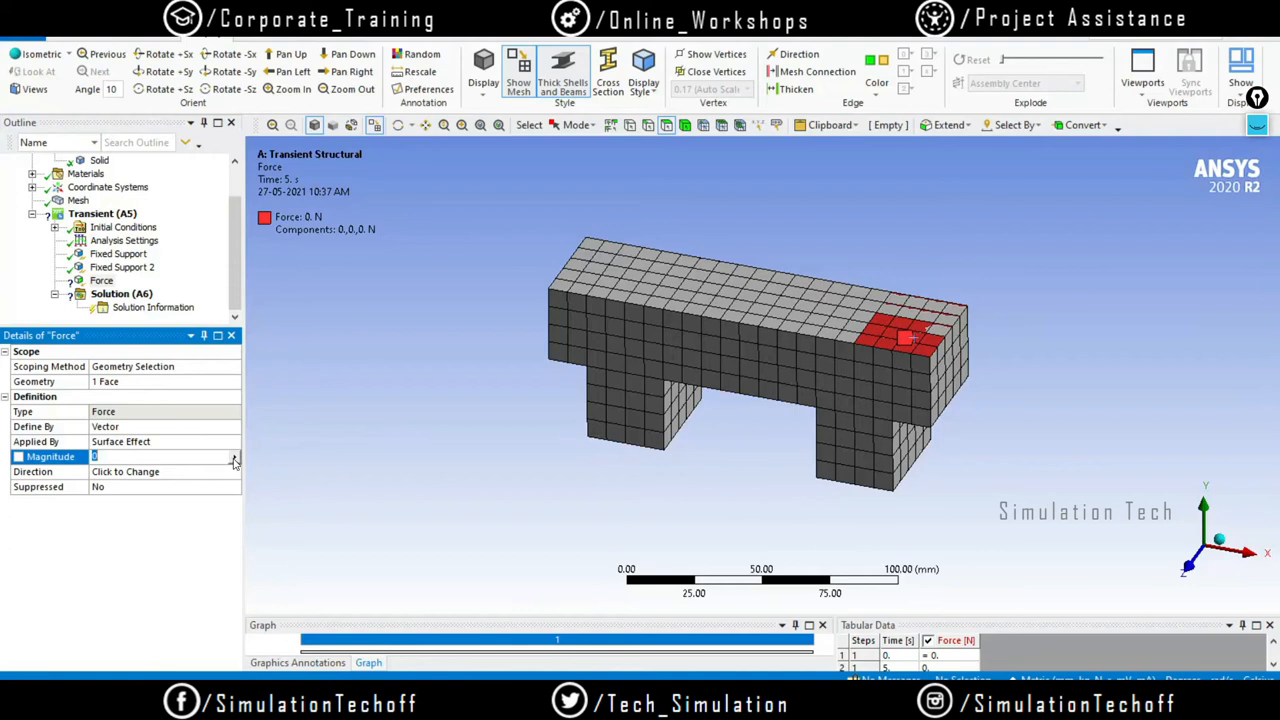
left_click(235, 459)
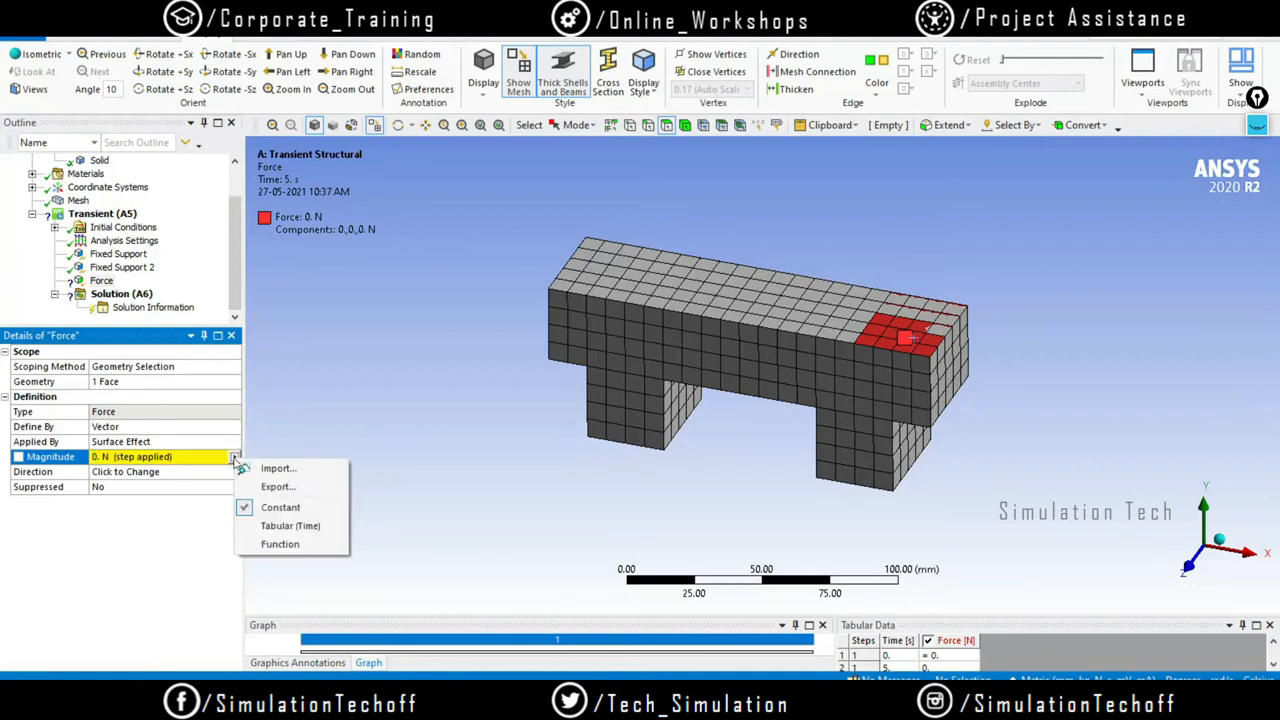
left_click(288, 526)
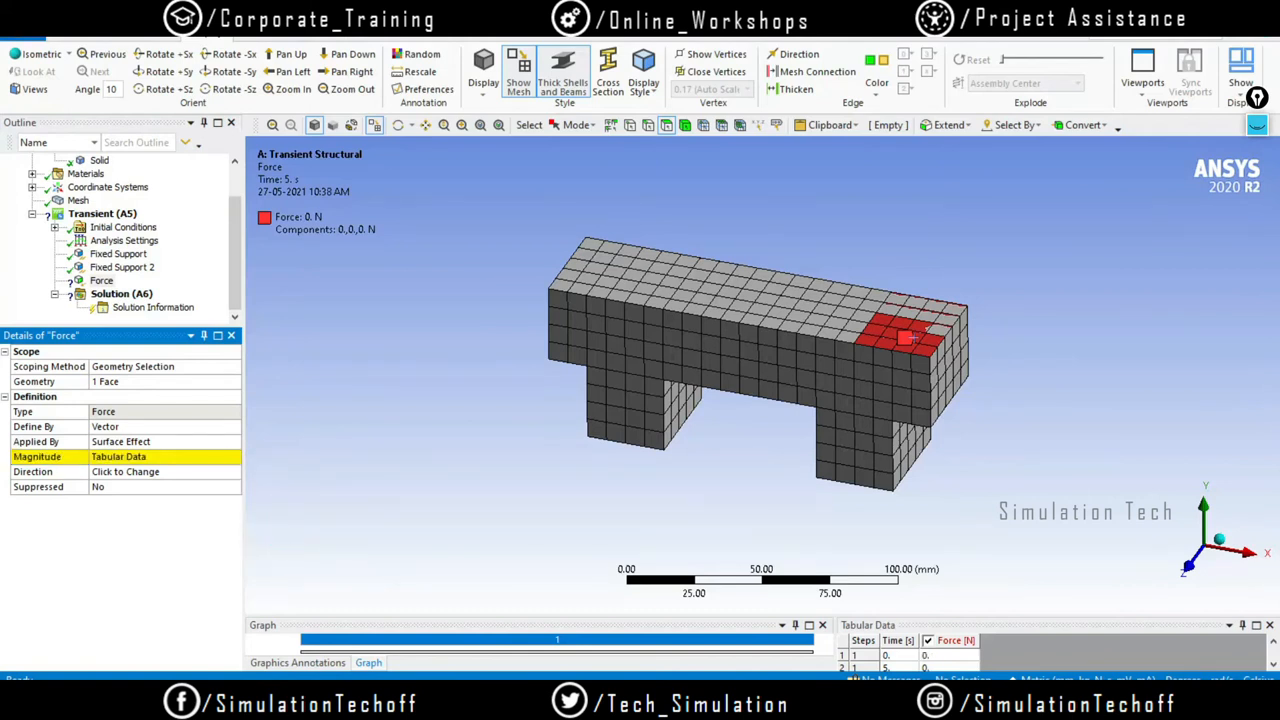
left_click_drag(786, 622, 818, 527)
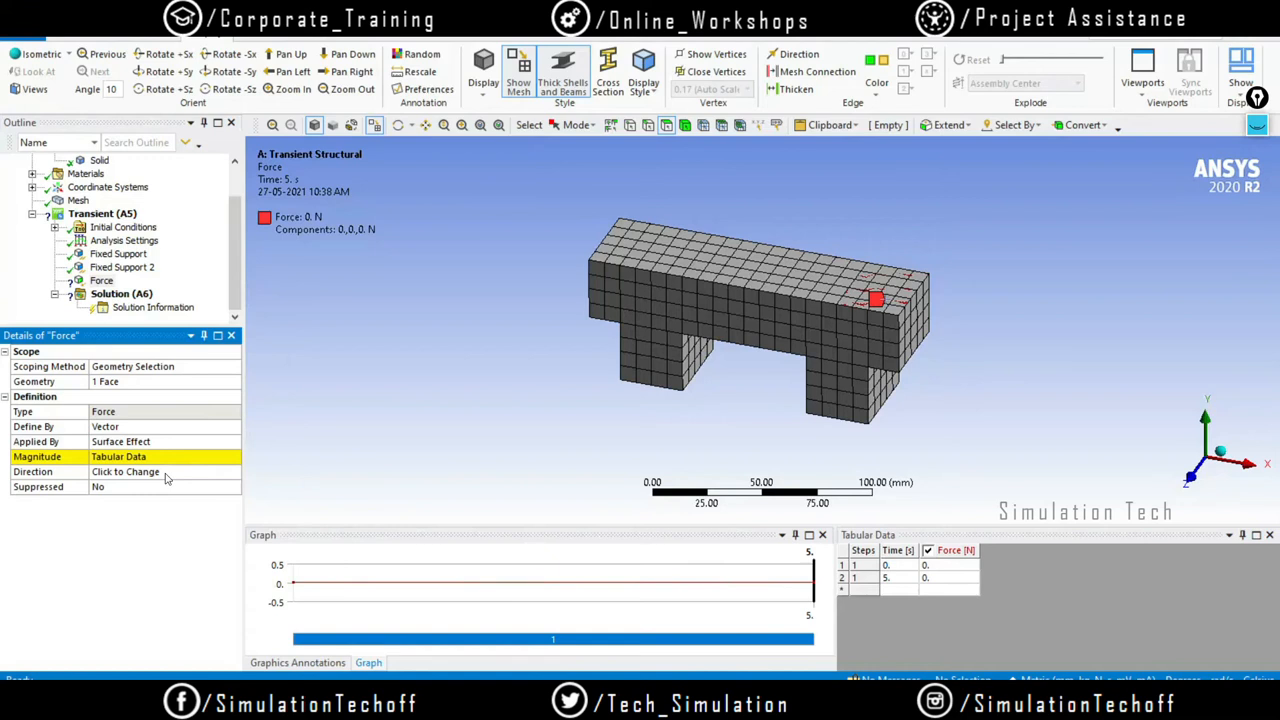
Set the force direction along the vertical corner edge at the +X end of the deck
left_click(128, 471)
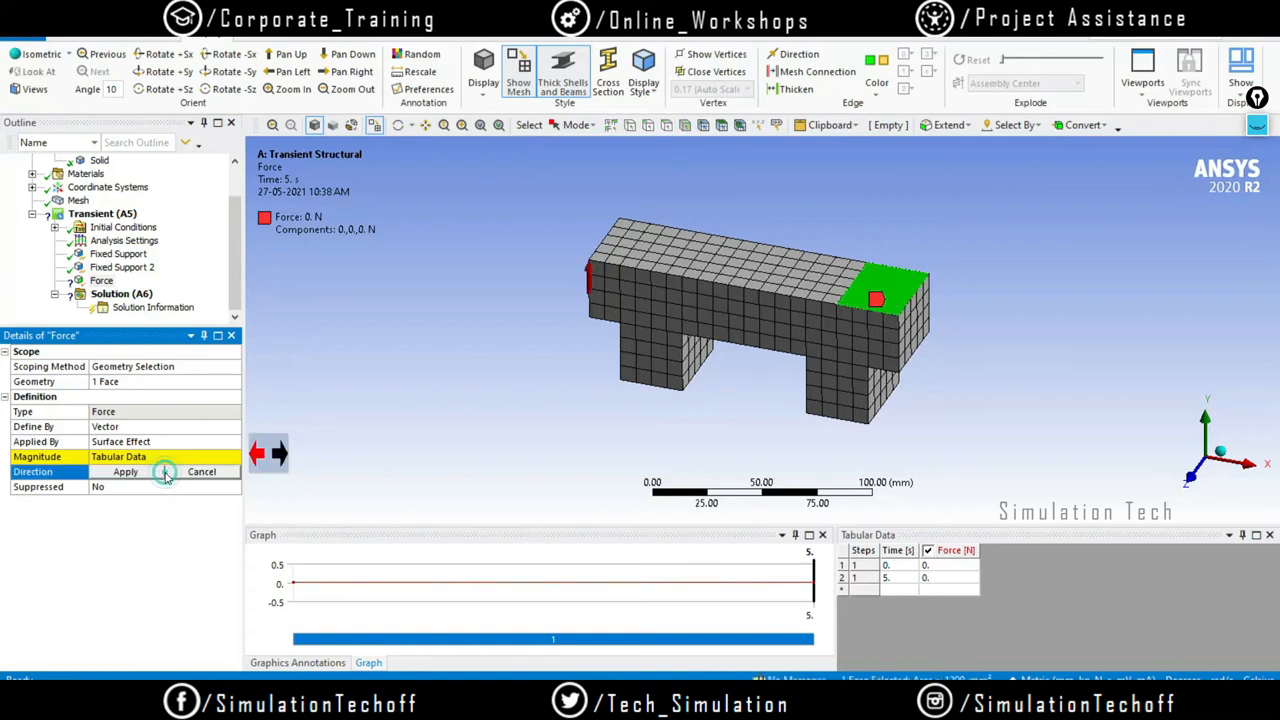
left_click(896, 352)
left_click(127, 474)
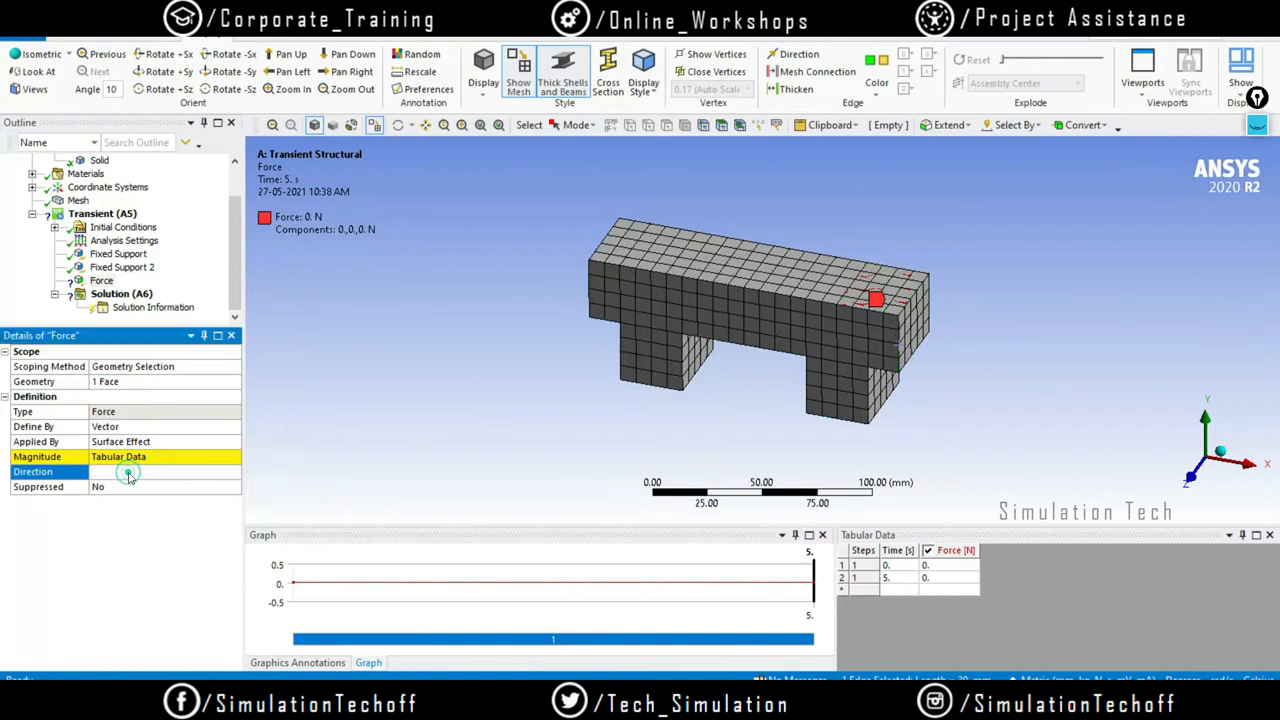
Enter 1e5 N in the force table at 0 s and at an added 1 s row
left_click(898, 566)
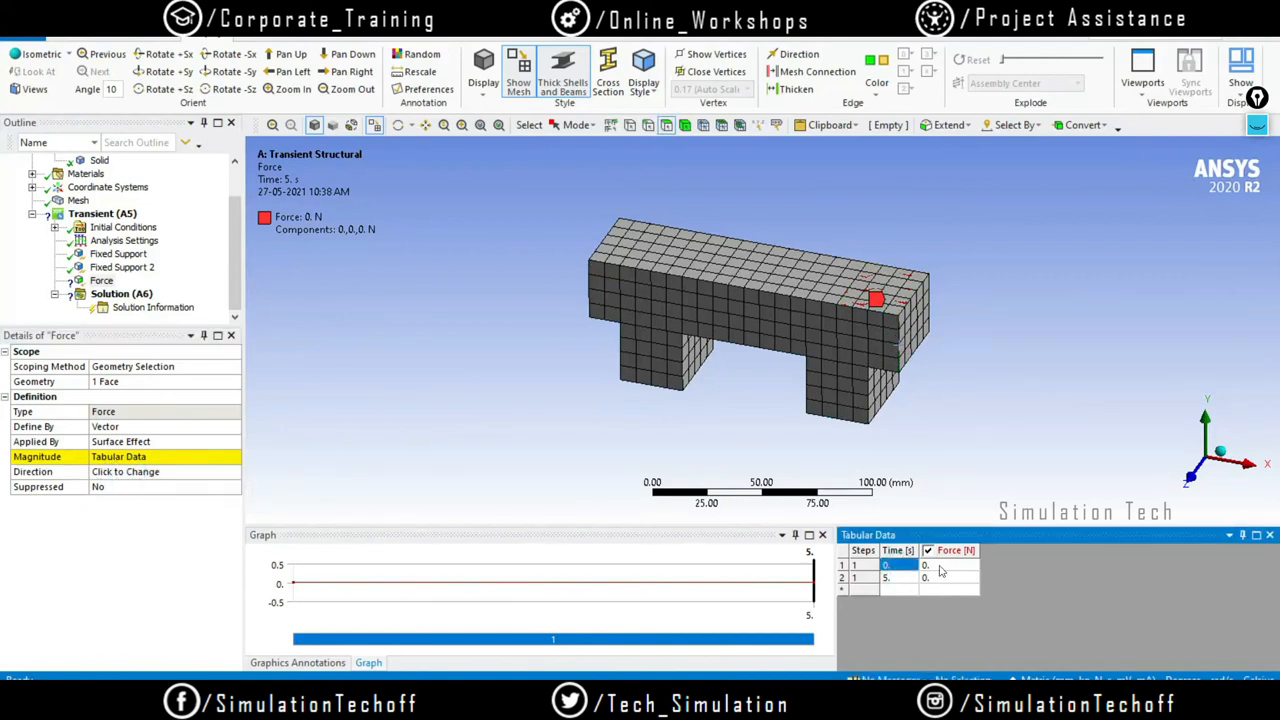
double_click(940, 566)
type("1")
double_click(897, 591)
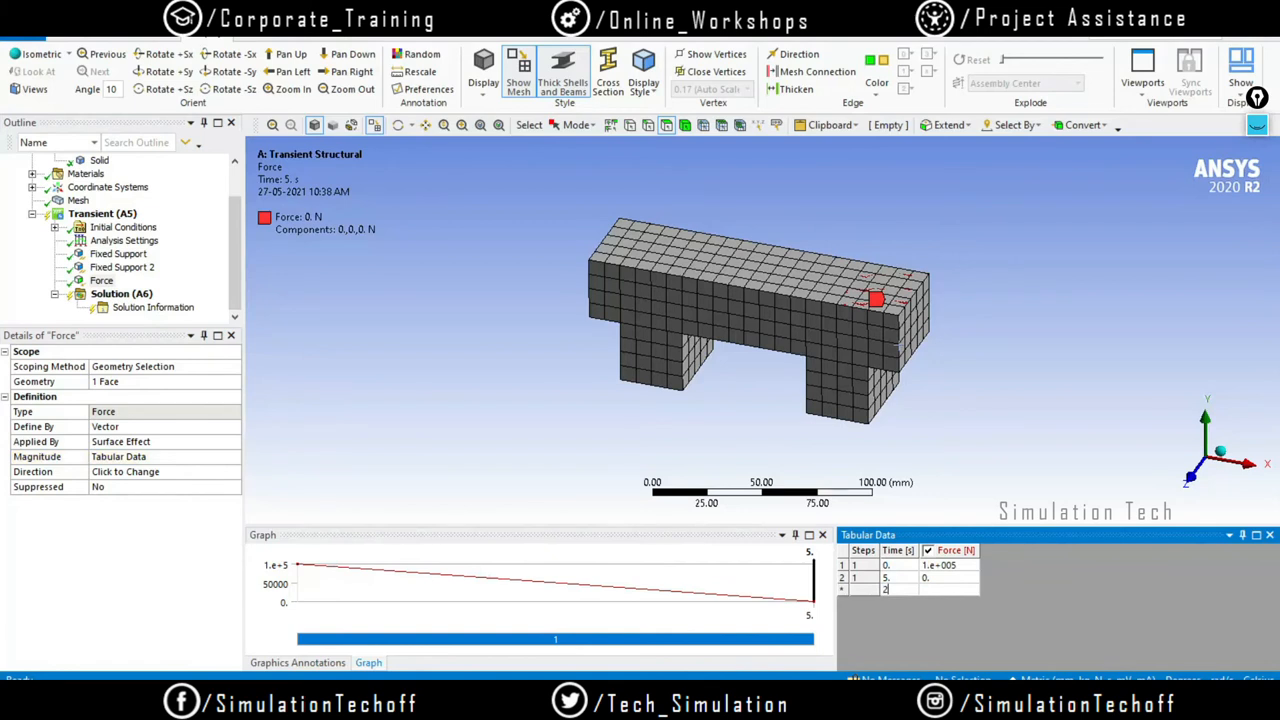
type("1")
key("Tab")
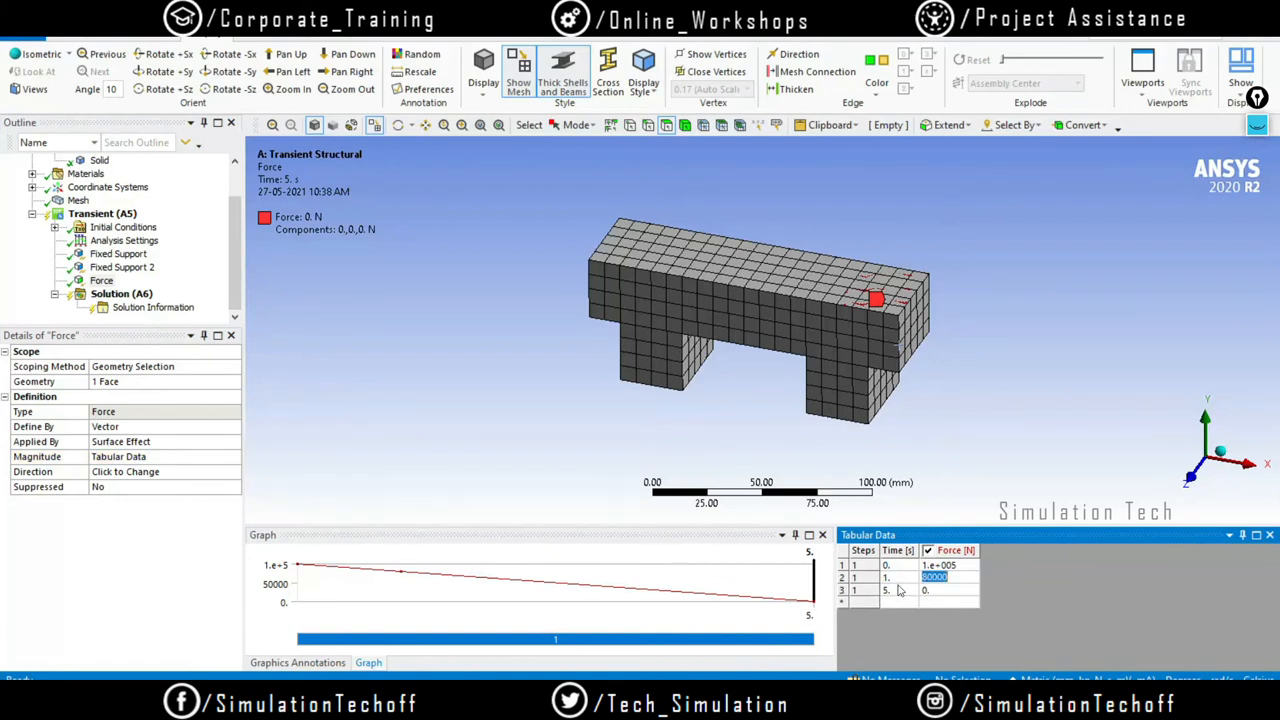
type("1e5")
Add rows at 2, 3 and 4 s to the force table, with 0 N at 4 s
left_click(898, 591)
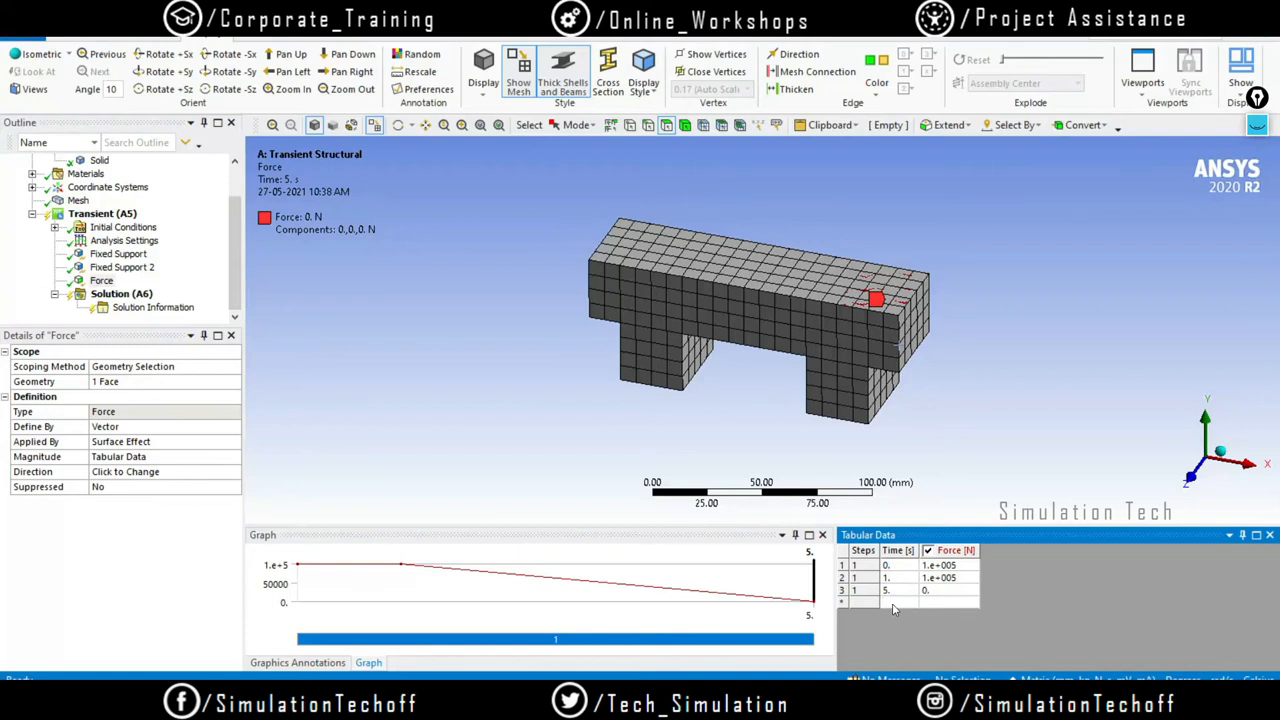
type("2")
key("Tab")
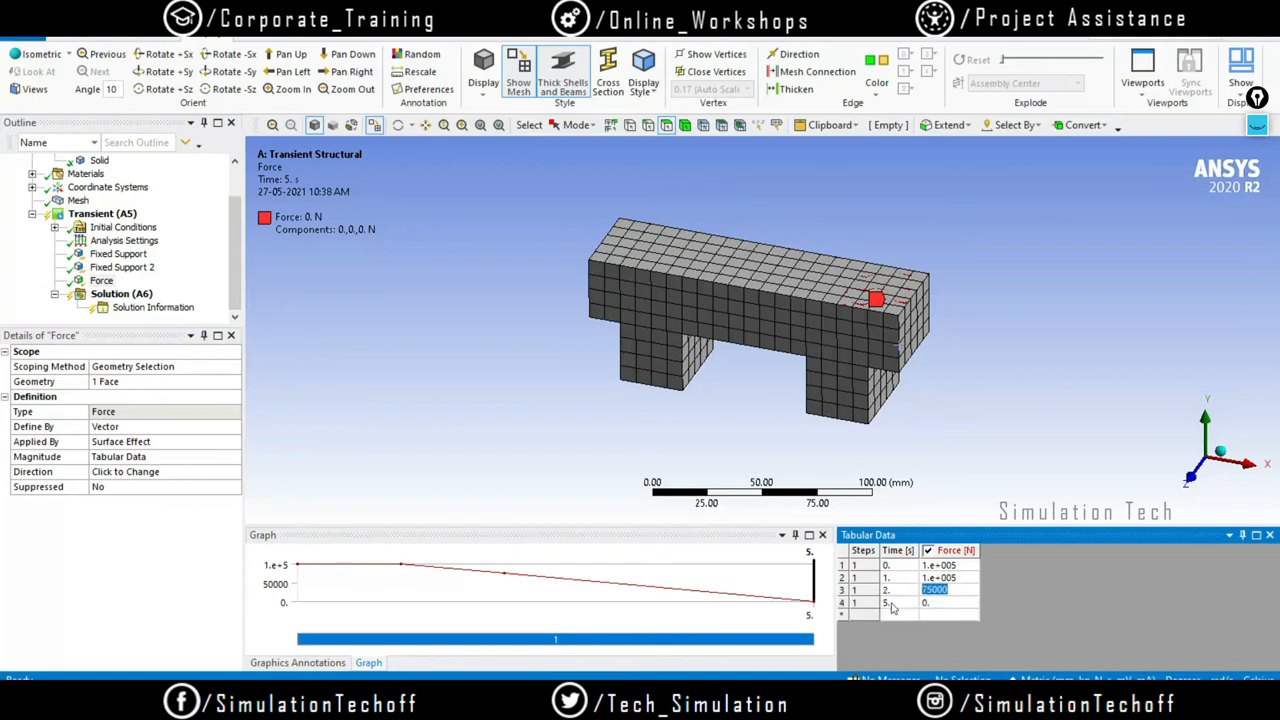
left_click(893, 616)
type("3")
key("Tab")
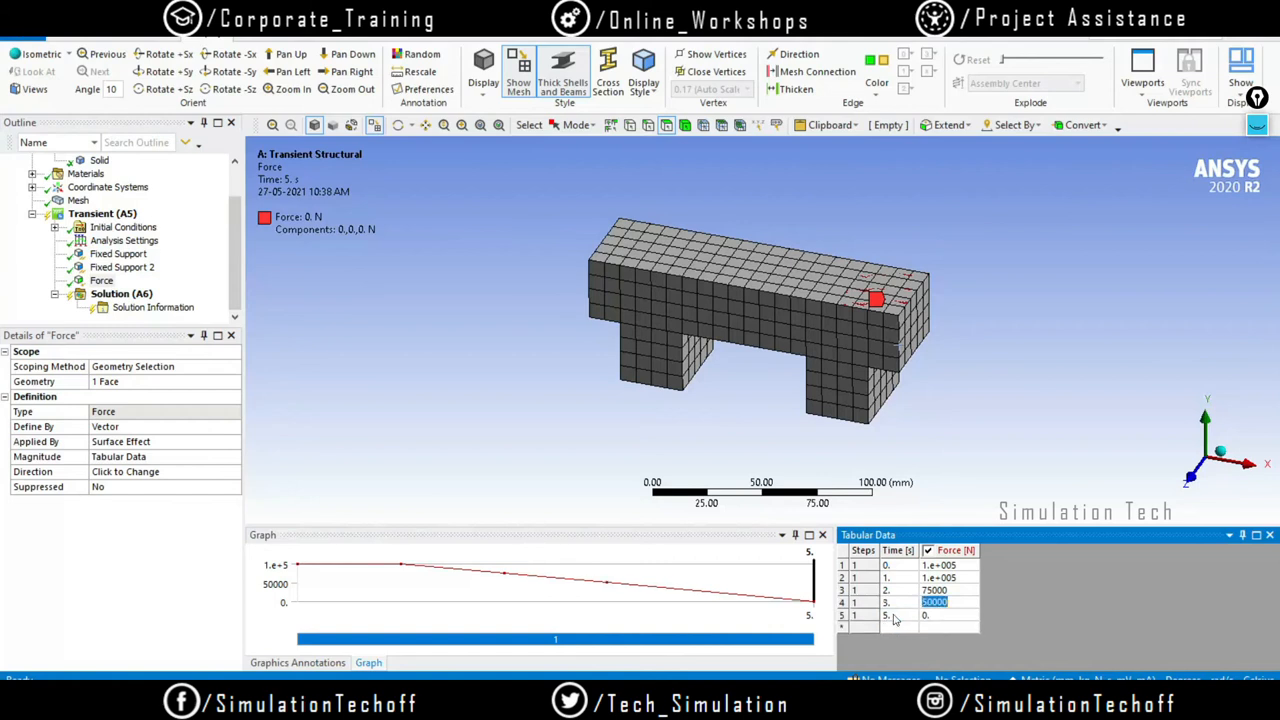
left_click(898, 627)
type("4")
key("Tab")
type("0")
key("Tab")
Set the first force to 0 N at 3 s and 2 s
left_click(930, 603)
type("0")
left_click(941, 582)
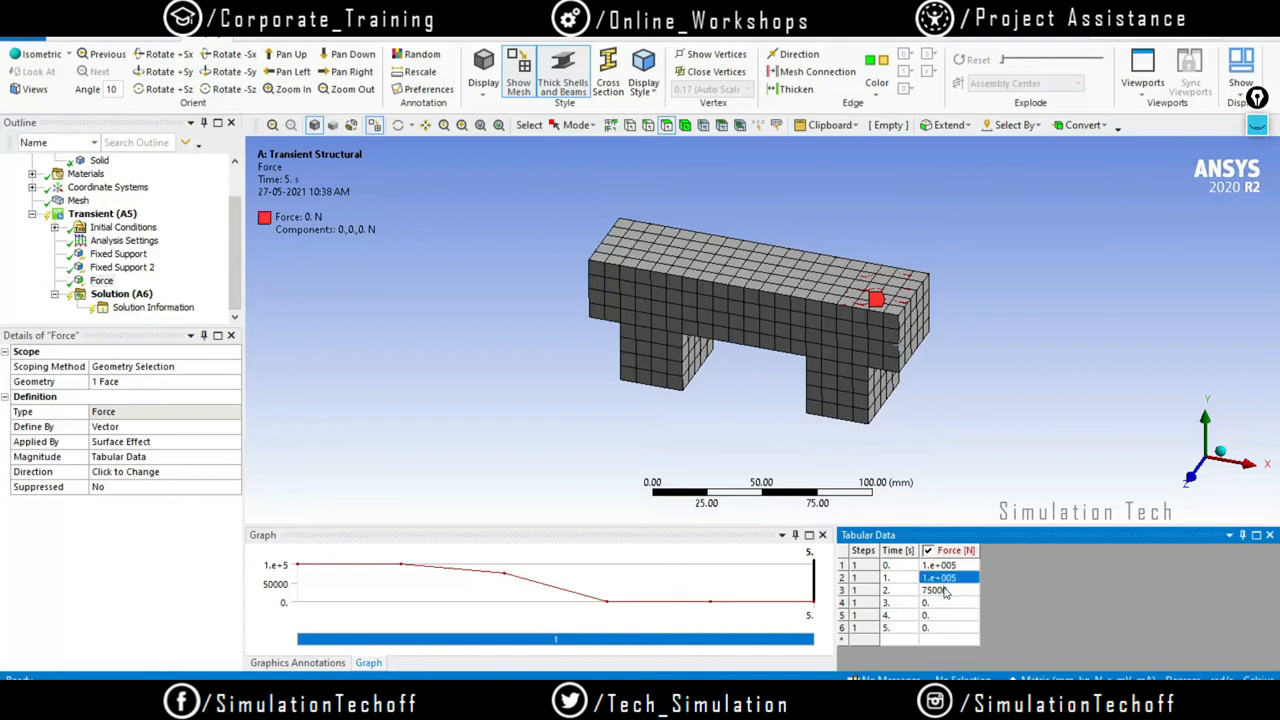
left_click(944, 591)
type("0")
key("Tab")
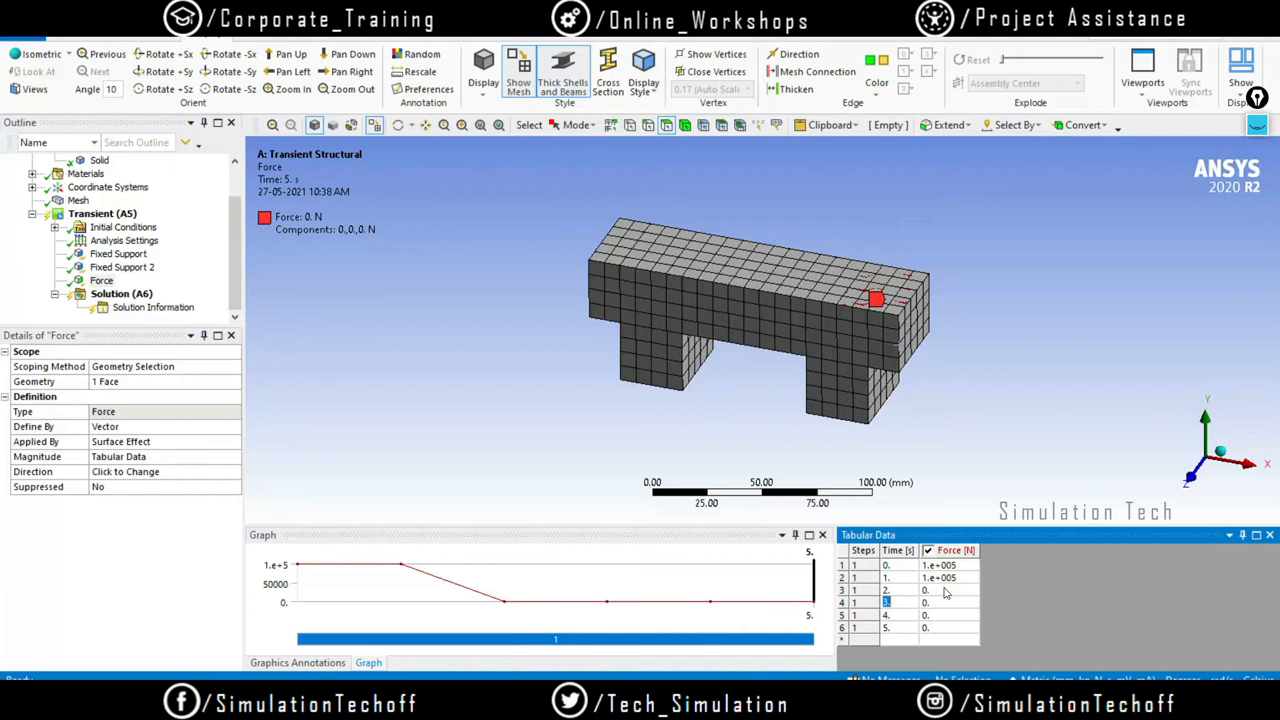
left_click(1030, 425)
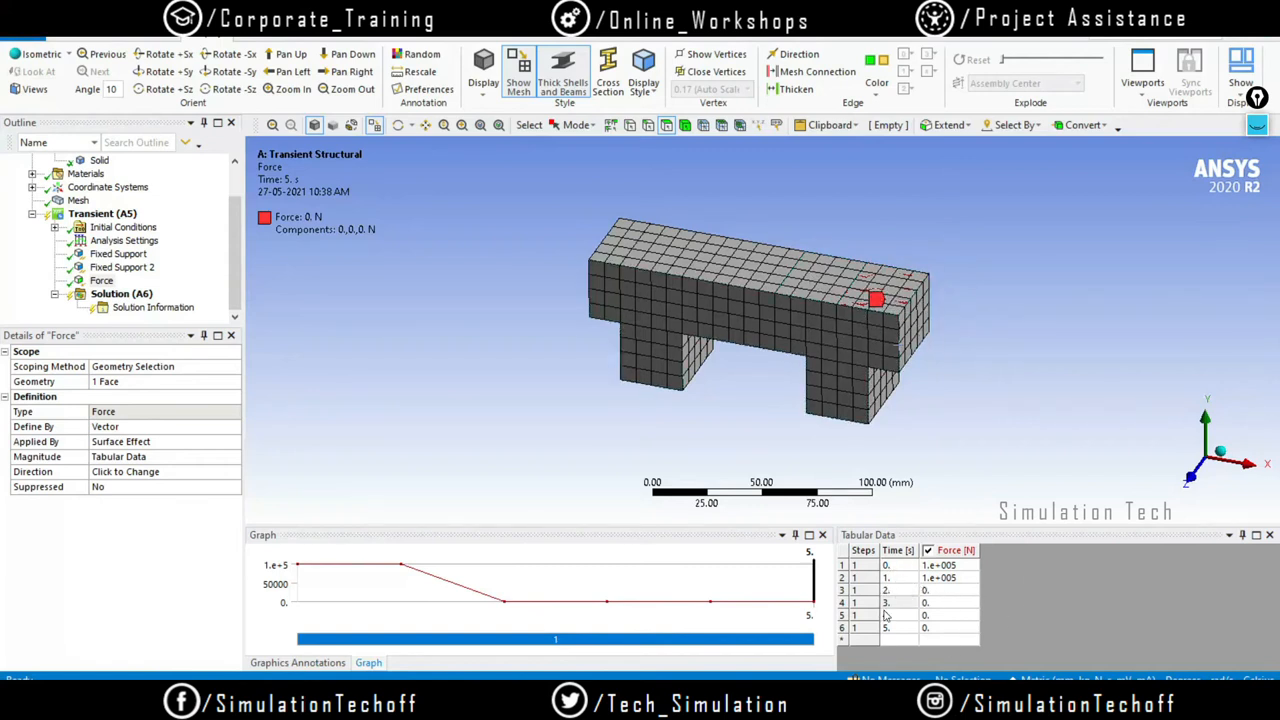
Insert a second Force under Transient (A5), scoped to the deck's top face next to the loaded end face
left_click(829, 287)
scroll(780, 300, "up", 3)
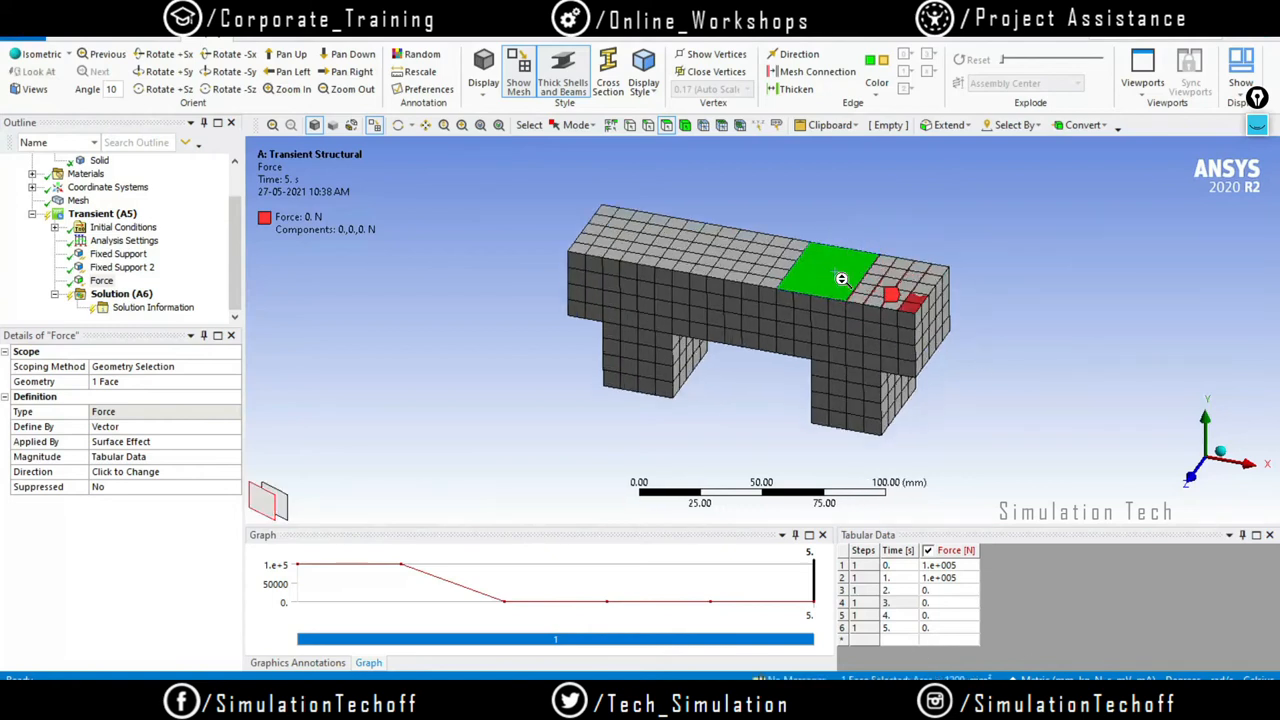
left_click(104, 214)
right_click(104, 214)
mouse_move(157, 220)
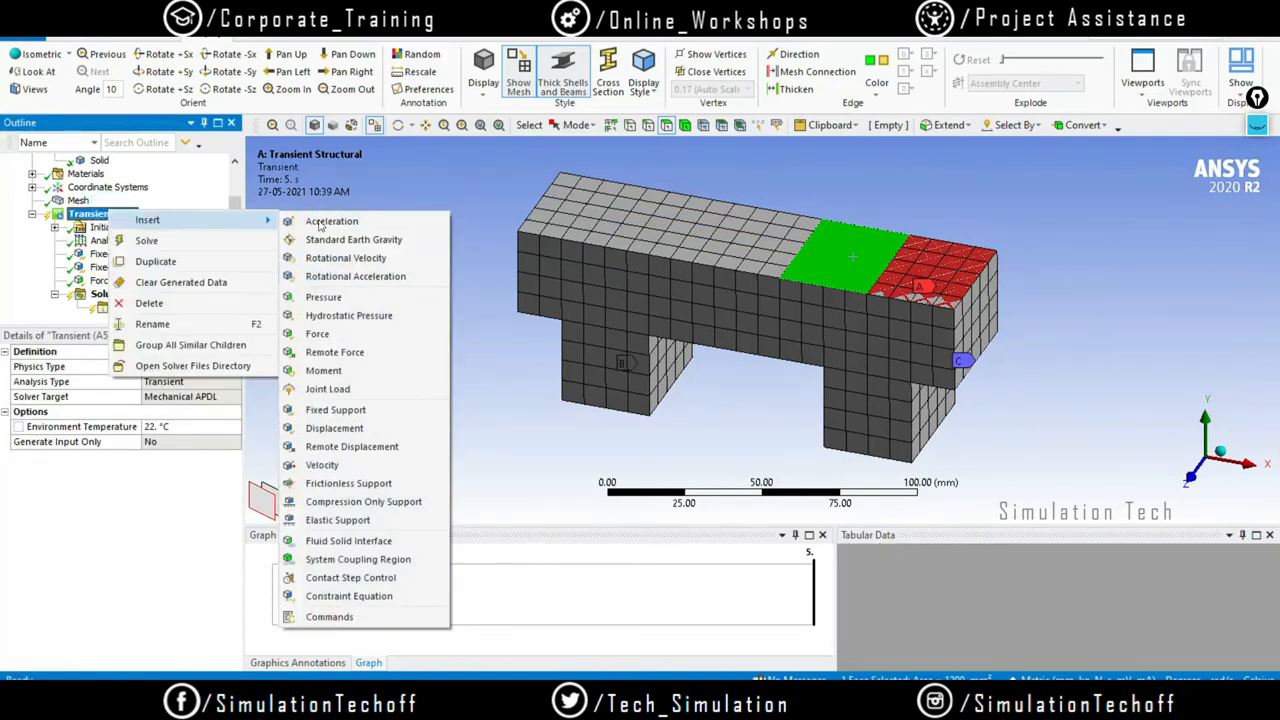
left_click(336, 335)
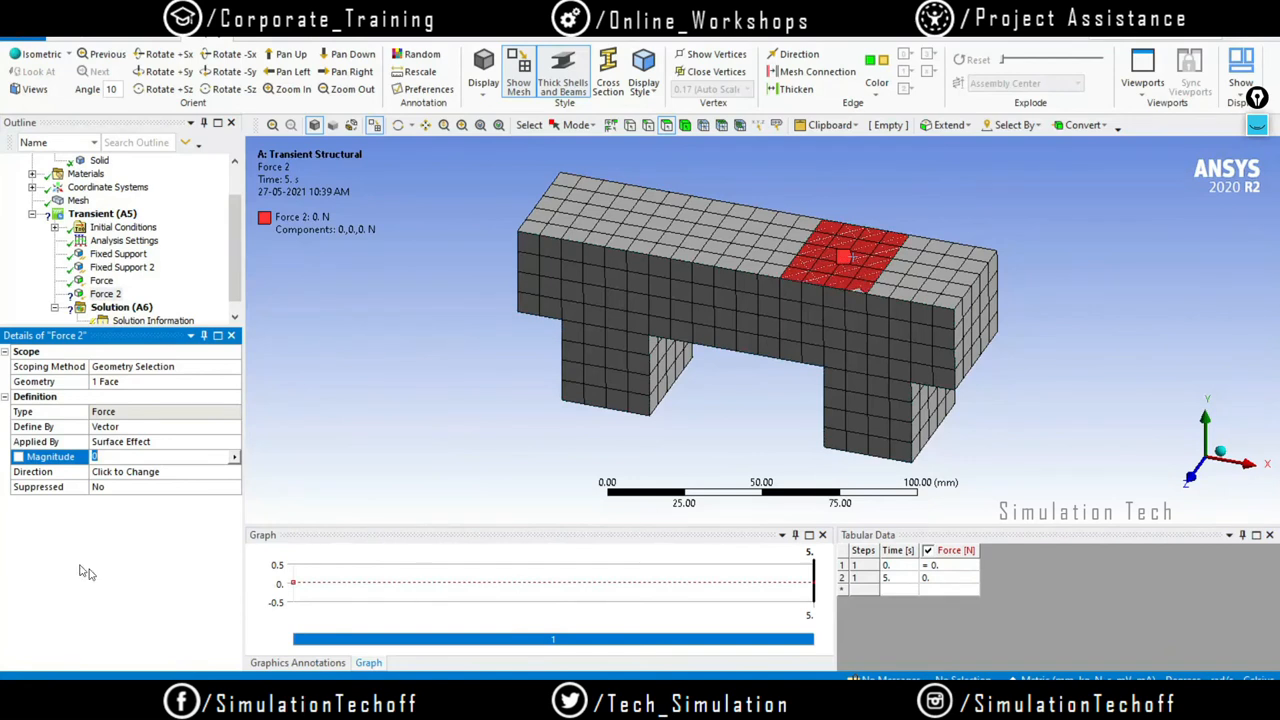
Direct Force 2 downward along the vertical deck-end edge and define its magnitude as Tabular (Time)
left_click(154, 472)
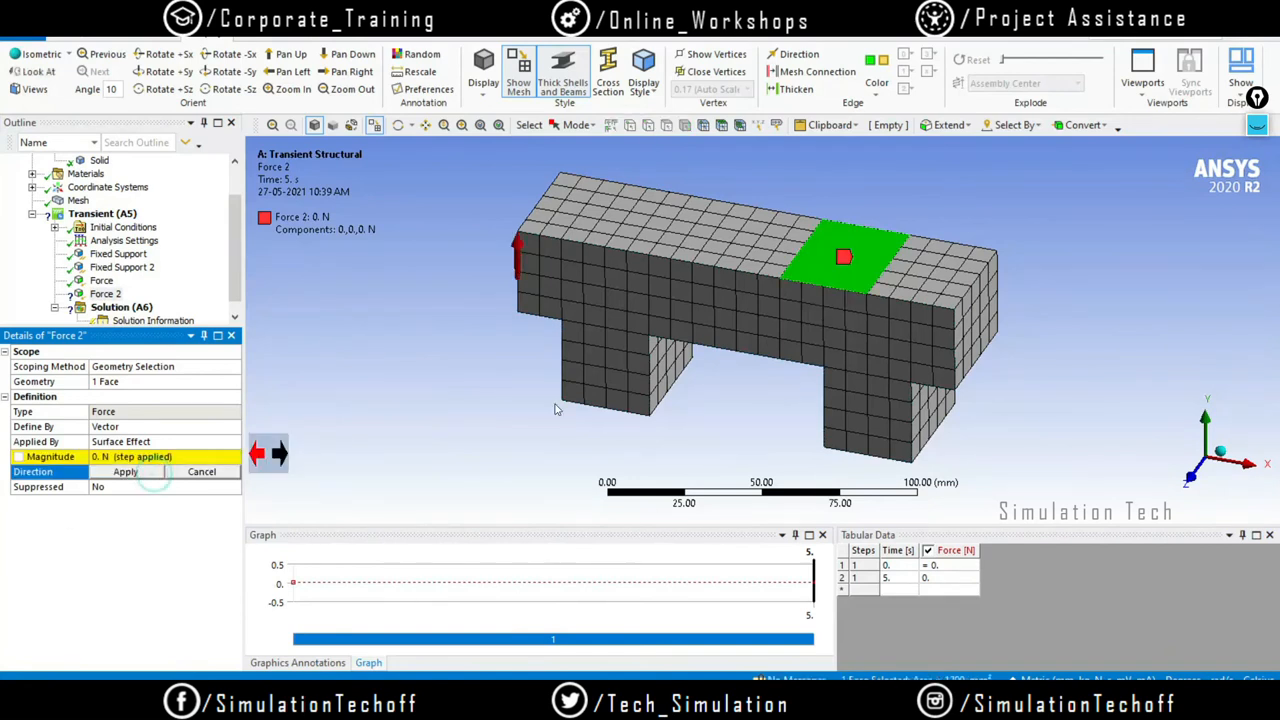
left_click(953, 360)
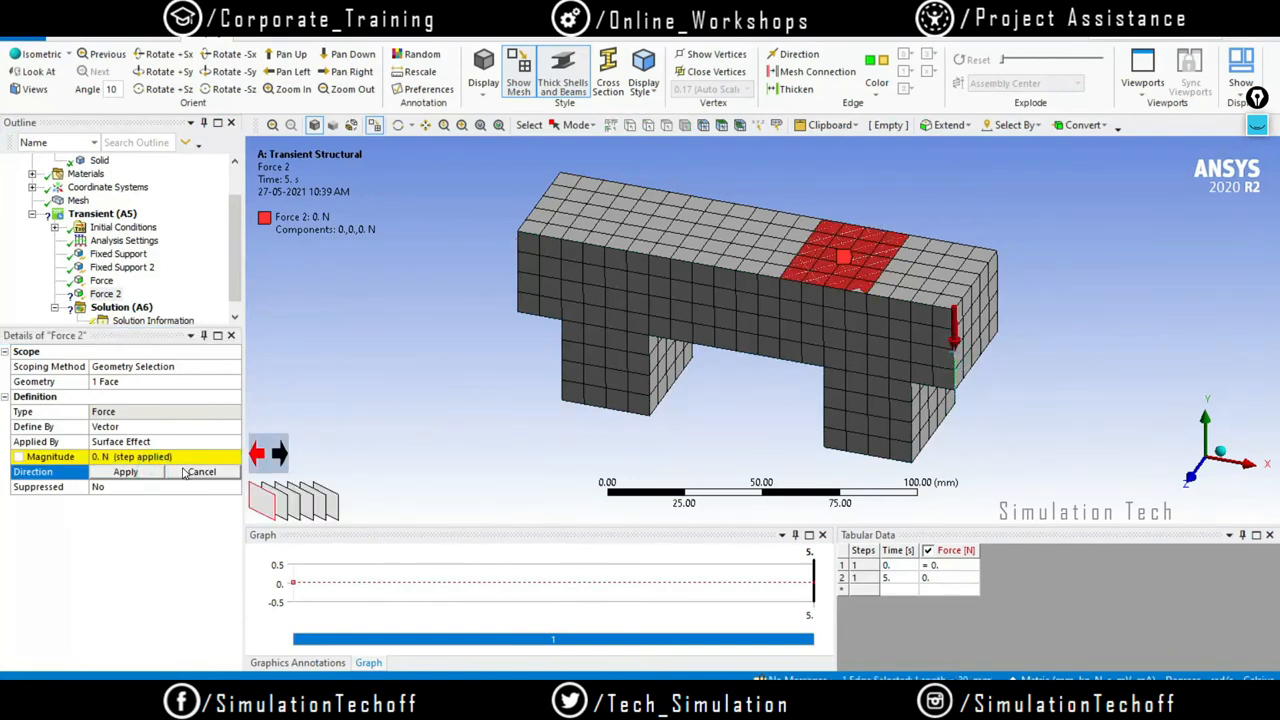
left_click(143, 474)
left_click(231, 458)
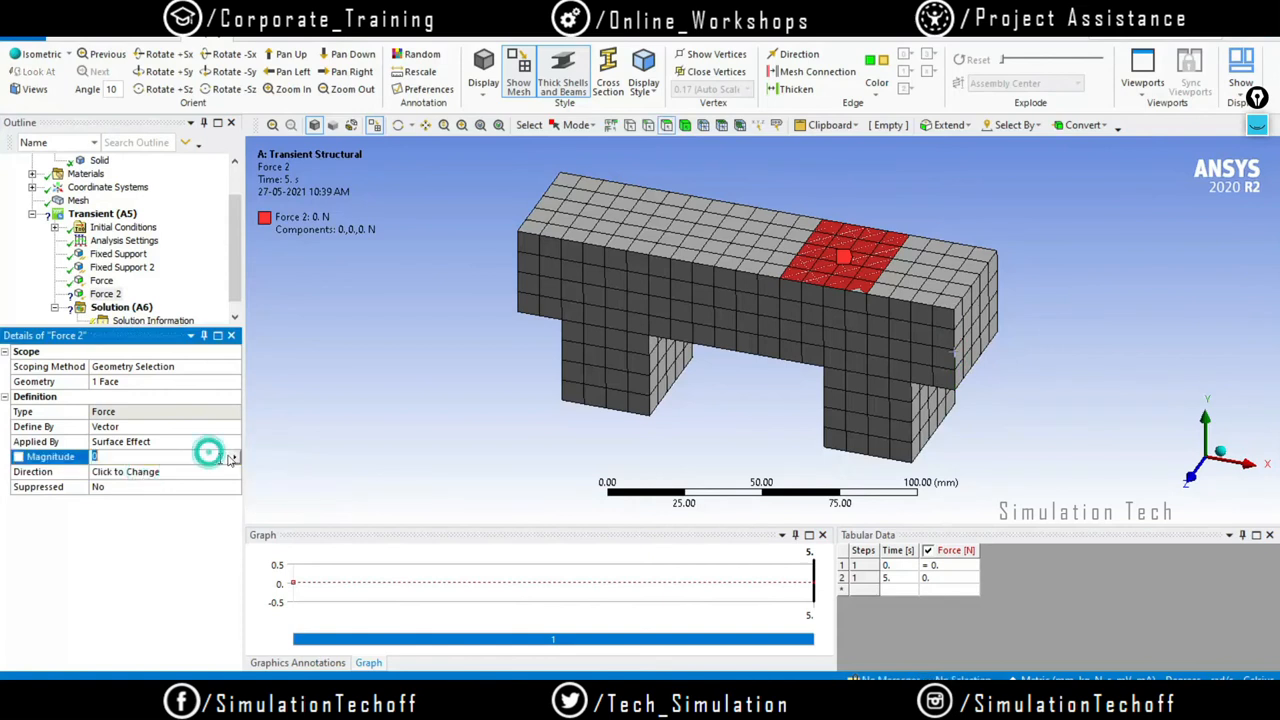
left_click(231, 458)
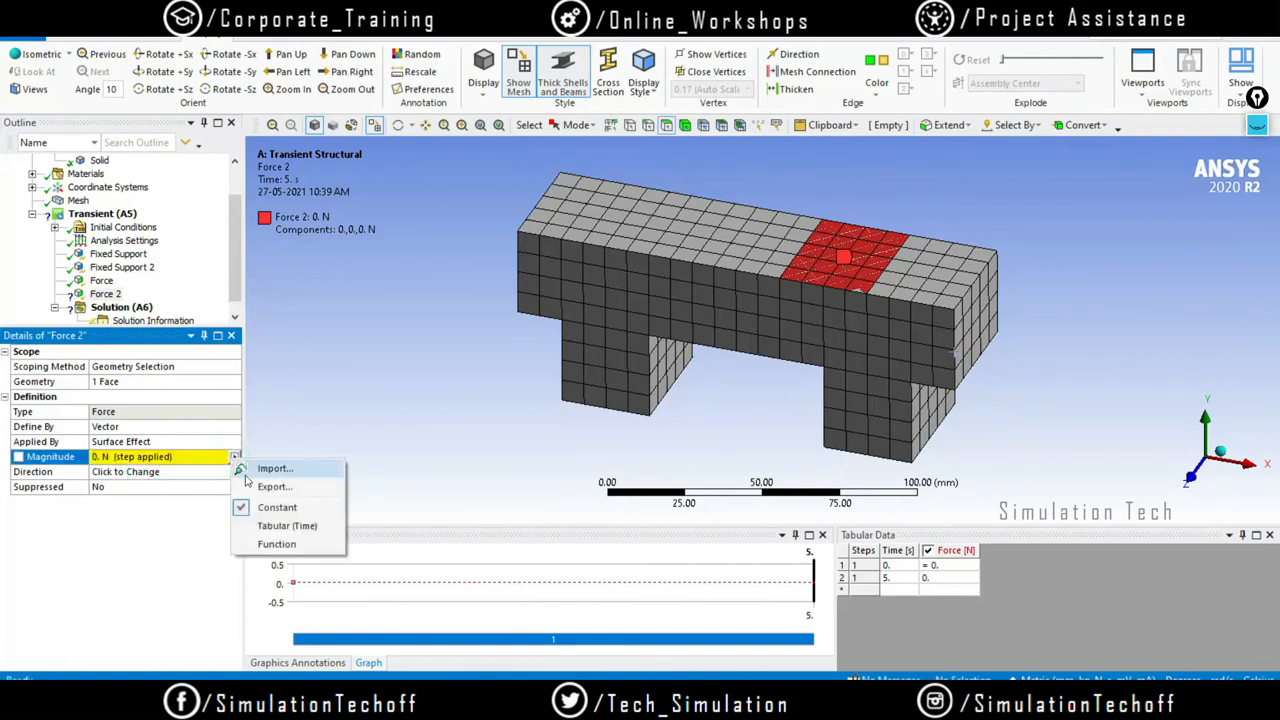
left_click(277, 522)
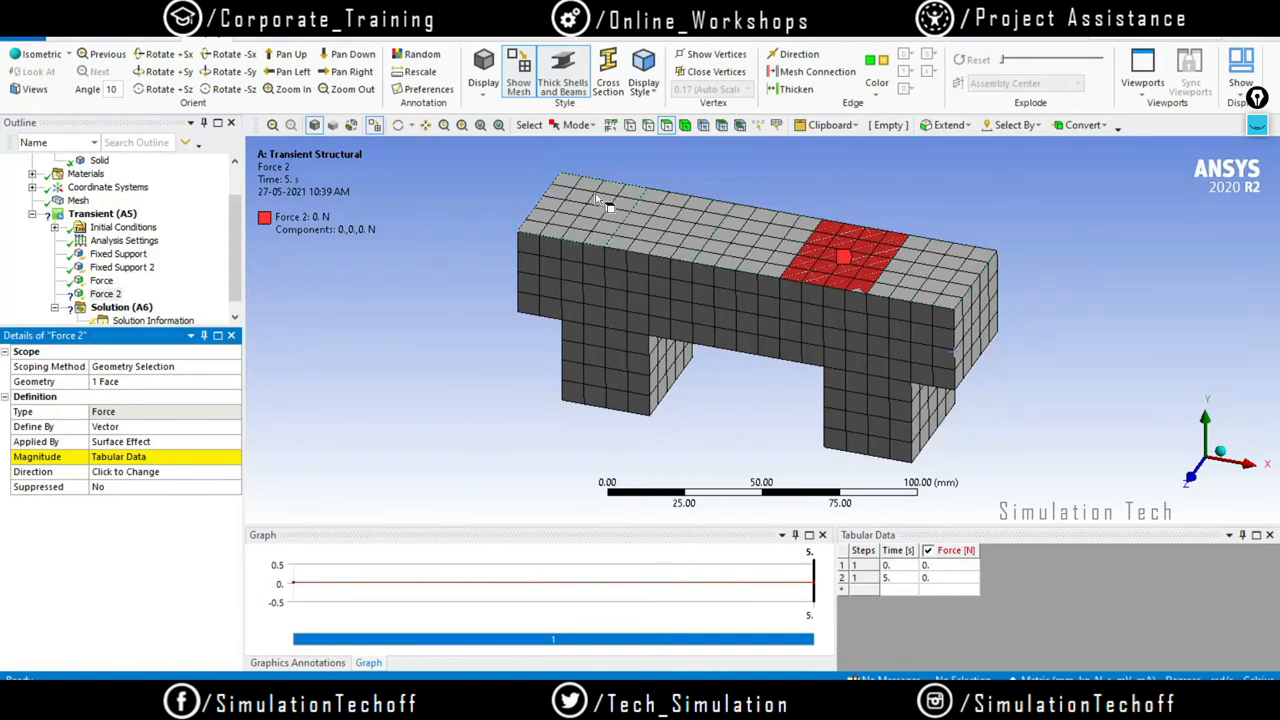
Add rows at 1, 2, 3 and 4 s to Force 2's tabular data
left_click(896, 594)
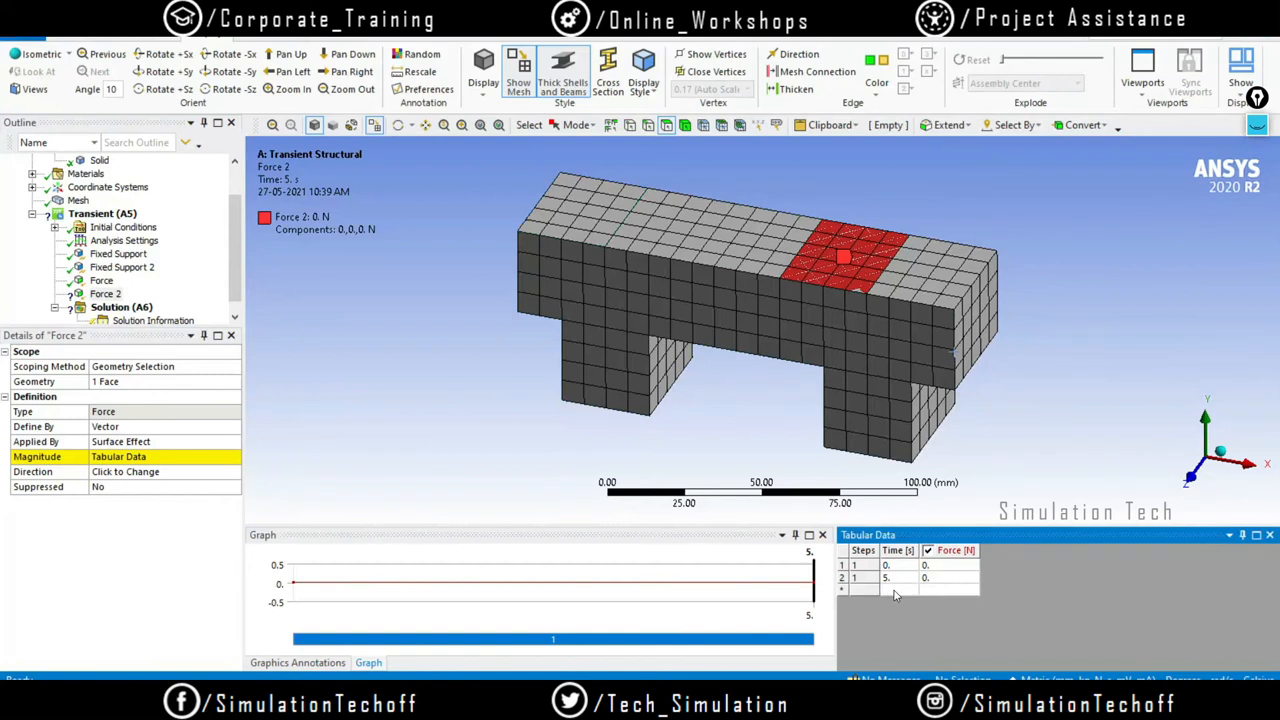
type("1")
key("Tab")
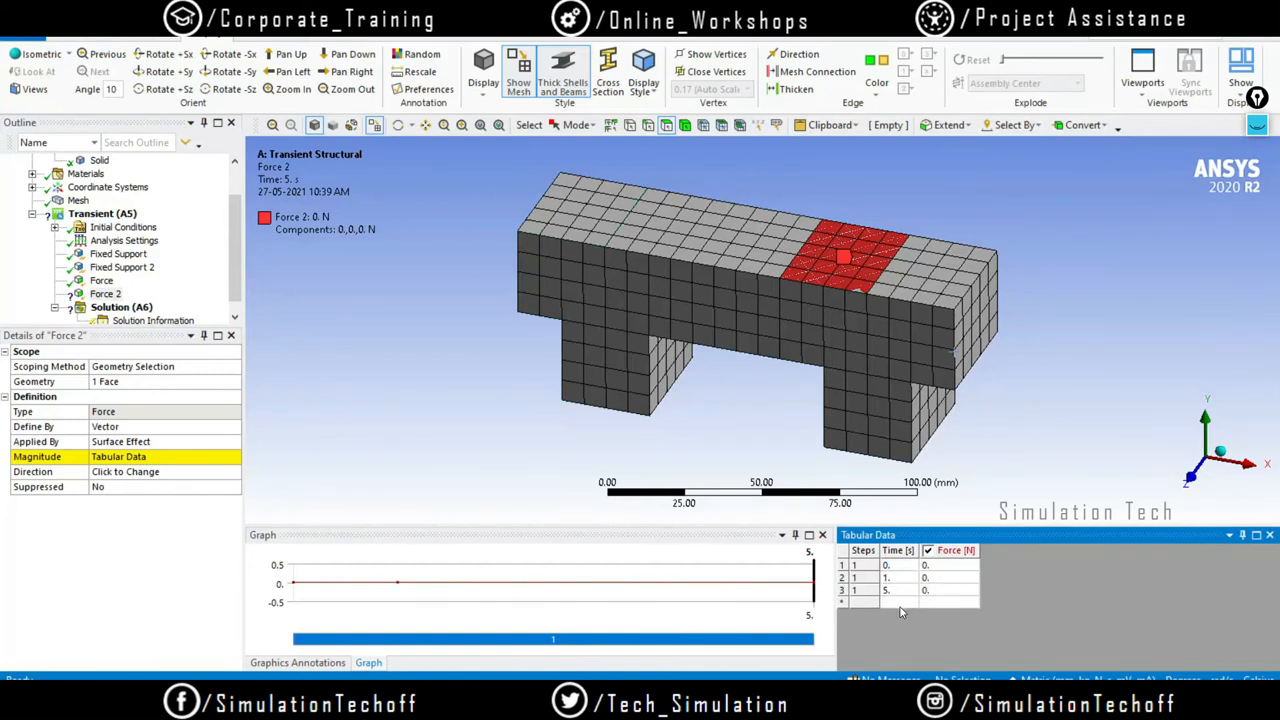
key("Return")
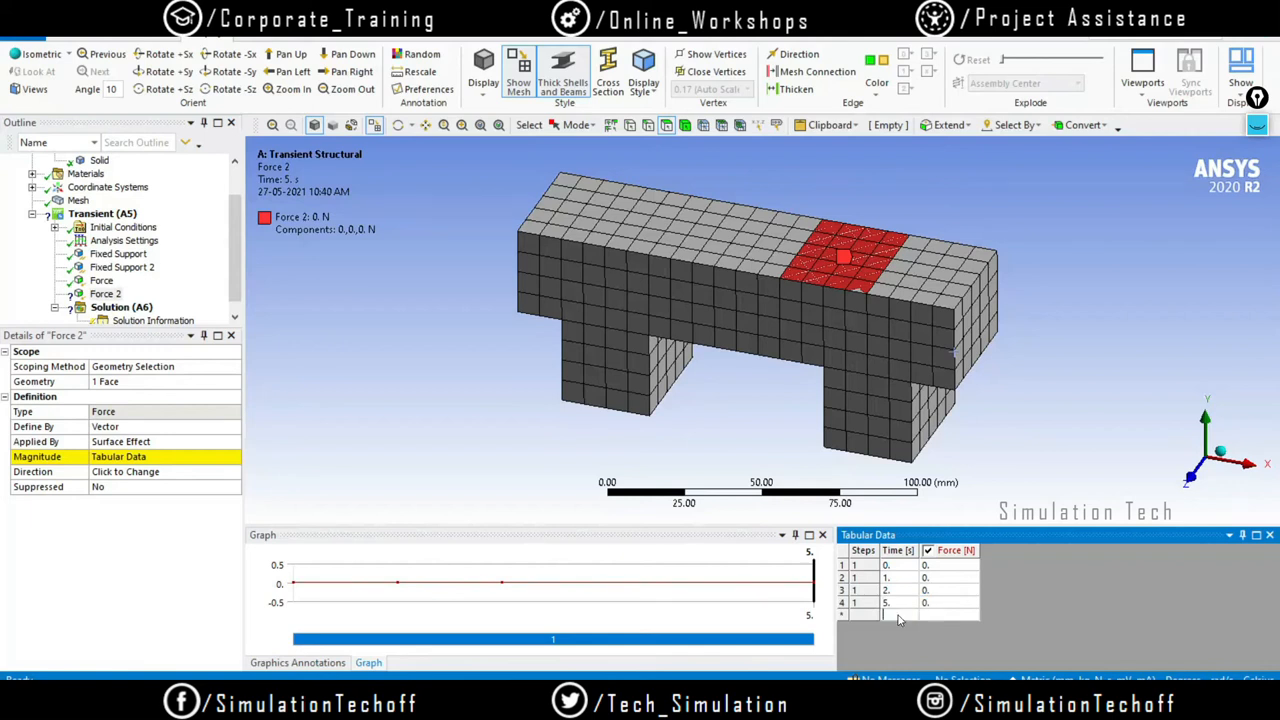
type("3")
key("Return")
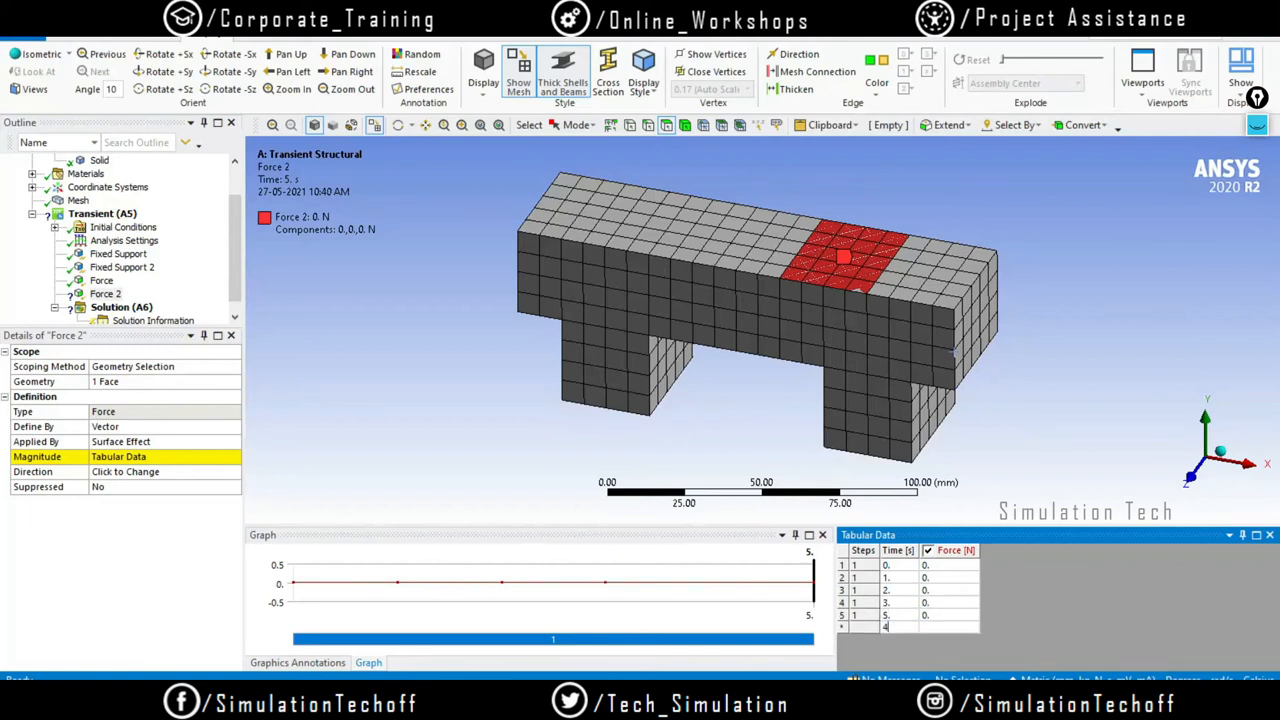
type("4")
key("Return")
Set Force 2 to 1e5 N at 2 s
left_click(938, 592)
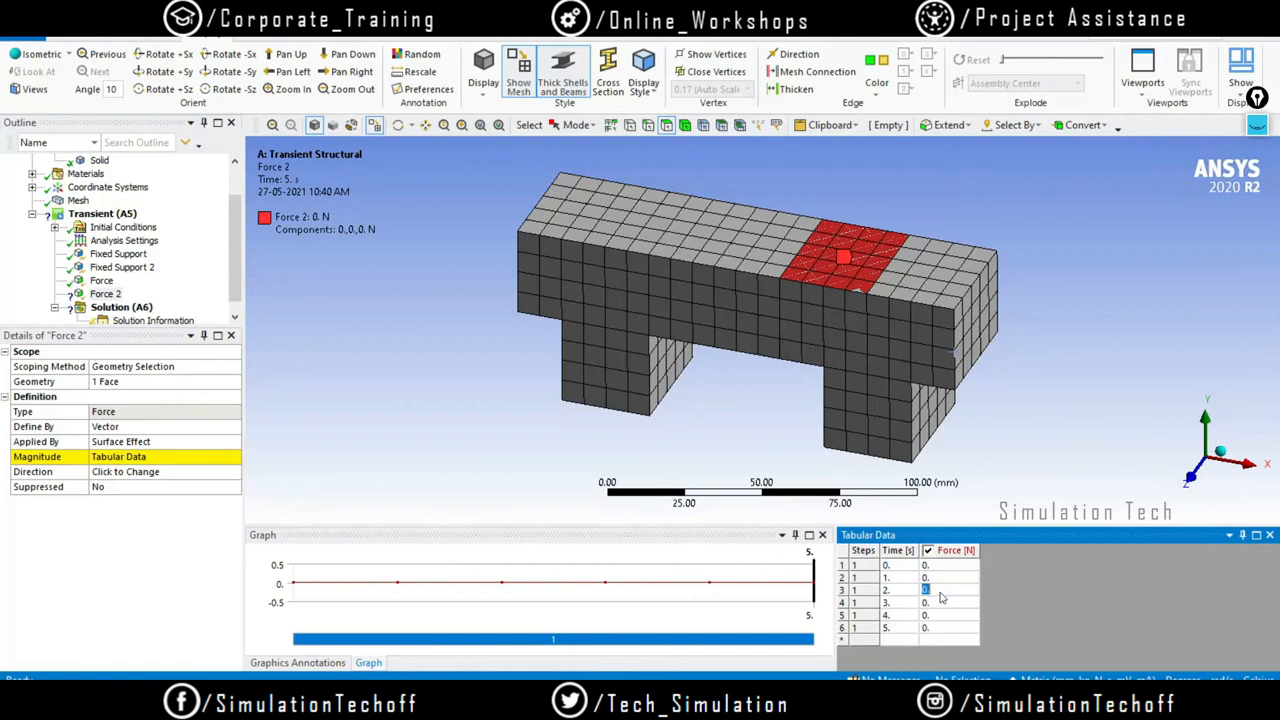
type("1.e+005")
key("Return")
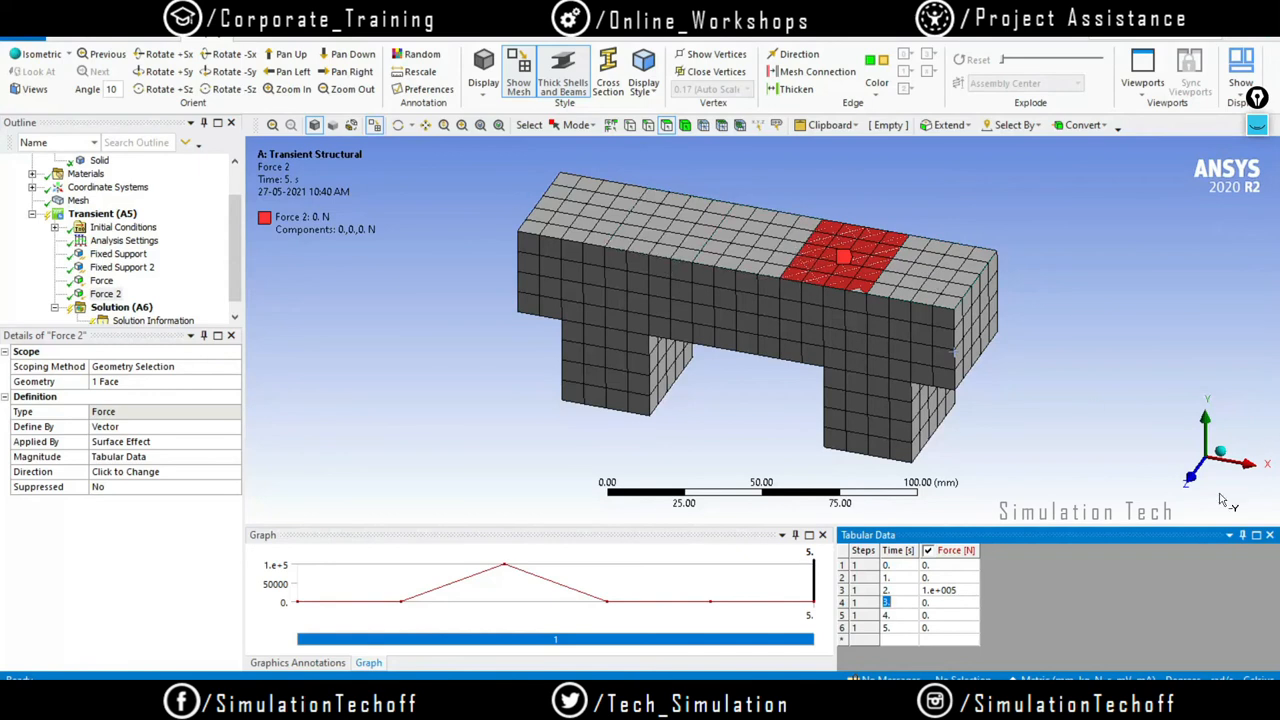
Insert a third Force under Transient (A5), scoped to the middle top face of the deck
left_click(102, 214)
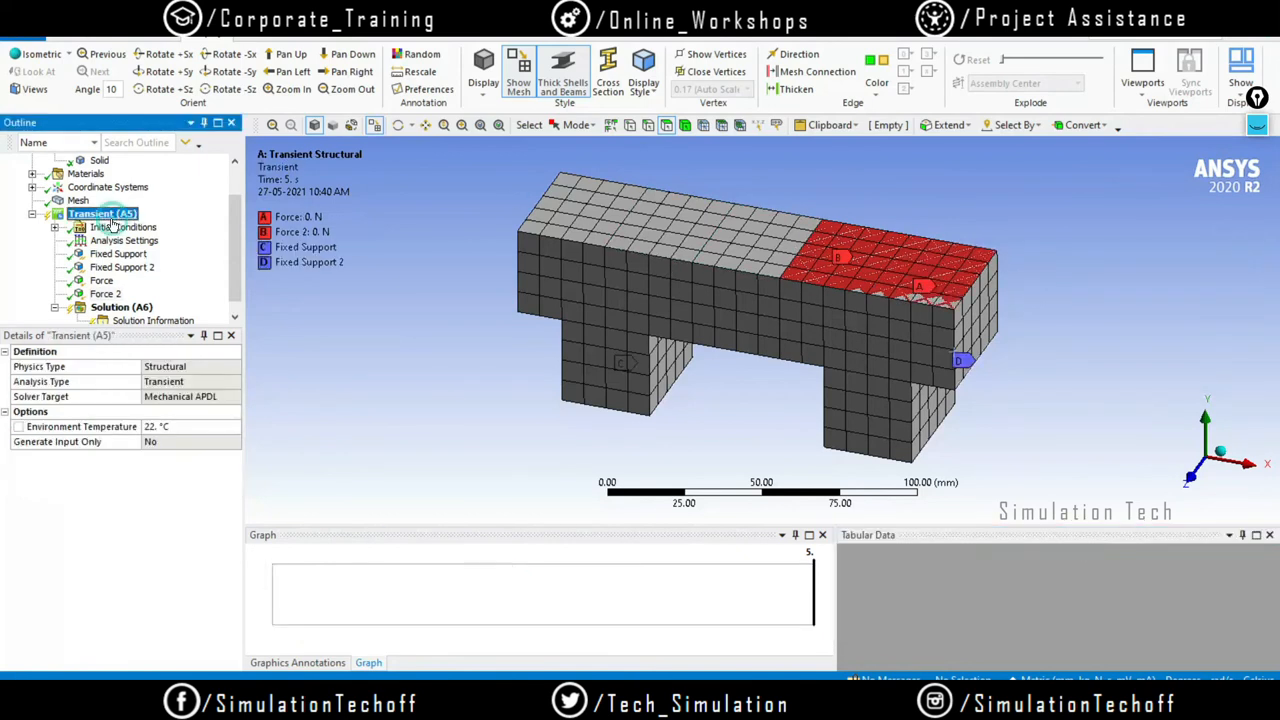
right_click(108, 216)
mouse_move(160, 230)
left_click(321, 183)
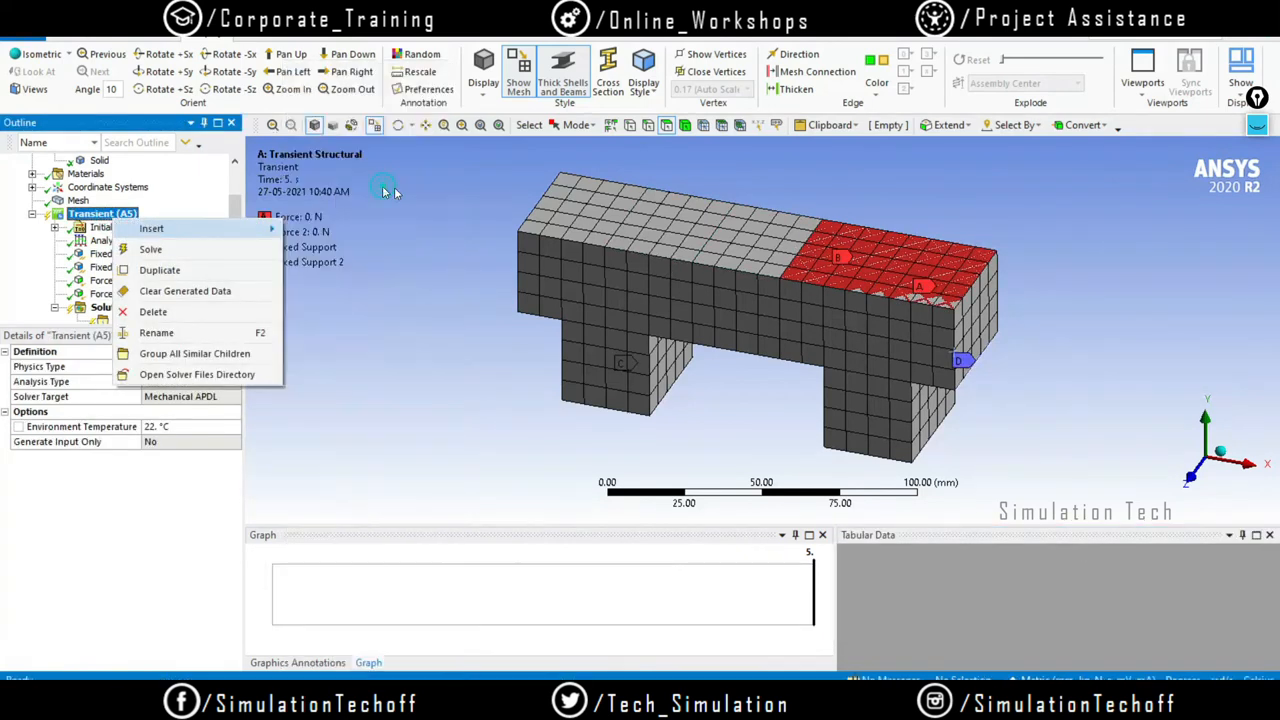
left_click(770, 255)
left_click(125, 381)
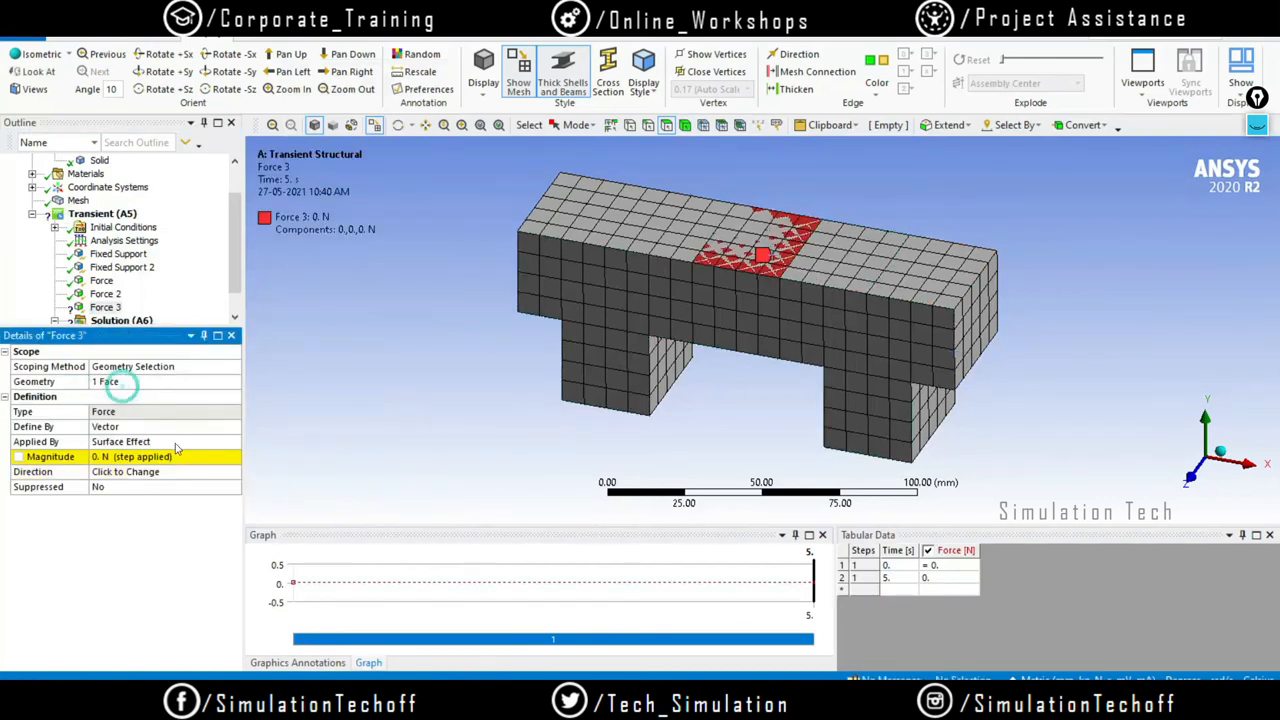
Define Force 3's direction along the vertical edge at the deck end nearest the first force
left_click(190, 472)
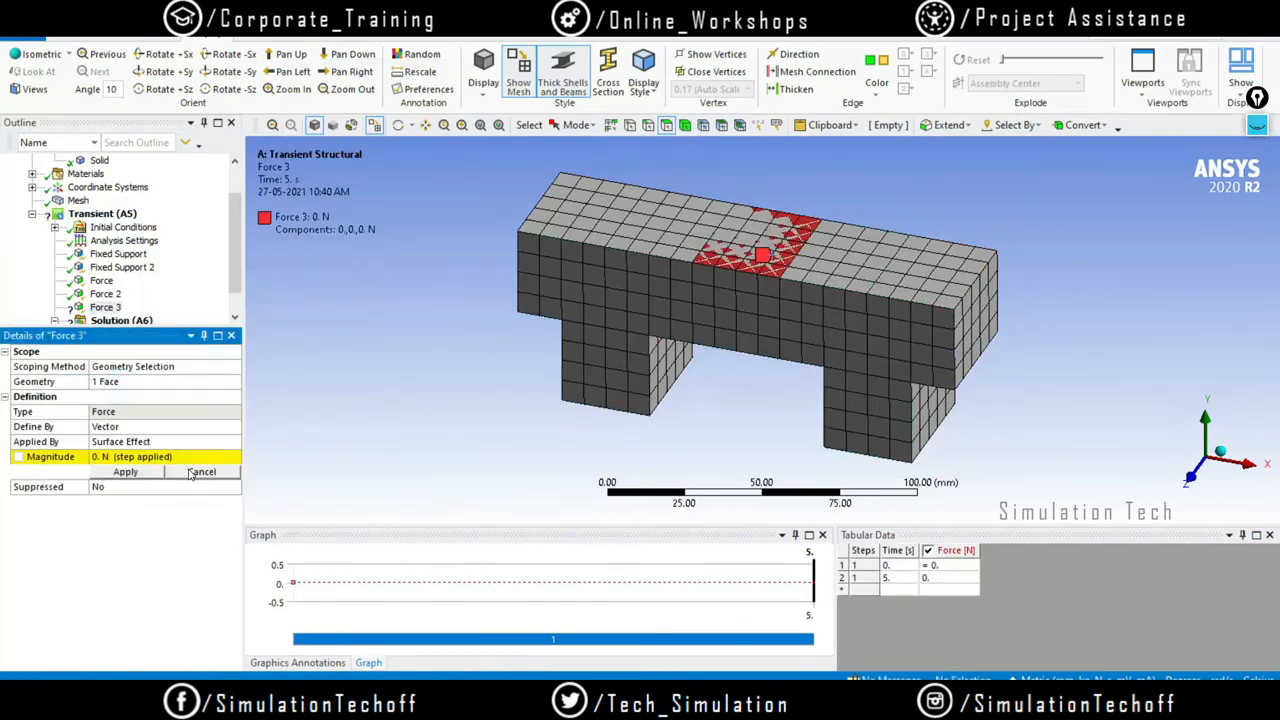
left_click(952, 368)
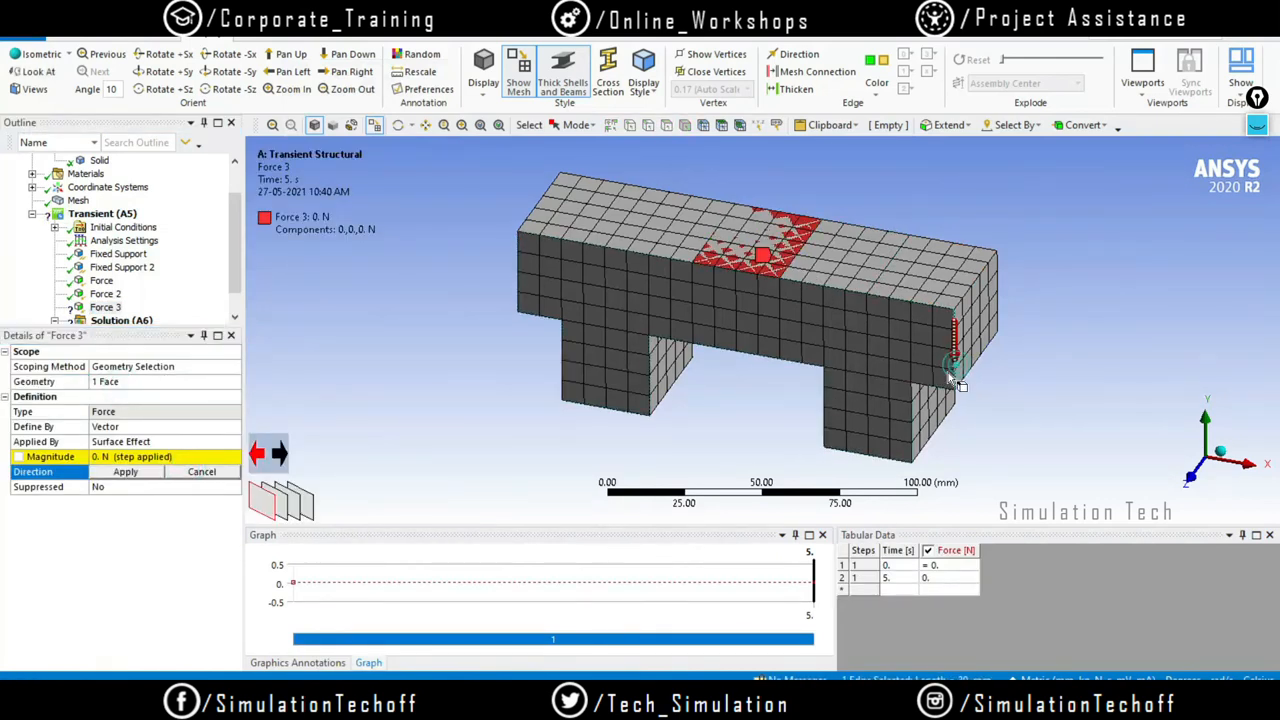
left_click(136, 477)
Add rows at 1, 2, 3 and 4 s to Force 3's tabular data
left_click(899, 594)
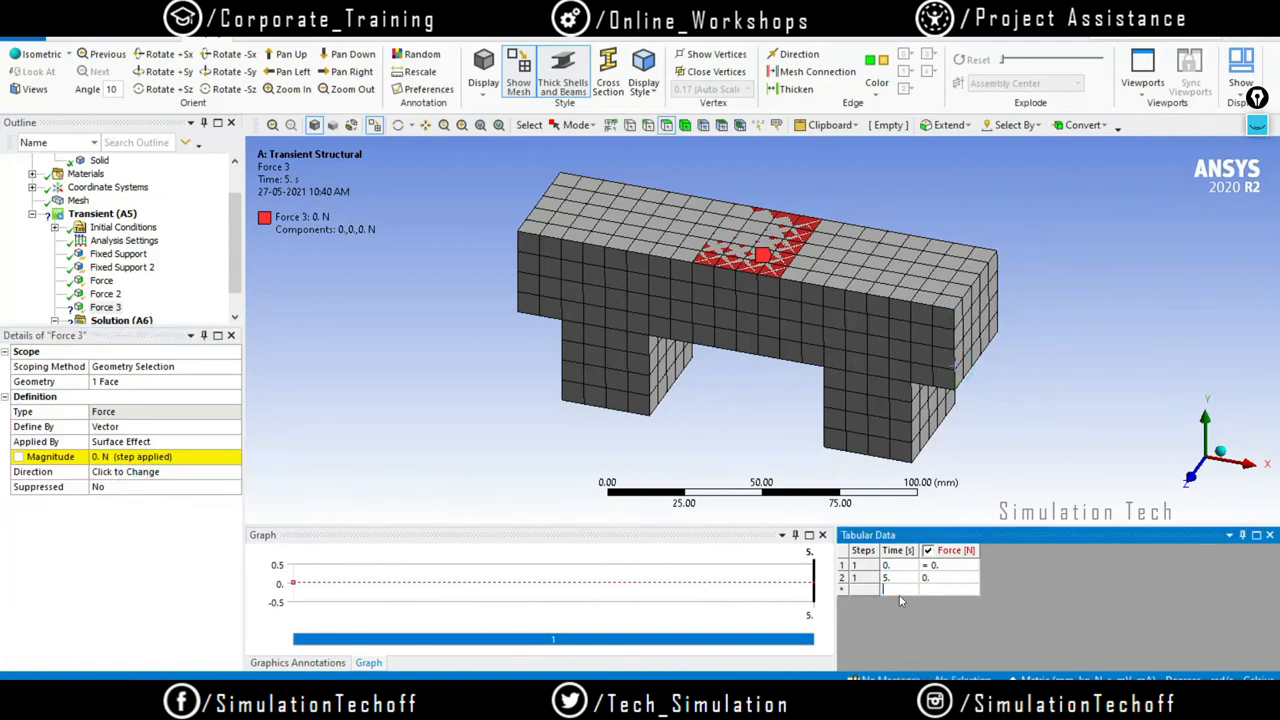
type("1")
key("Return")
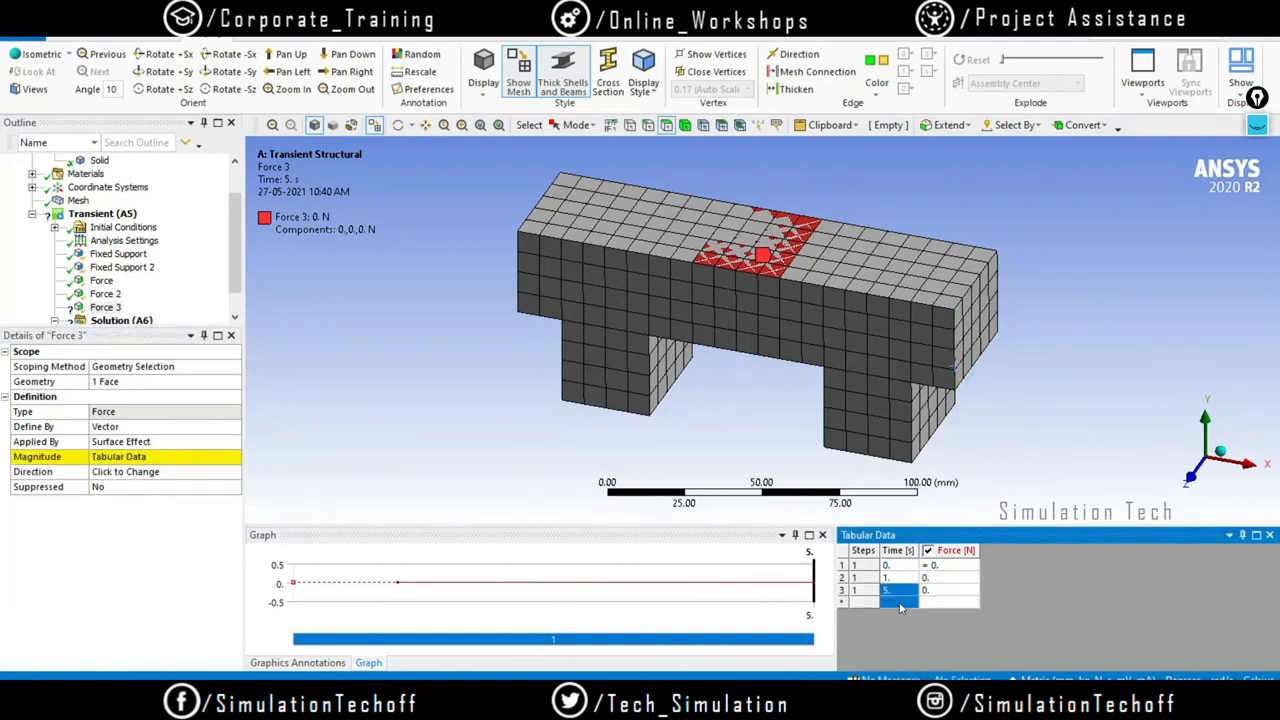
type("2")
key("Tab")
key("Return")
type("3")
key("Tab")
key("Return")
type("4")
key("Tab")
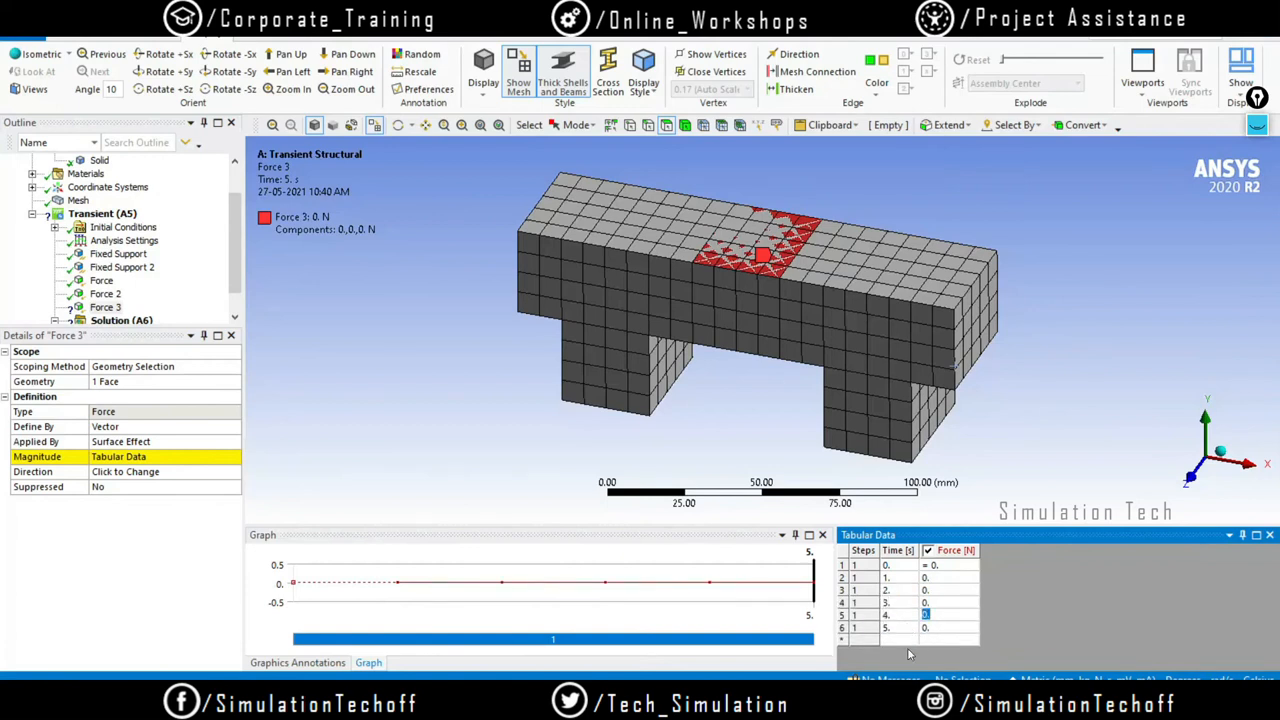
left_click(955, 642)
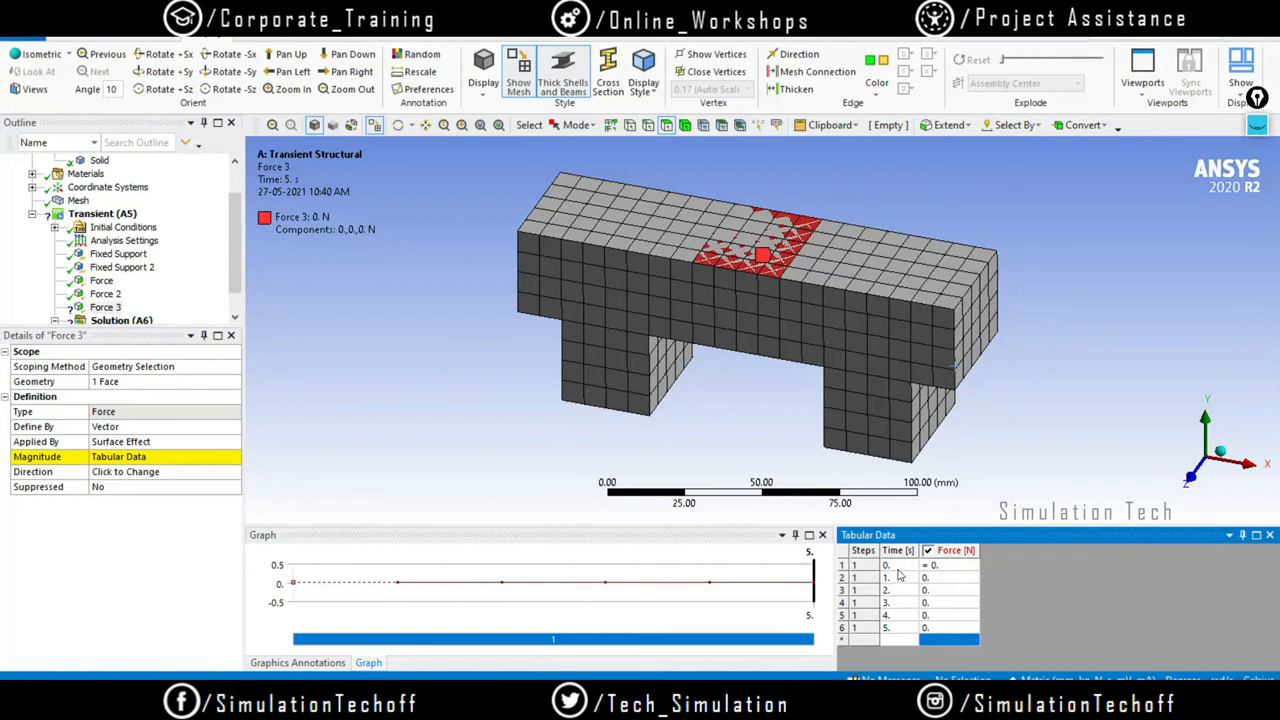
Set Force 3 to 1e5 N at 3 s
left_click(938, 604)
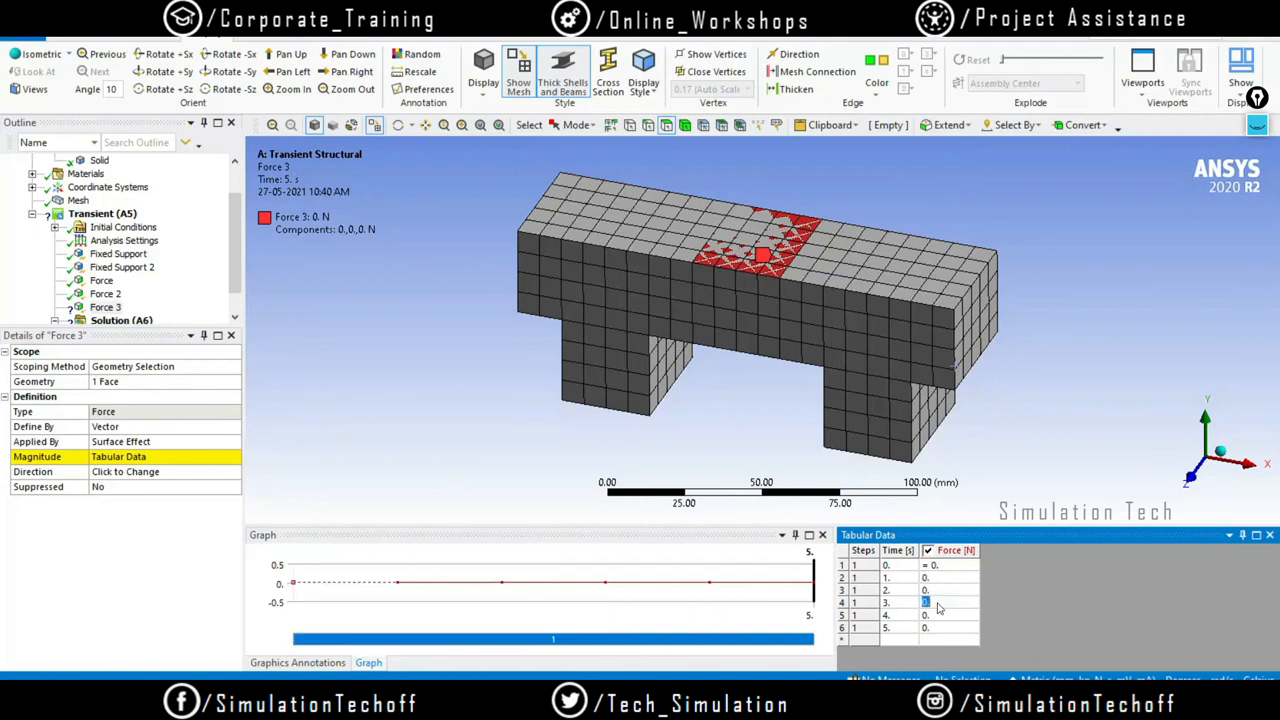
type("1.")
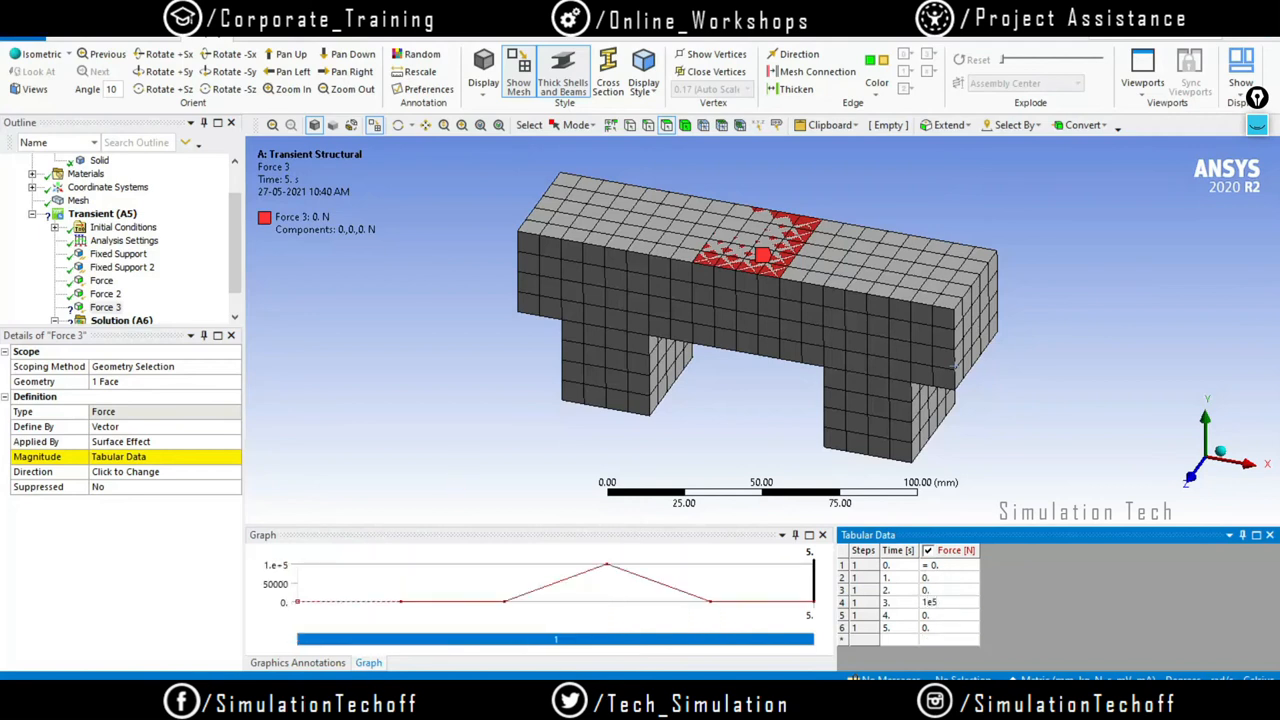
type("e+005")
key("Tab")
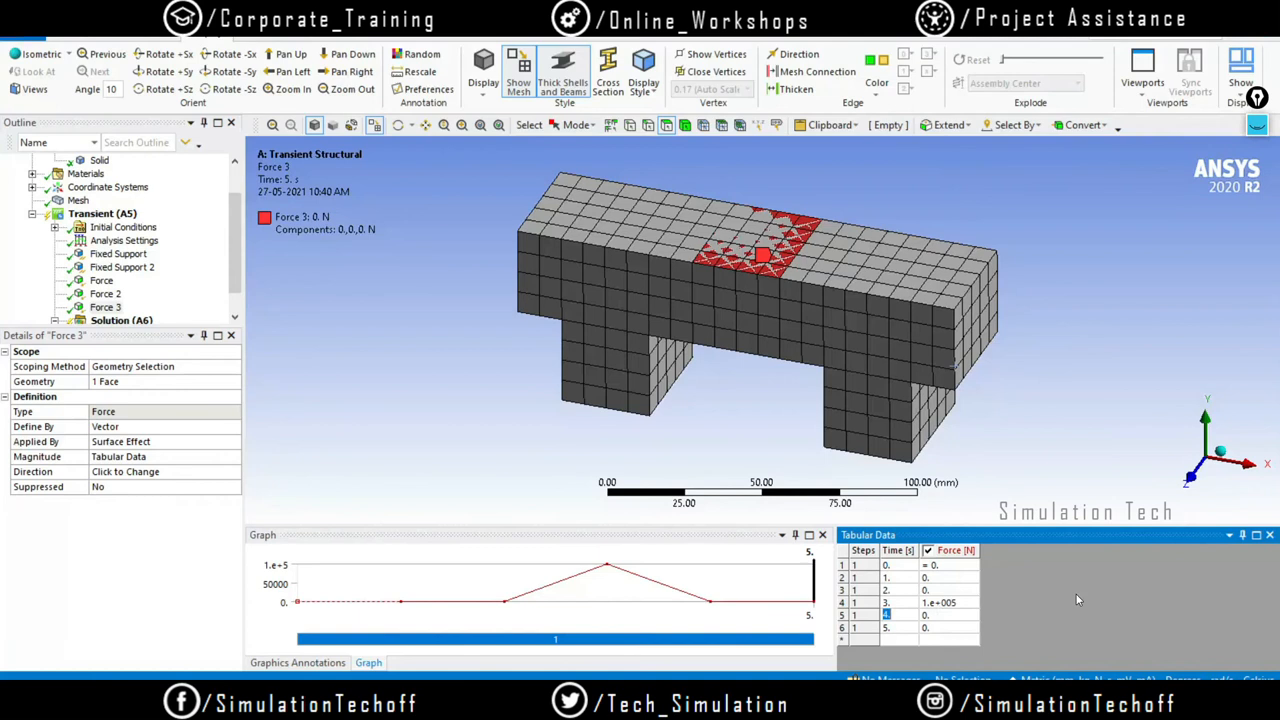
left_click(956, 639)
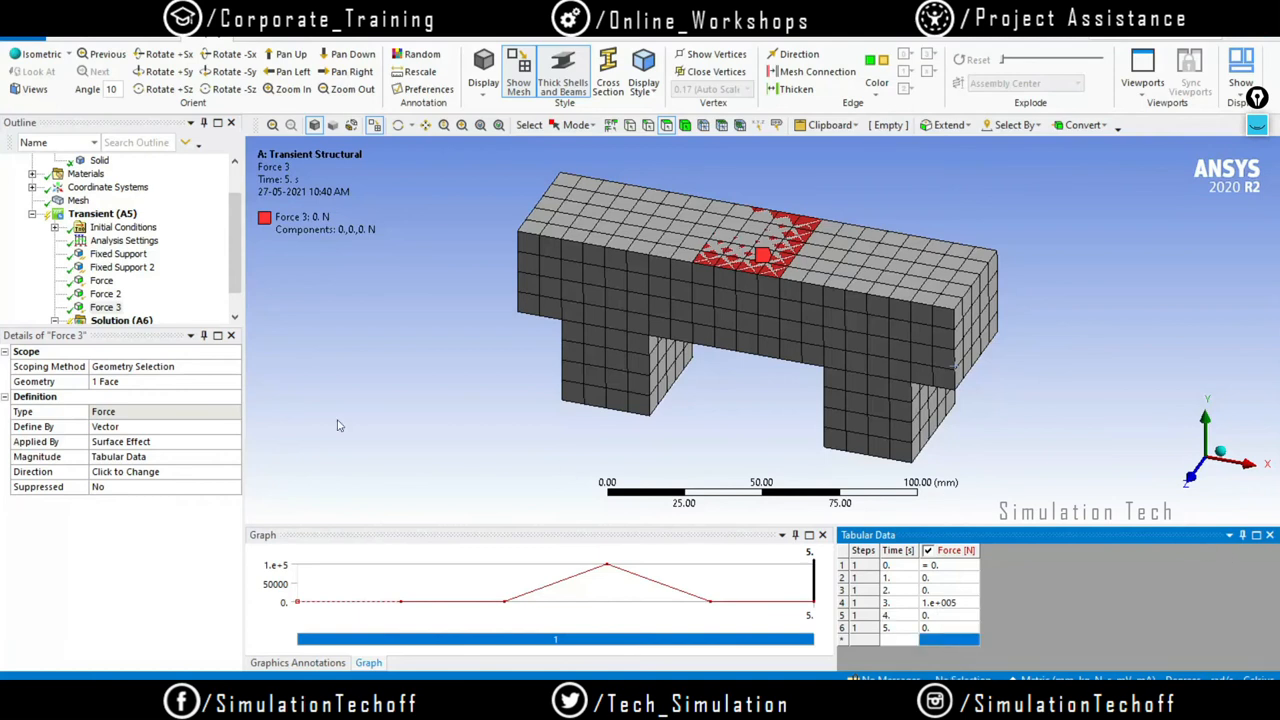
Insert a fourth Force under Transient (A5), scoped to the deck's top face just beyond the middle one
left_click_drag(237, 244, 238, 249)
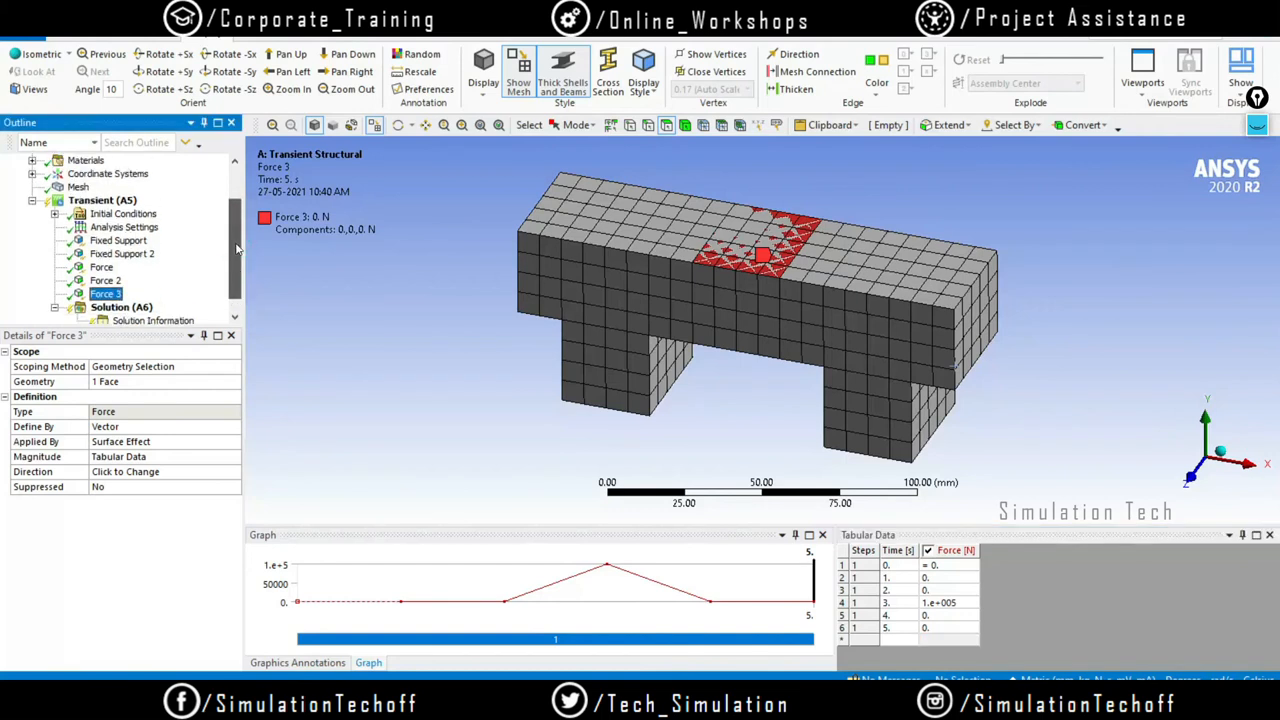
right_click(104, 201)
mouse_move(155, 208)
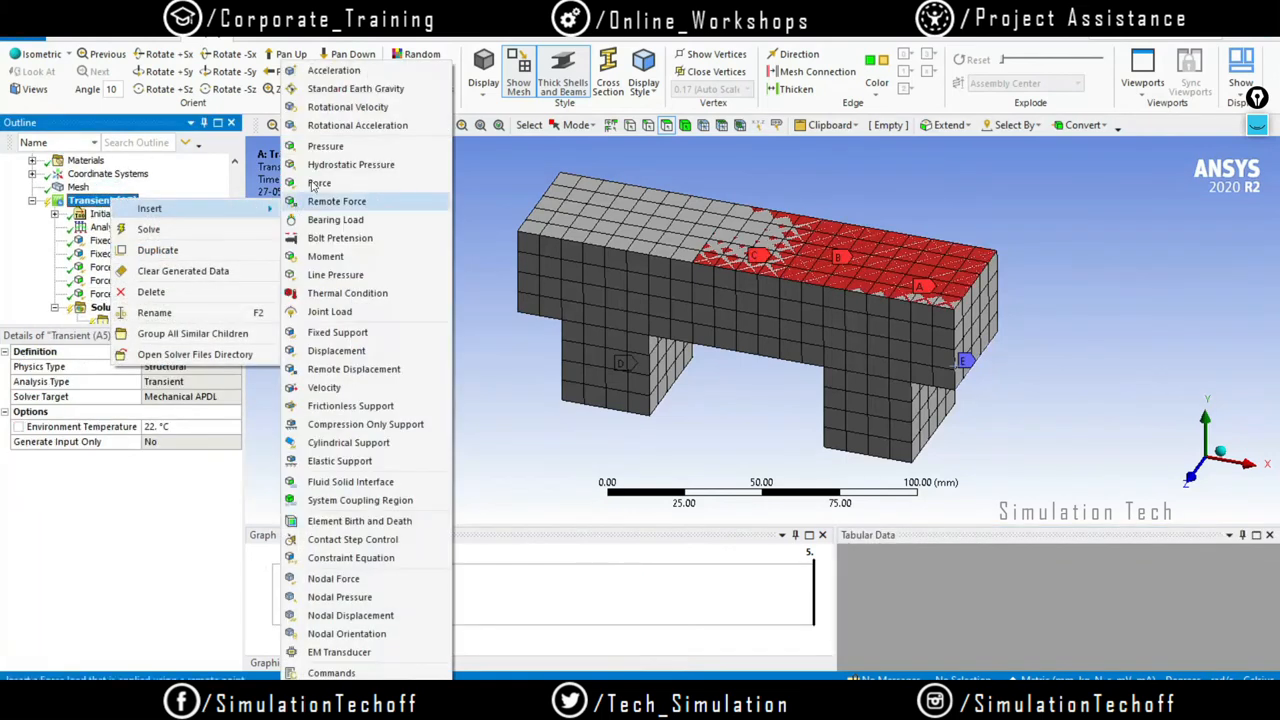
left_click(320, 183)
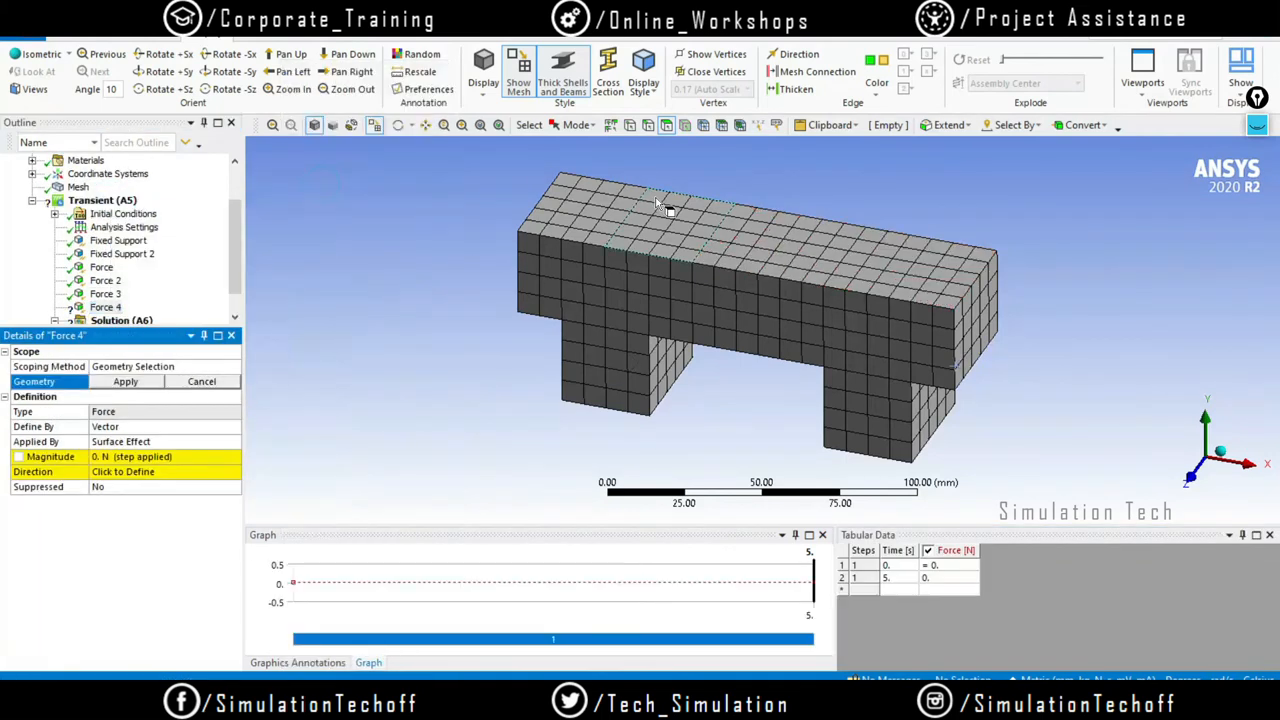
left_click(120, 383)
Direct Force 4 downward along the vertical edge at the far deck end and define its magnitude as Tabular (Time)
left_click(170, 472)
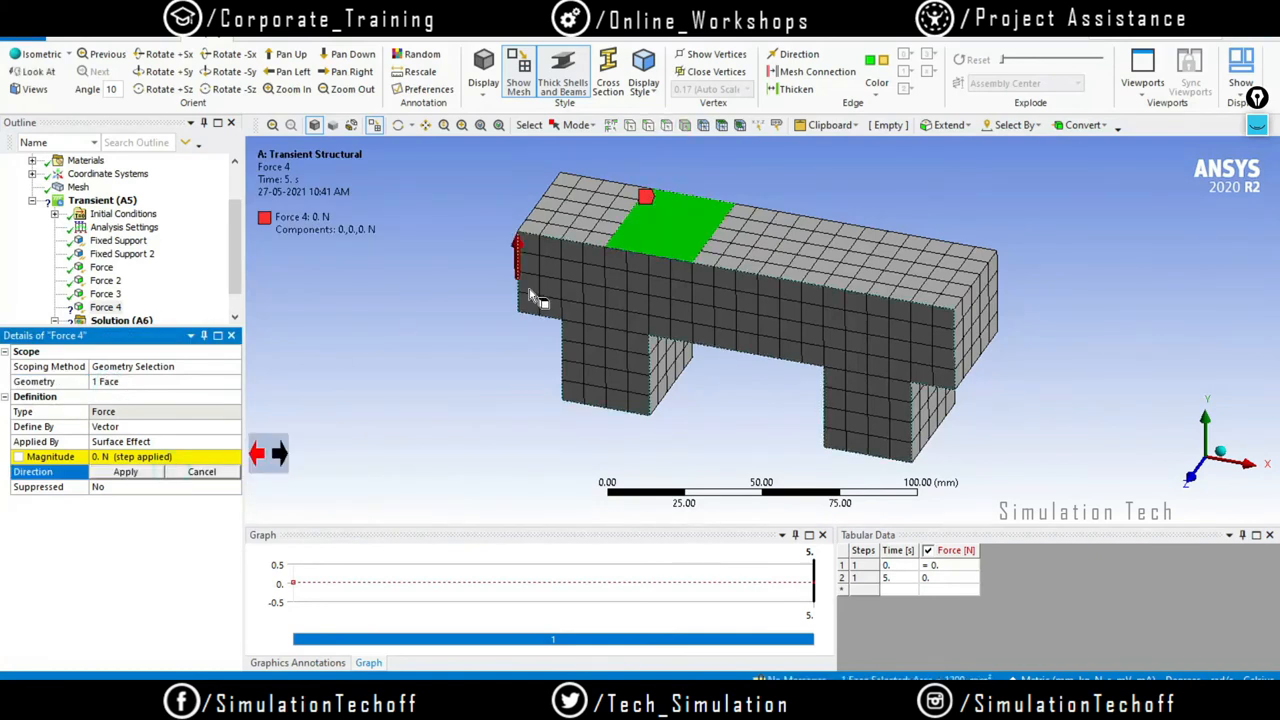
left_click(519, 292)
left_click(278, 453)
left_click(125, 471)
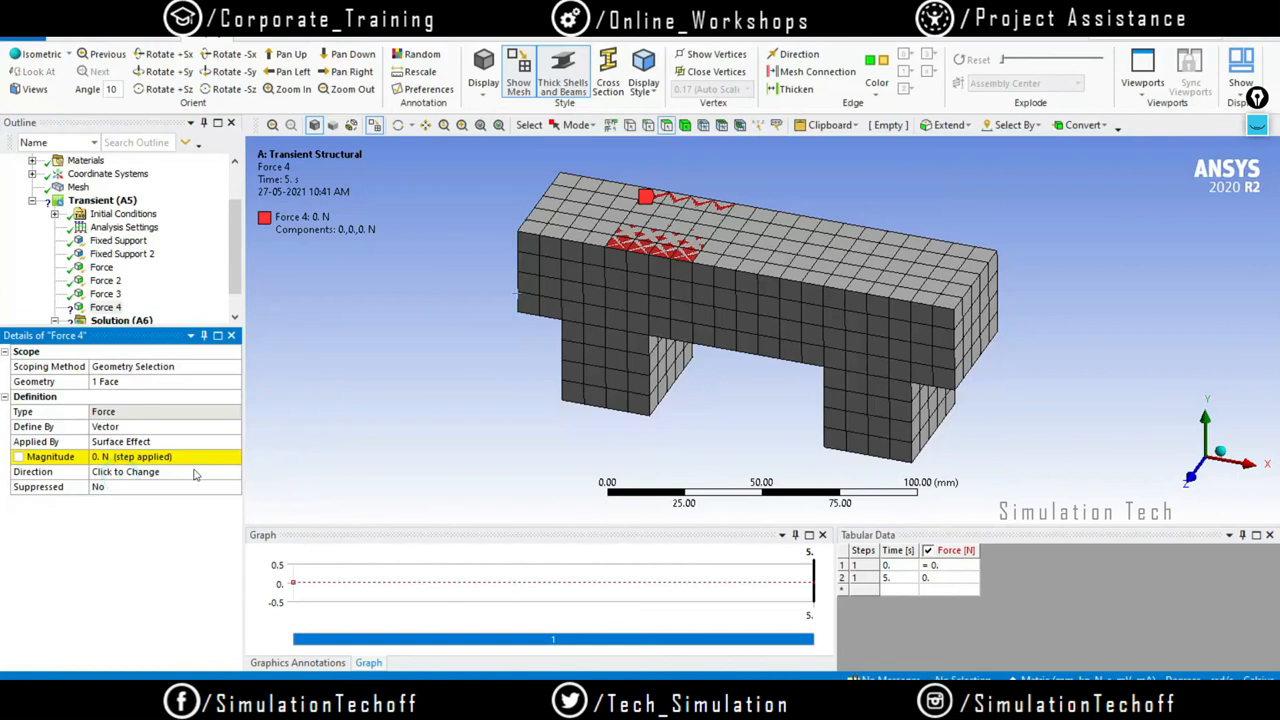
left_click(237, 457)
left_click(281, 522)
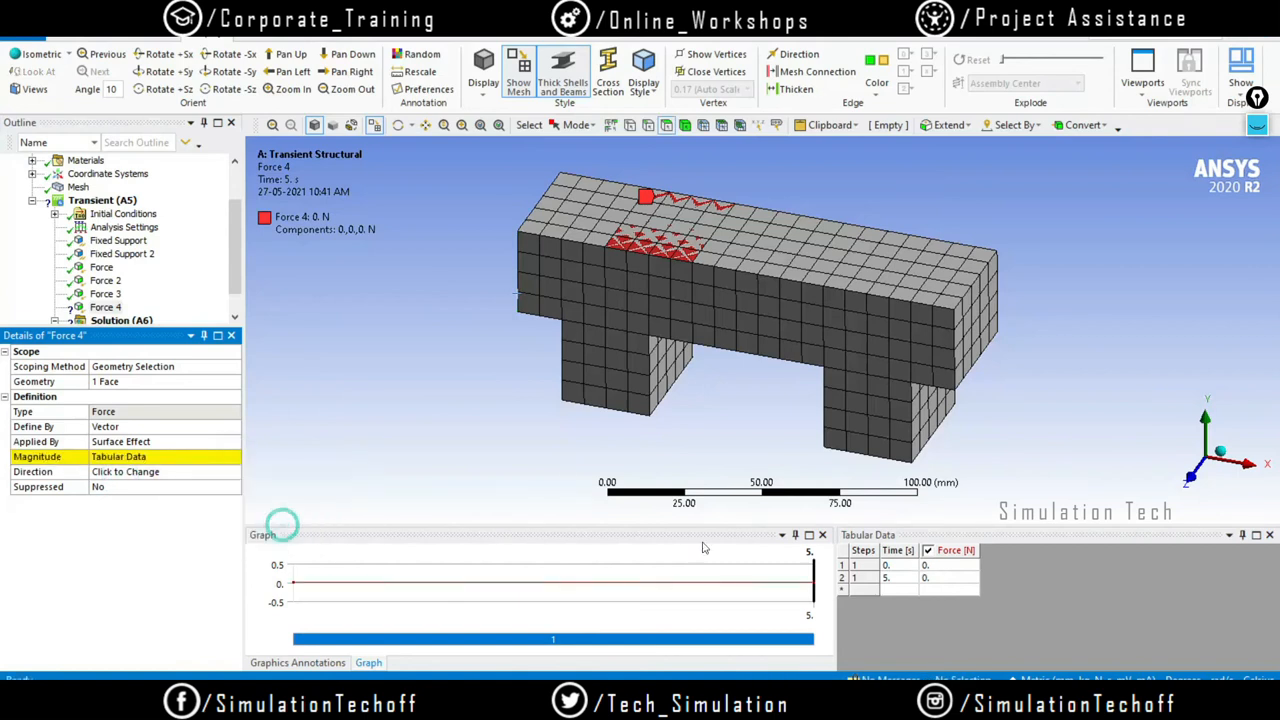
Add rows at 1, 2, 3 and 4 s to Force 4's tabular data
left_click(897, 592)
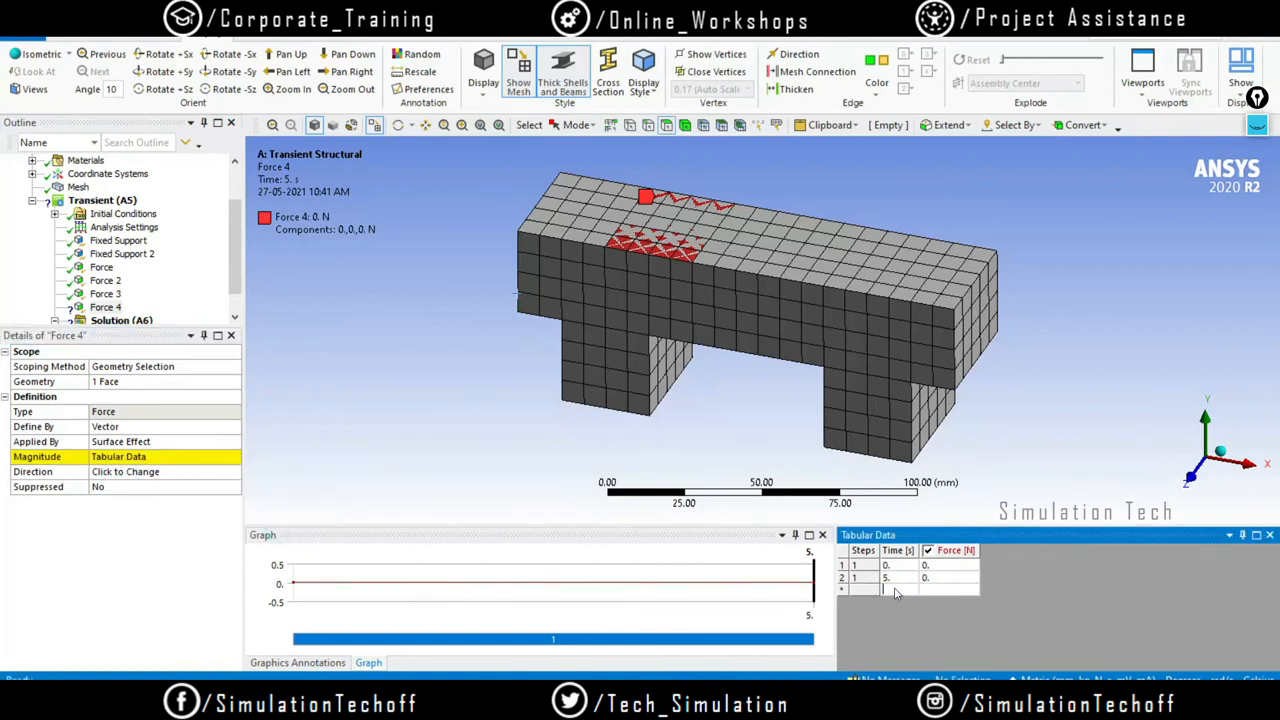
type("1")
key("Tab")
left_click(912, 601)
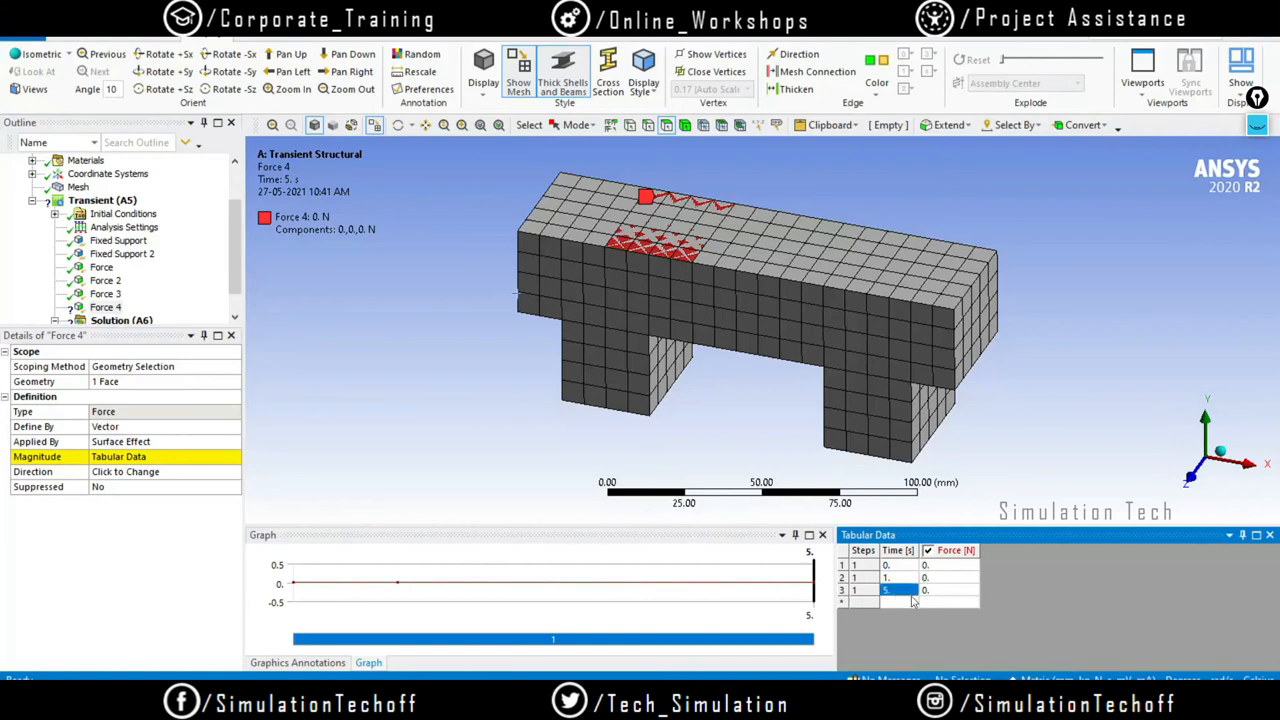
type("2")
key("Tab")
left_click(909, 615)
type("3")
key("Tab")
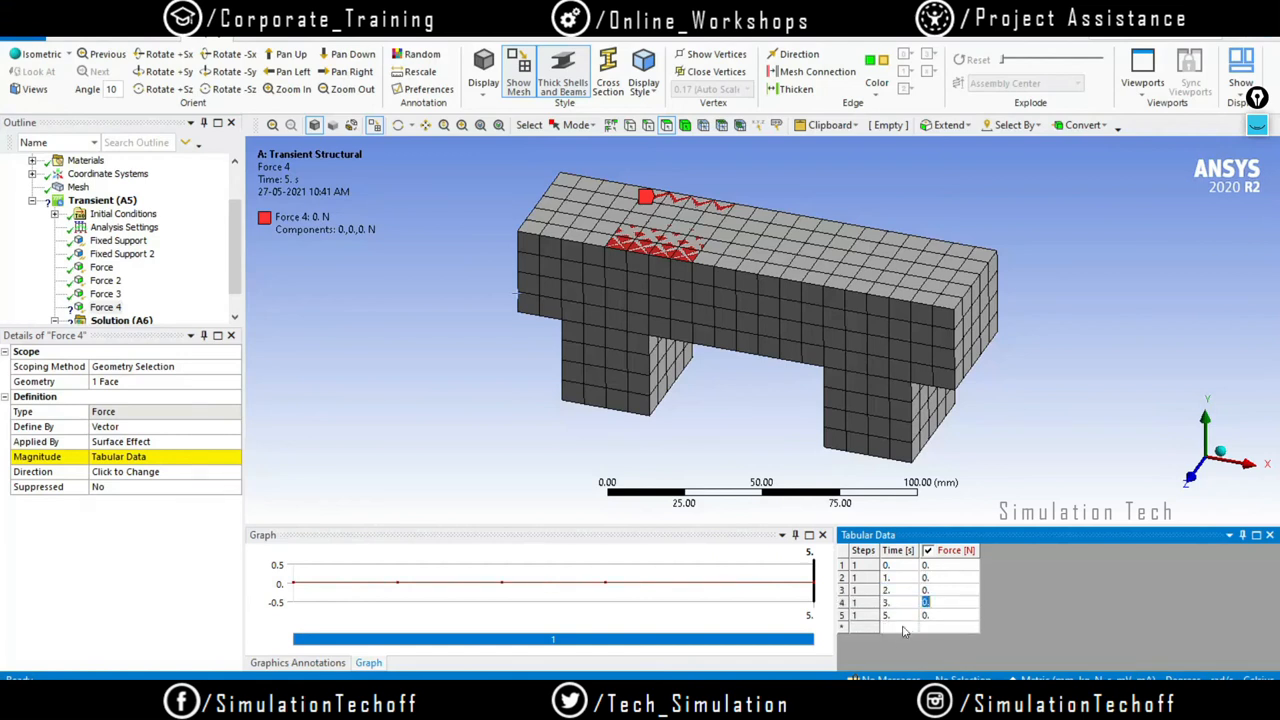
type("4")
key("Tab")
left_click(901, 629)
type("4")
key("Tab")
Set Force 4 to 0 N at 3 s and 1e5 N at 4 s
left_click(938, 604)
type("0")
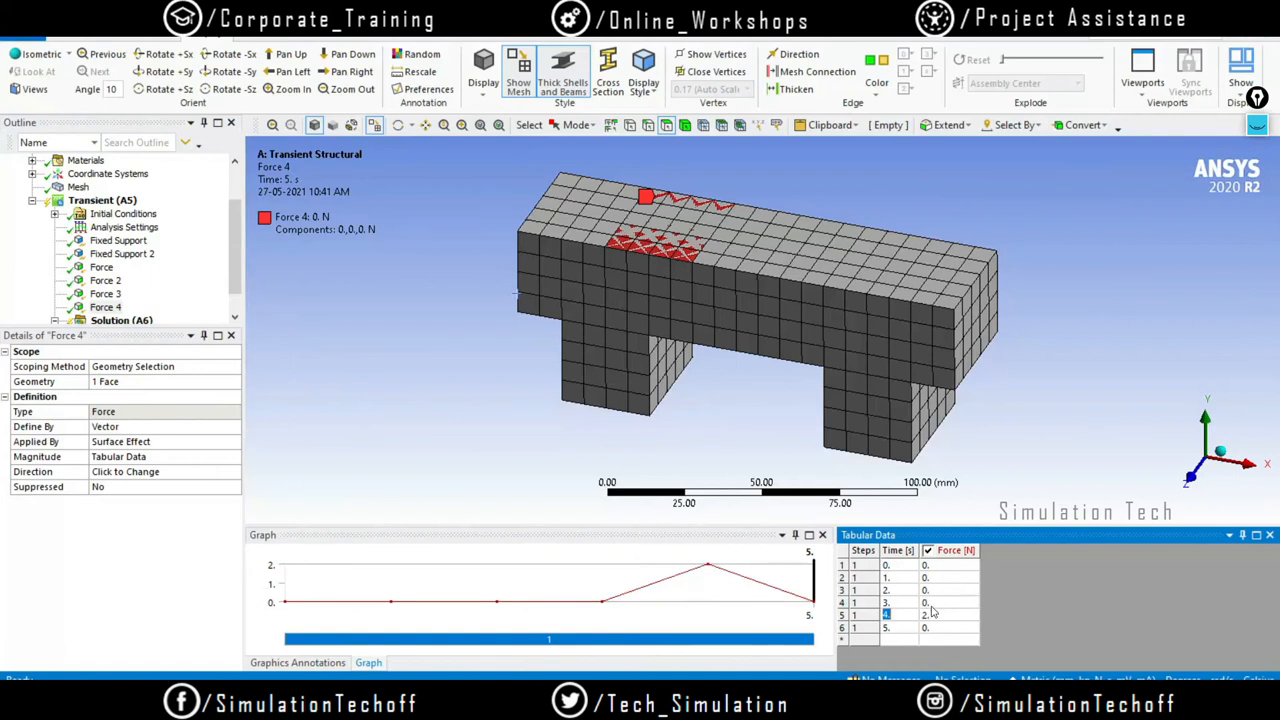
left_click(938, 616)
type("1.e+005")
key("Tab")
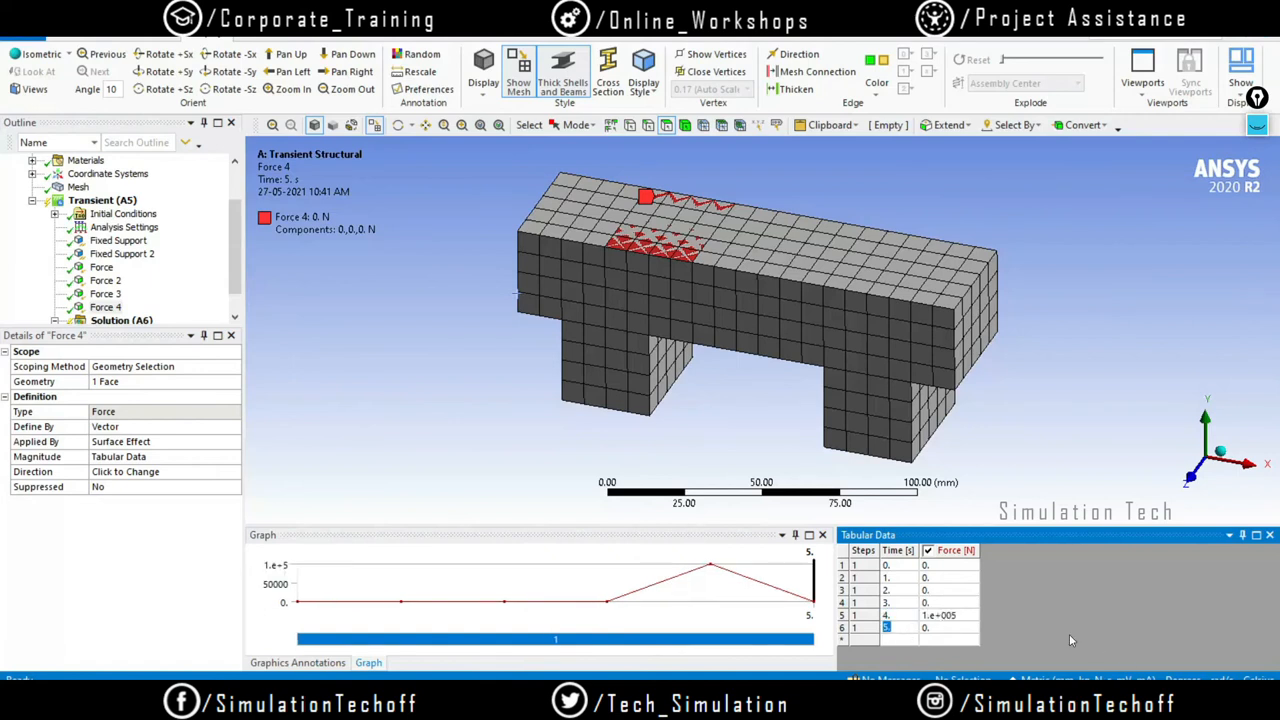
Insert a fifth Force under Transient (A5), scoped to the last top face at the far end of the deck
left_click(122, 203)
right_click(125, 207)
mouse_move(230, 213)
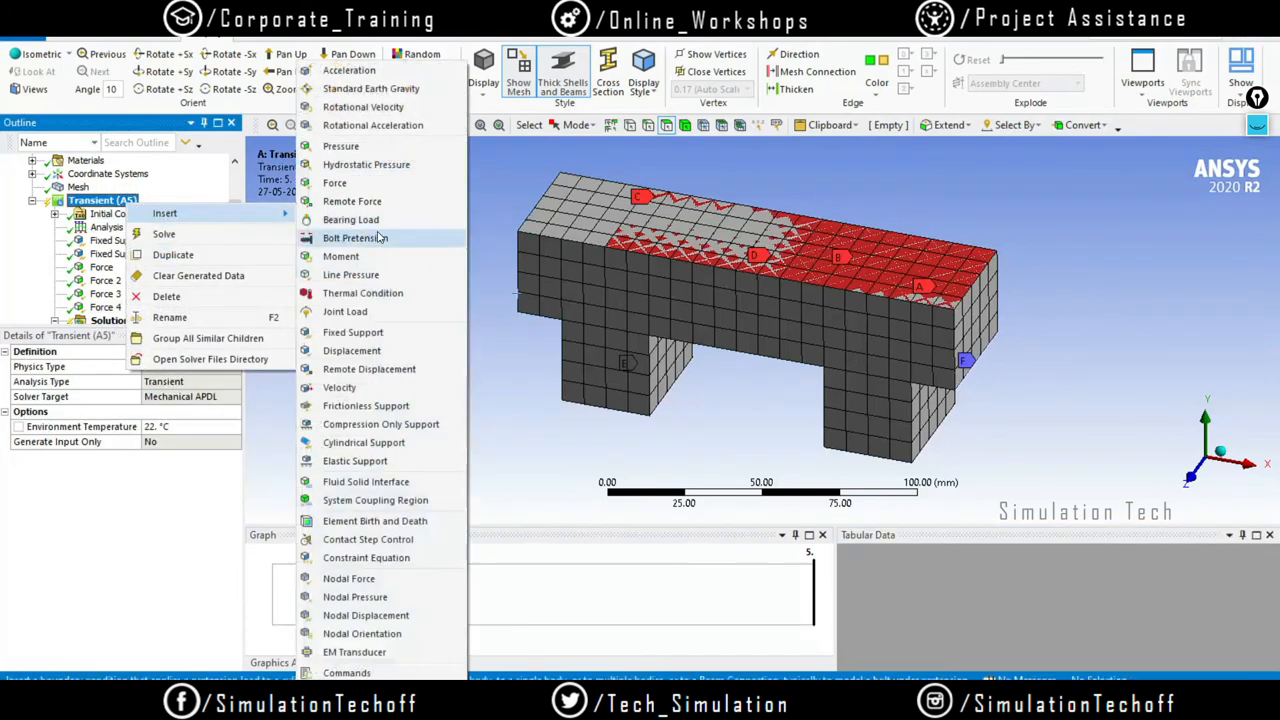
left_click(372, 183)
left_click(575, 215)
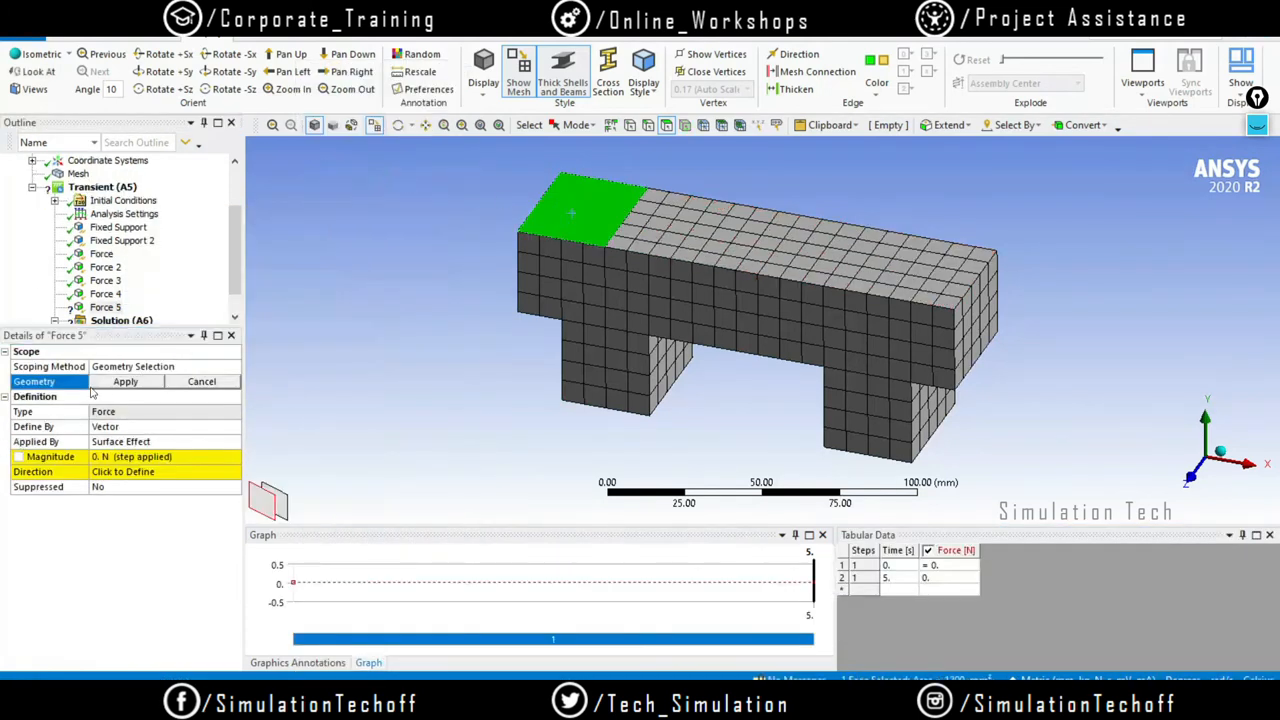
left_click(108, 381)
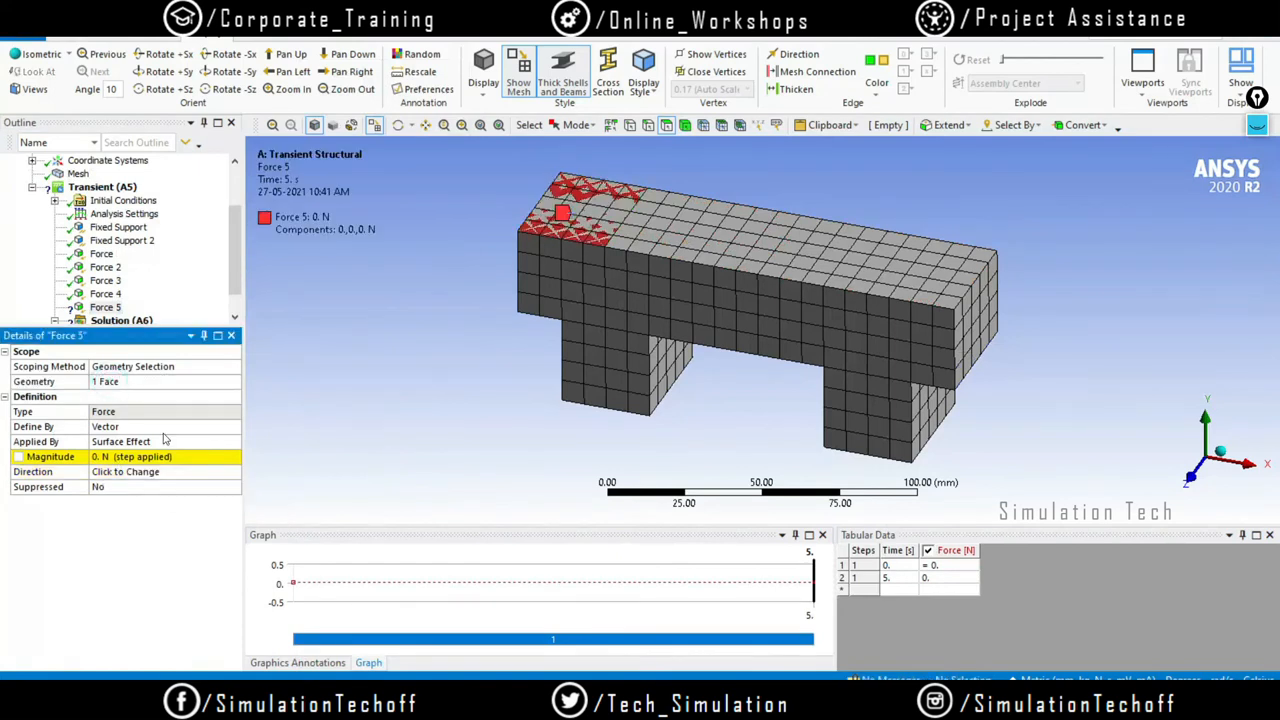
Define Force 5's magnitude as Tabular (Time) and direct it downward along the vertical corner edge at the opposite deck end
left_click(225, 457)
left_click(233, 456)
left_click(295, 530)
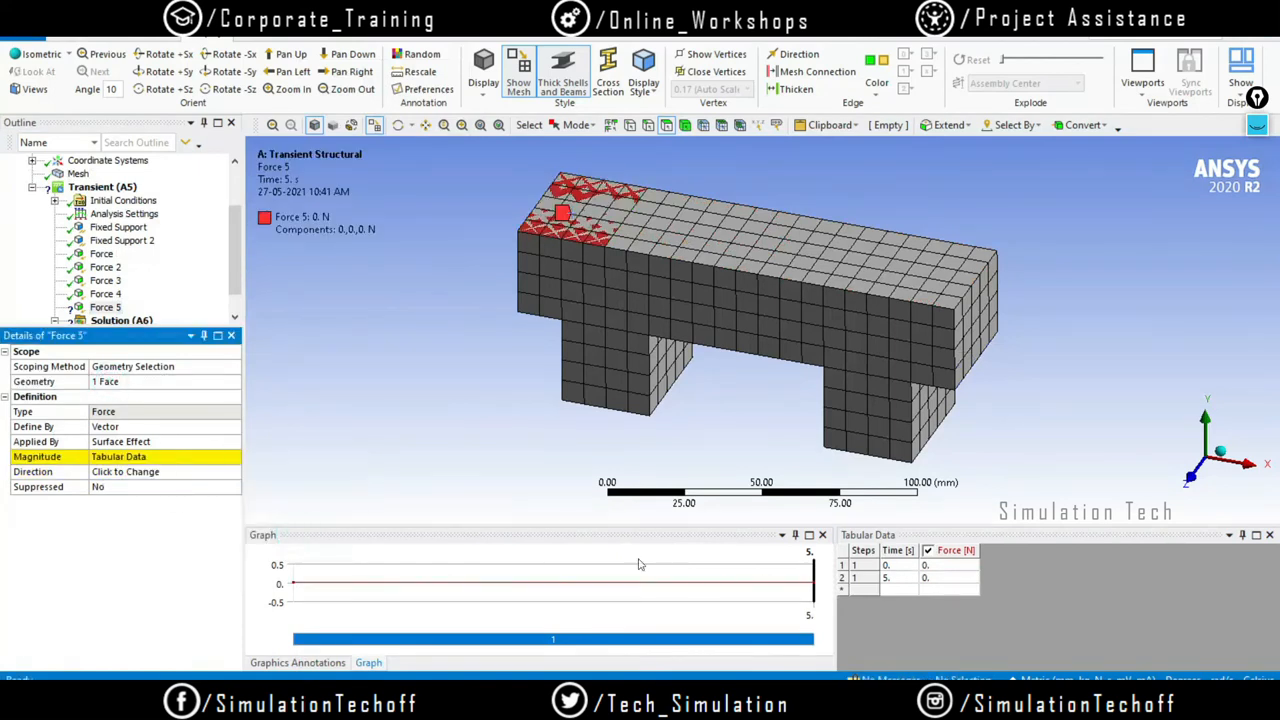
left_click(145, 472)
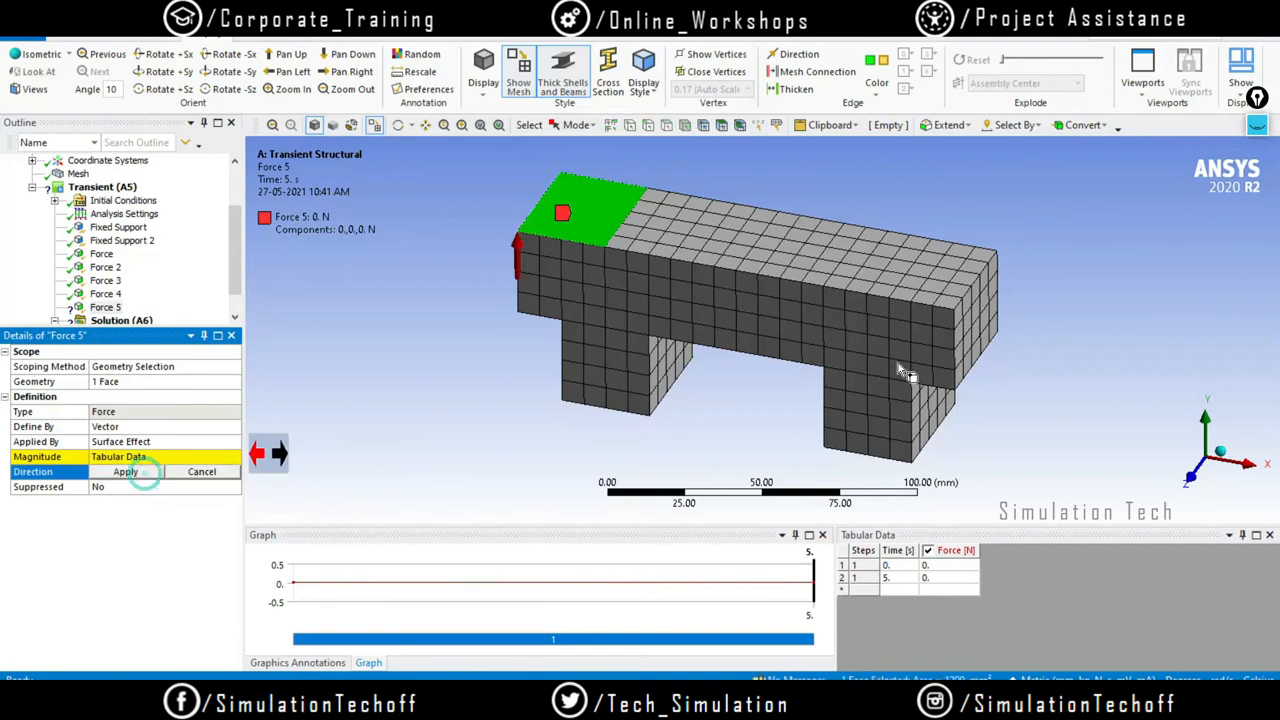
left_click(955, 345)
left_click(122, 473)
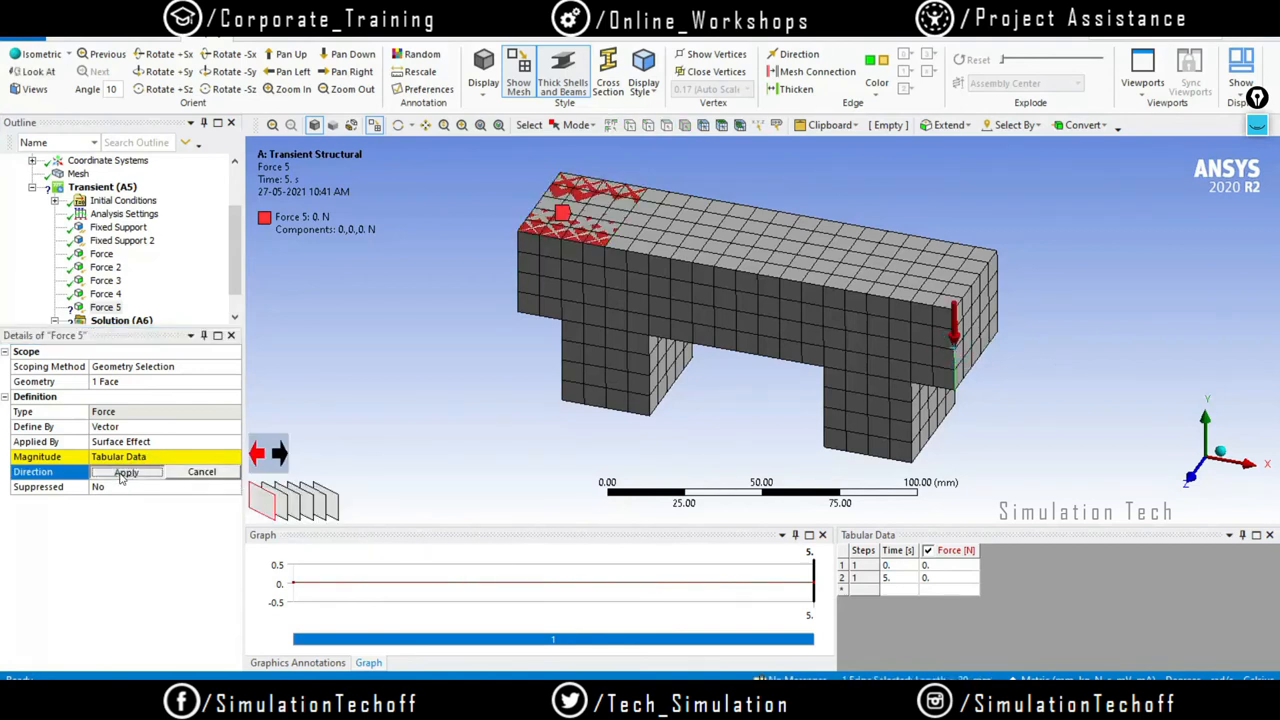
Add rows at 1, 2, 3 and 4 s to Force 5's tabular data and set its force to 1e5 N at 5 s
left_click(891, 591)
type("1")
key("Return")
type("2")
key("Return")
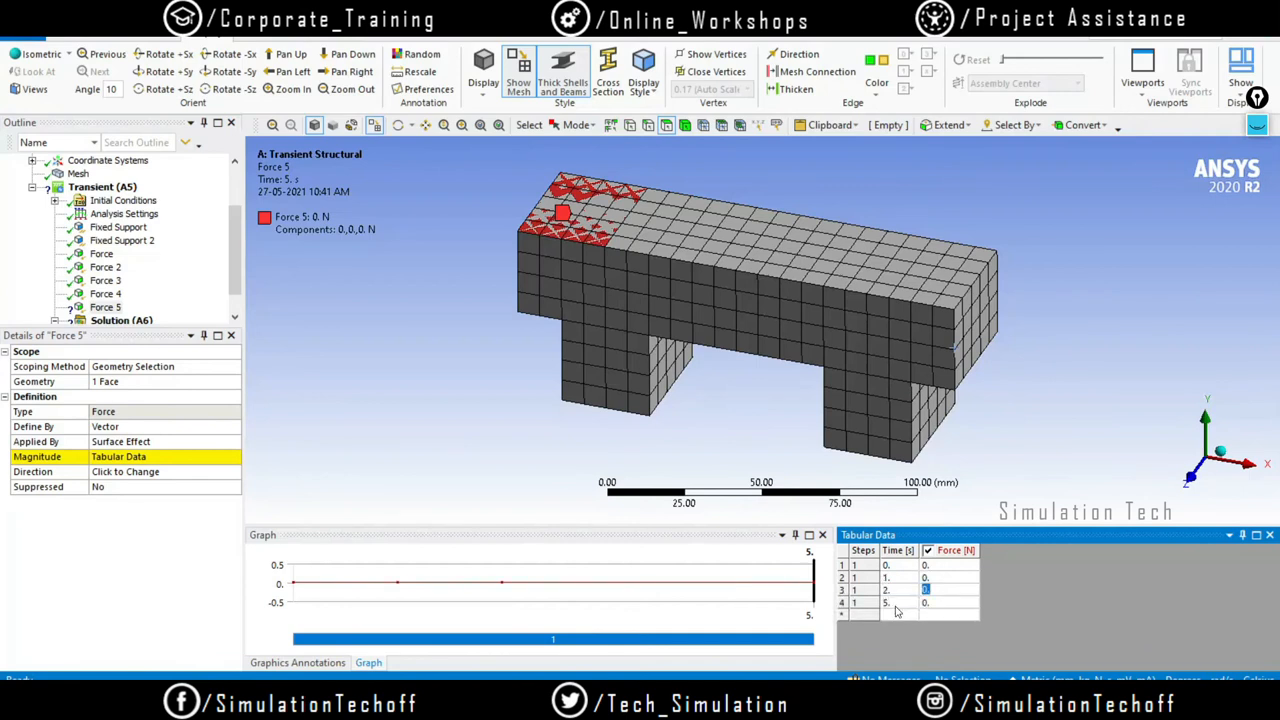
type("3")
key("Return")
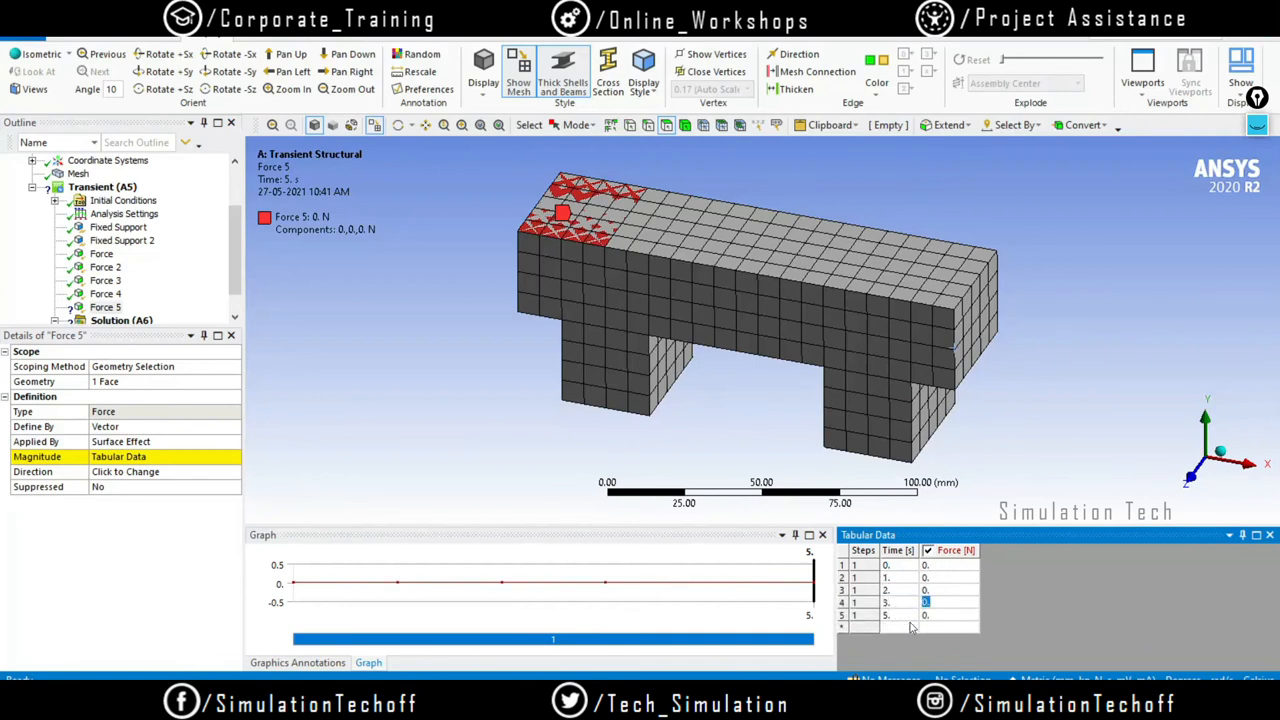
type("4")
key("Return")
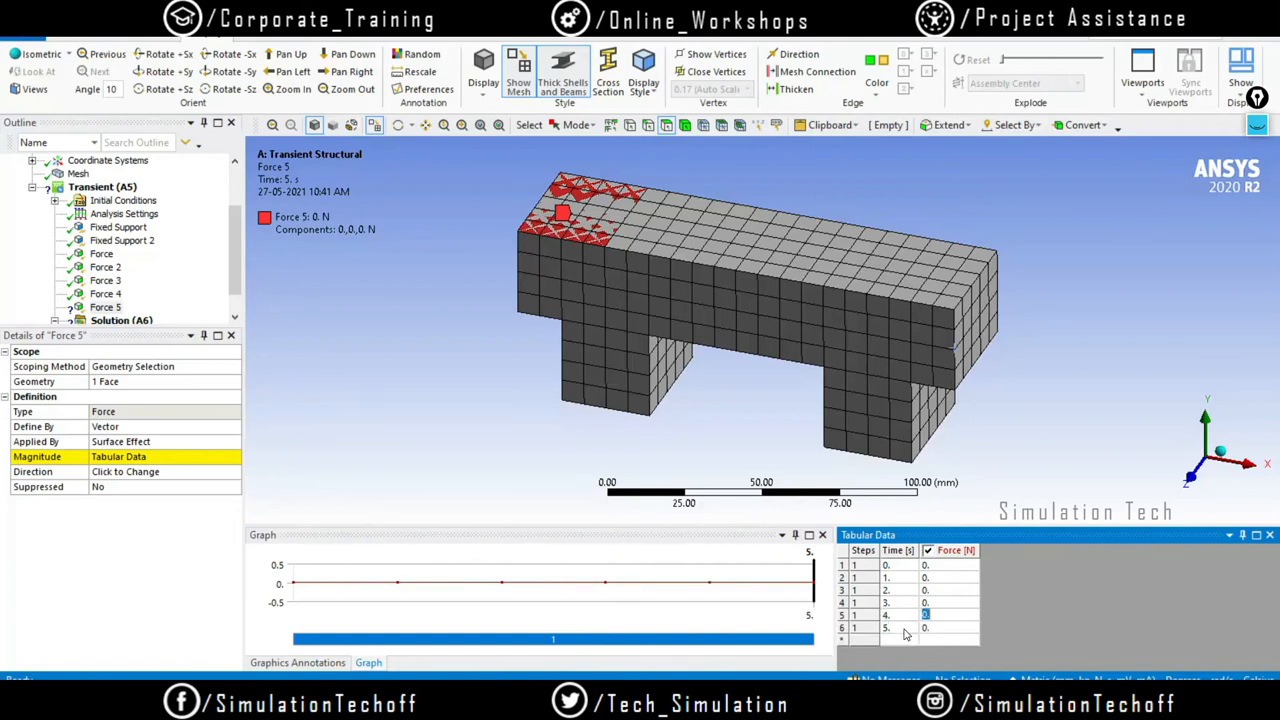
left_click(947, 630)
key("Return")
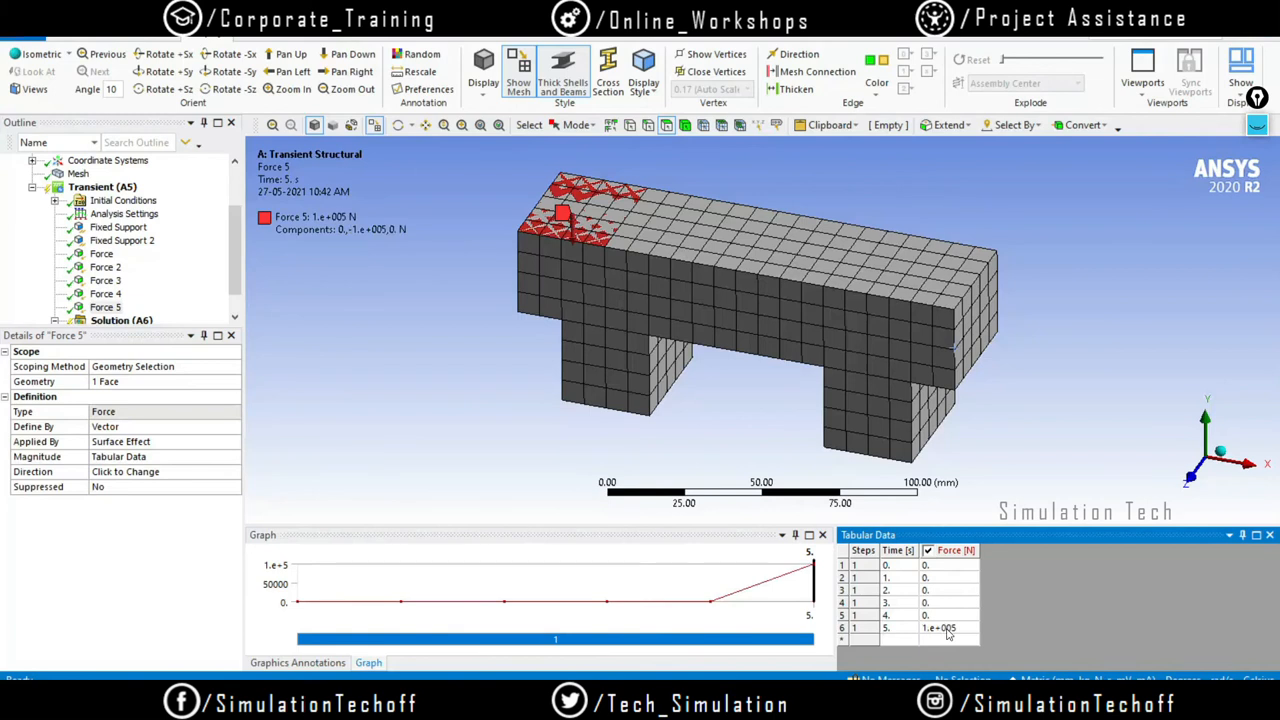
Review the load histories of all five forces and their combined graph in Analysis Settings against the vehicle crossing sketch
left_click(101, 255)
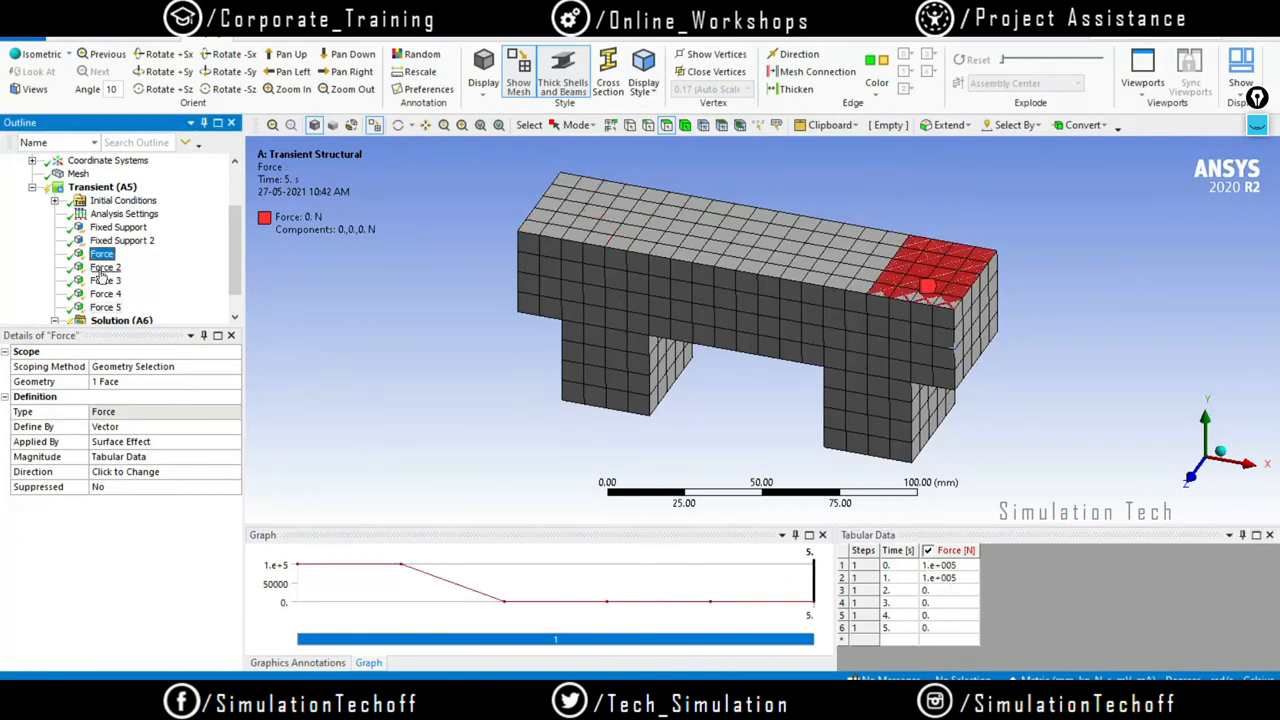
left_click(105, 267)
left_click(105, 280)
left_click(105, 293)
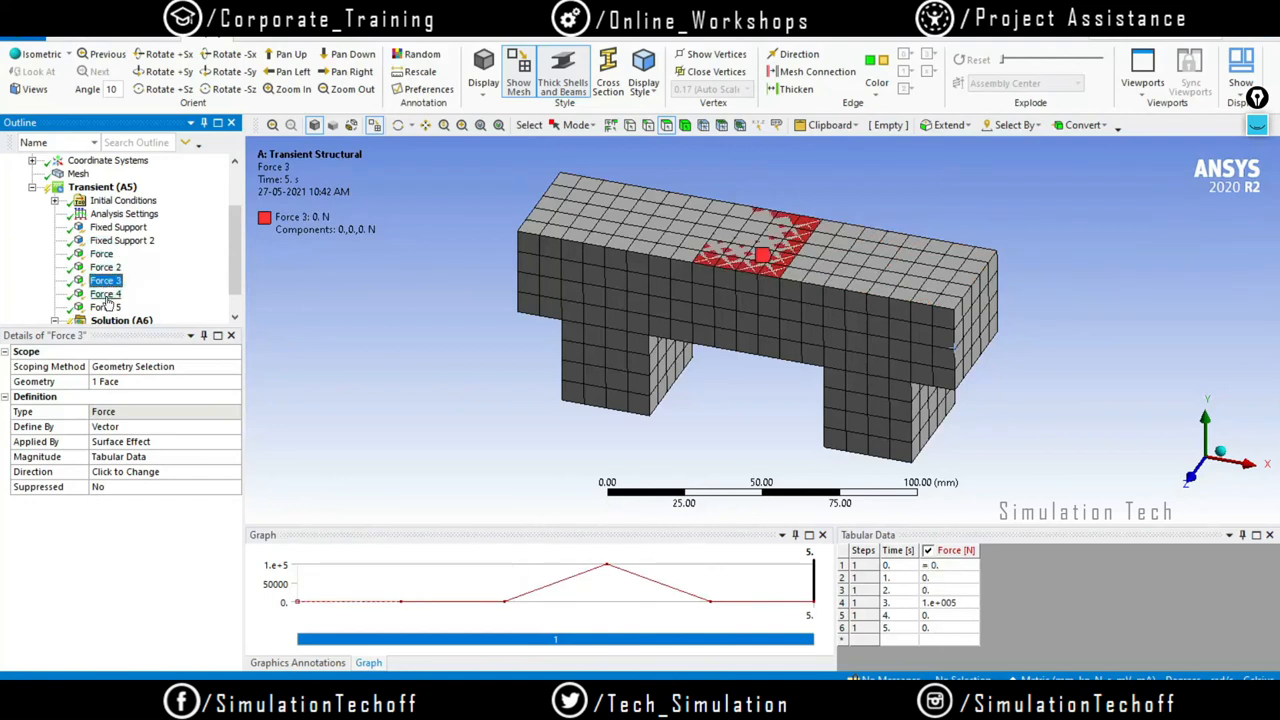
left_click(106, 307)
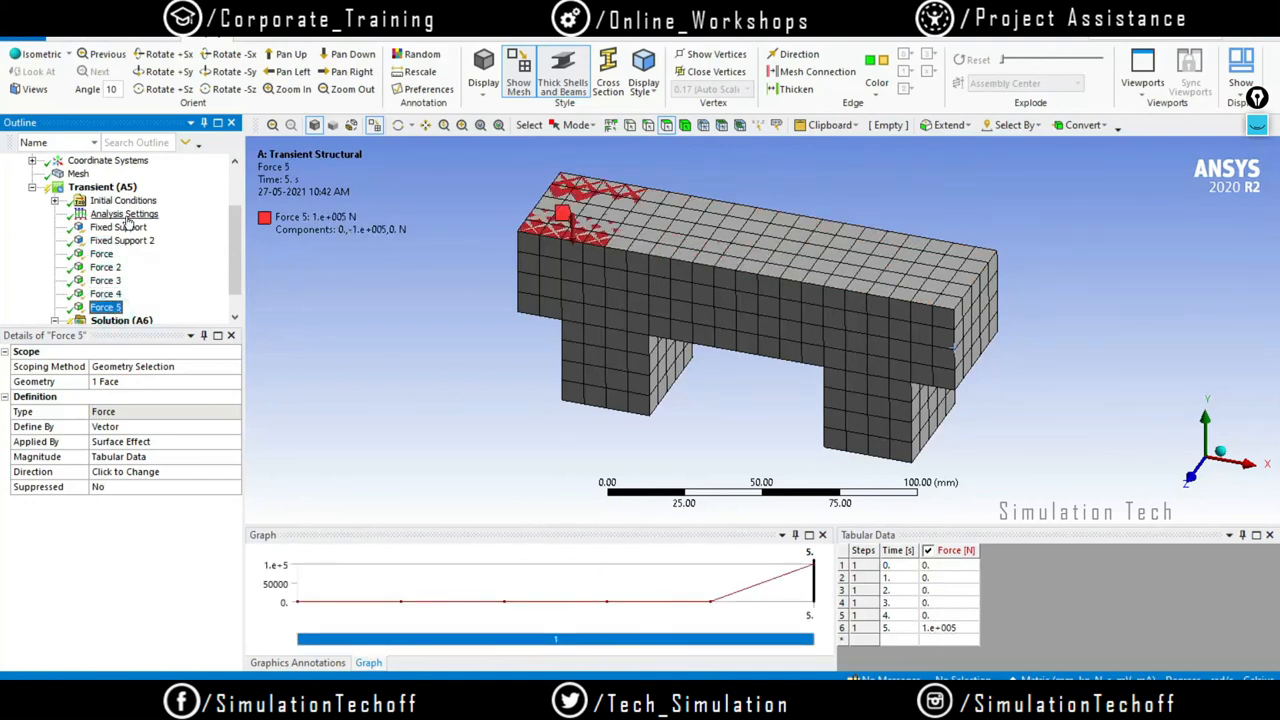
left_click(125, 215)
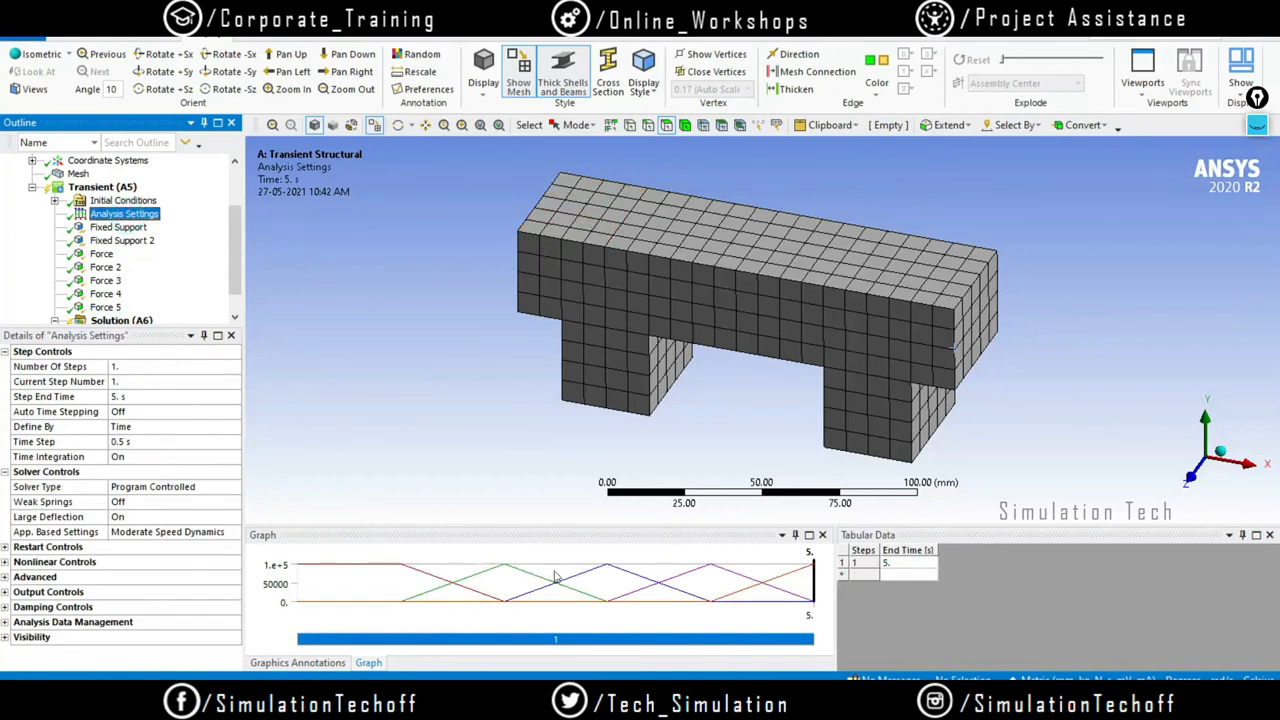
left_click_drag(665, 528, 675, 469)
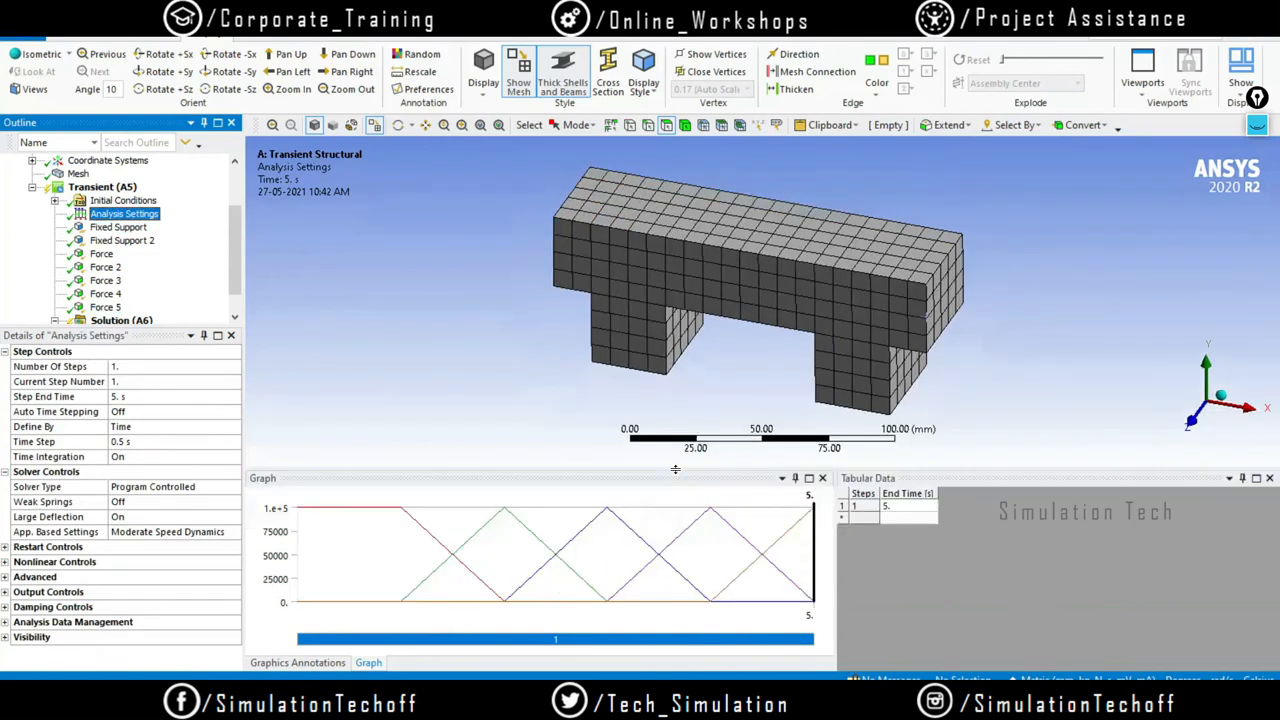
left_click_drag(588, 467, 590, 613)
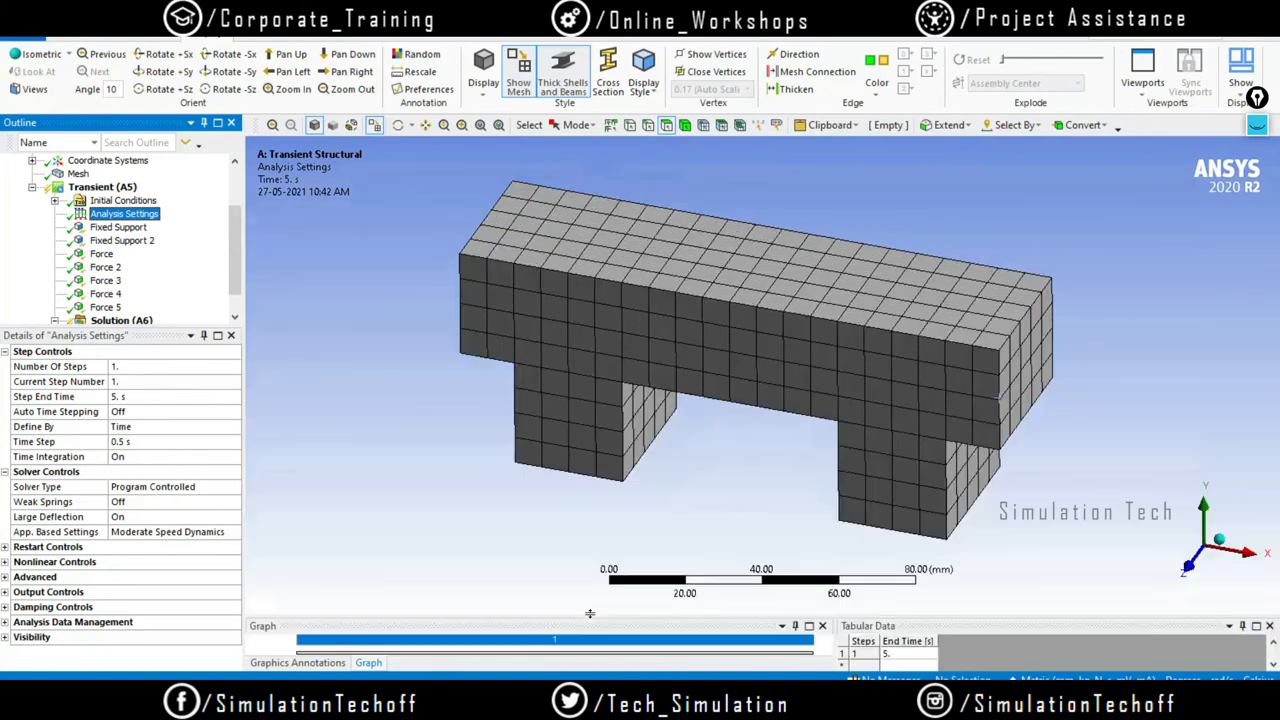
left_click(1257, 126)
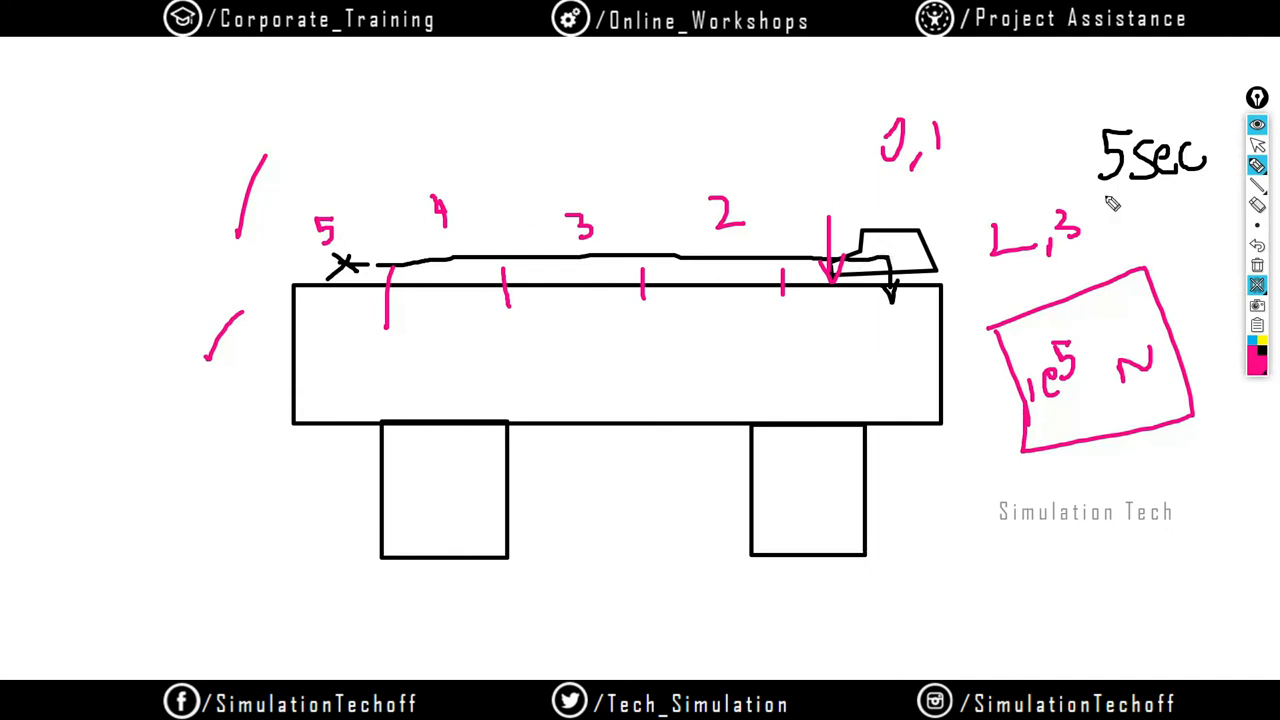
left_click(1257, 127)
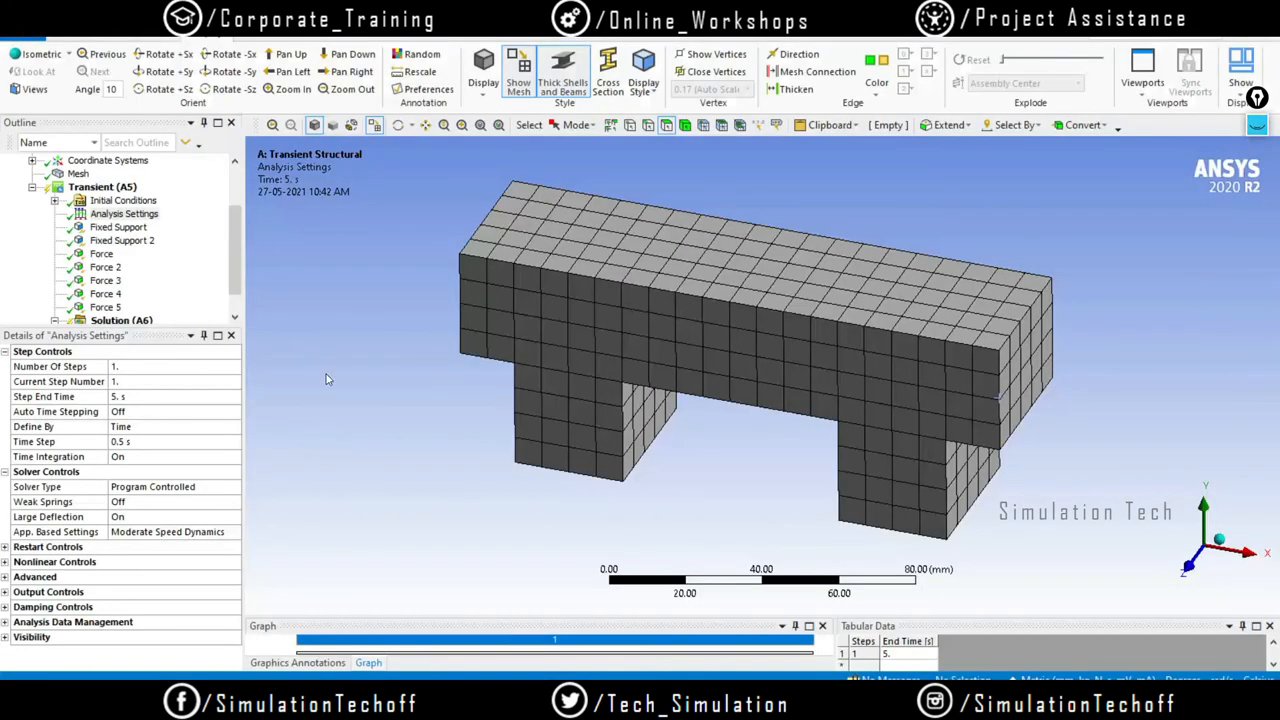
Insert a Total Deformation result under Solution (A6) for all bodies
left_click_drag(231, 248, 233, 297)
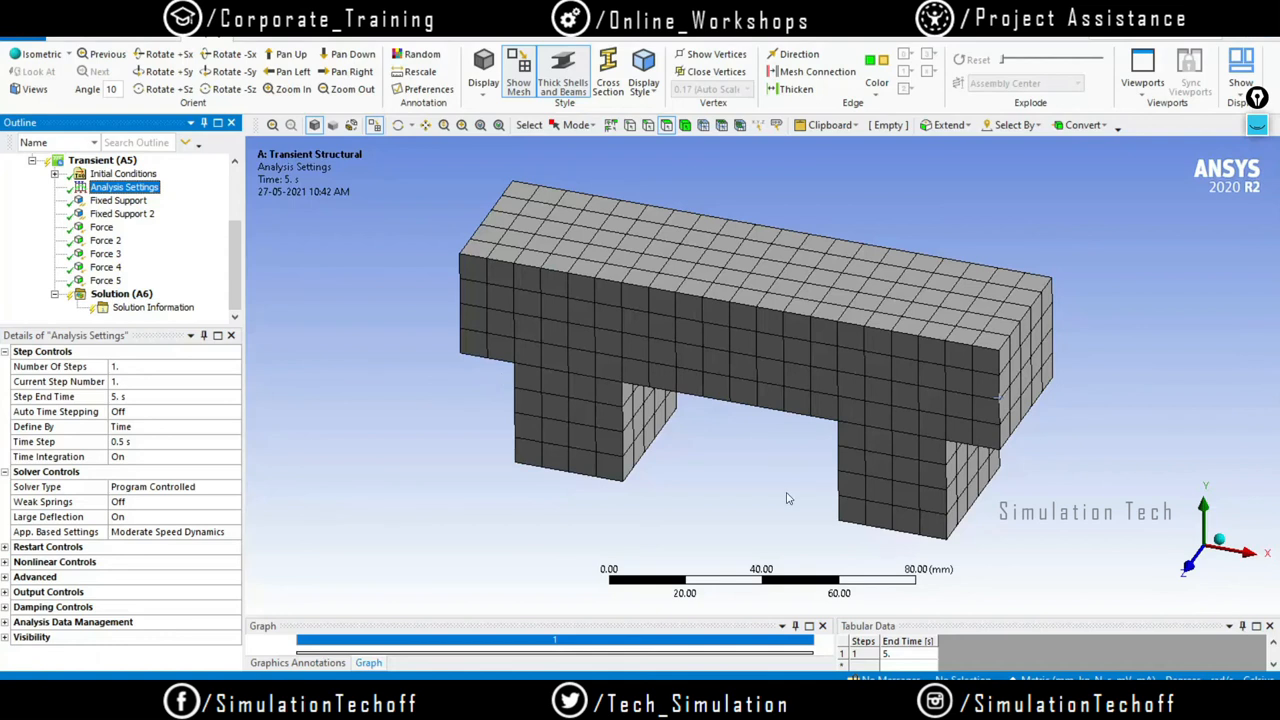
left_click(120, 294)
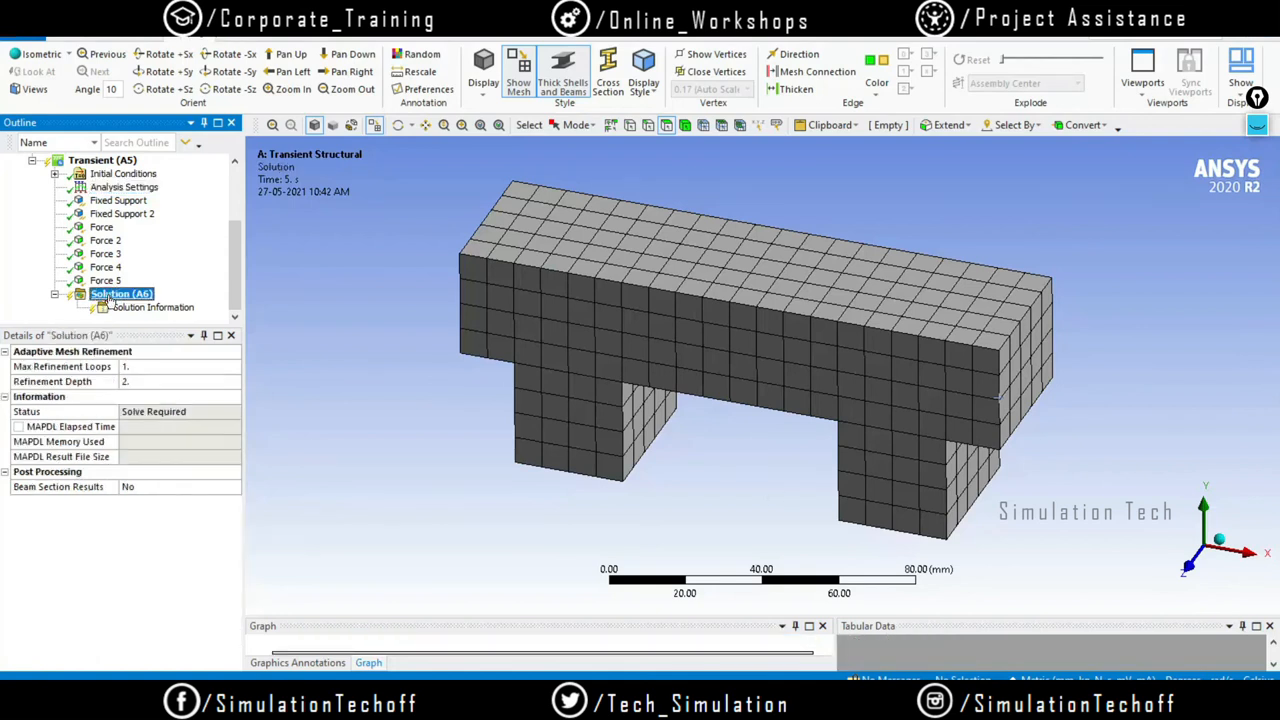
right_click(119, 298)
mouse_move(200, 305)
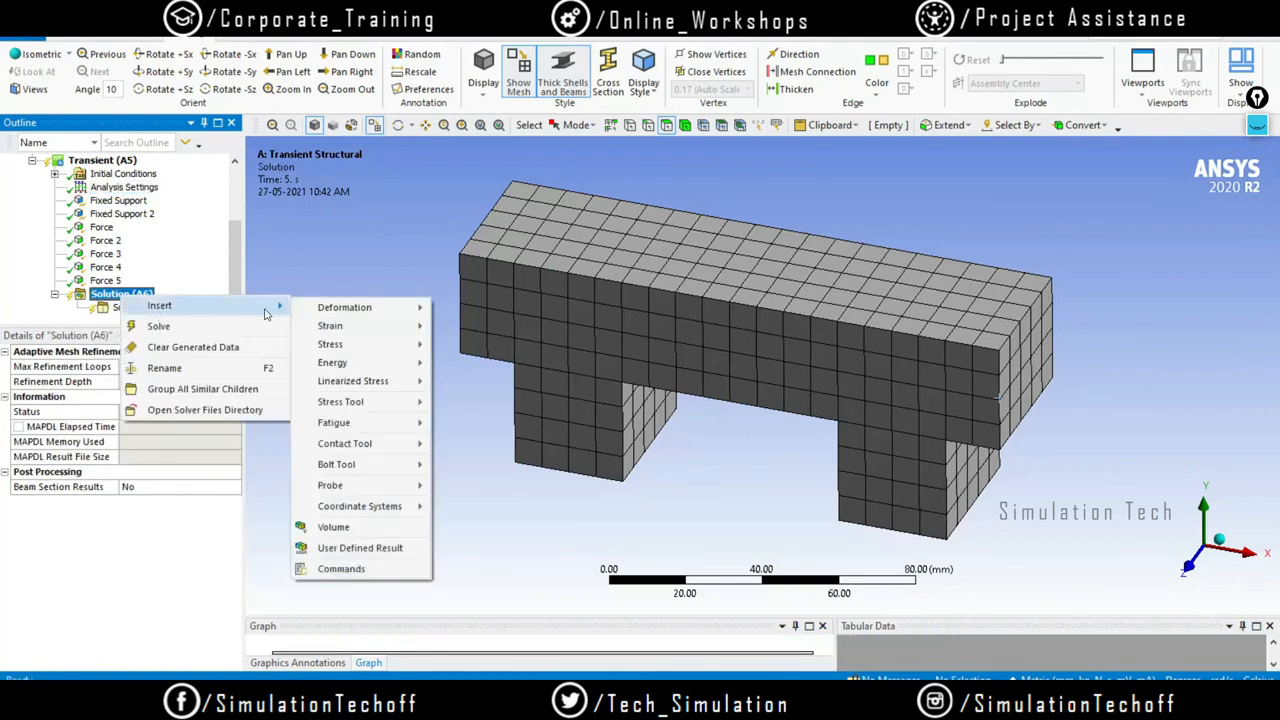
mouse_move(400, 310)
left_click(467, 308)
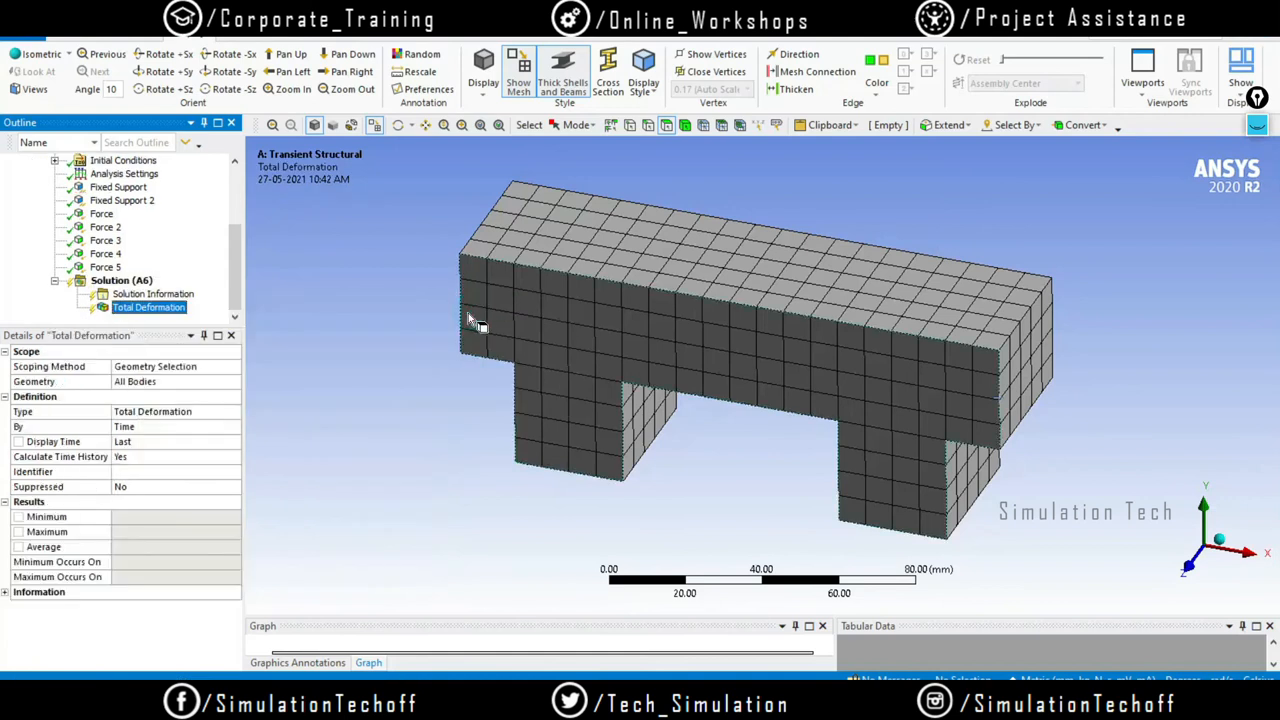
Insert an Equivalent (von-Mises) Stress result under Solution (A6) for all bodies
left_click(126, 283)
right_click(128, 287)
mouse_move(200, 294)
mouse_move(372, 335)
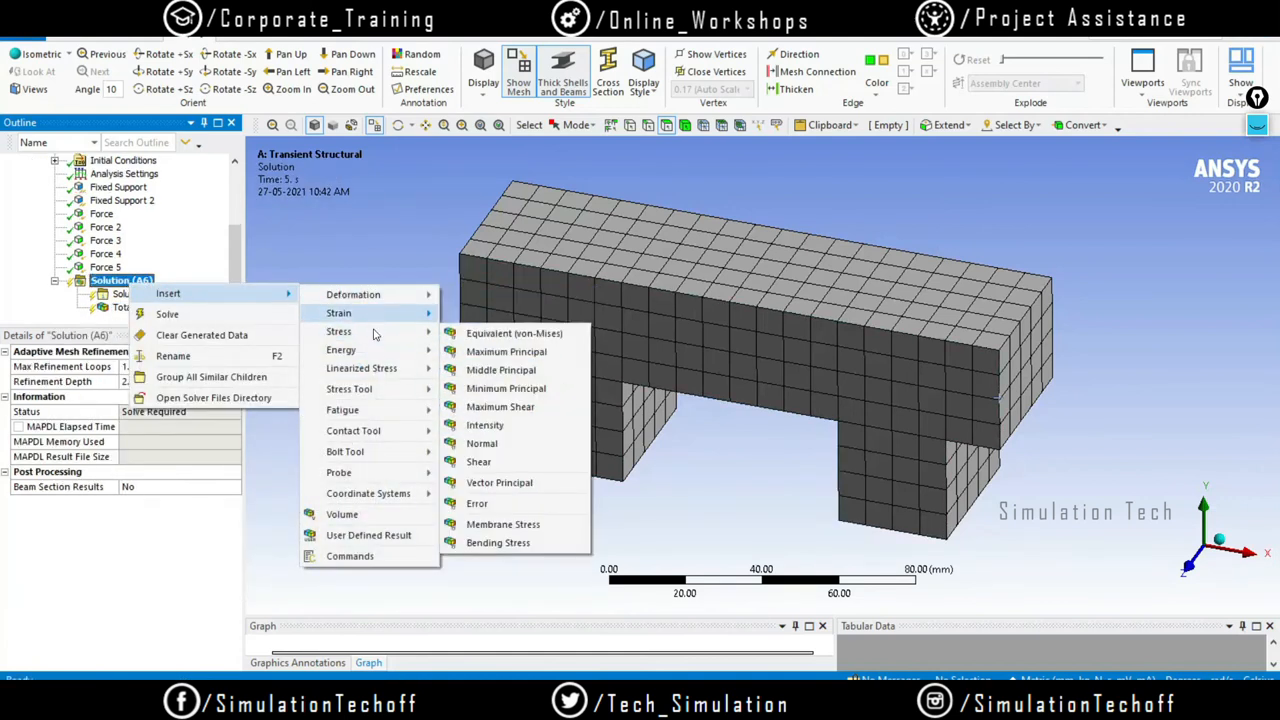
left_click(495, 335)
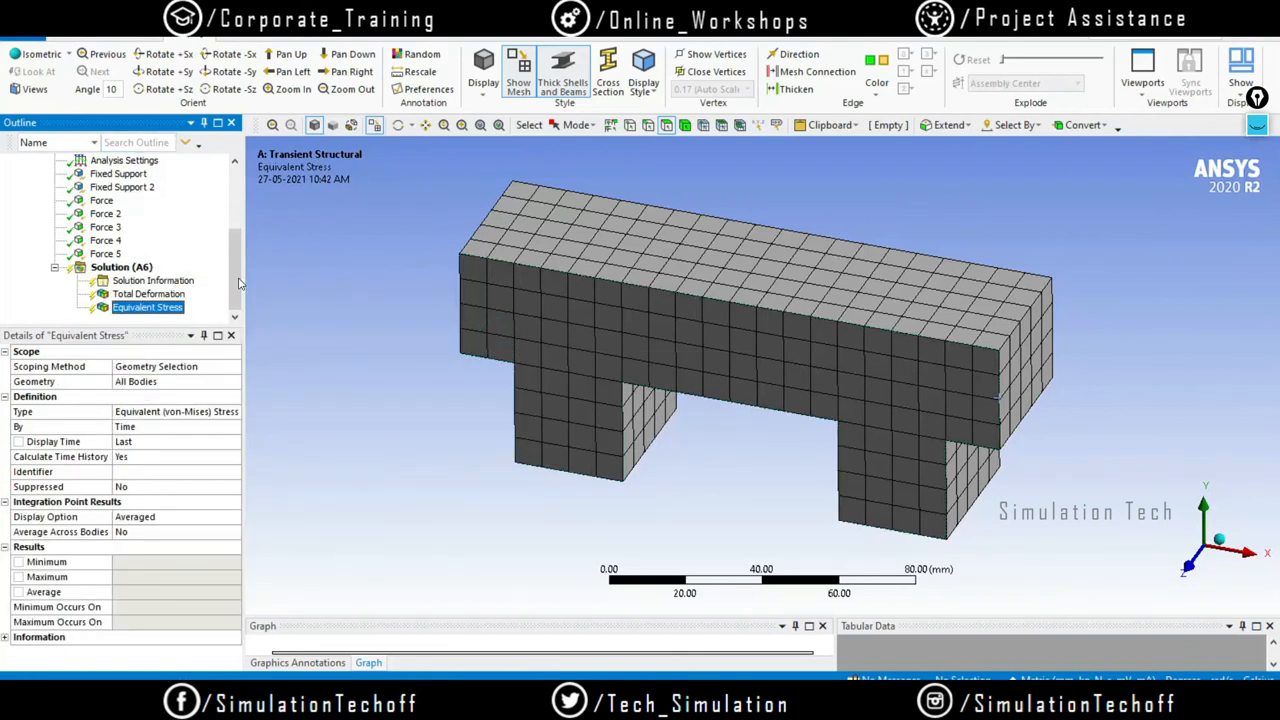
Enlarge the model tree area slightly and solve the transient structural analysis
mouse_move(237, 301)
left_mouse_down()
mouse_move(237, 240)
mouse_move(238, 301)
left_mouse_up()
left_click_drag(170, 325, 170, 333)
mouse_move(236, 300)
left_mouse_down()
mouse_move(236, 240)
mouse_move(236, 300)
left_mouse_up()
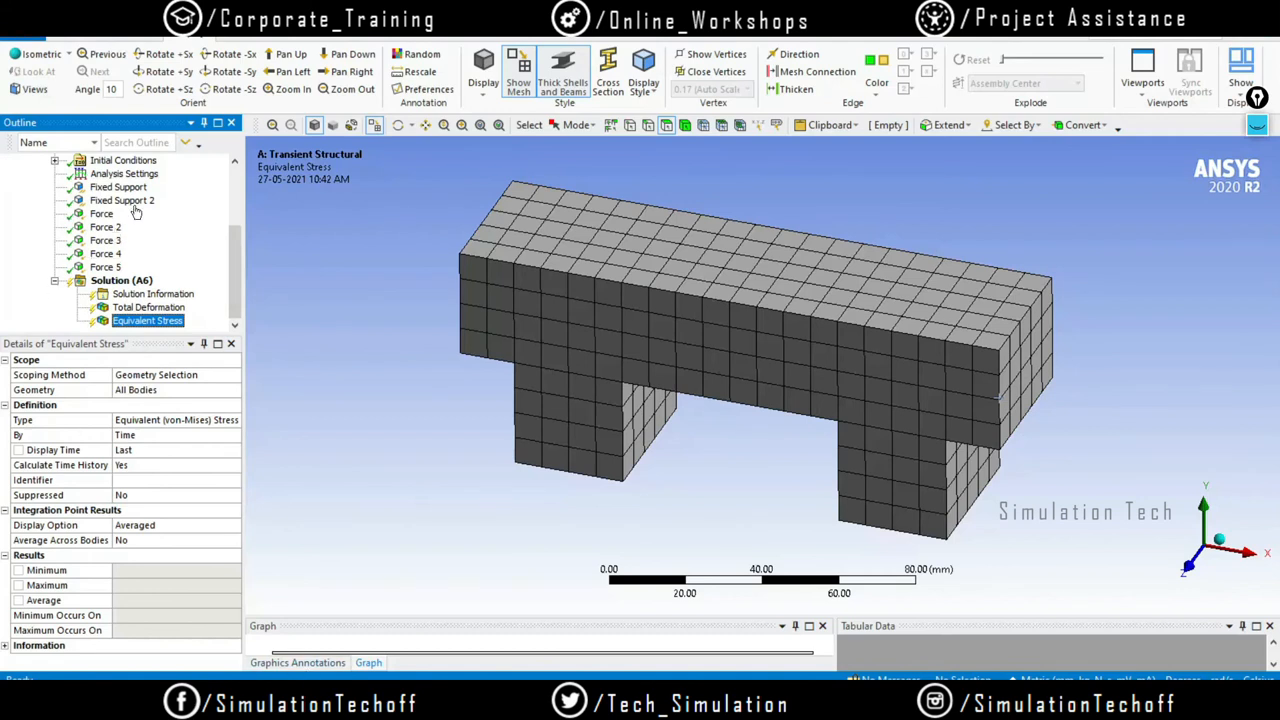
left_click(85, 40)
left_click(268, 68)
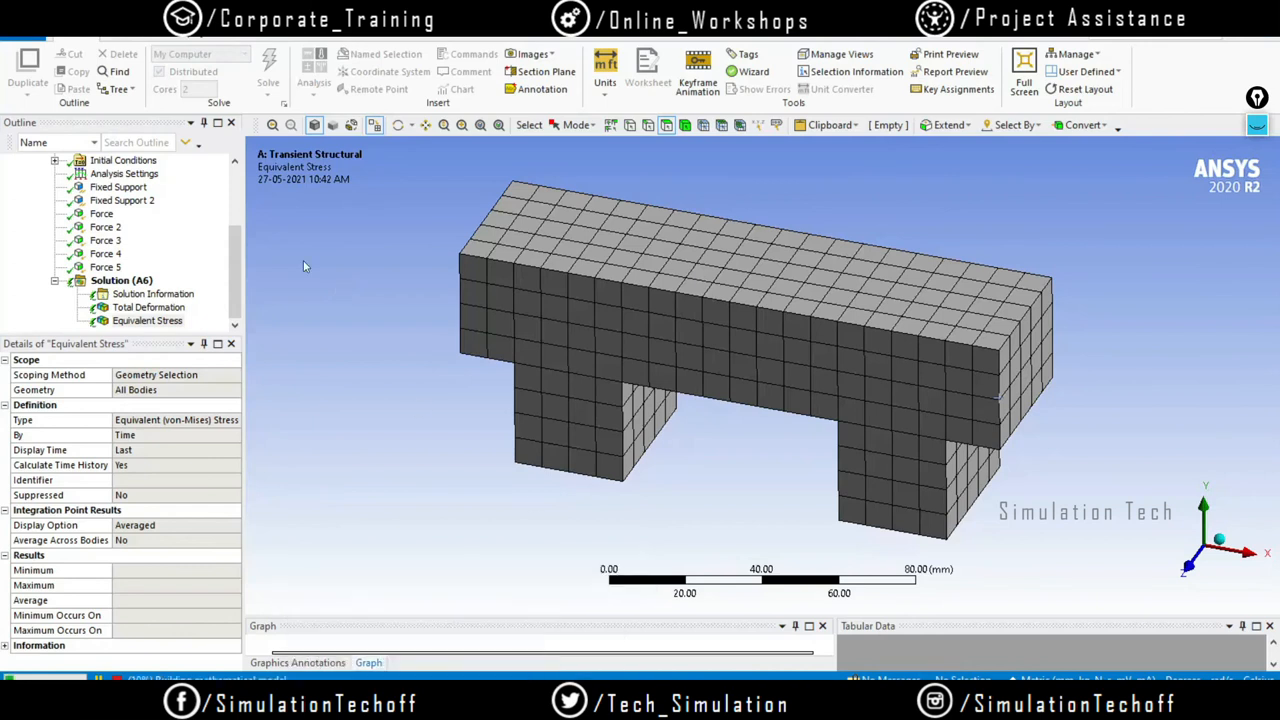
left_click(410, 612)
left_click(811, 188)
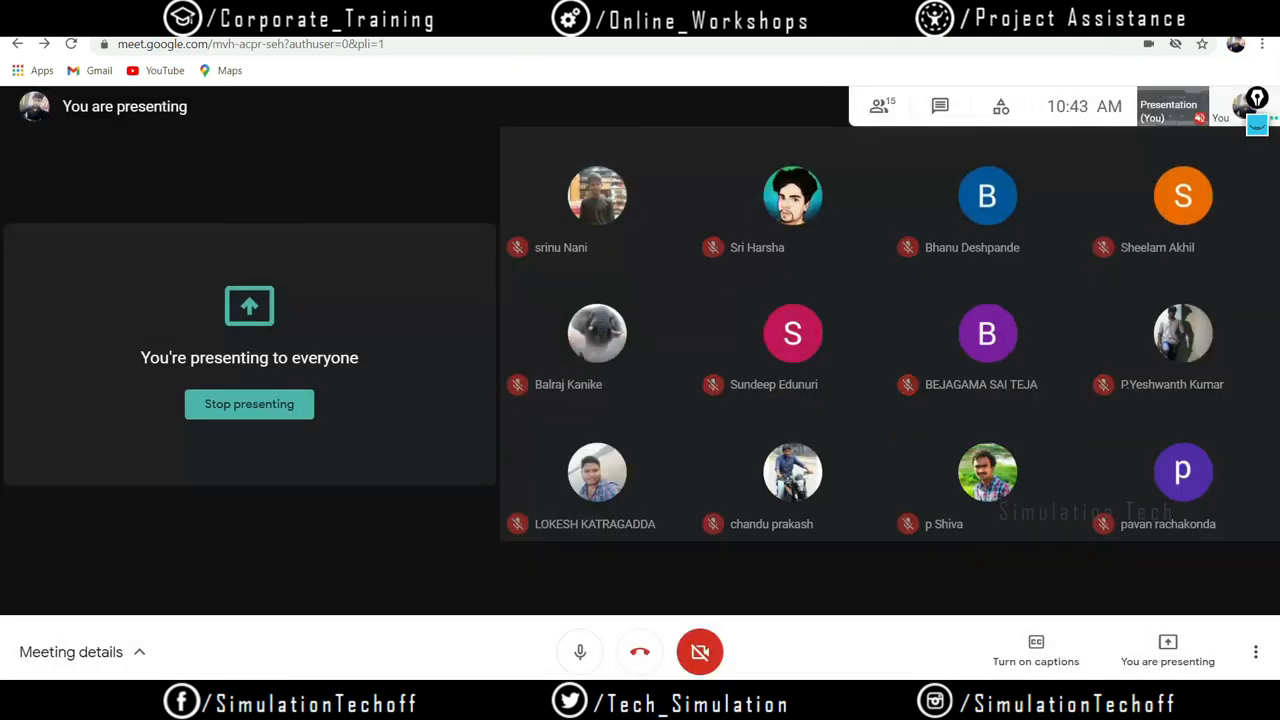
key("alt+Tab")
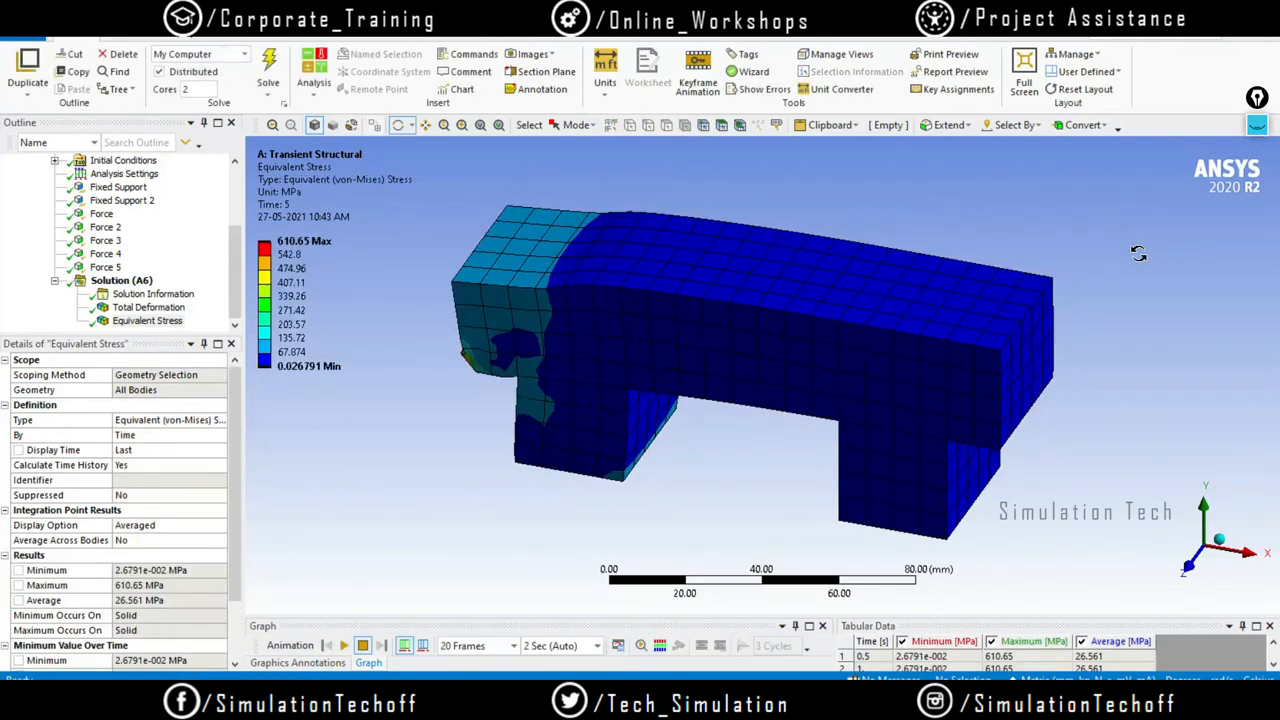
Animate the equivalent stress result, set the deformation scale to 1.0 (True Scale), and replay the animation
scroll(1138, 253, "down", 2)
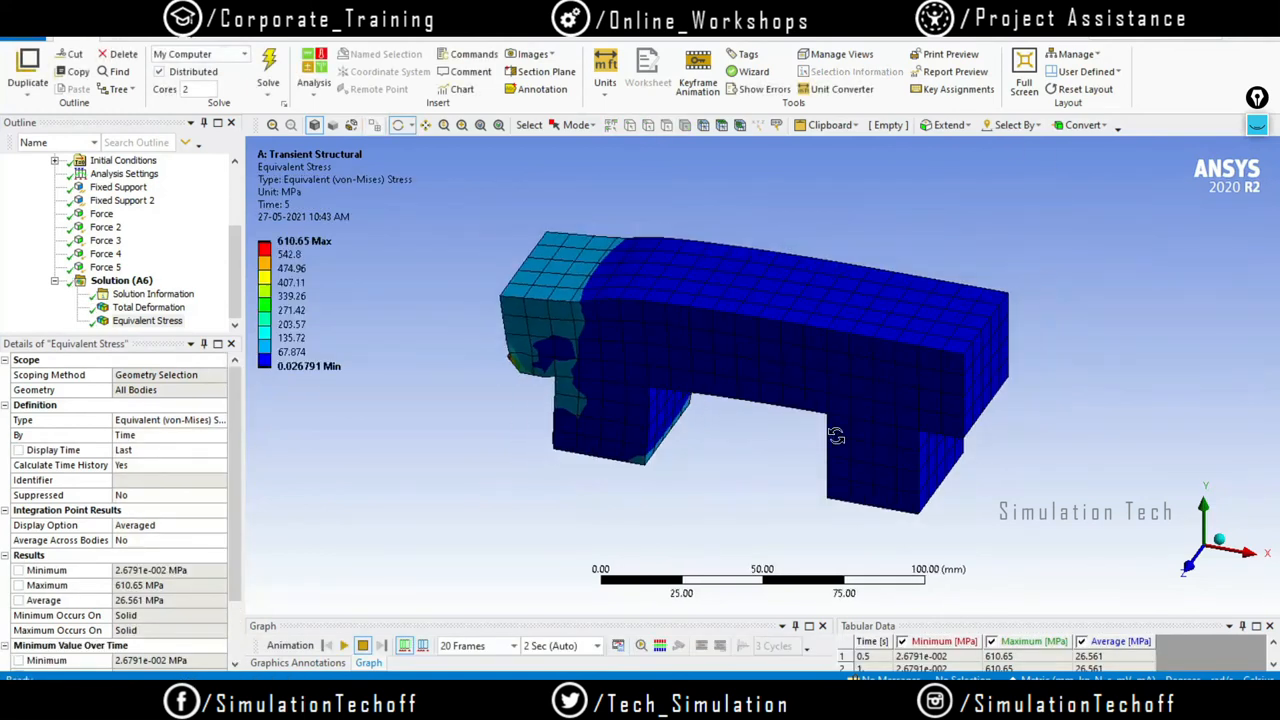
left_click(344, 646)
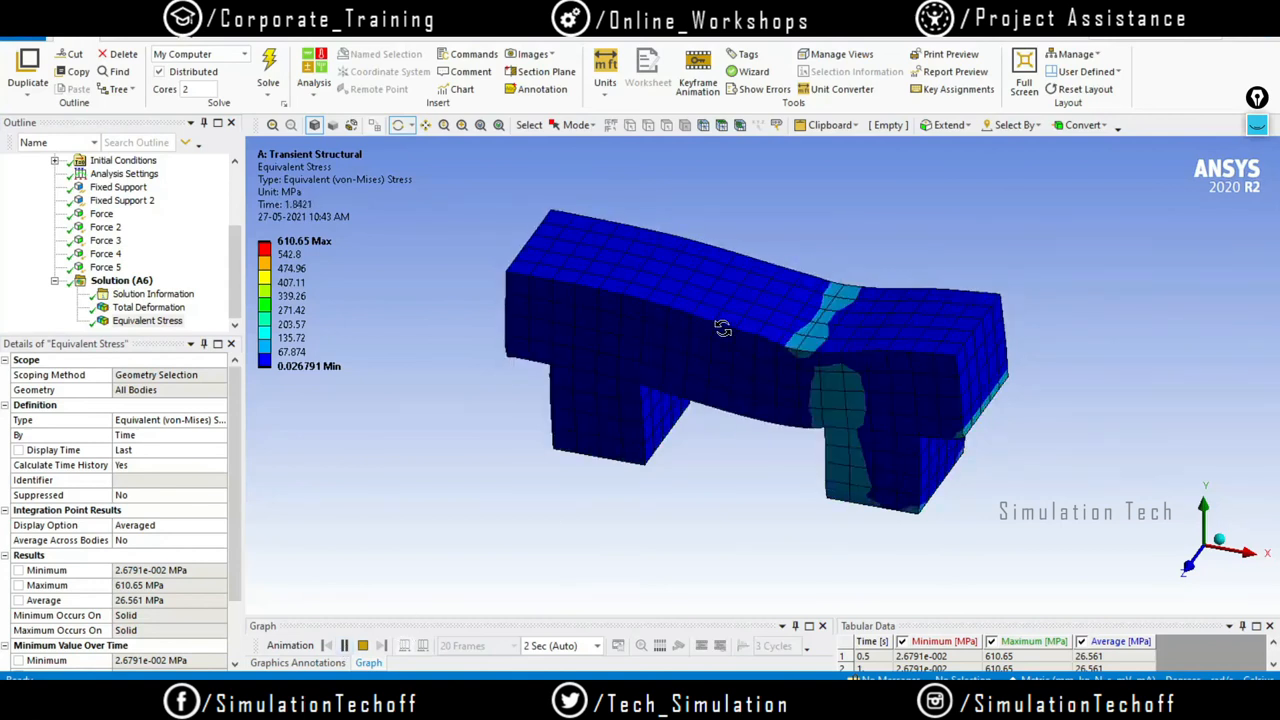
left_click(125, 40)
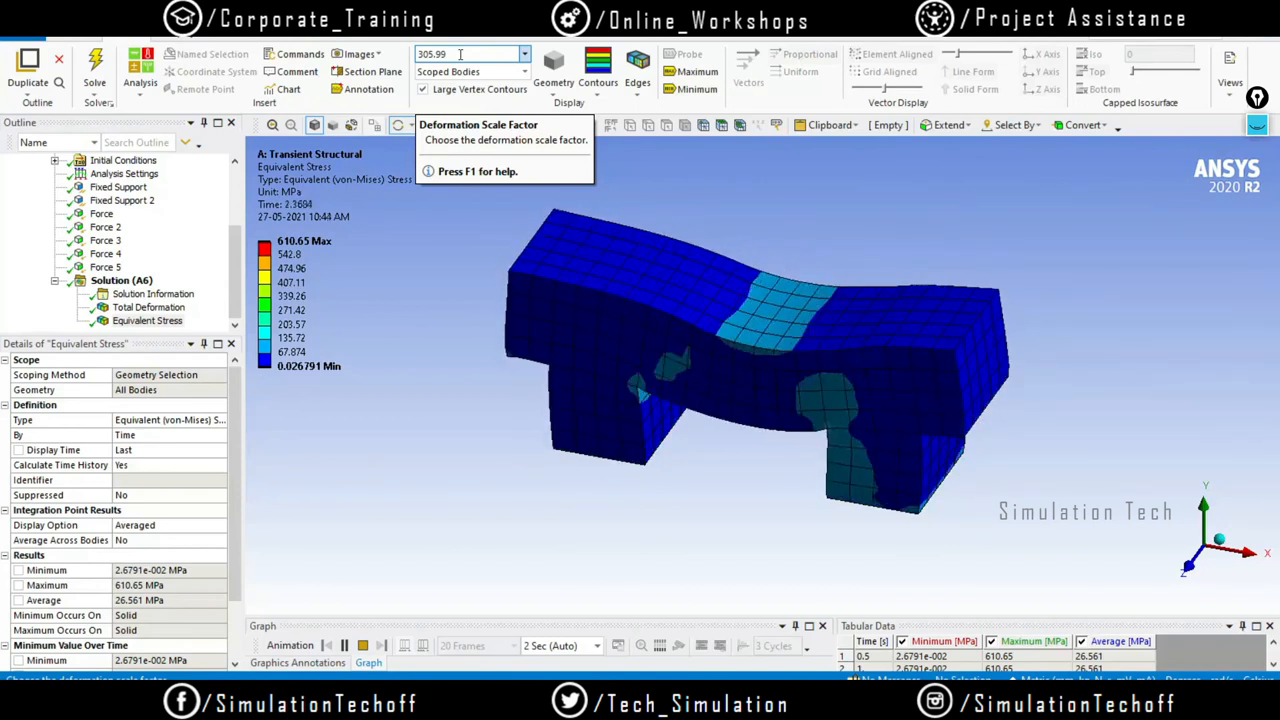
left_click(524, 55)
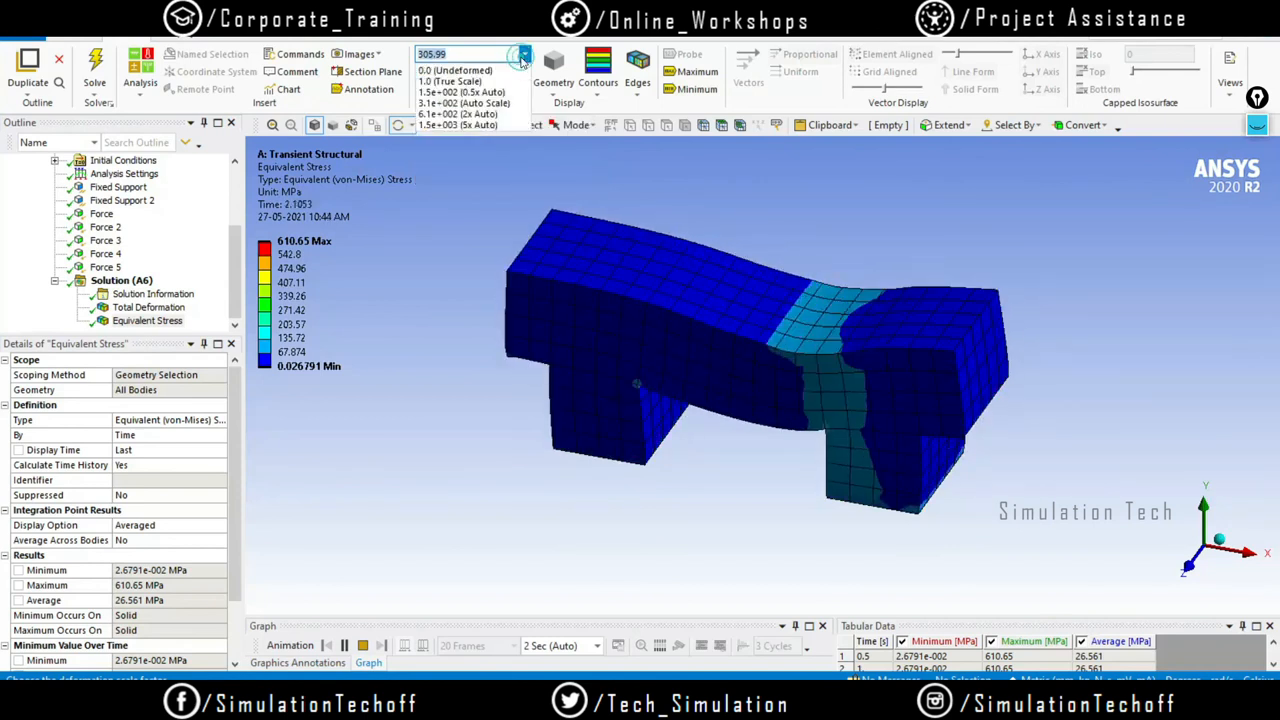
left_click(470, 81)
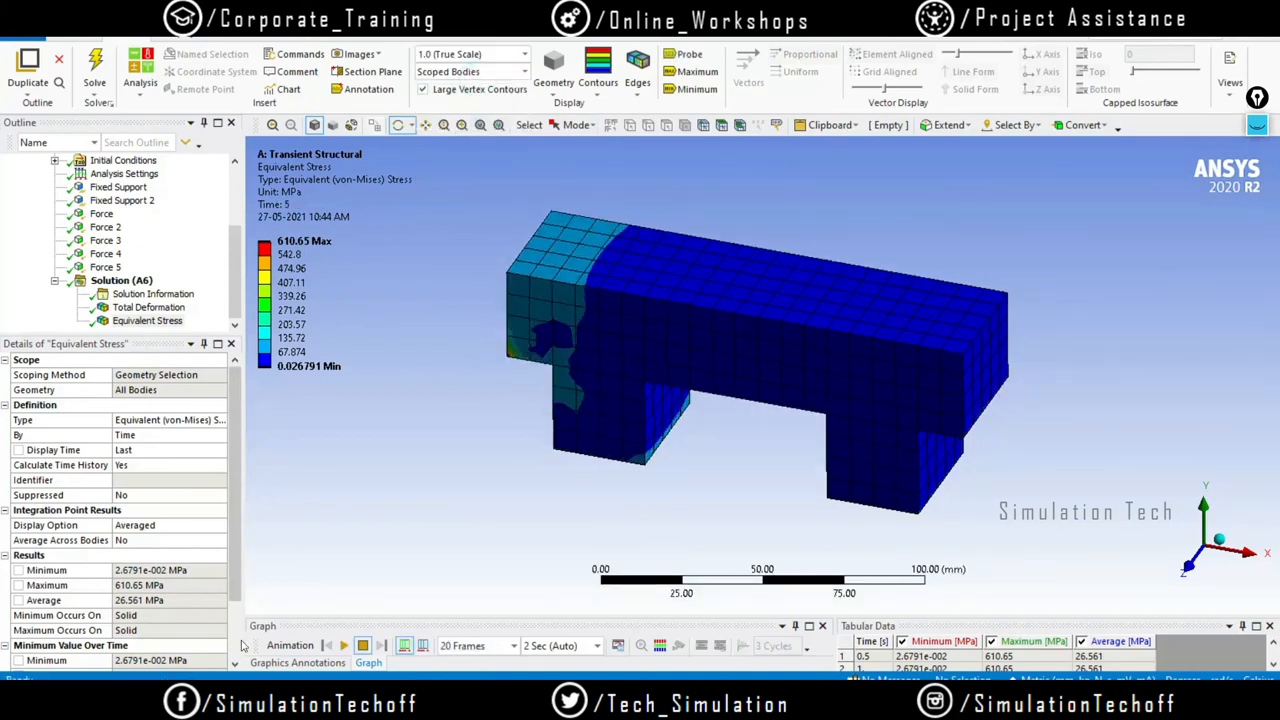
left_click(342, 645)
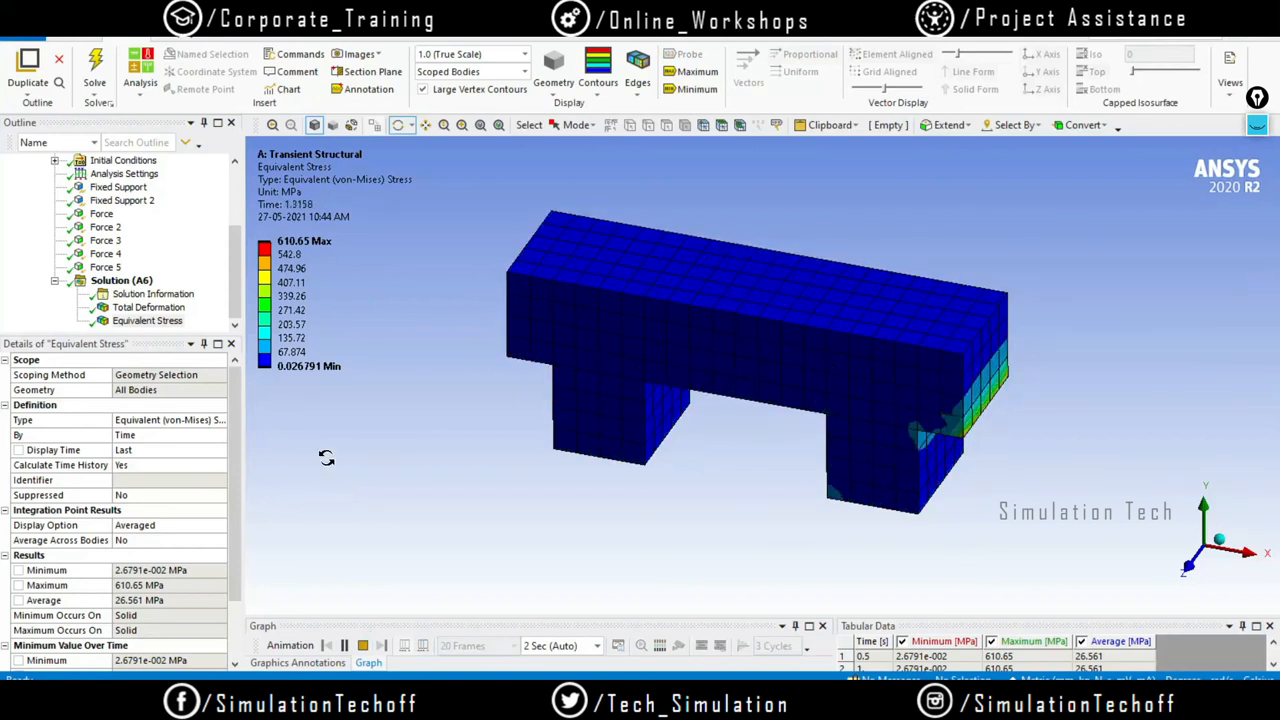
Play the Total Deformation result's animation over the 5 s crossing and stop it to examine the contours
left_click(160, 308)
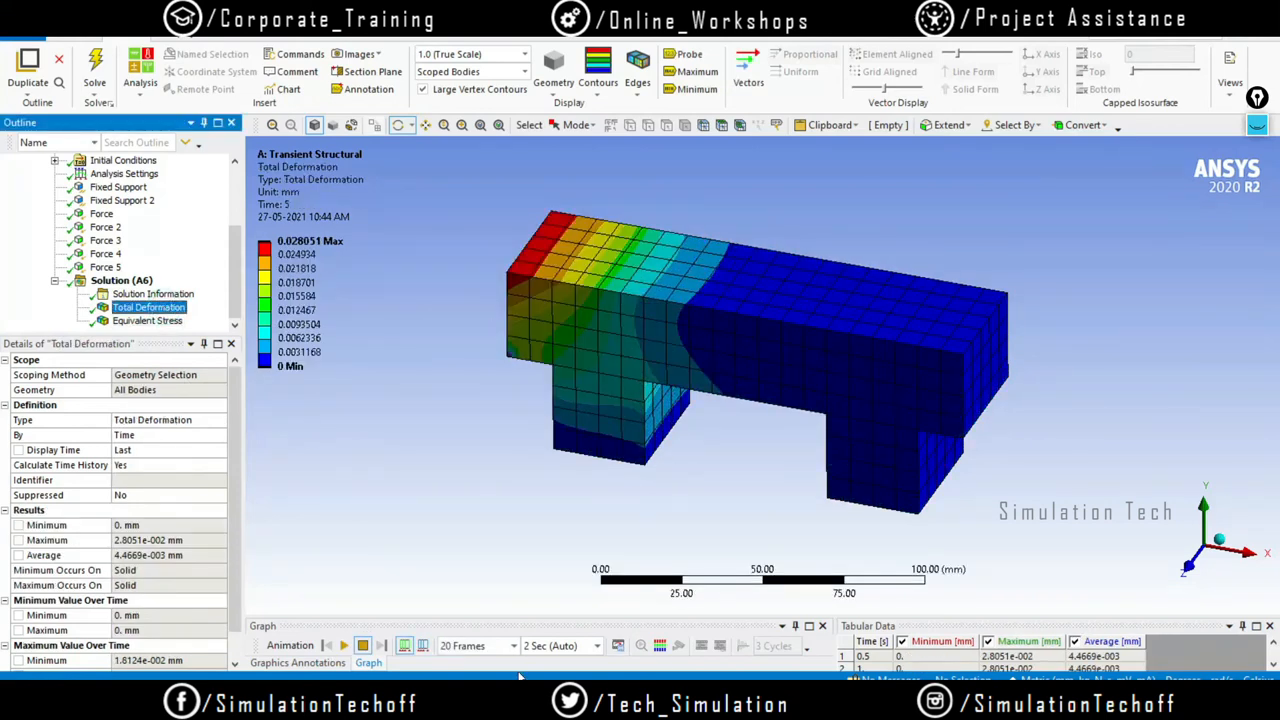
left_click(344, 645)
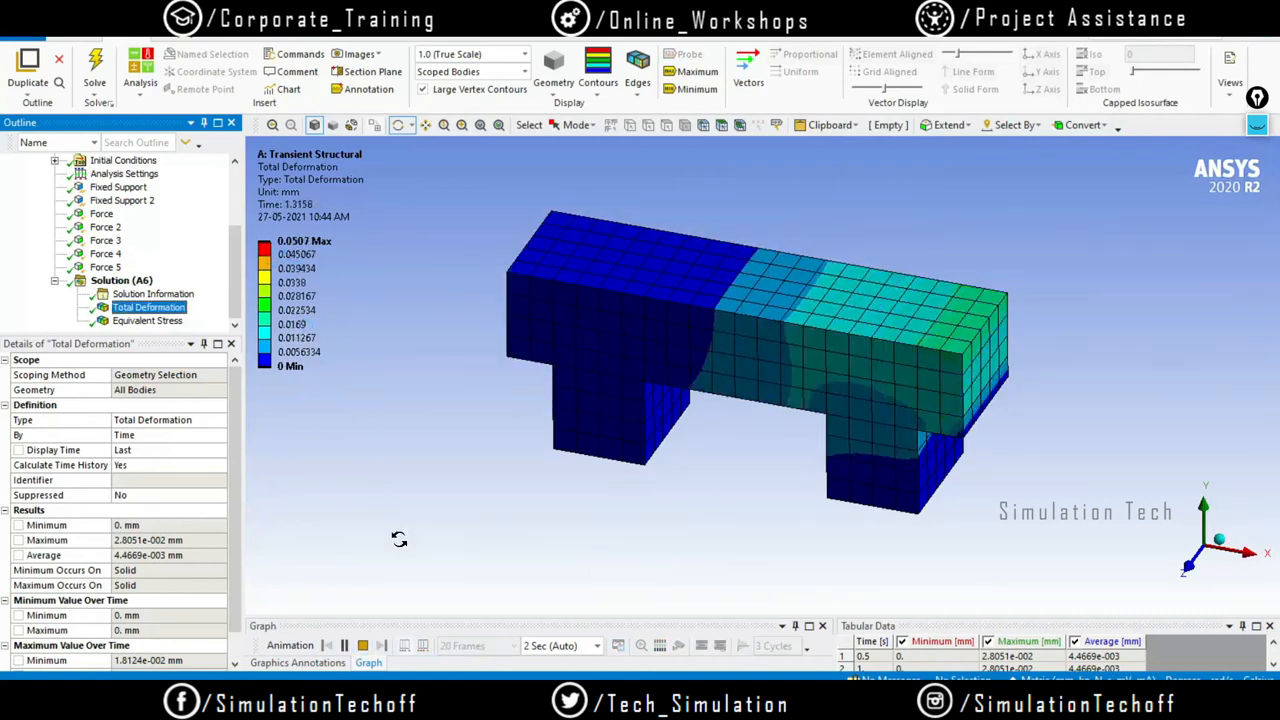
left_click(362, 645)
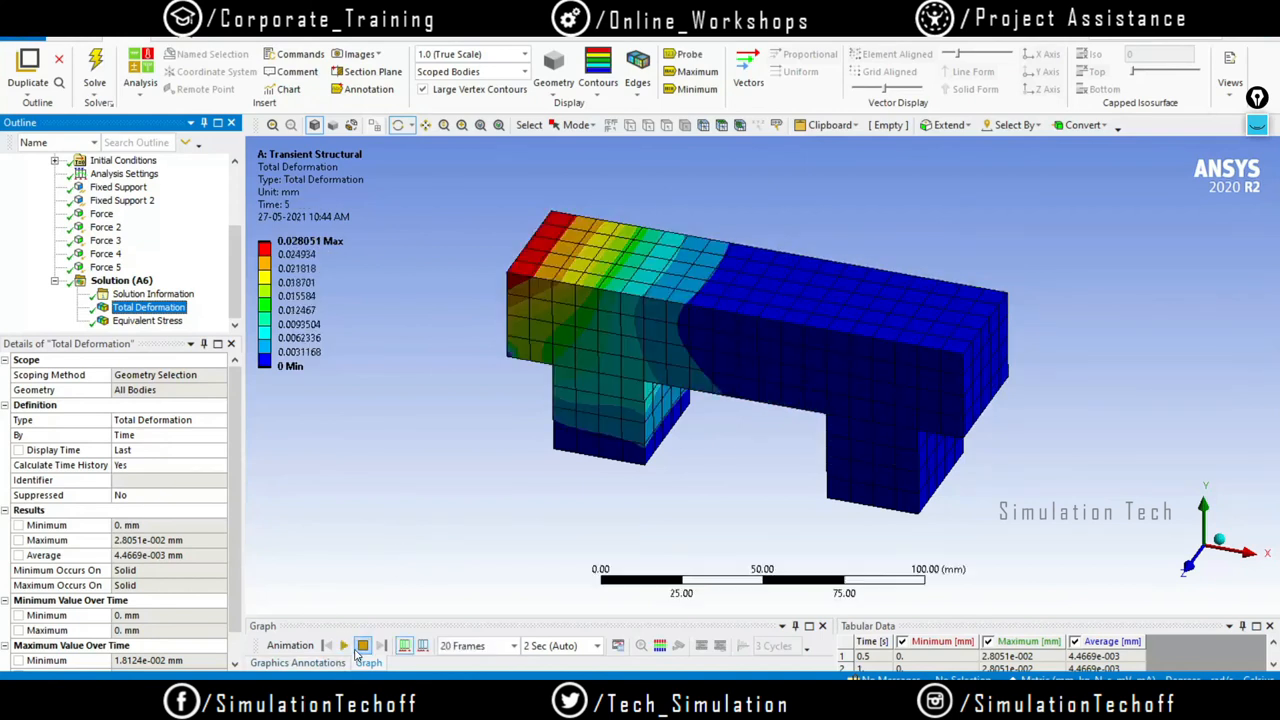
scroll(765, 380, "up", 2)
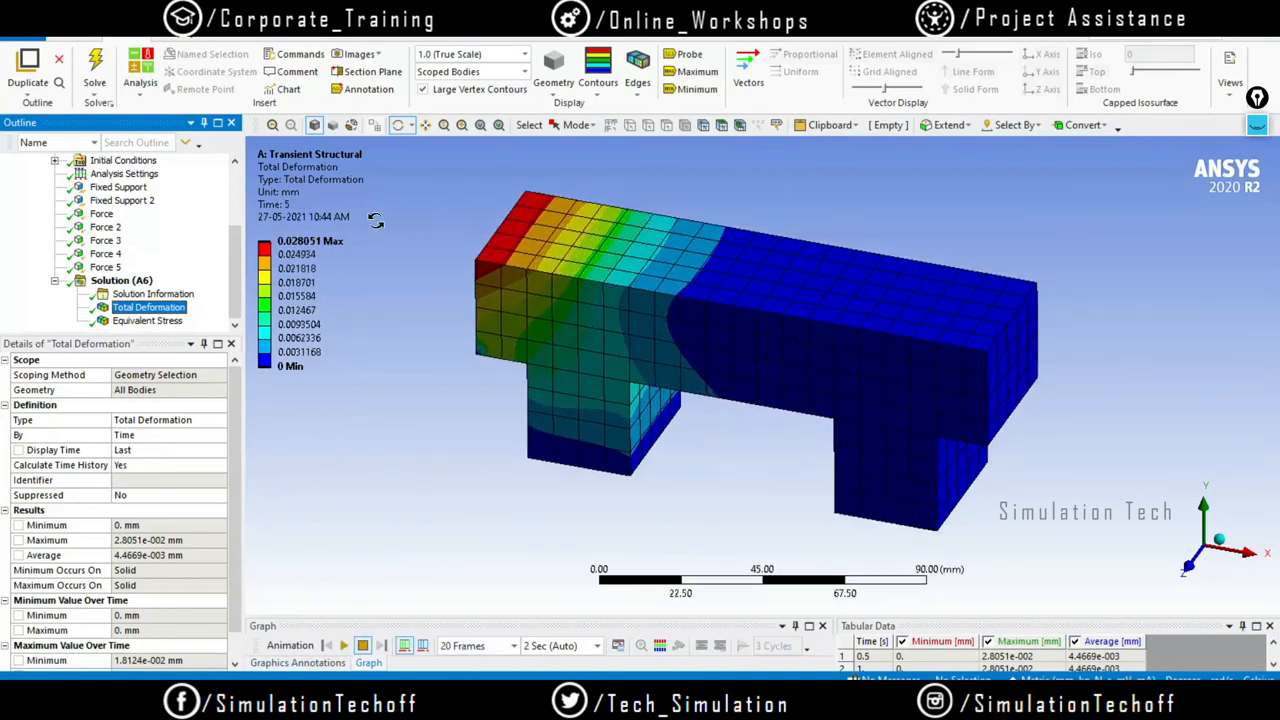
Try the 6.1e+002 (2x Auto) deformation scale, switch to 3.1e+002 (Auto Scale), and play the Total Deformation animation before stopping it
left_click(524, 54)
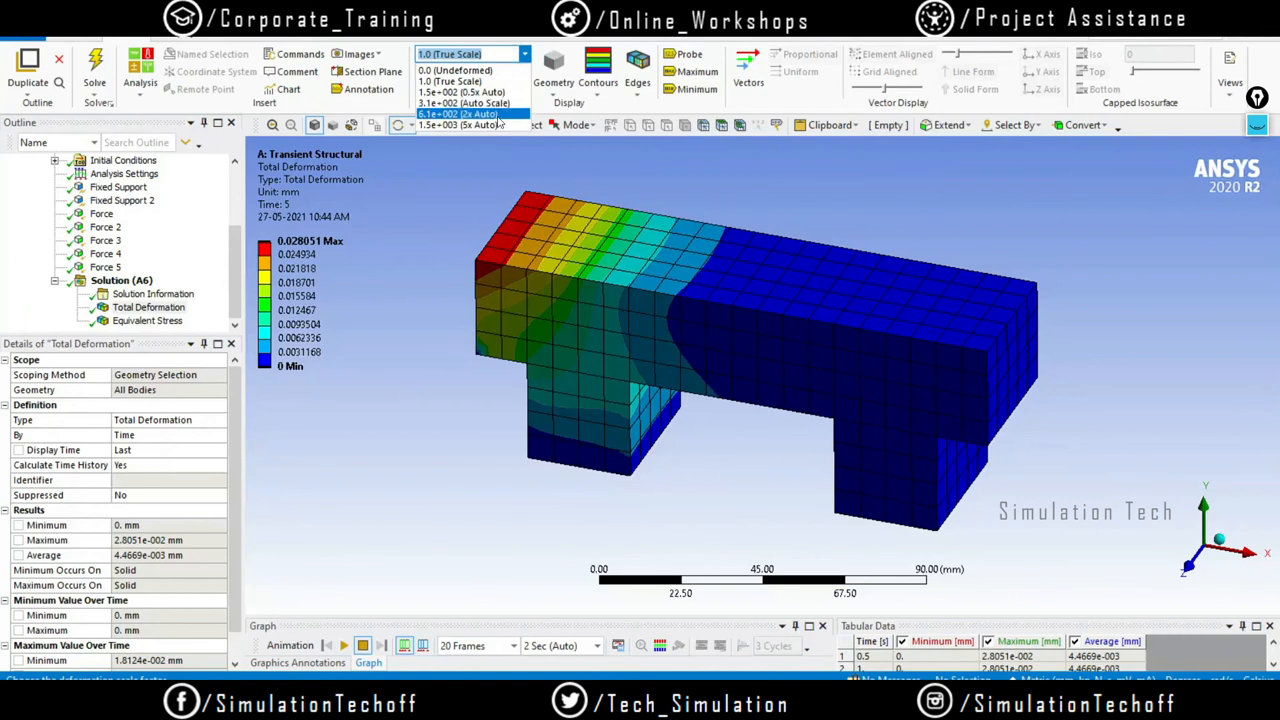
left_click(497, 115)
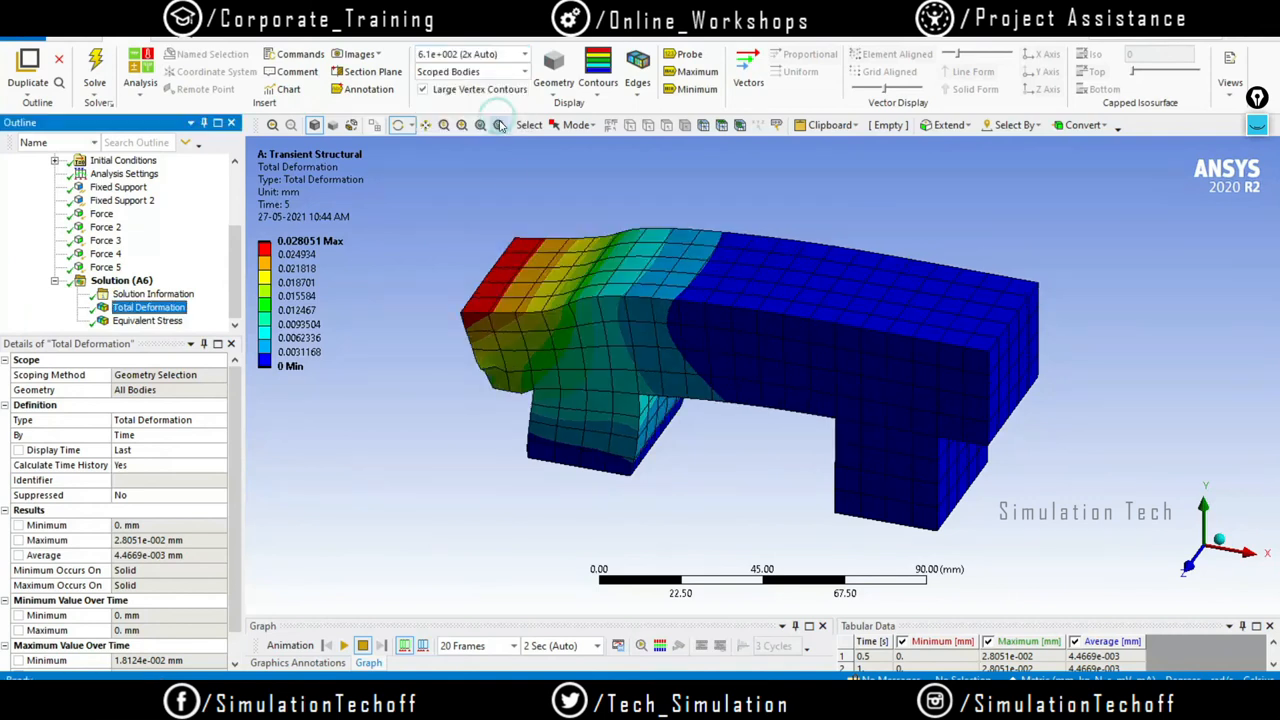
left_click(524, 54)
left_click(465, 103)
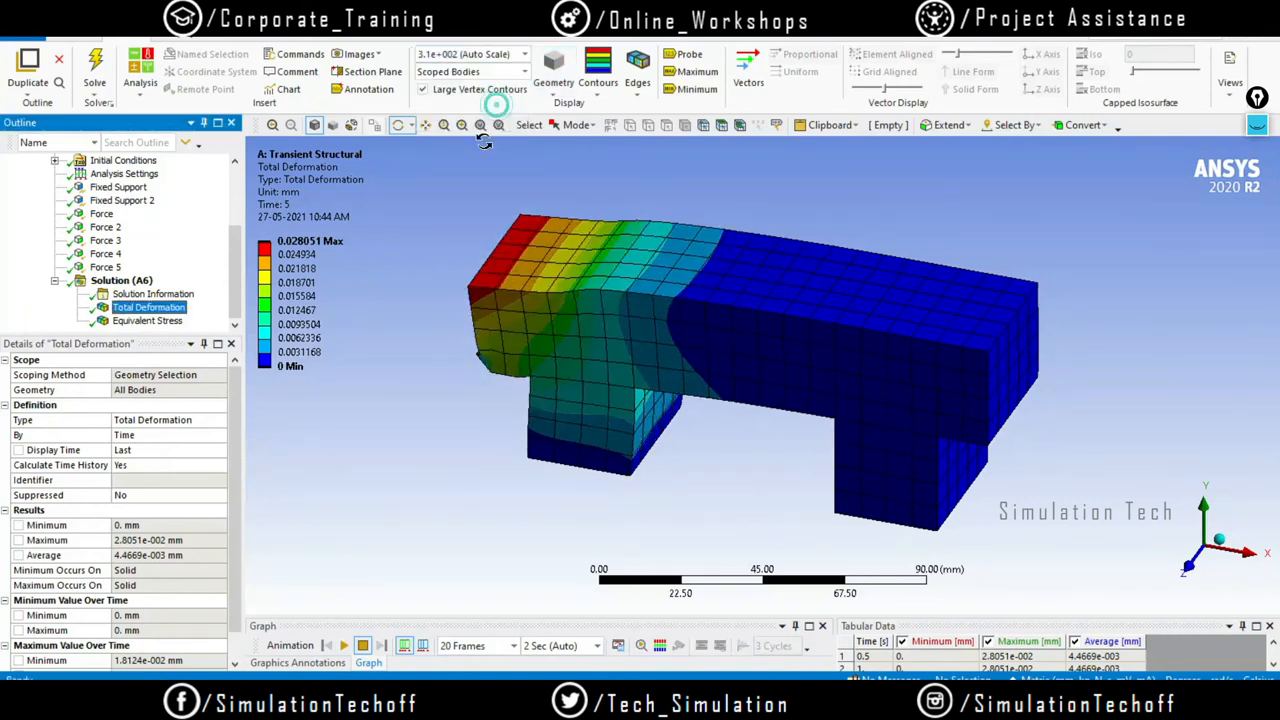
left_click(343, 646)
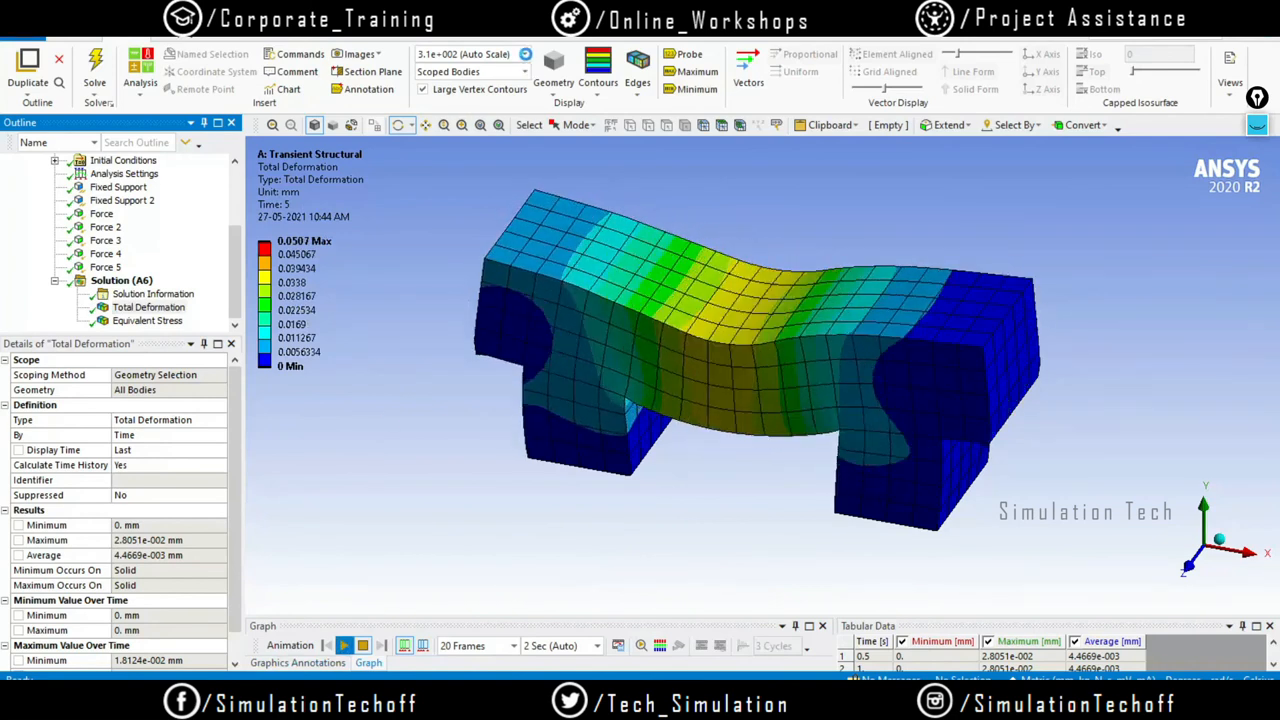
left_click(362, 647)
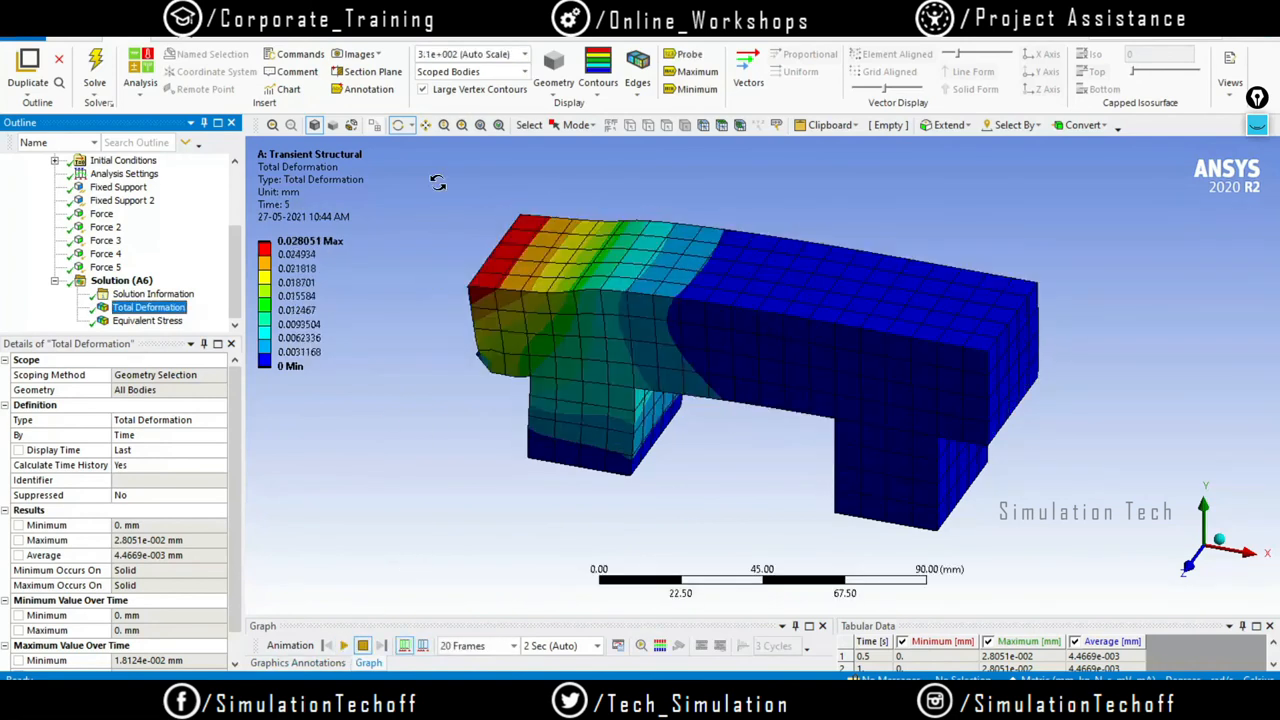
Set the deformation scale to 1.5e+002 (0.5x Auto), then play and stop the Total Deformation animation
left_click(522, 54)
left_click(465, 89)
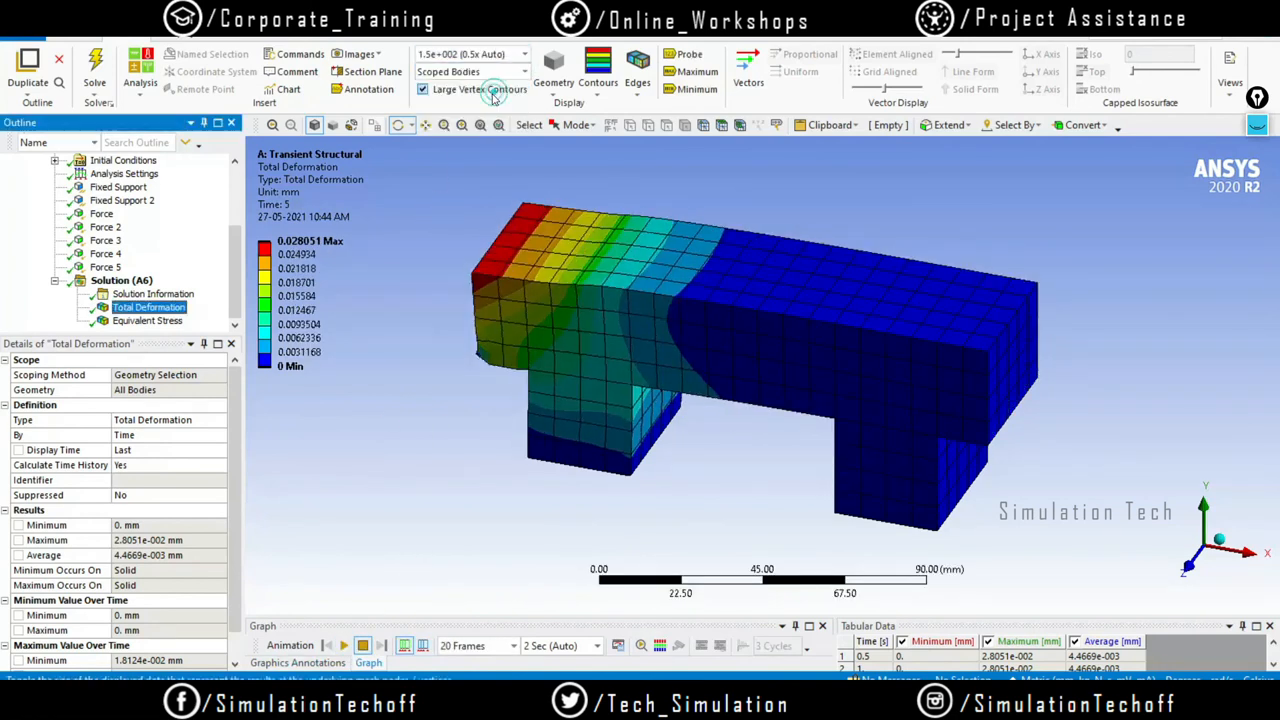
left_click(342, 646)
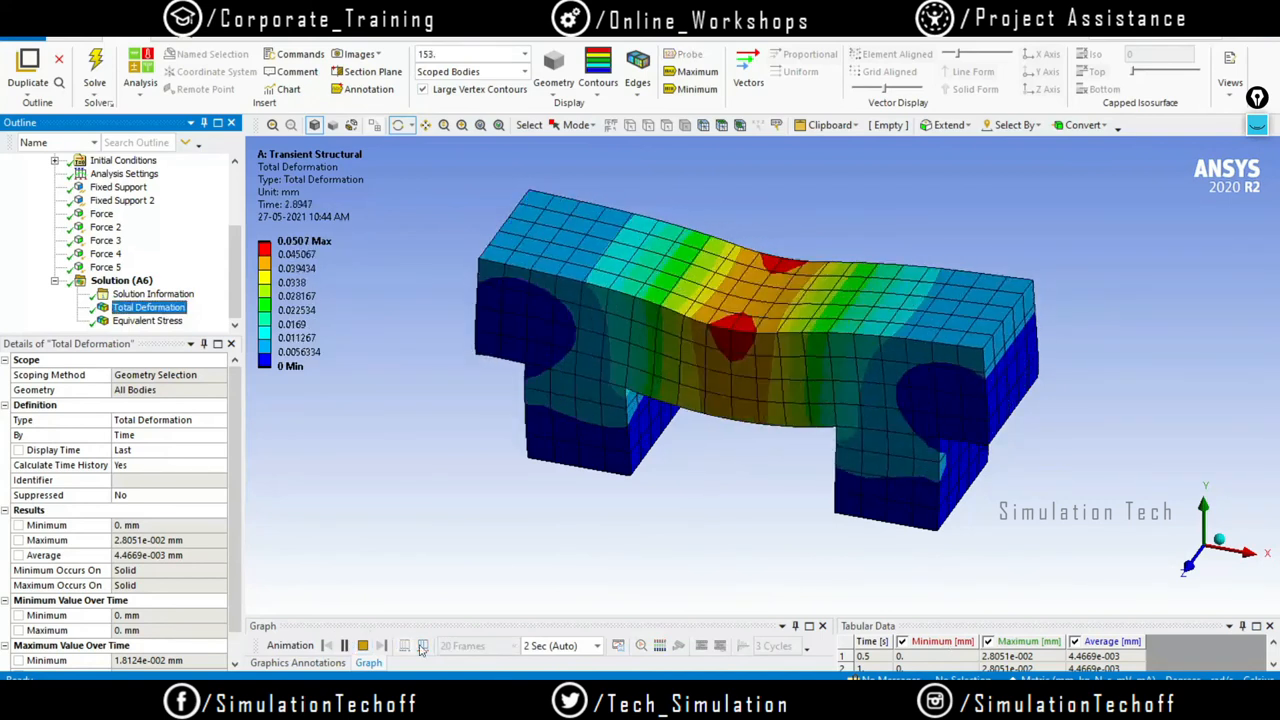
left_click(362, 645)
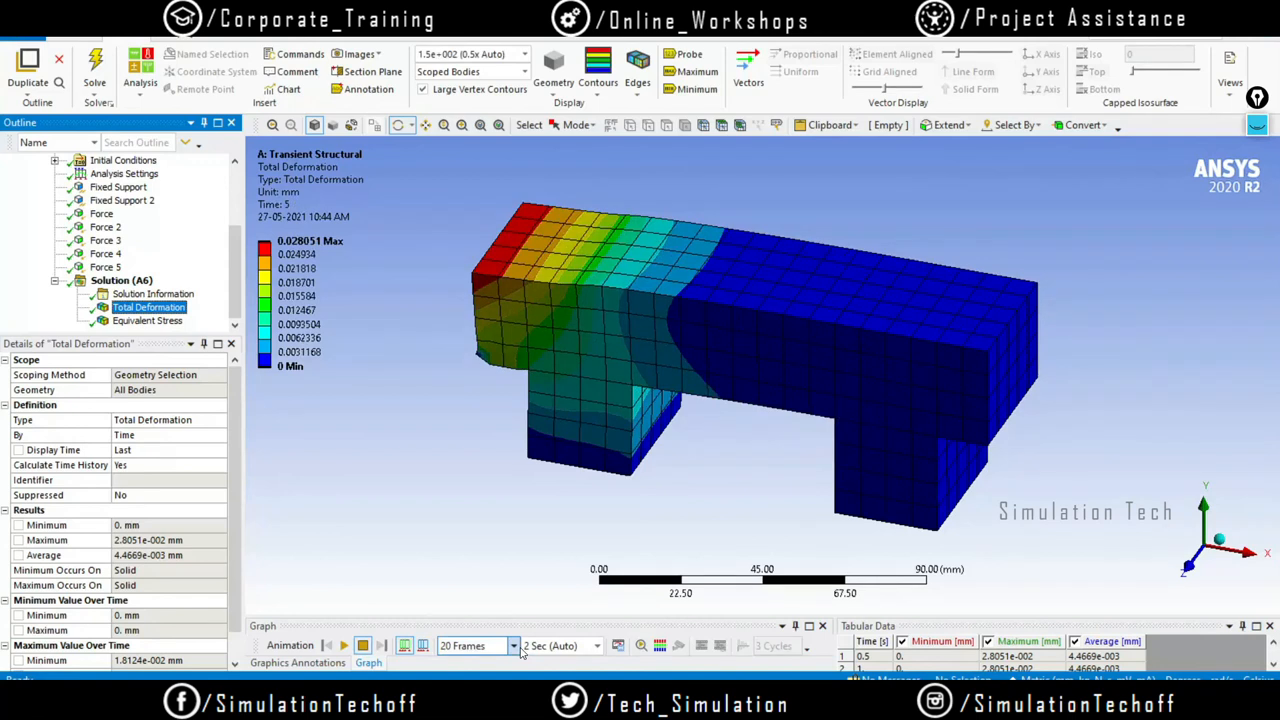
Set the animation to 40 frames, replay the Total Deformation result, and open the MP4 video export without saving
left_click(513, 646)
left_click(495, 618)
left_click(343, 645)
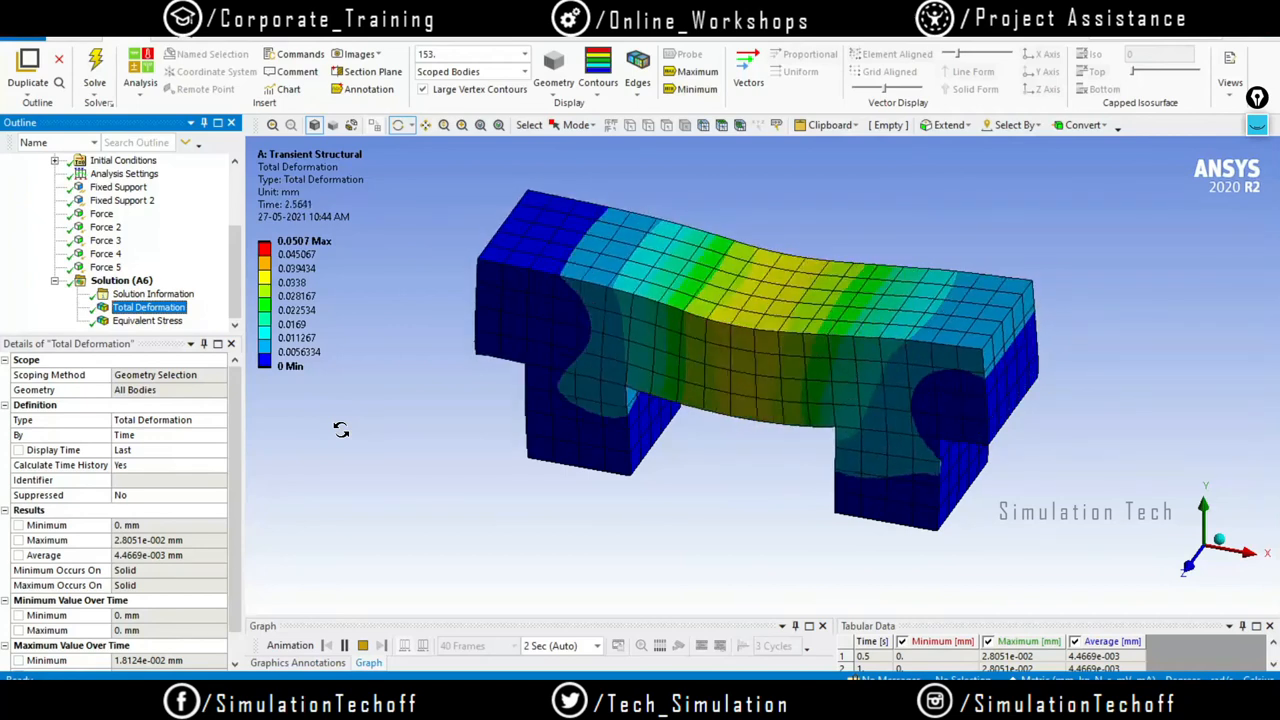
left_click(362, 645)
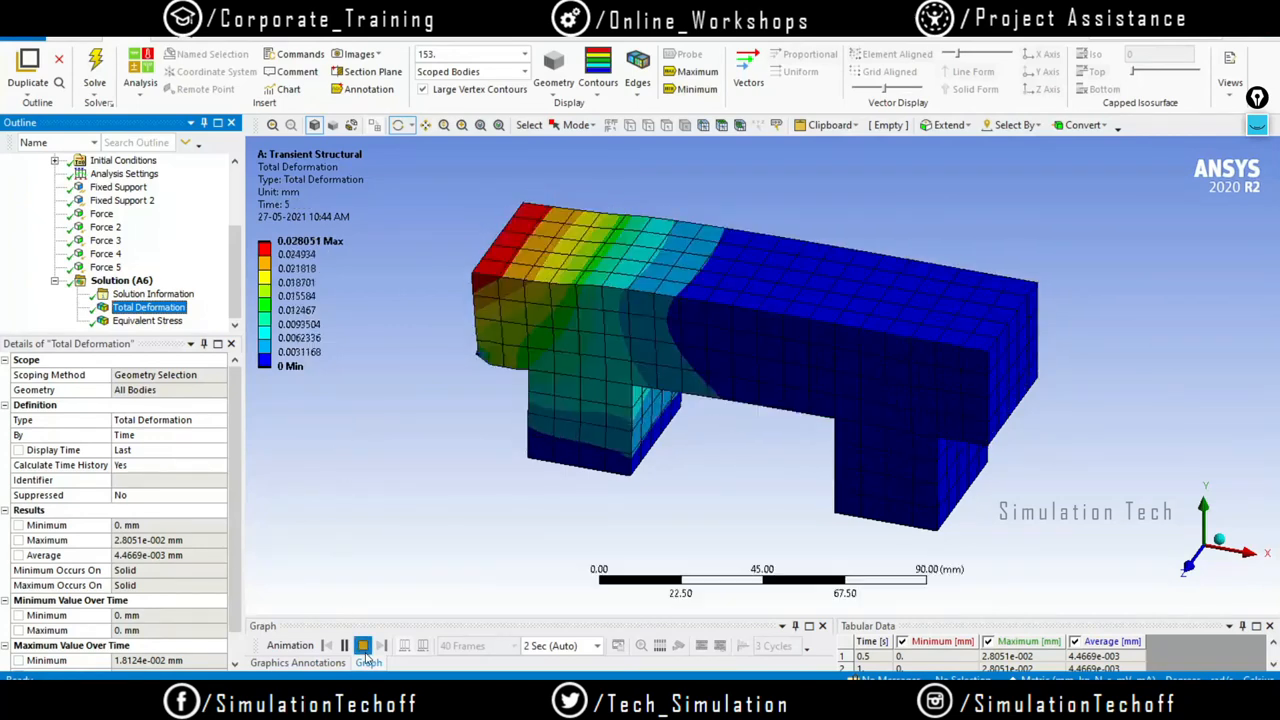
left_click(617, 646)
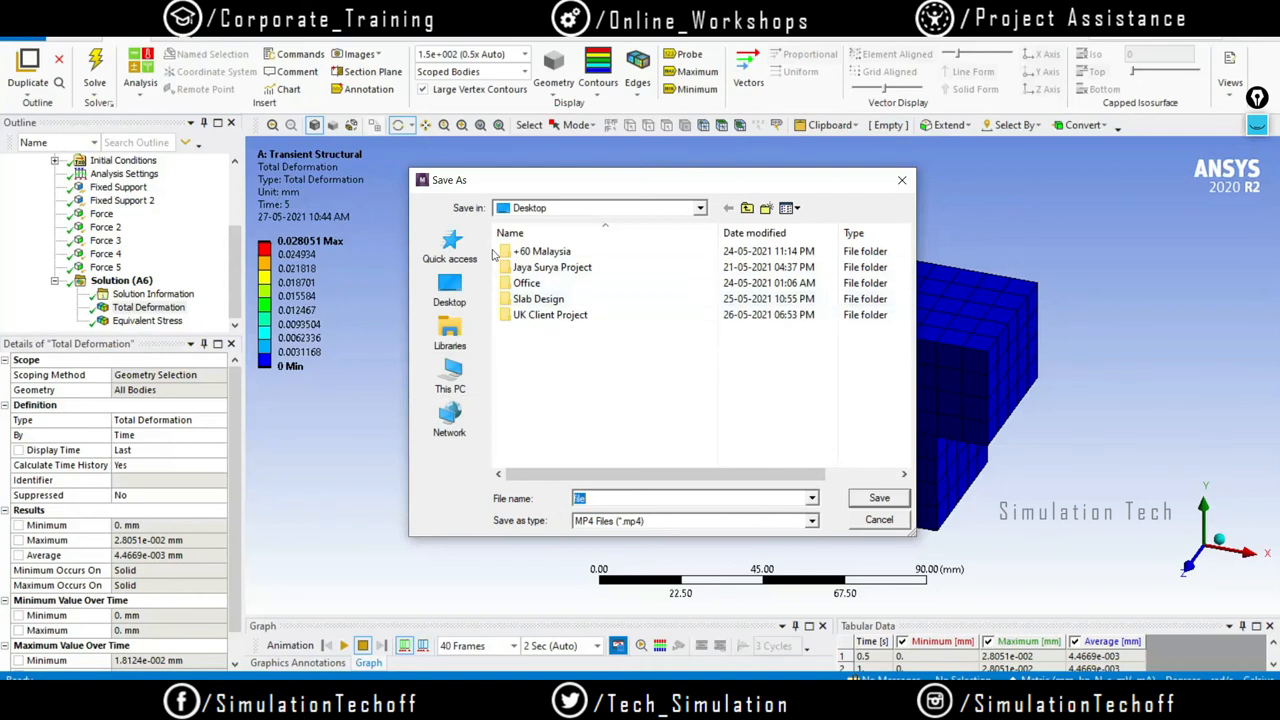
left_click(901, 180)
Enlarge the graph and tabular data area and review the Equivalent Stress and Total Deformation histories over time
left_click(122, 321)
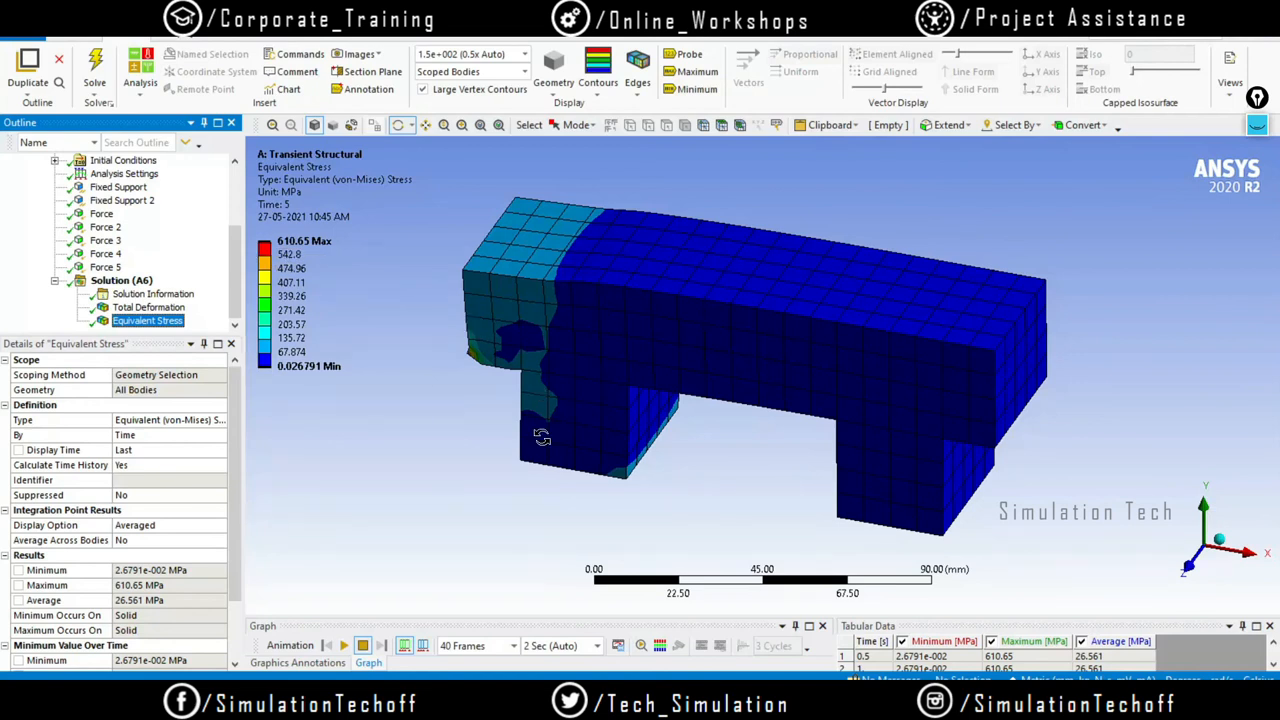
left_click_drag(706, 617, 706, 444)
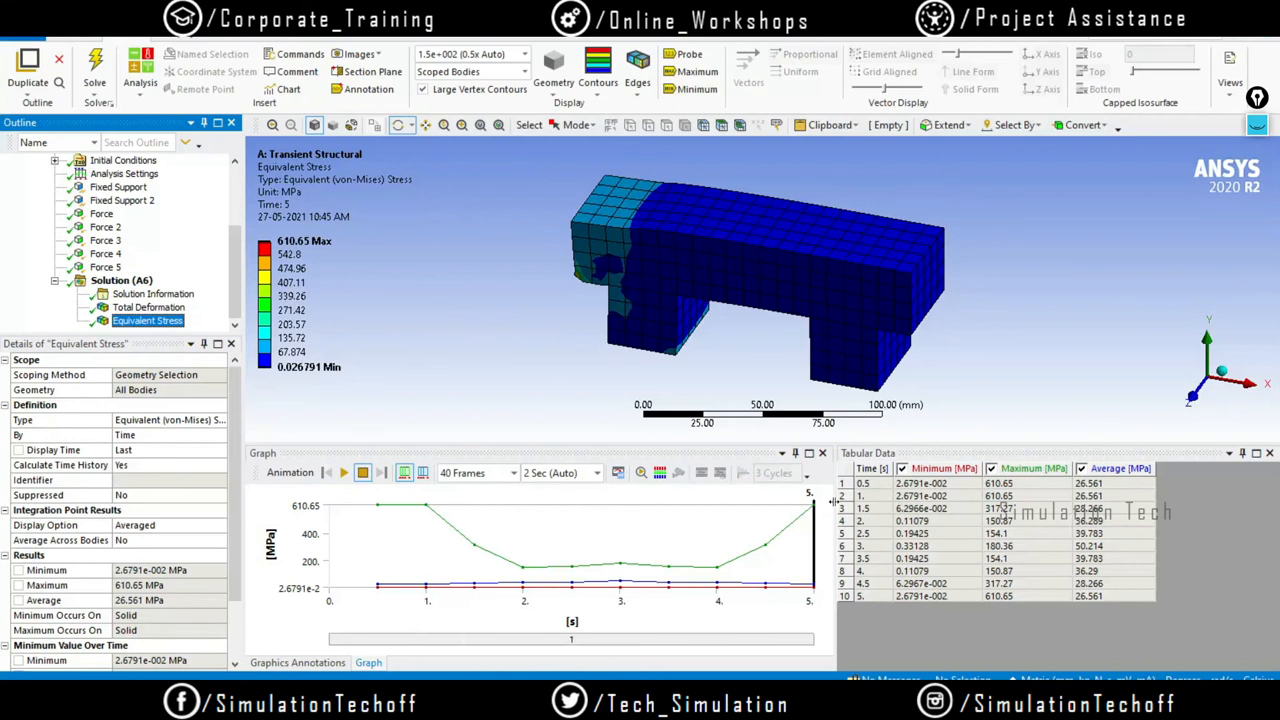
left_click(148, 308)
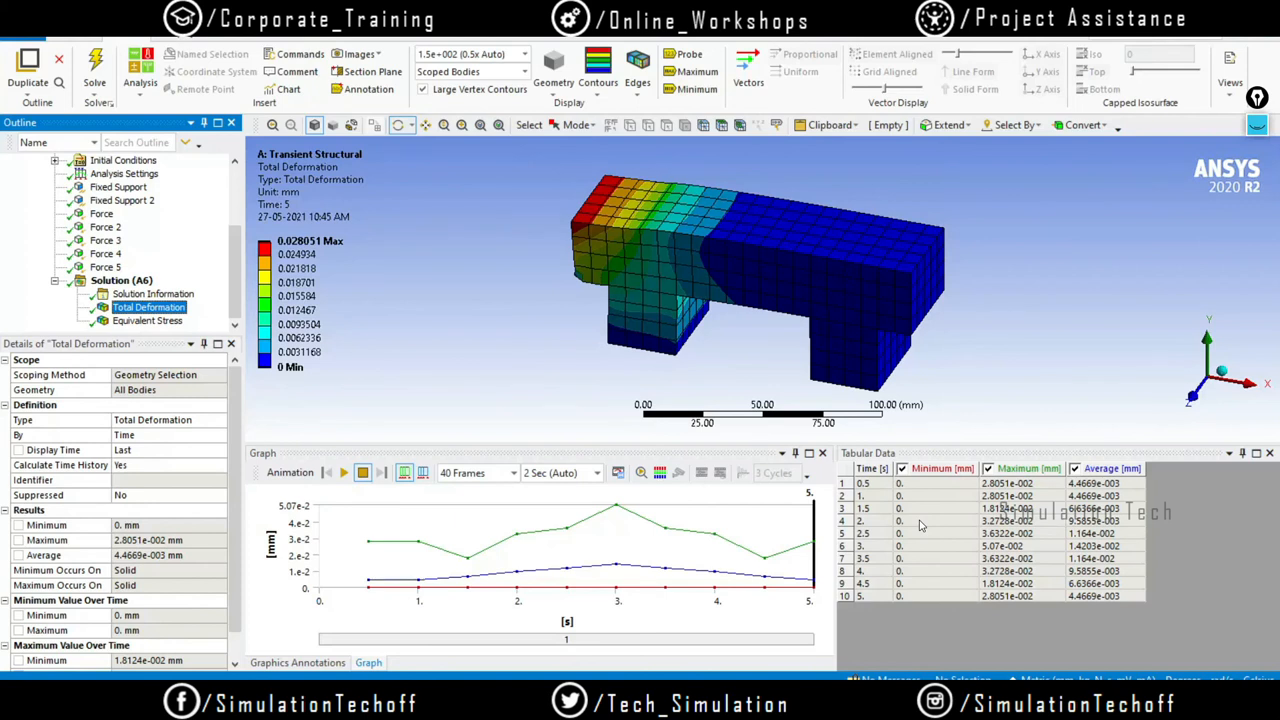
Re-solve the analysis with a time step of 1 s and review the Total Deformation and Equivalent Stress results
left_click(118, 175)
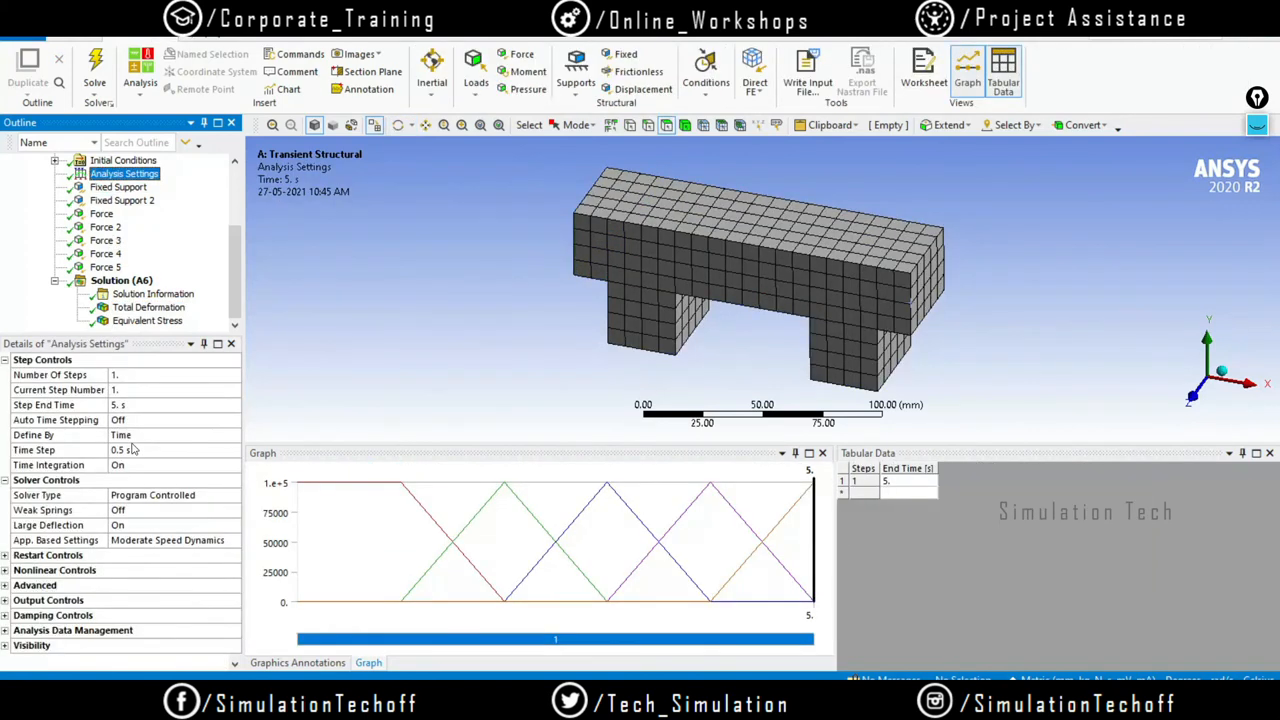
left_click(133, 450)
type("1")
key("Return")
left_click(96, 66)
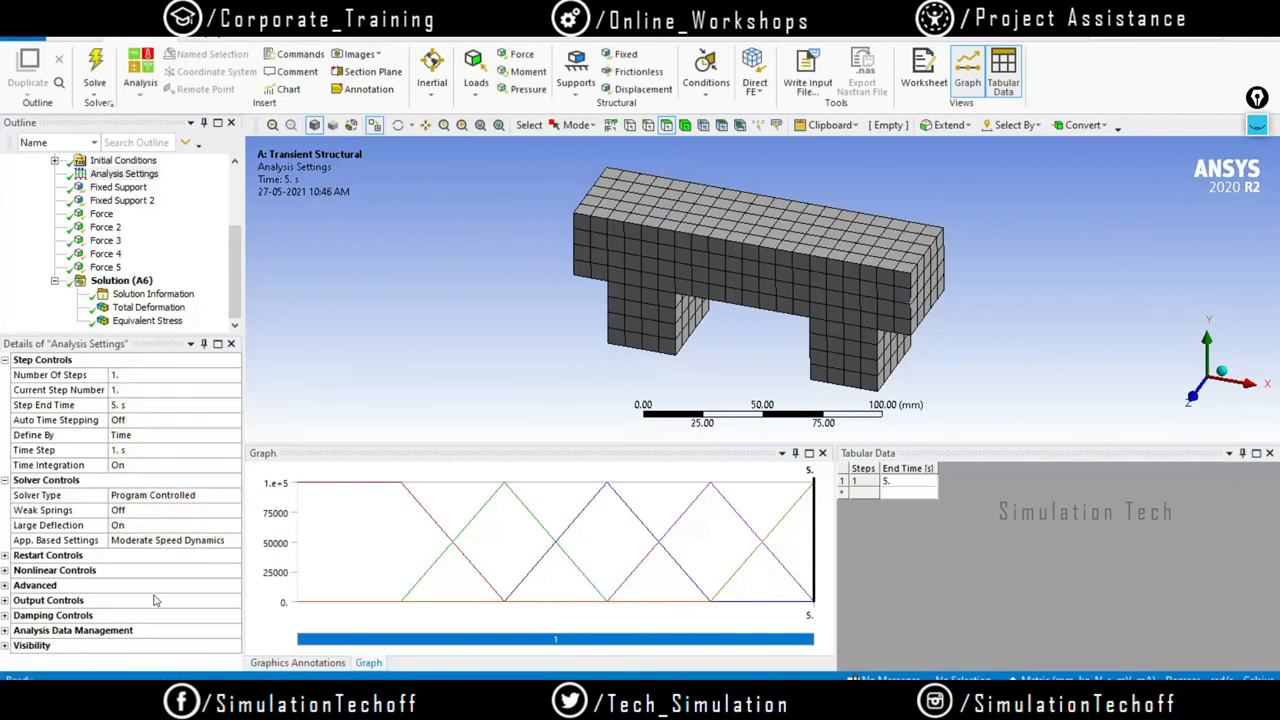
left_click(148, 307)
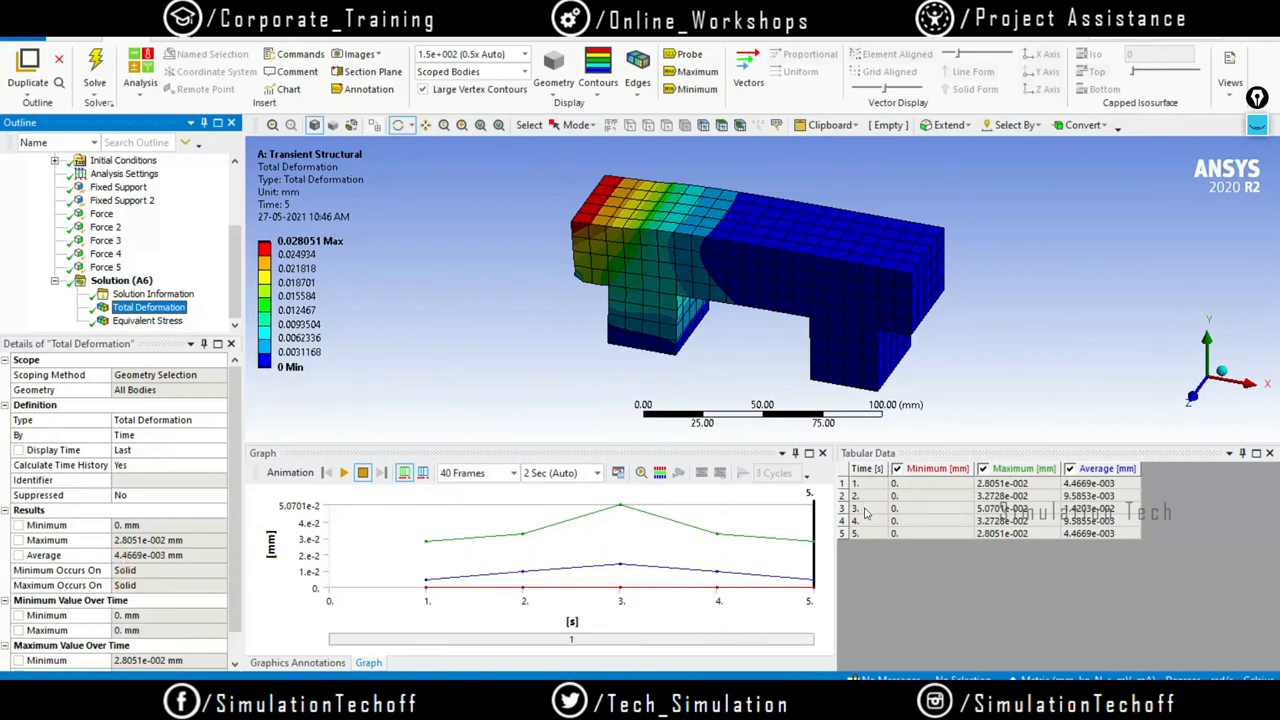
left_click(148, 321)
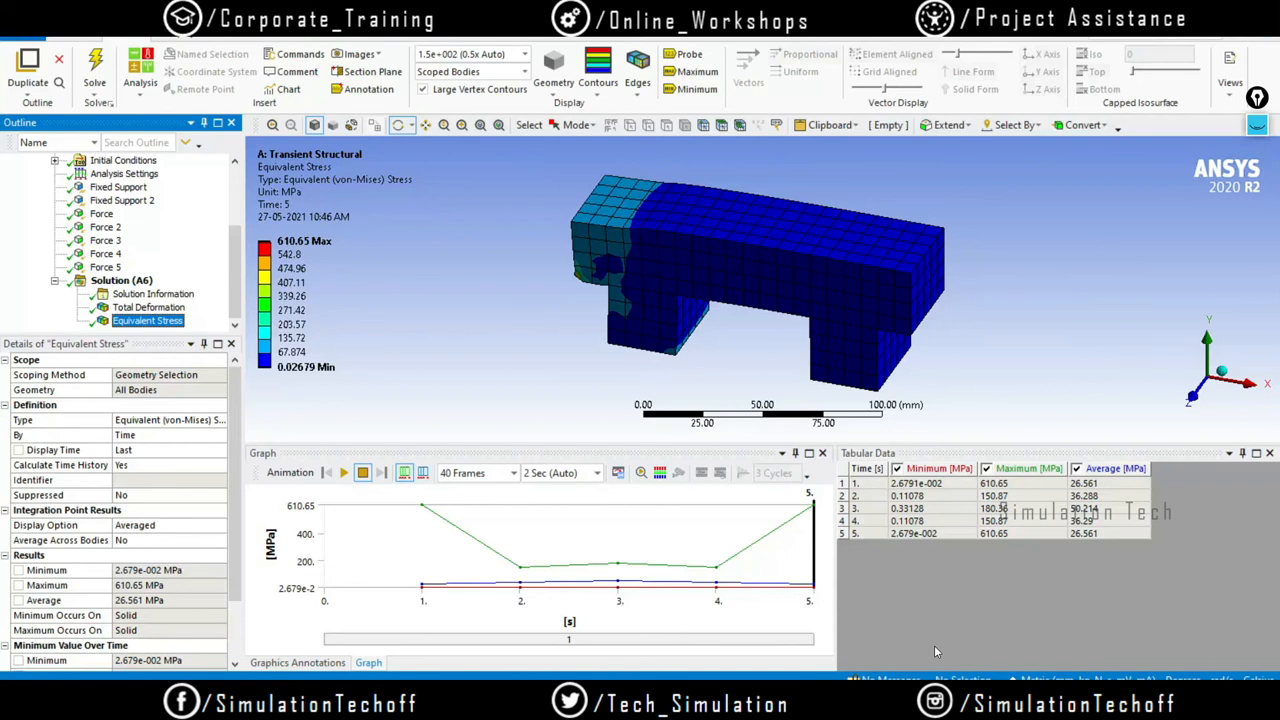
Set the time step in Analysis Settings to 0.1 s and re-solve the analysis
left_click(130, 174)
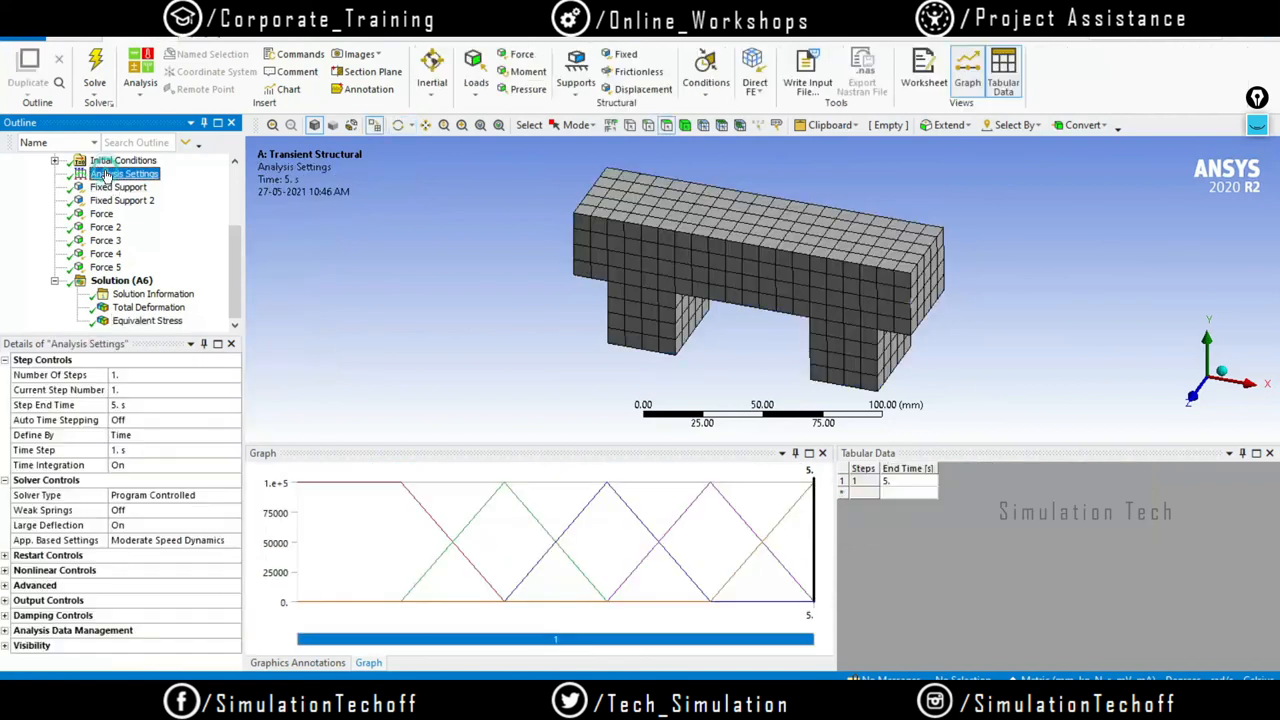
left_click(148, 450)
type("0")
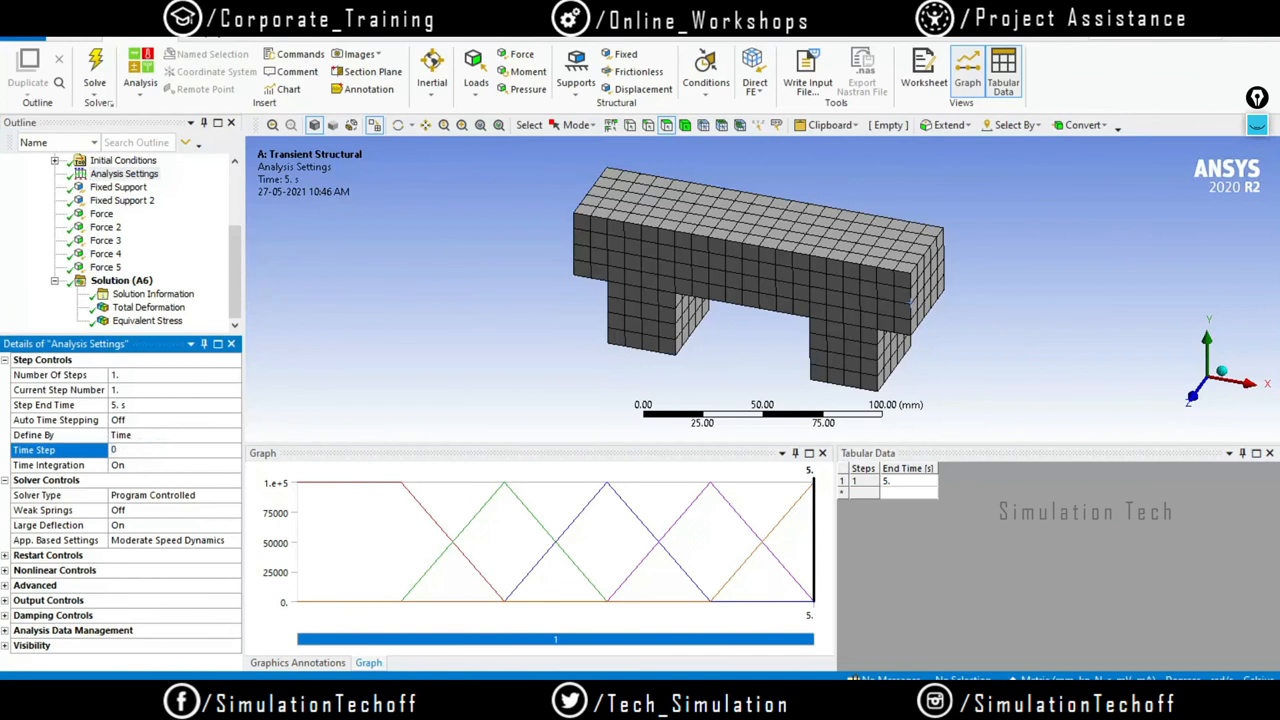
type(".1")
key("Return")
left_click(95, 68)
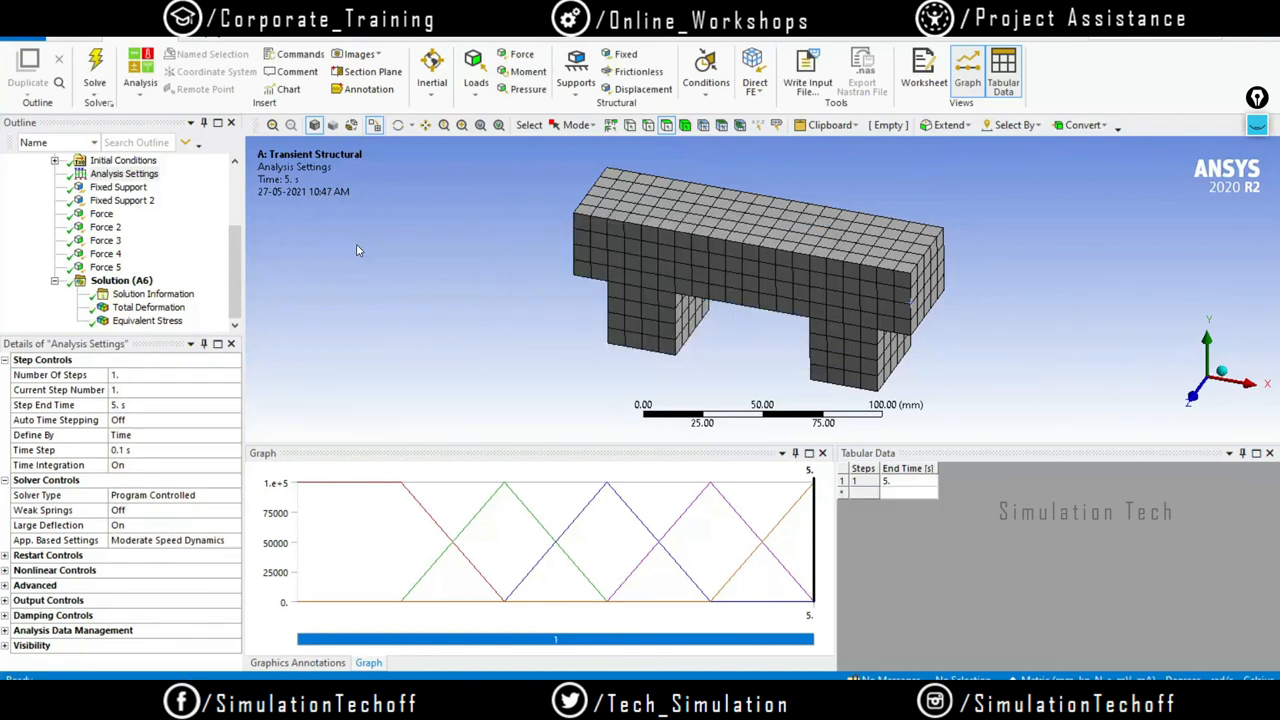
Review the Total Deformation table through all time points and enlarge the graph area to examine the curves
left_click(132, 308)
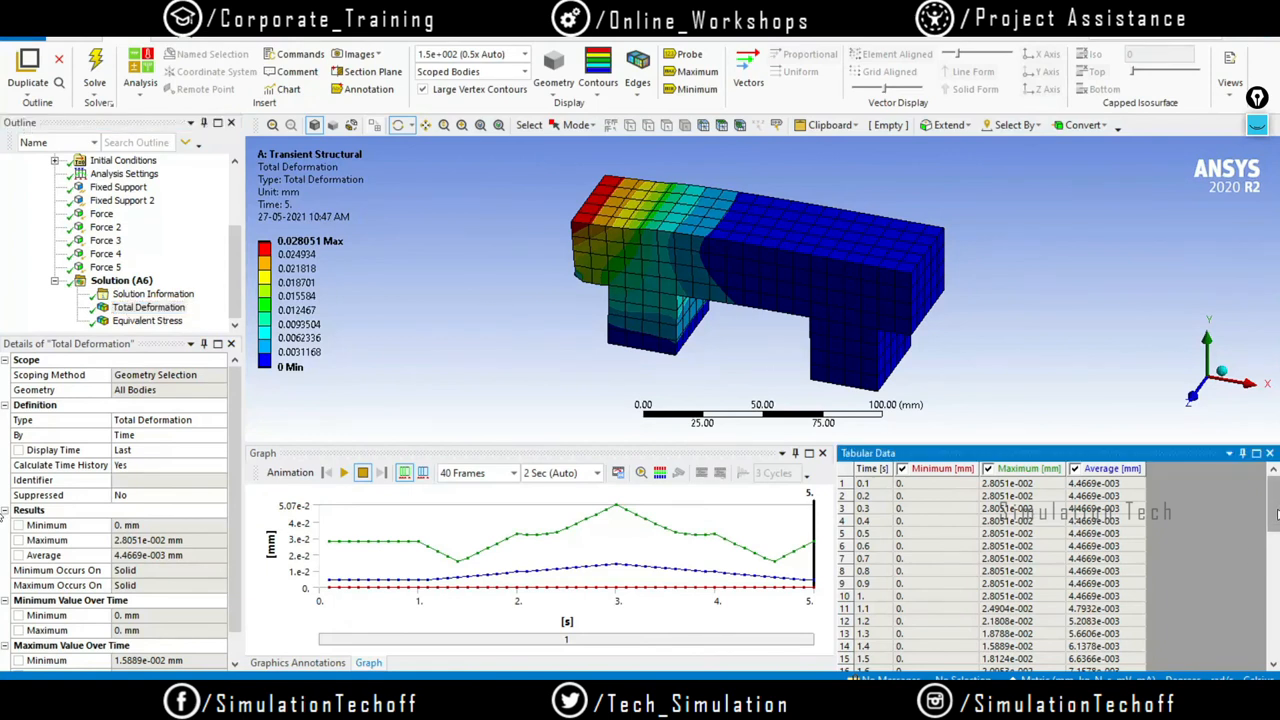
scroll(1276, 513, "down", 6)
scroll(1004, 507, "down", 6)
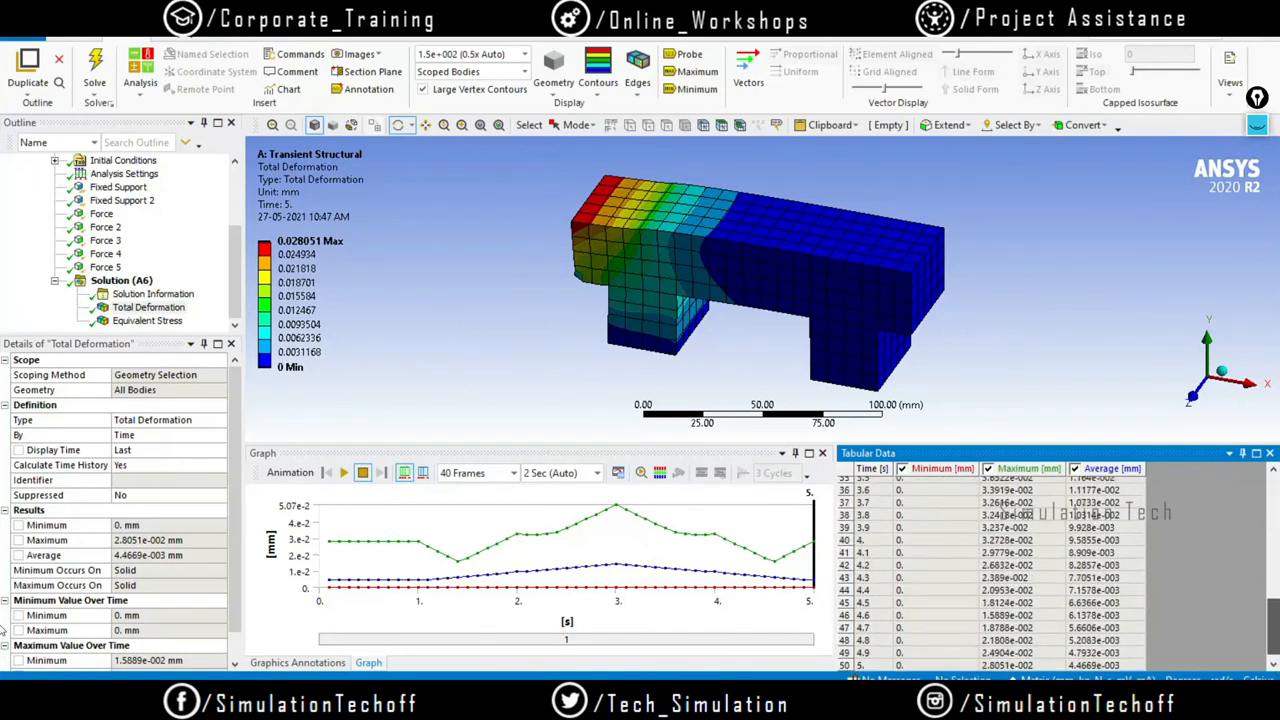
scroll(1002, 503, "up", 11)
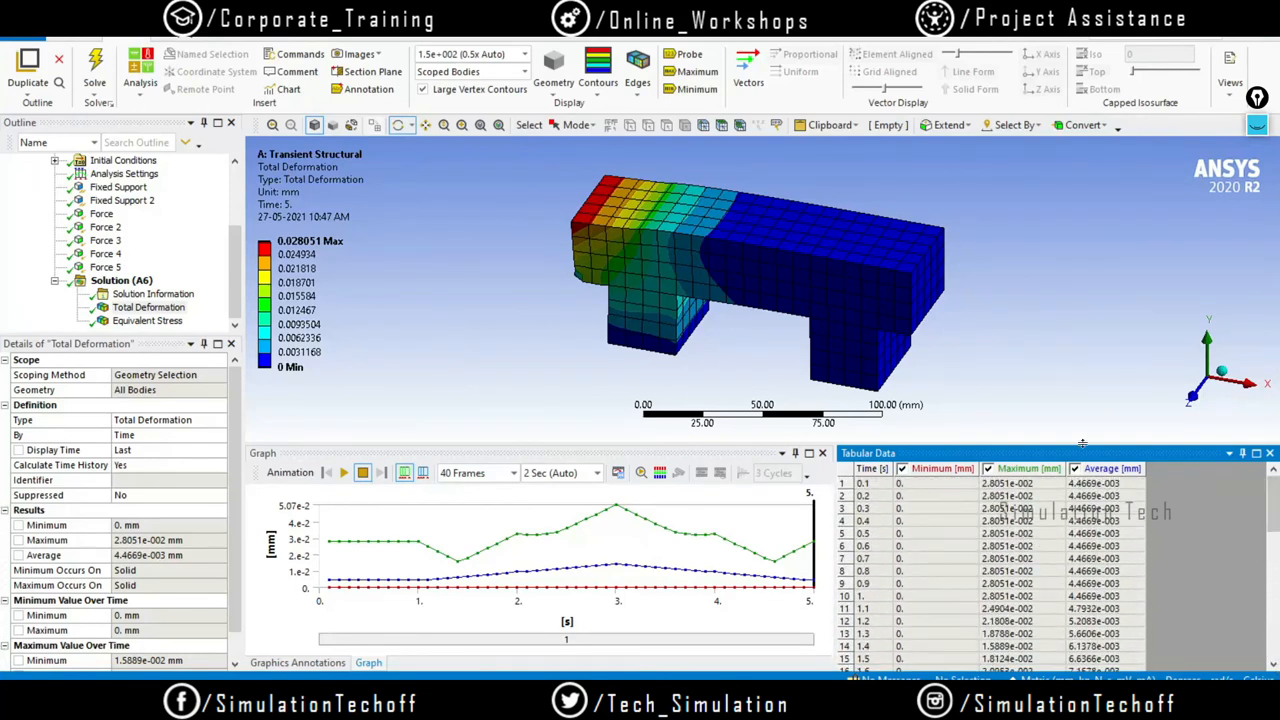
left_click_drag(1111, 450, 1086, 364)
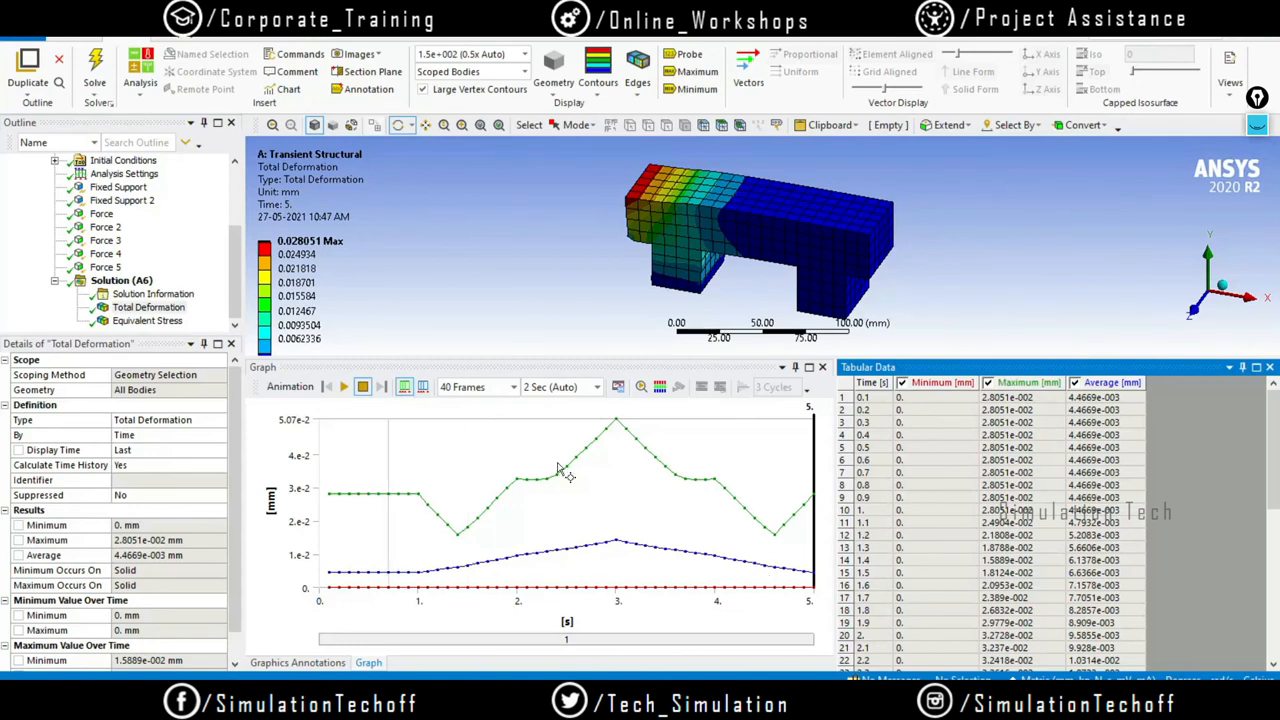
Examine the Equivalent Stress graph and tabular data over time, and shrink the graph area again
left_click(146, 321)
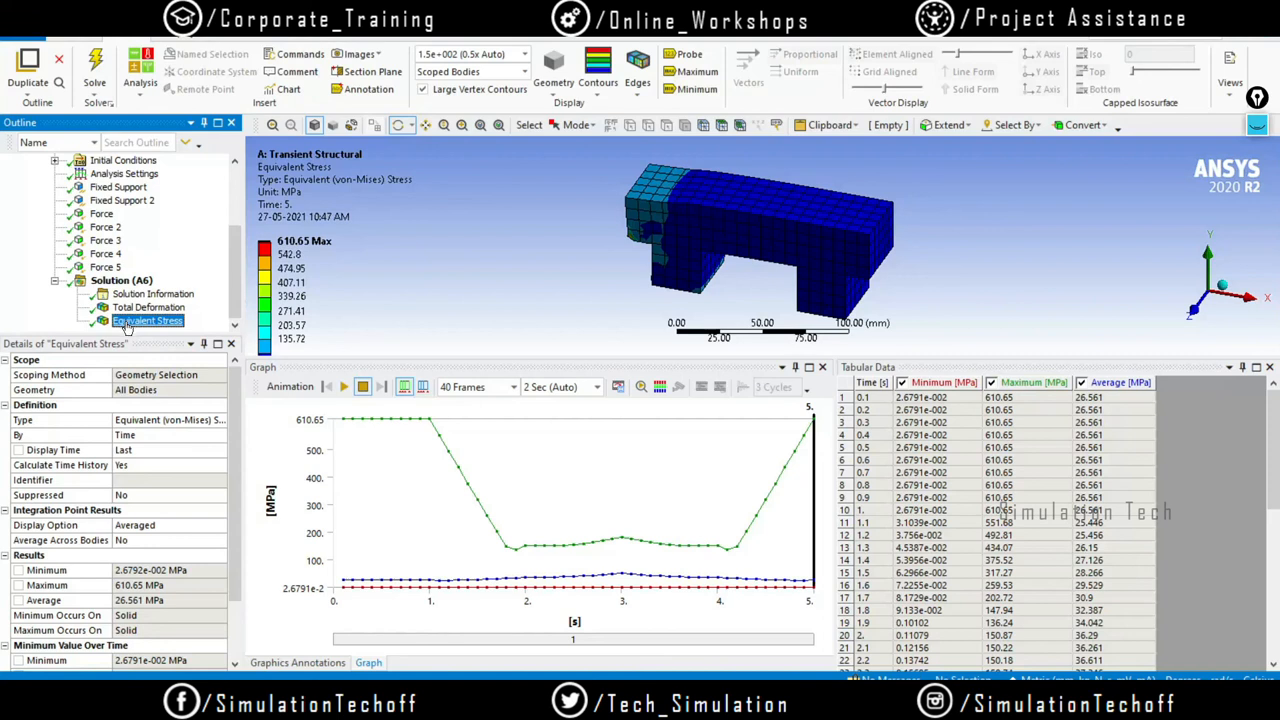
mouse_move(1273, 462)
left_mouse_down()
mouse_move(1276, 677)
mouse_move(1273, 420)
mouse_move(1273, 440)
left_mouse_up()
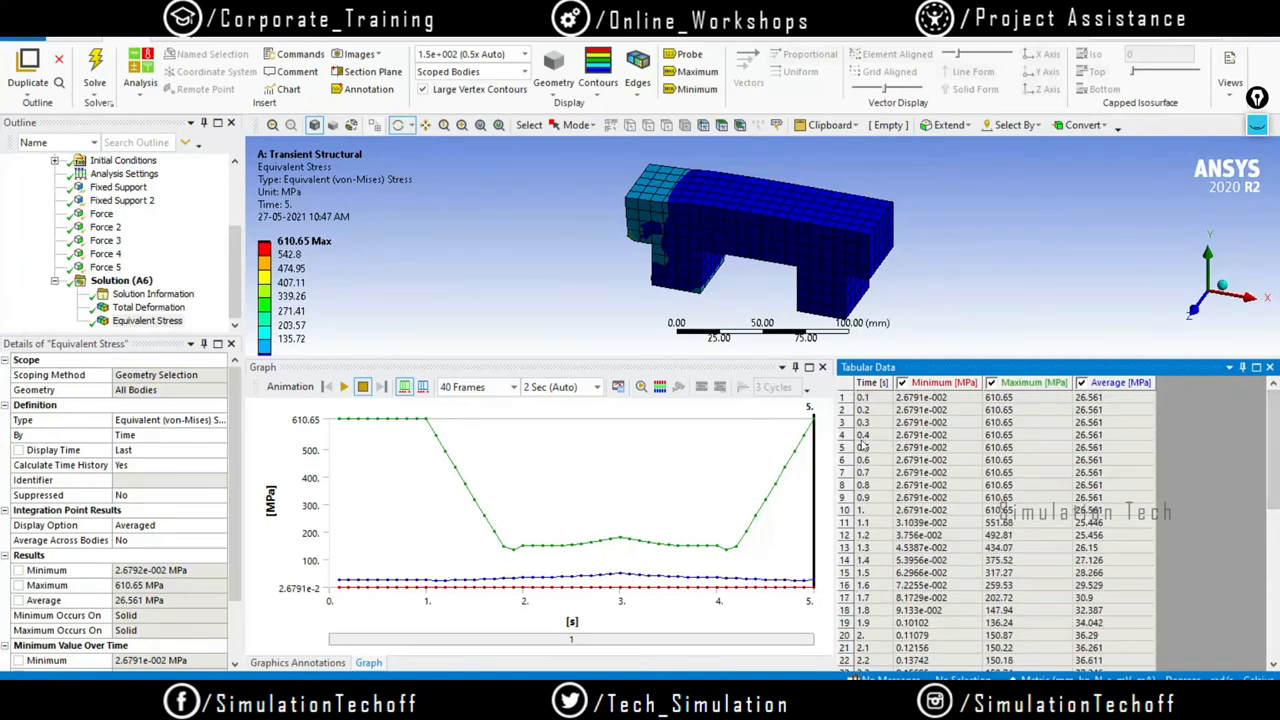
mouse_move(1275, 432)
left_mouse_down()
mouse_move(1277, 638)
mouse_move(1274, 428)
left_mouse_up()
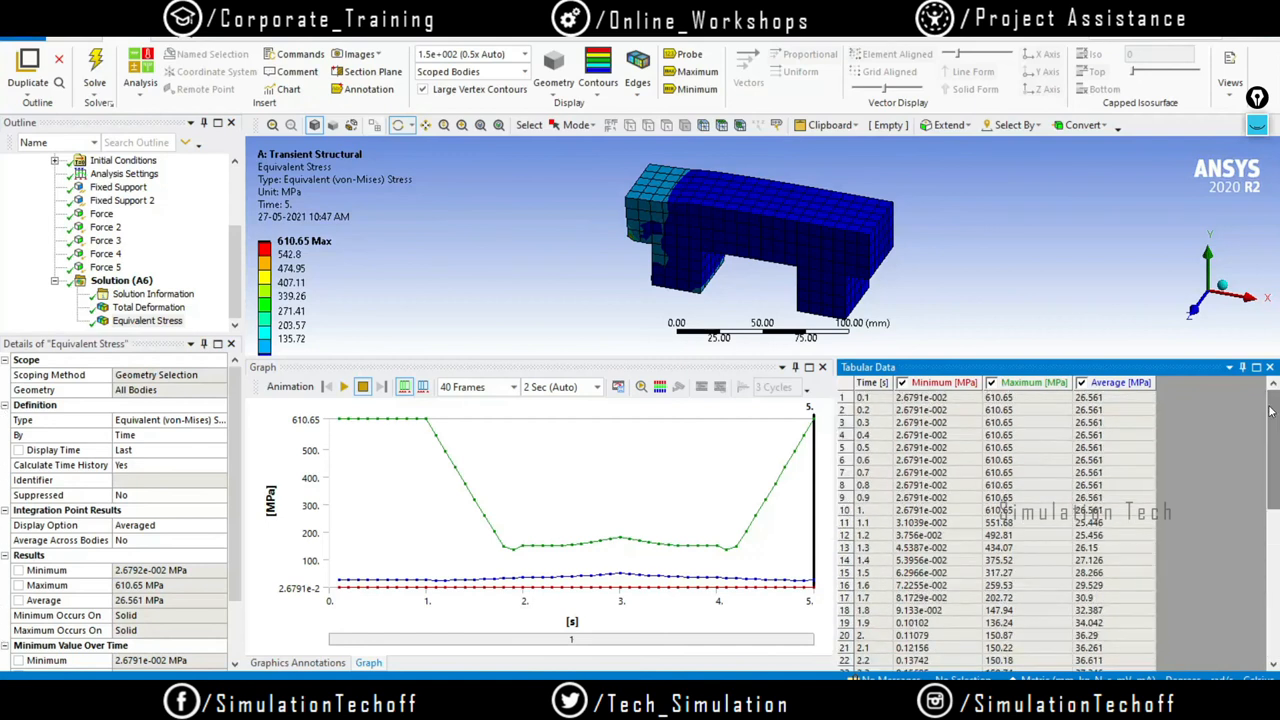
left_click_drag(657, 366, 657, 512)
Turn on Auto Time Stepping in the transient Analysis Settings
scroll(140, 262, "up", 2)
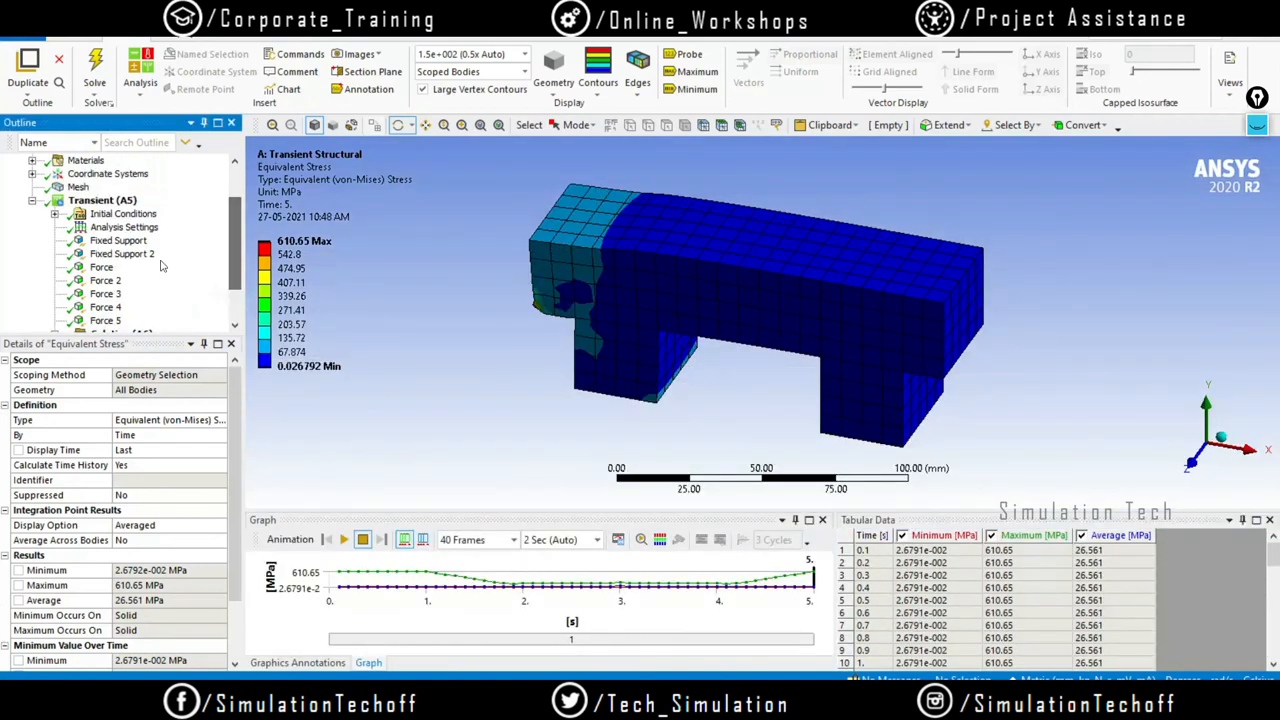
left_click(125, 228)
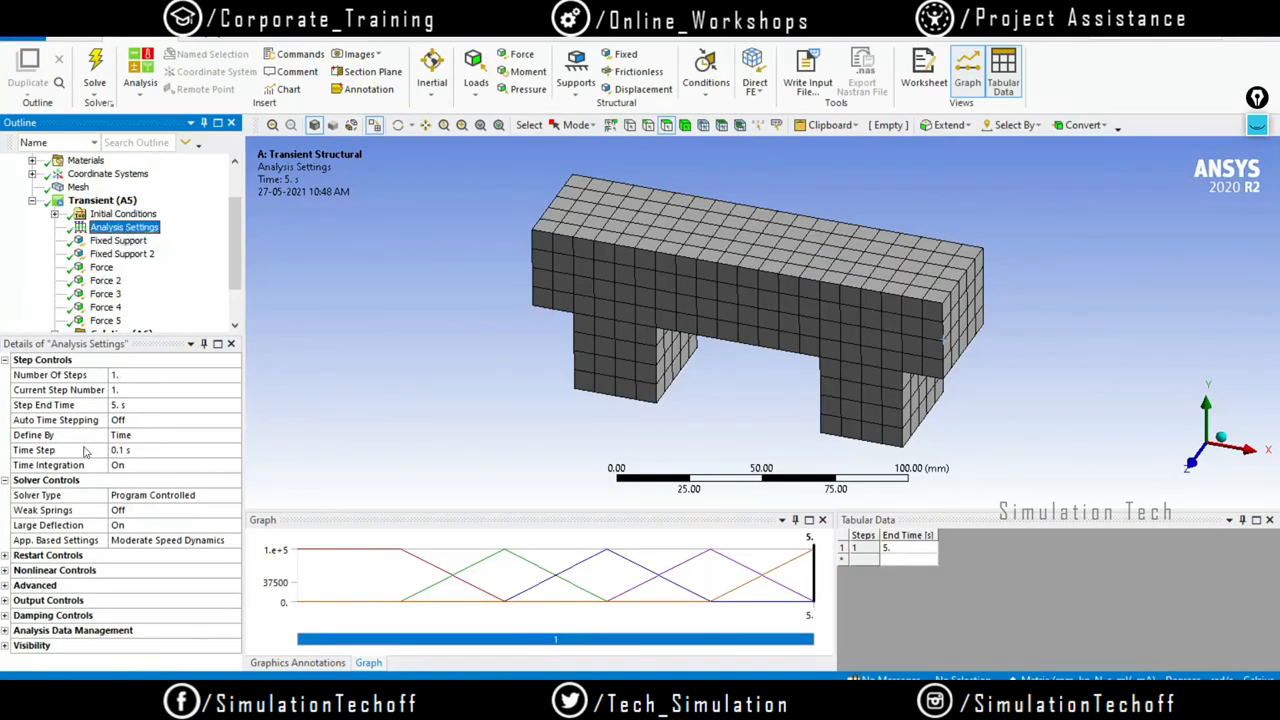
left_click(176, 421)
left_click(233, 421)
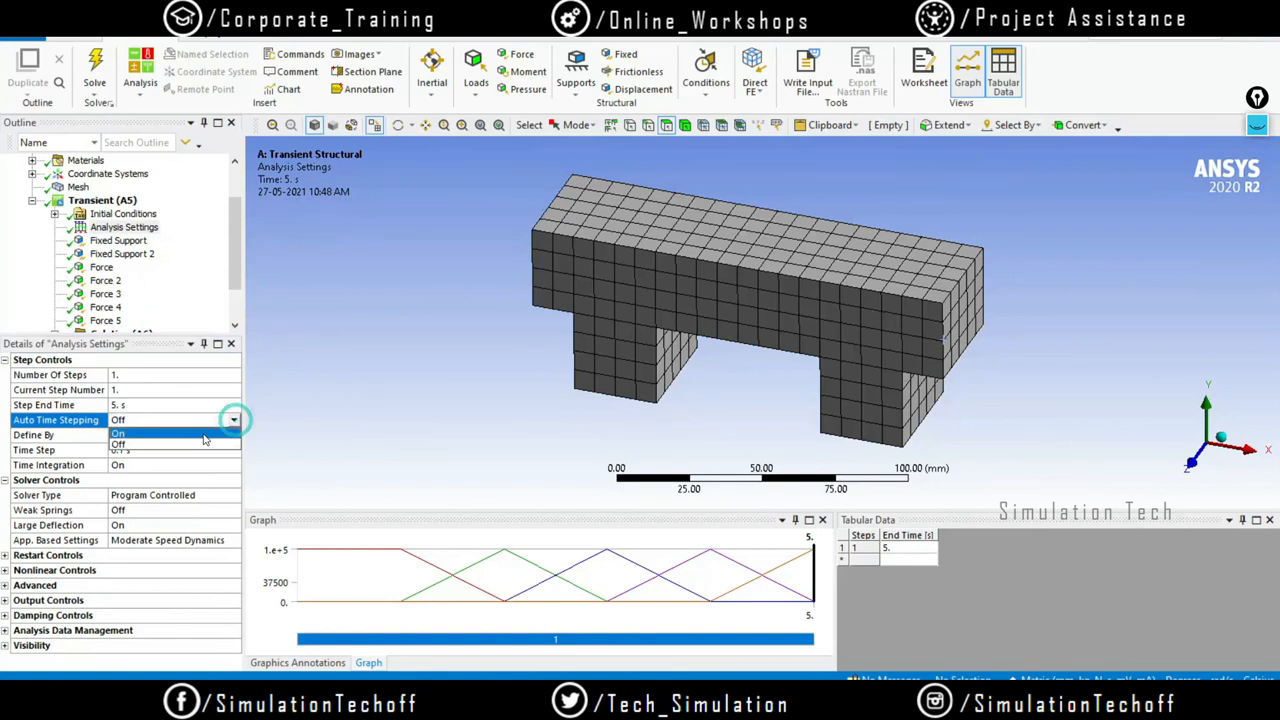
left_click(195, 450)
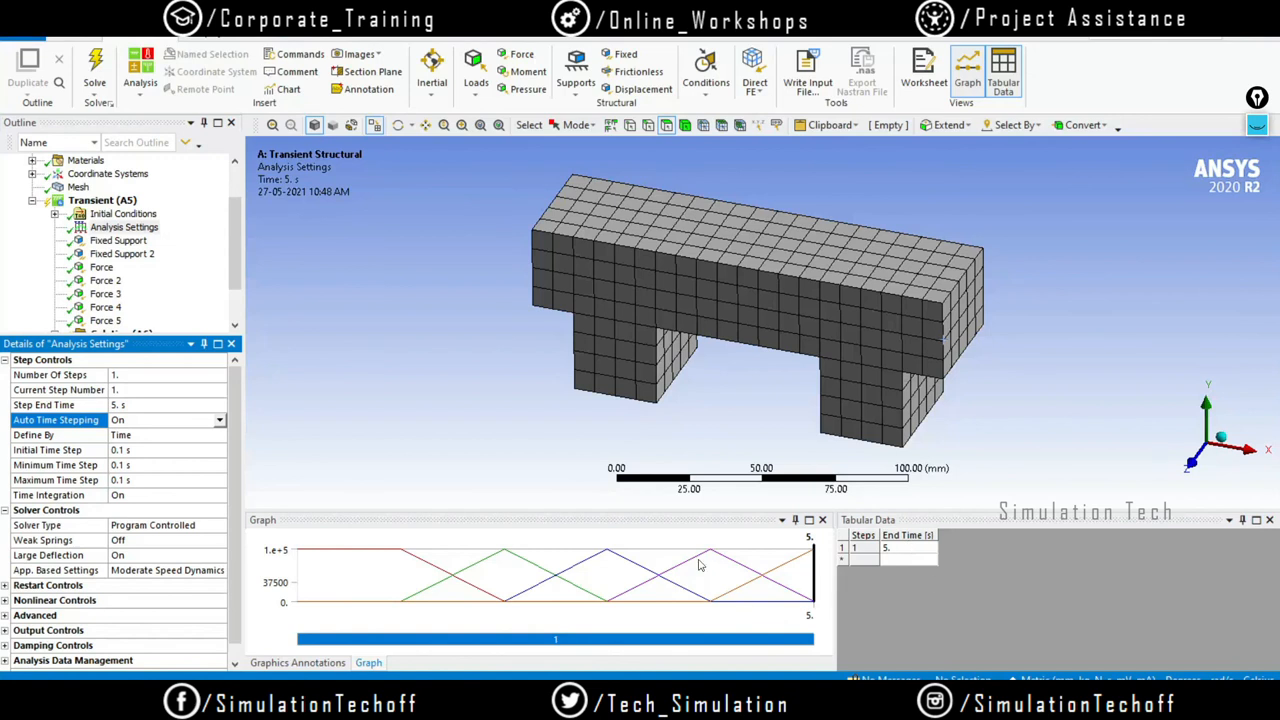
Try an initial time step of 0.3 s with a minimum time step of 0.4 s in the Analysis Settings
left_click(170, 451)
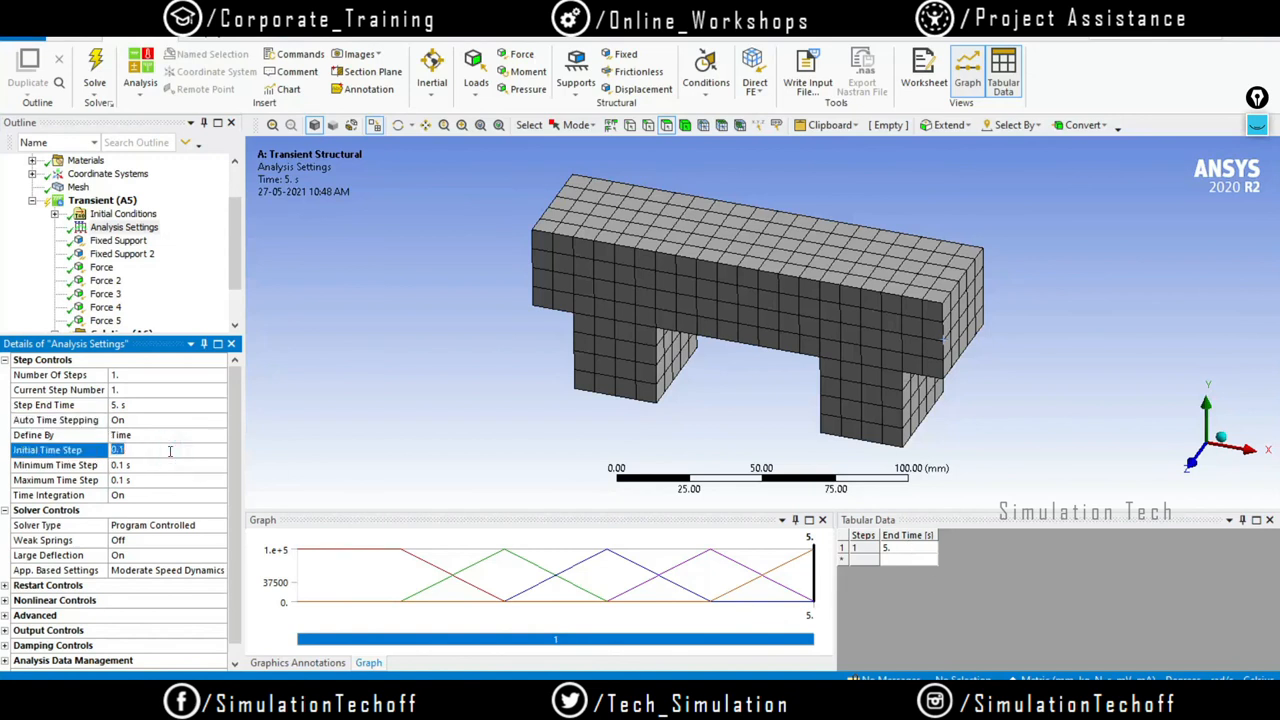
type("0.3")
left_click(350, 455)
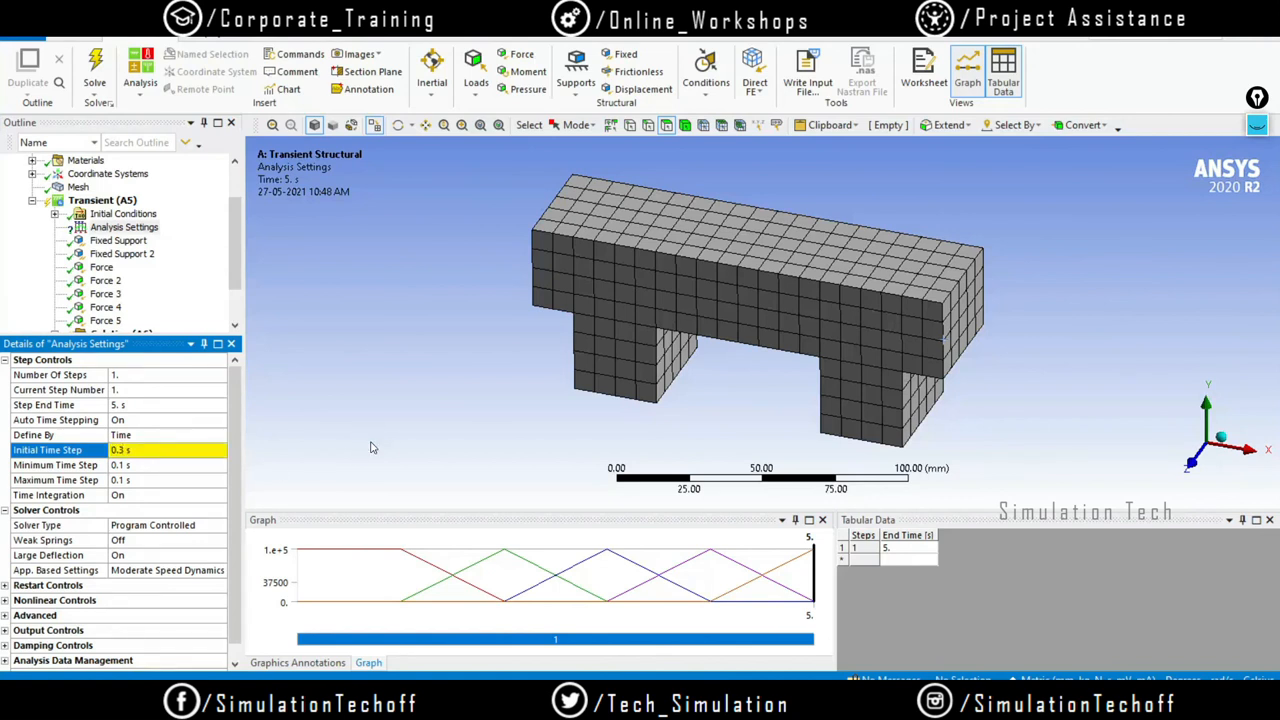
left_click(158, 466)
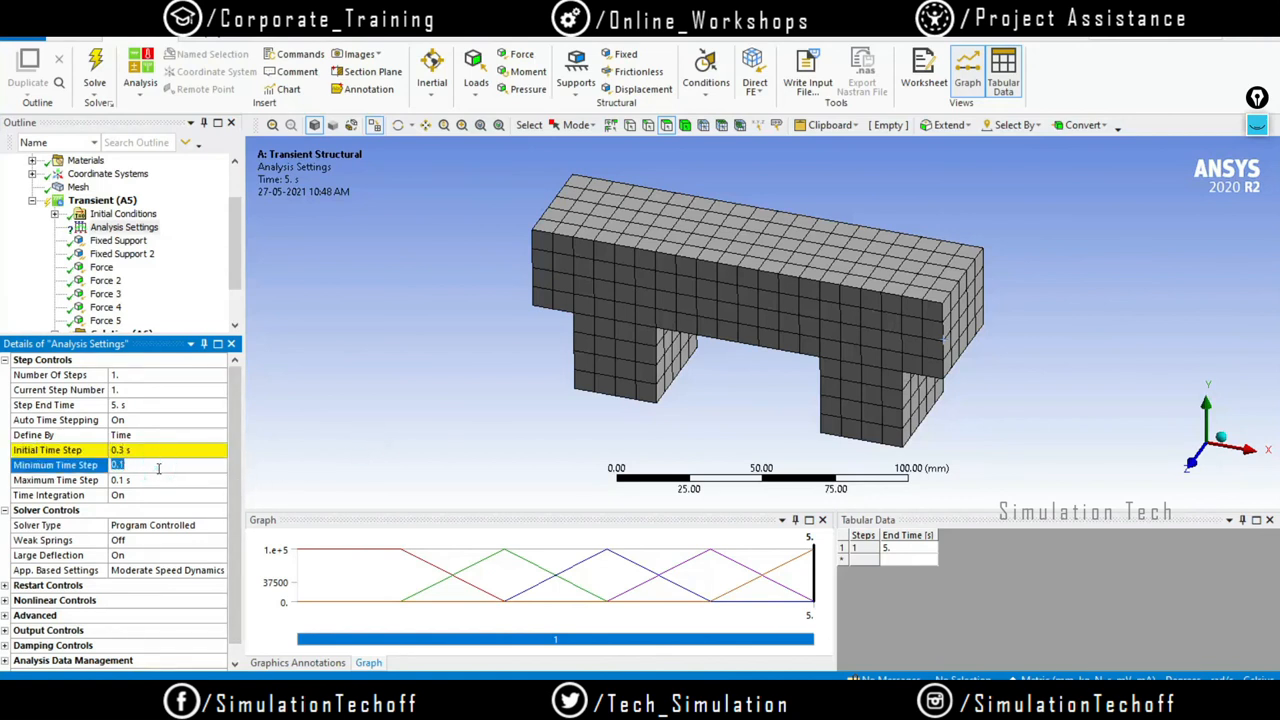
type("0.4")
Set the maximum time step in the Analysis Settings to 0.9 s
left_click(167, 480)
type("0.")
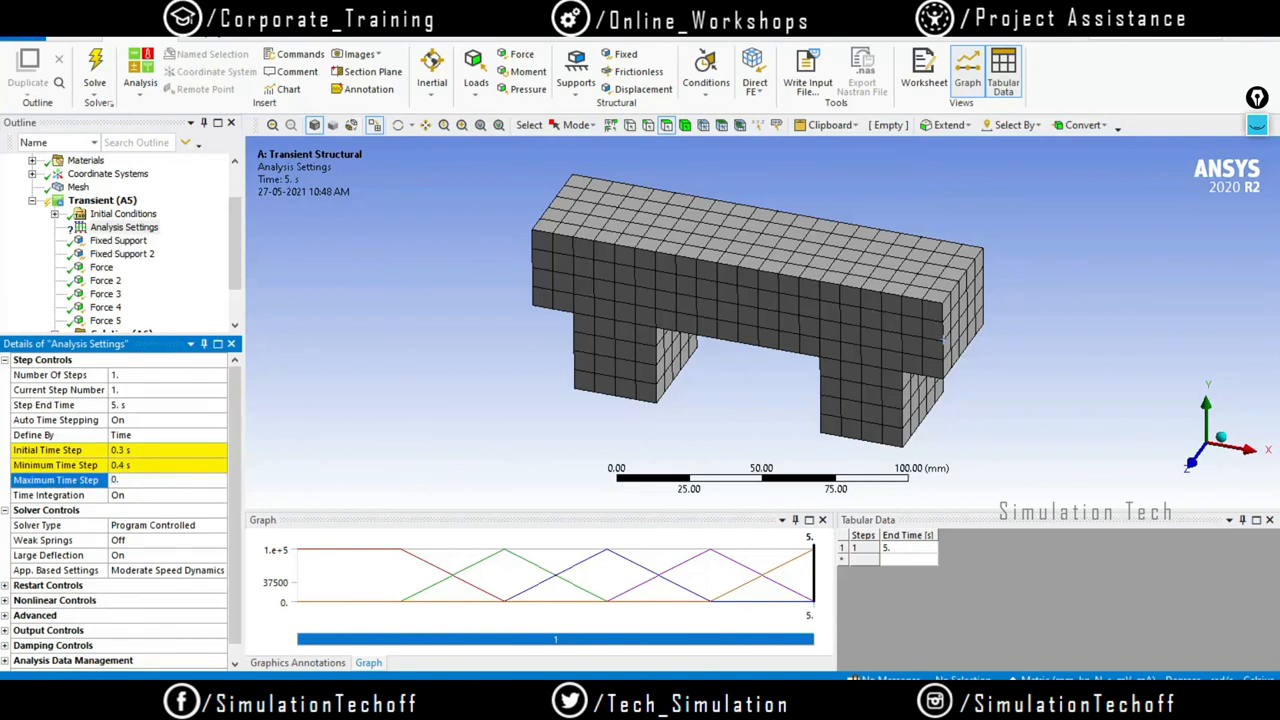
type("9")
left_click(418, 421)
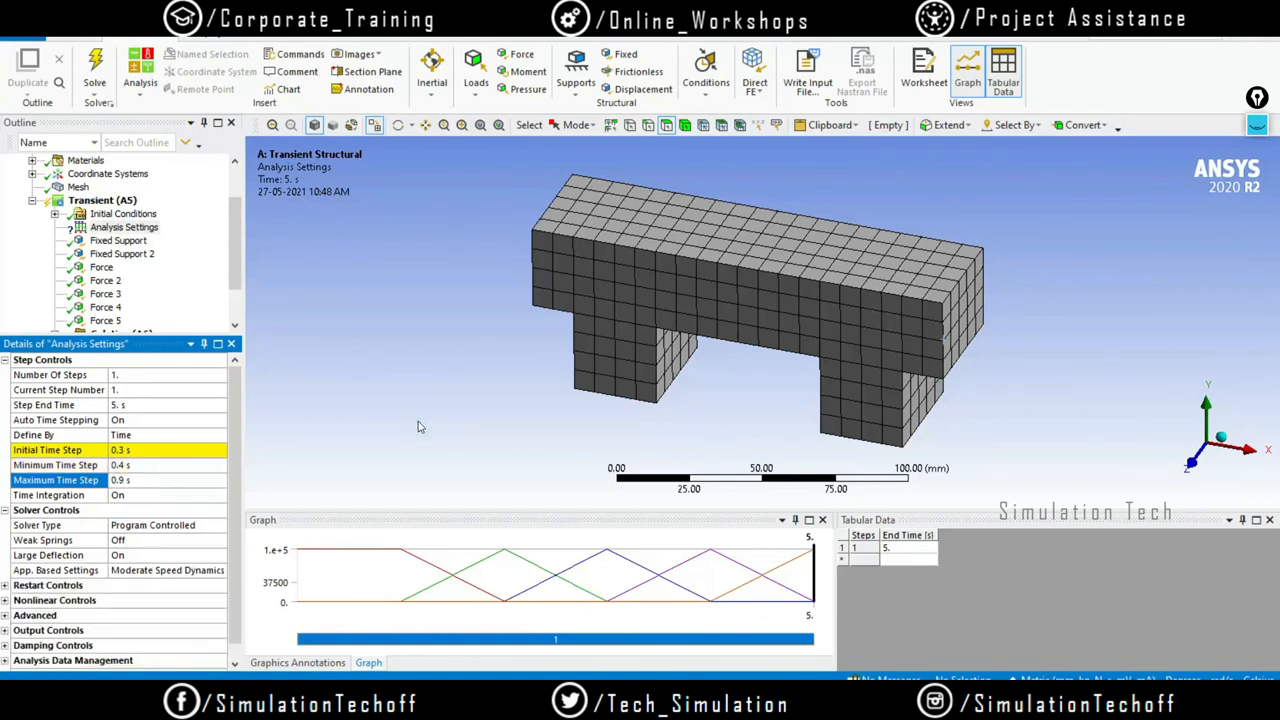
Set the initial time step to 0.2 s and the minimum time step to 0.1 s
left_click(175, 450)
type("0.5")
key("Return")
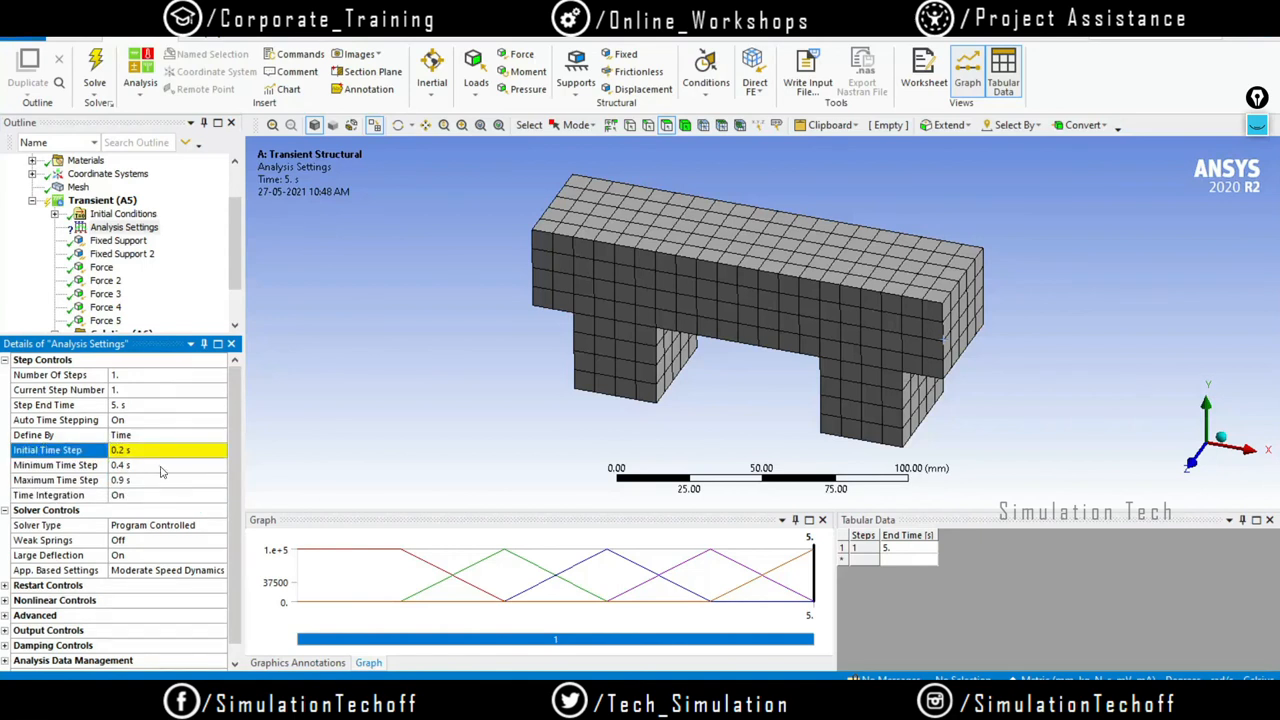
left_click(164, 466)
type("0.2")
key("BackSpace")
type("1")
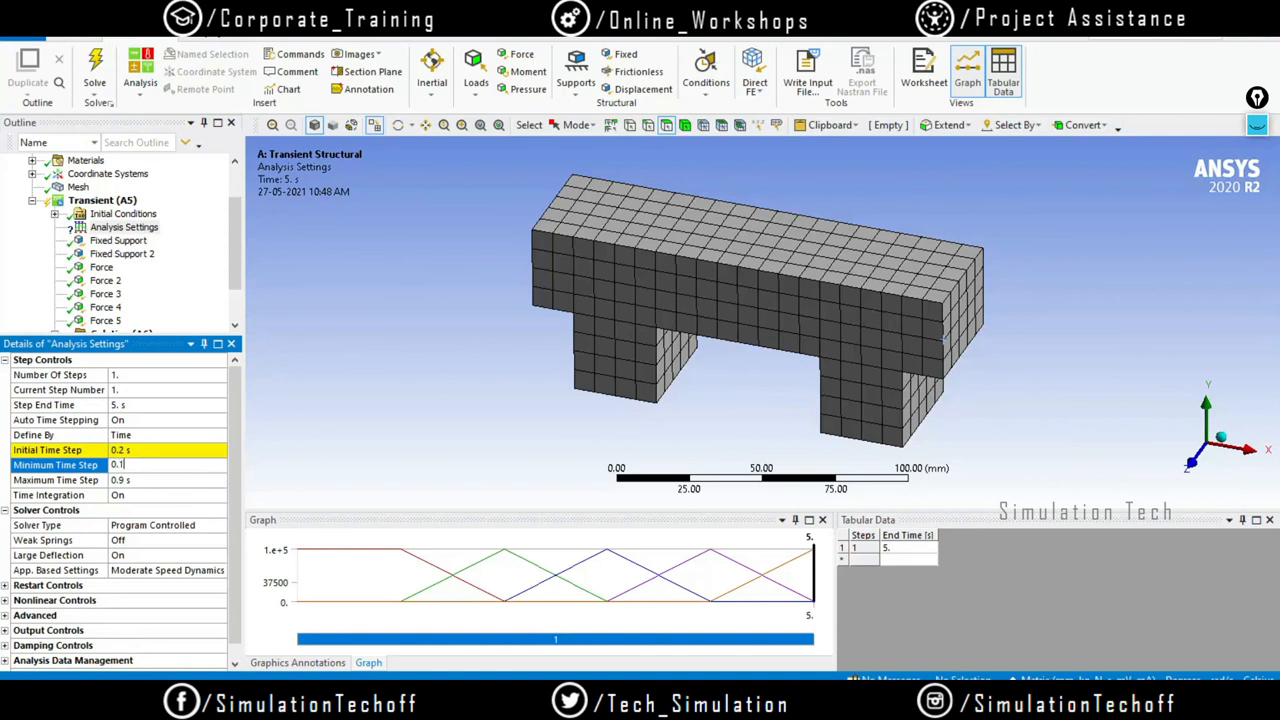
key("Return")
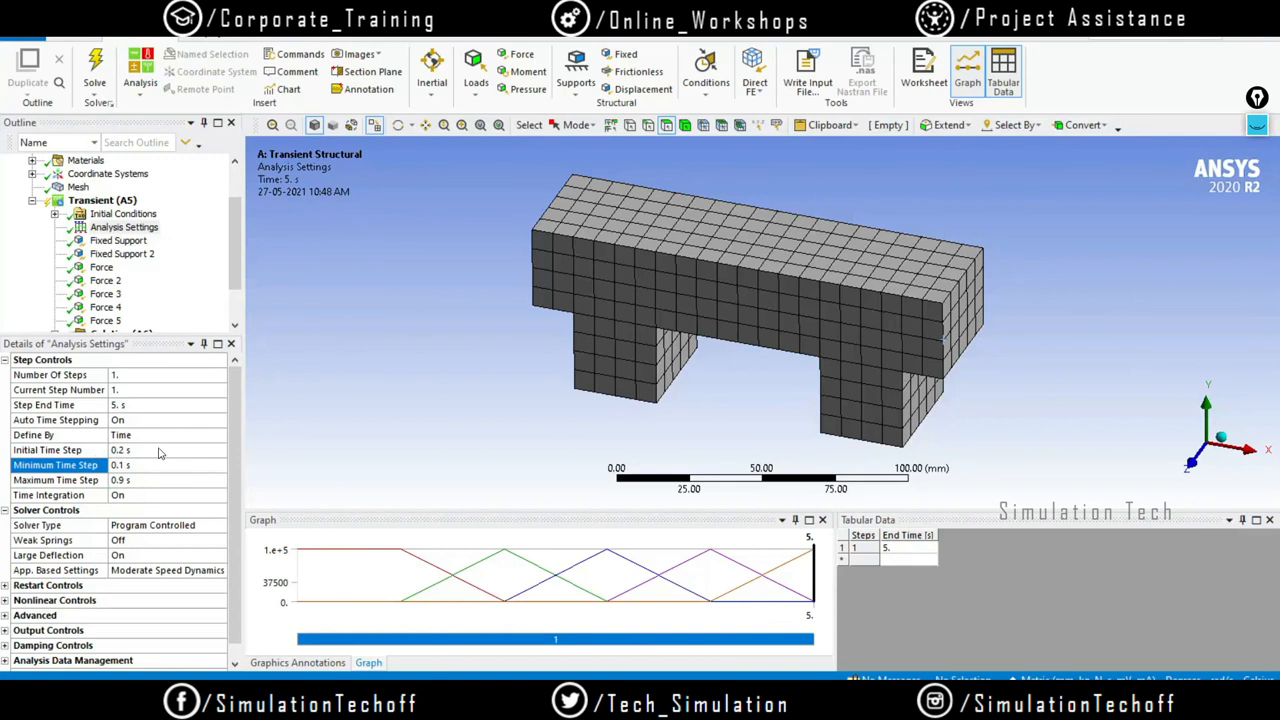
Re-solve the transient analysis with the new auto time stepping settings
left_click(90, 201)
right_click(90, 201)
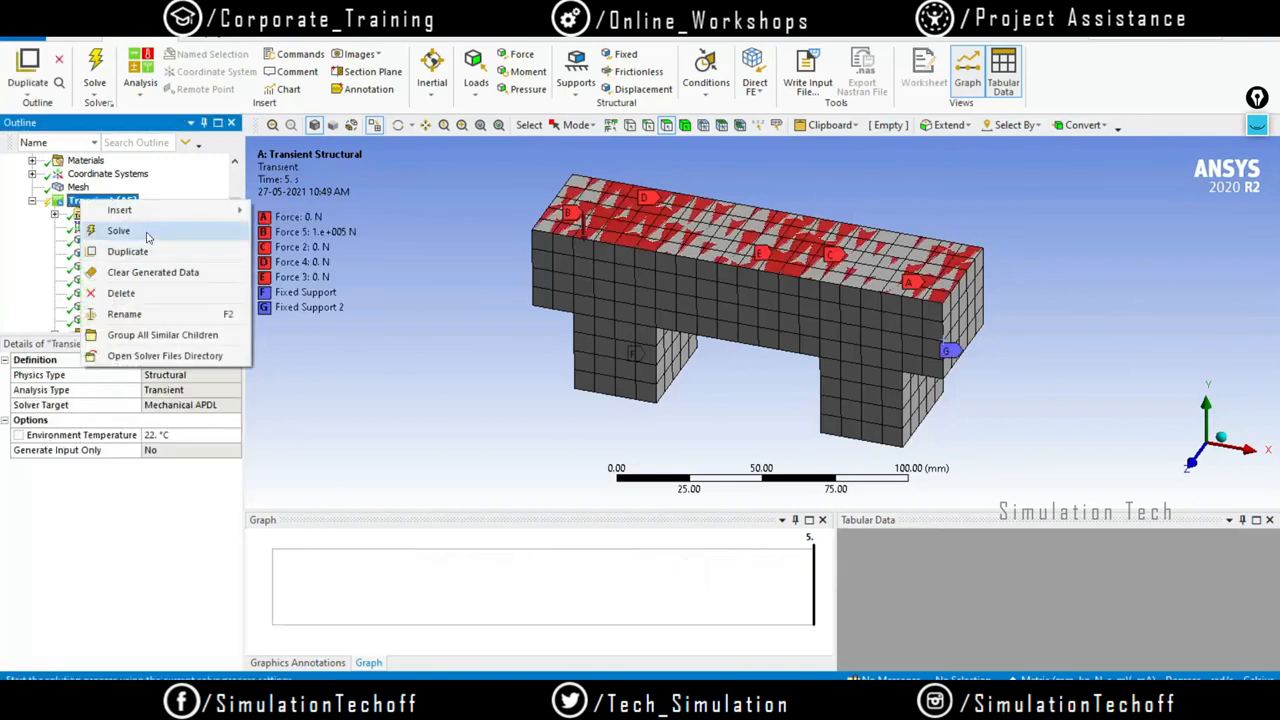
left_click(118, 231)
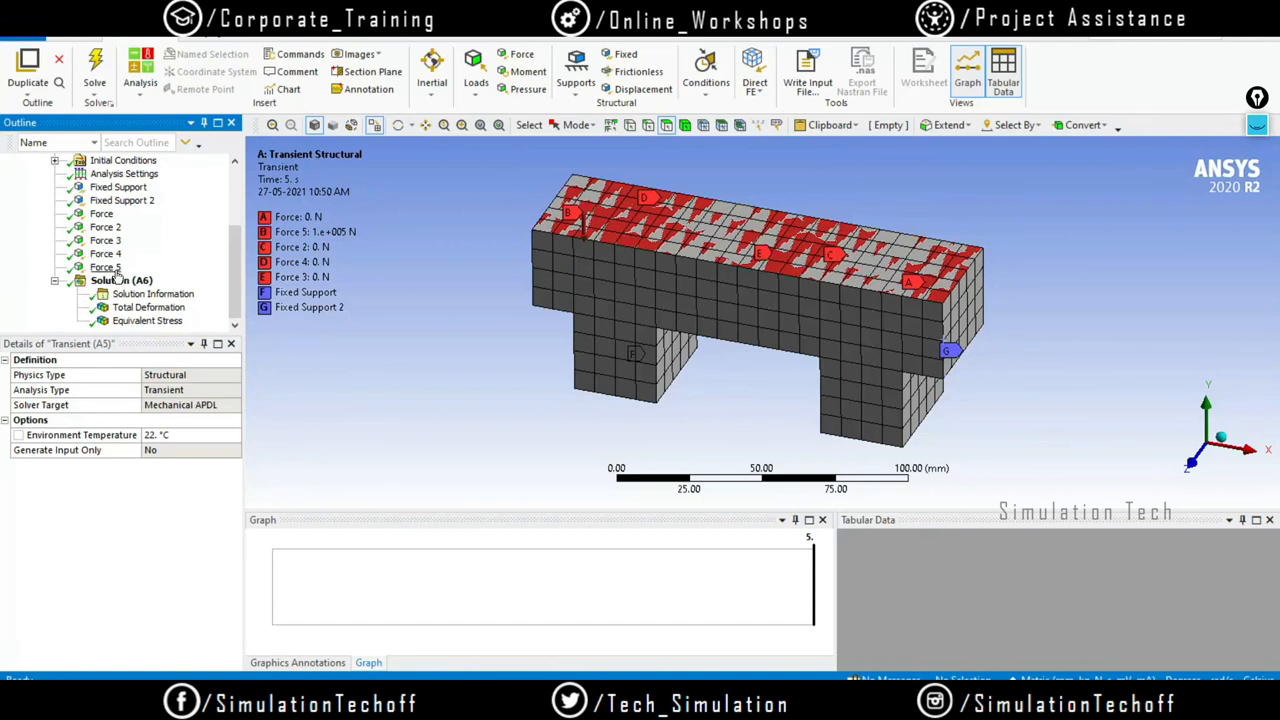
Review the Total Deformation curves and table in an enlarged graph area, and check them against the time-step settings
left_click(148, 308)
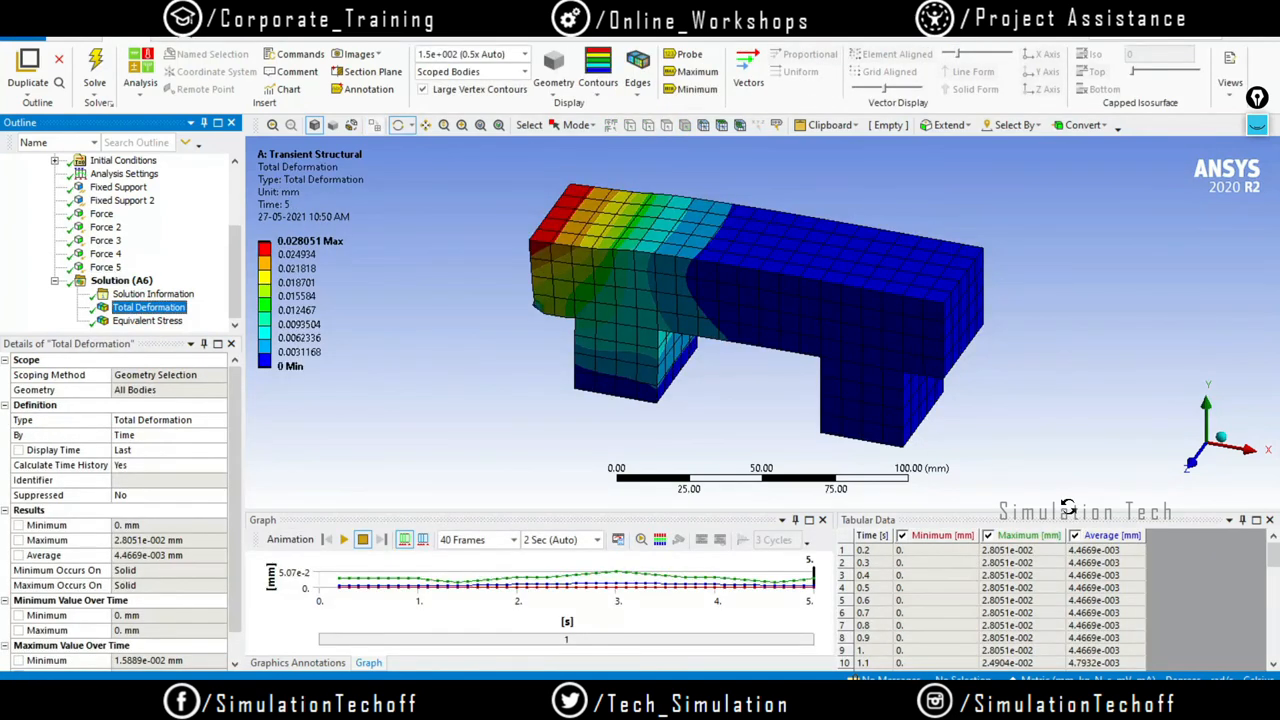
left_click_drag(1070, 511, 1070, 442)
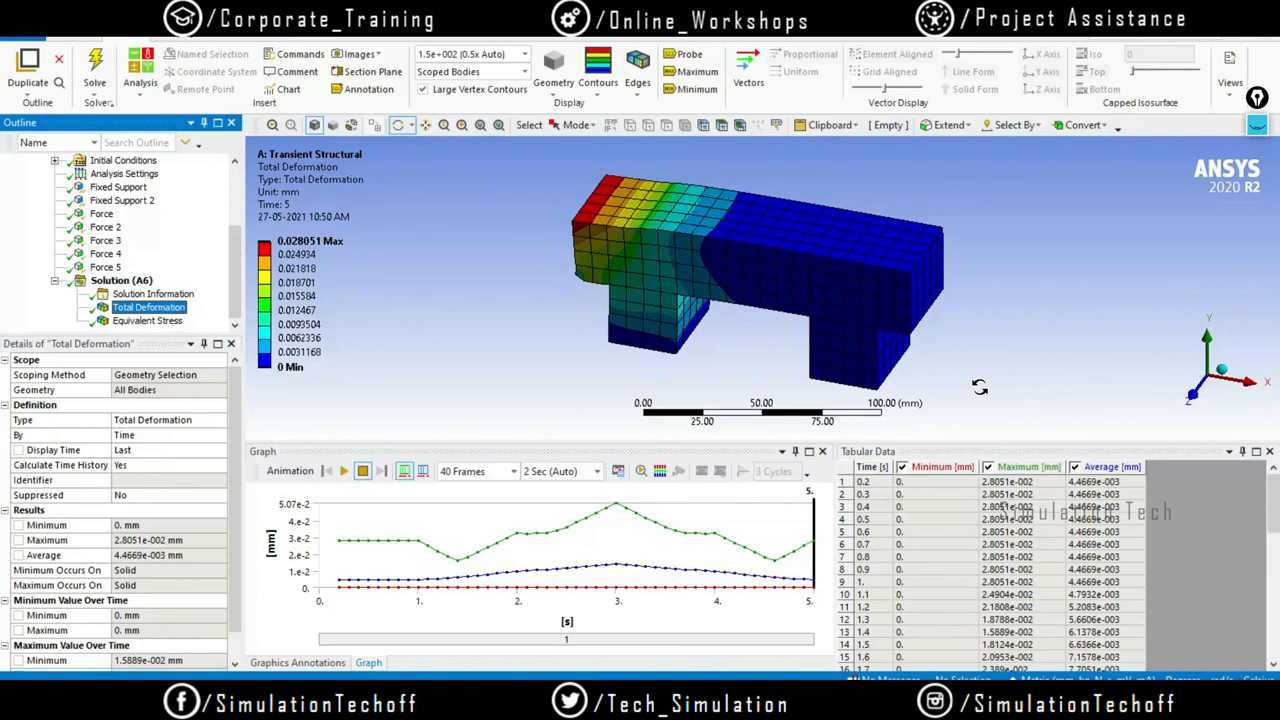
left_click(124, 174)
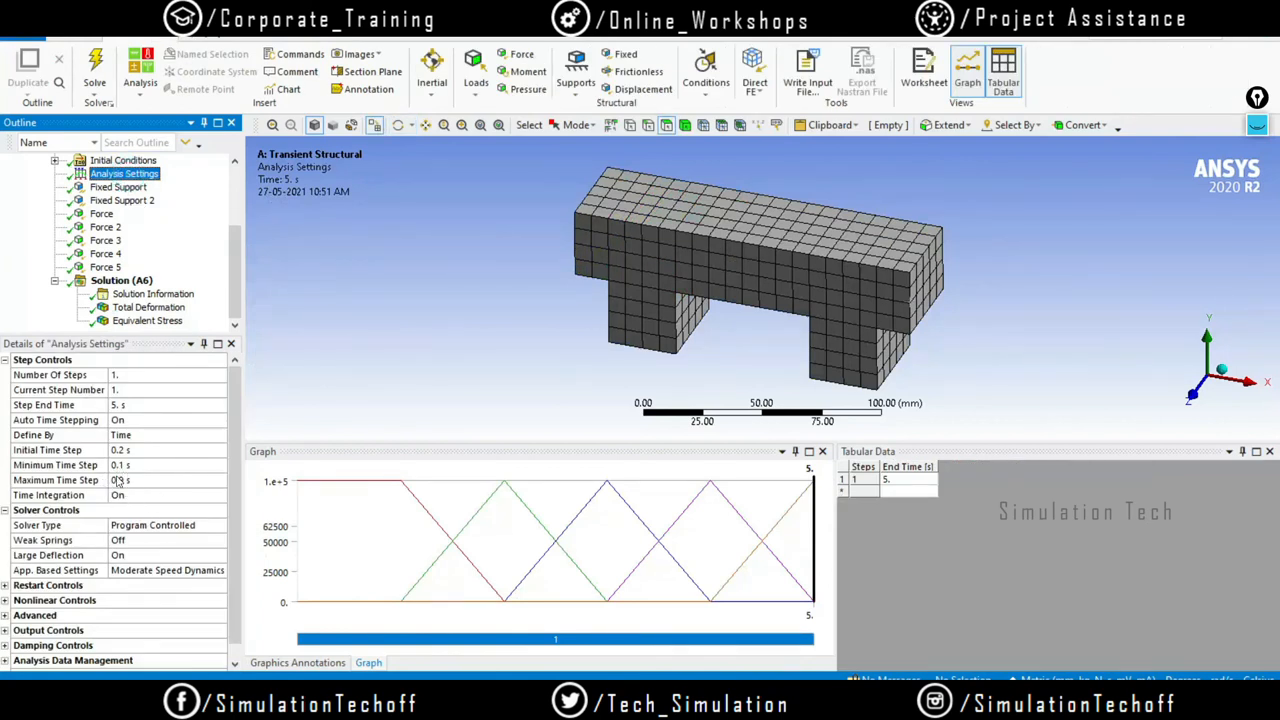
Review the Equivalent Stress graph and table, shrink the graph area, and inspect the stress contours on the bridge
left_click(138, 321)
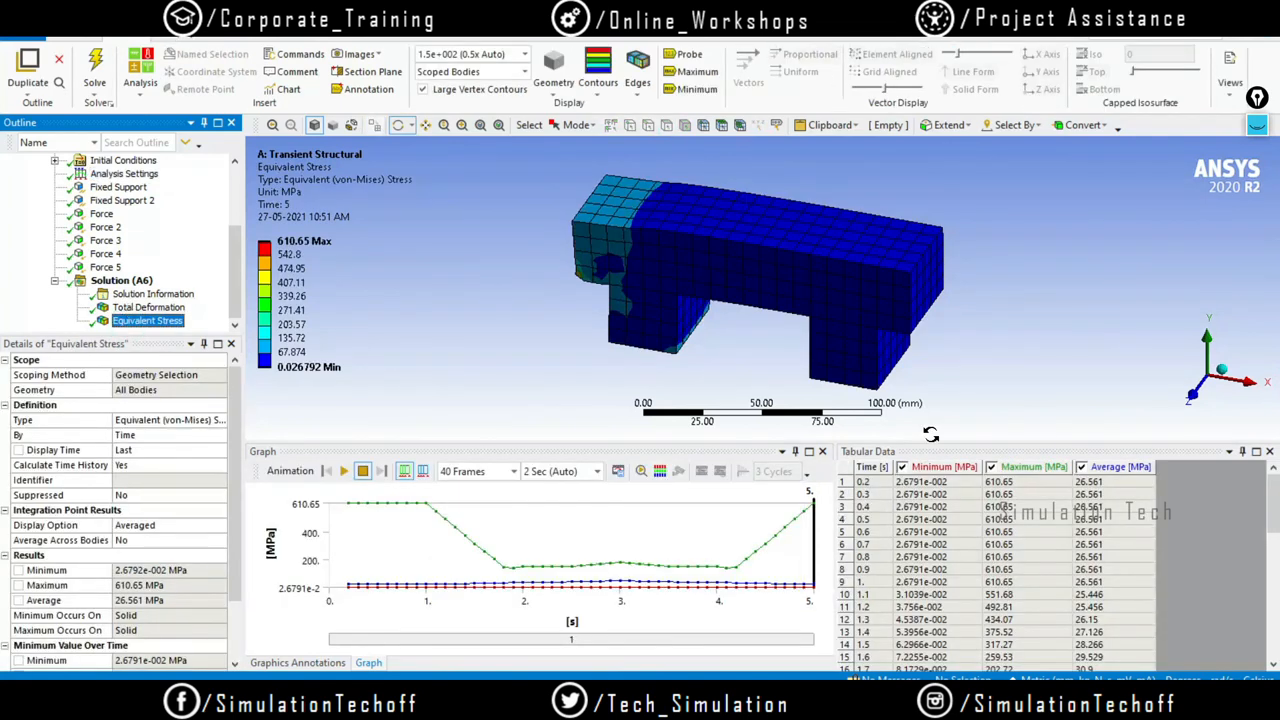
left_click_drag(930, 442, 958, 590)
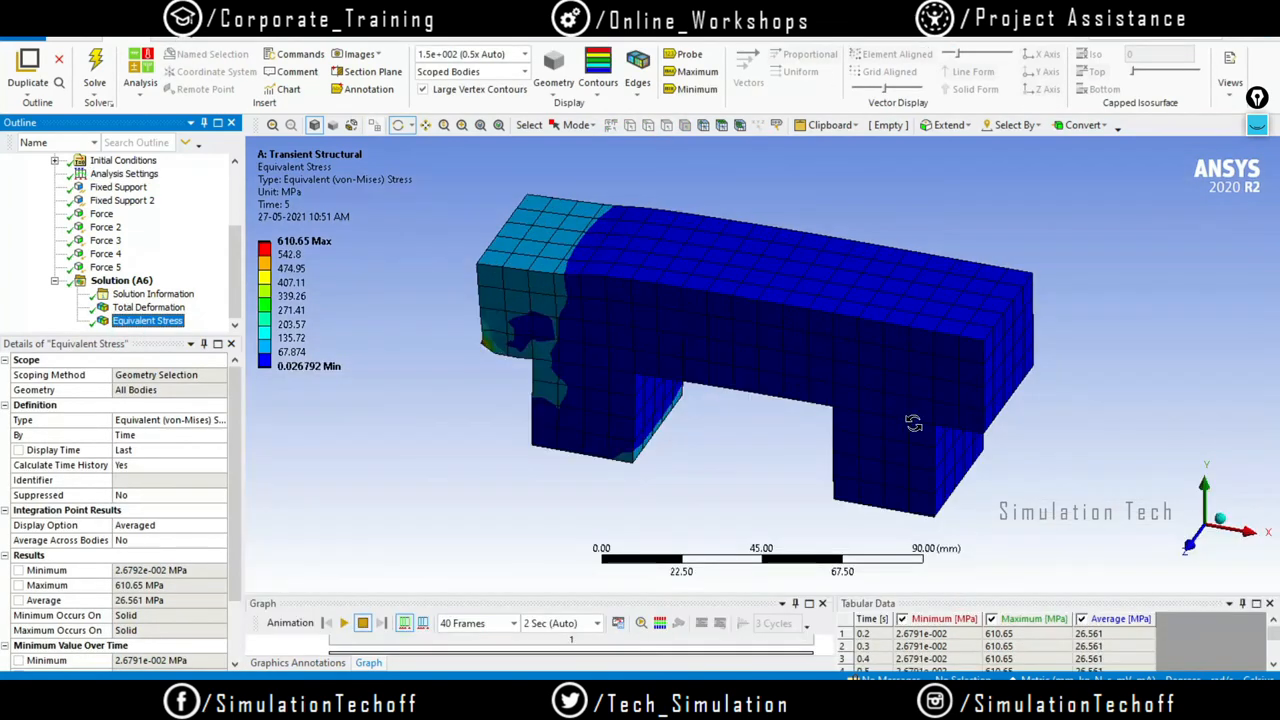
scroll(812, 404, "down", 2)
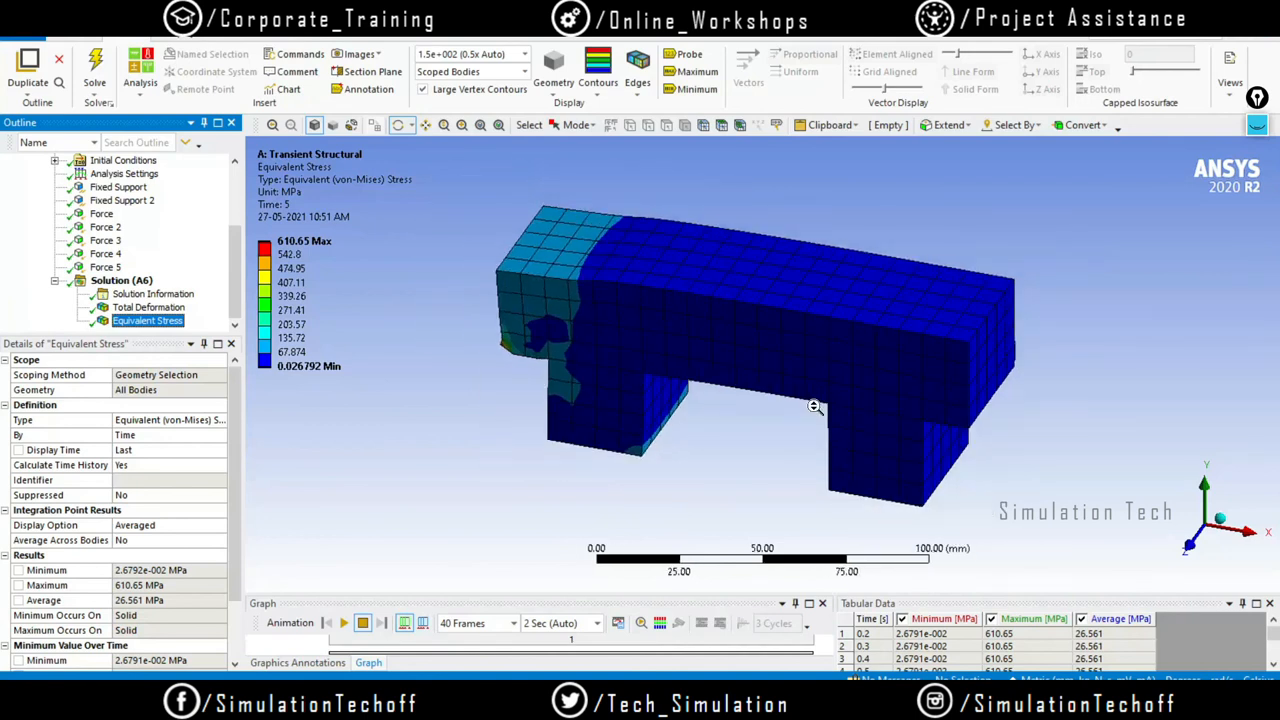
mouse_move(955, 471)
middle_mouse_down()
mouse_move(755, 469)
mouse_move(962, 474)
middle_mouse_up()
scroll(955, 471, "up", 2)
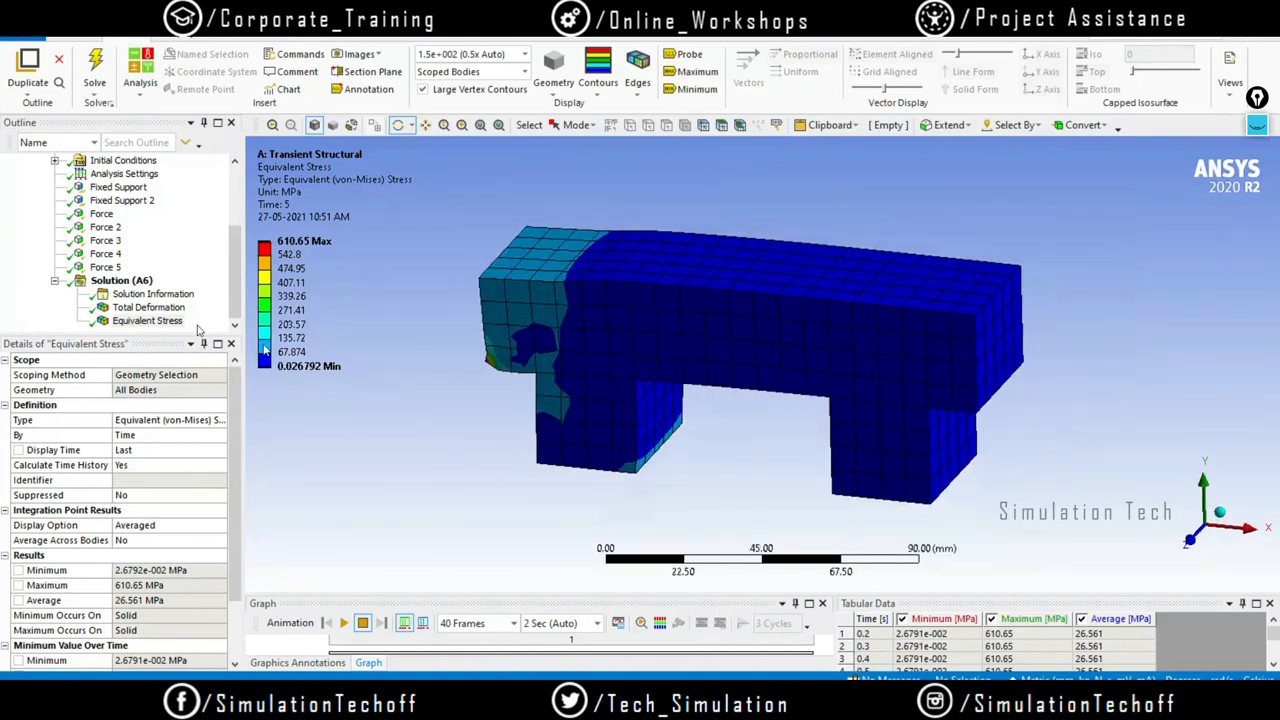
scroll(842, 395, "up", 2)
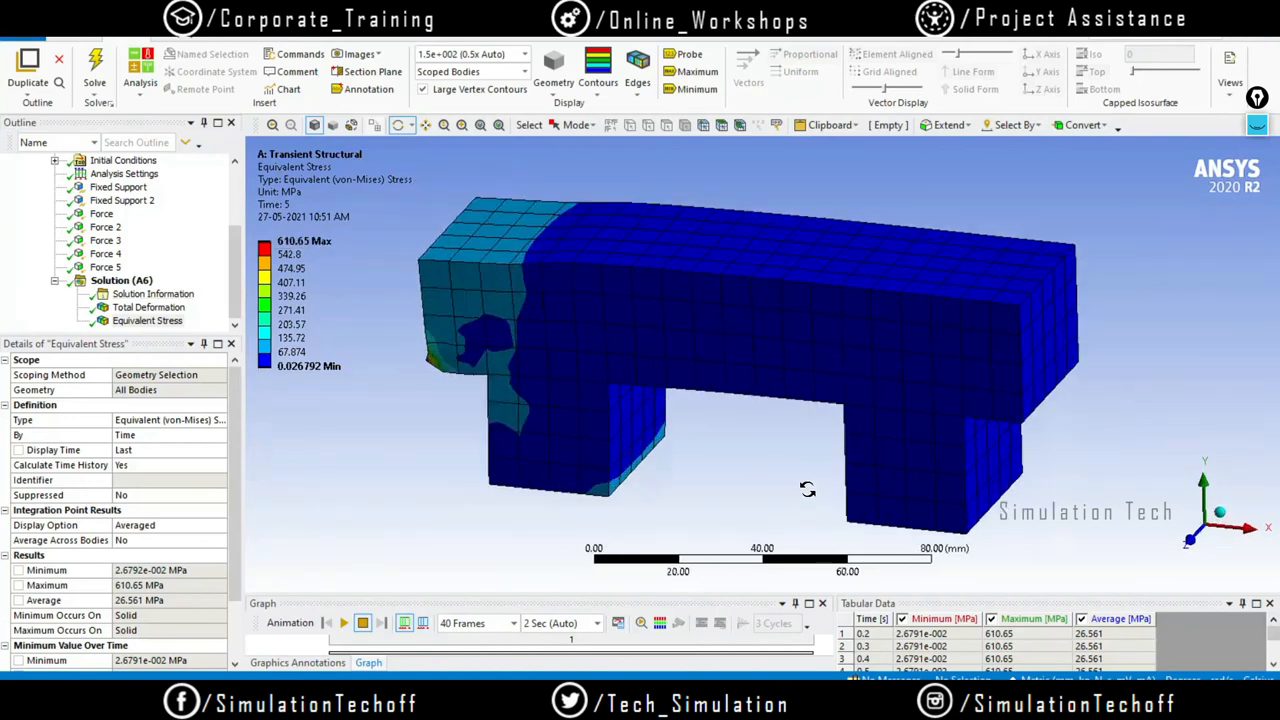
scroll(842, 395, "down", 1)
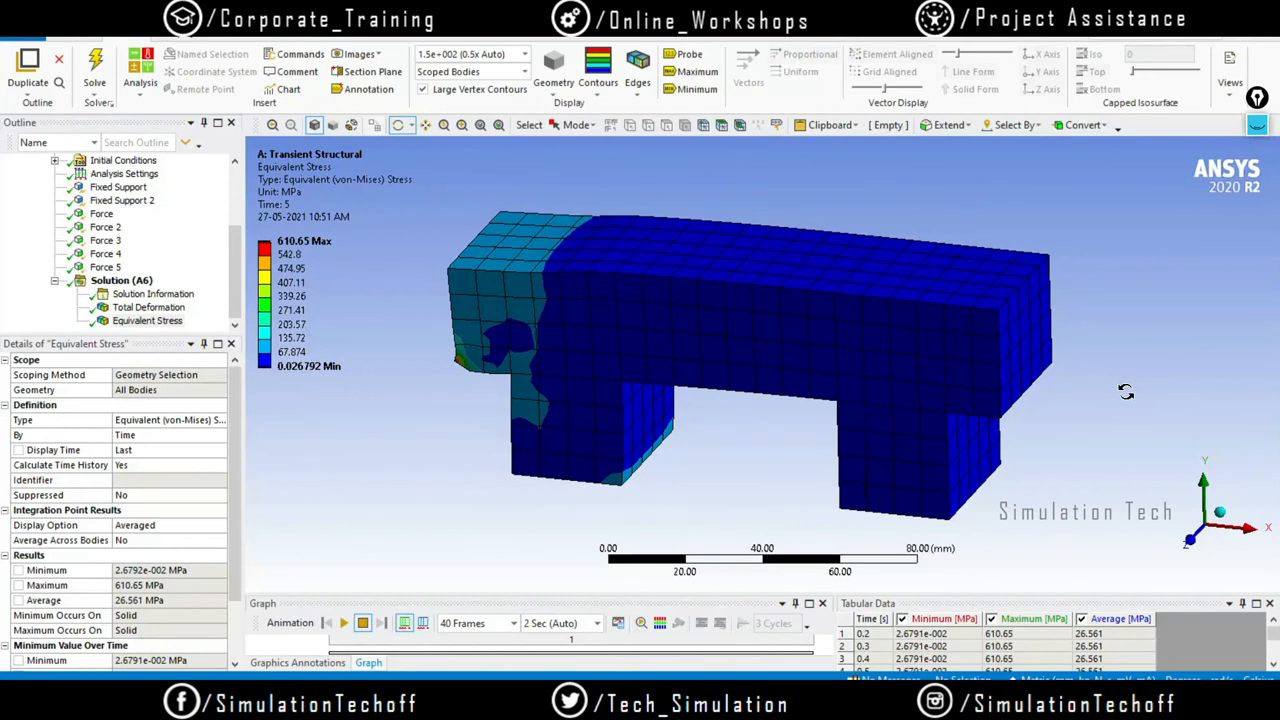